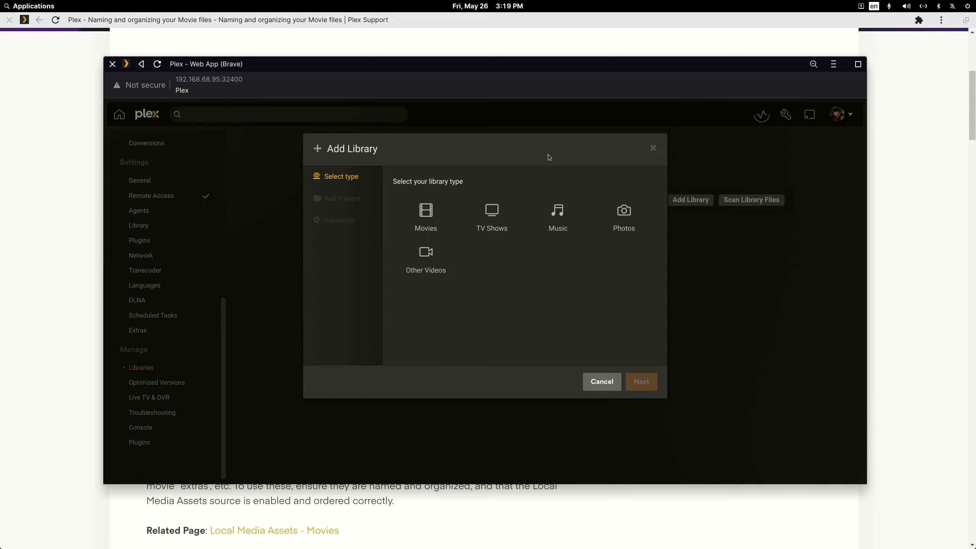
- Close the Add Library dialog and move the Plex window away from the movie naming article
left_click(653, 148)
left_click_drag(482, 68, 975, 132)
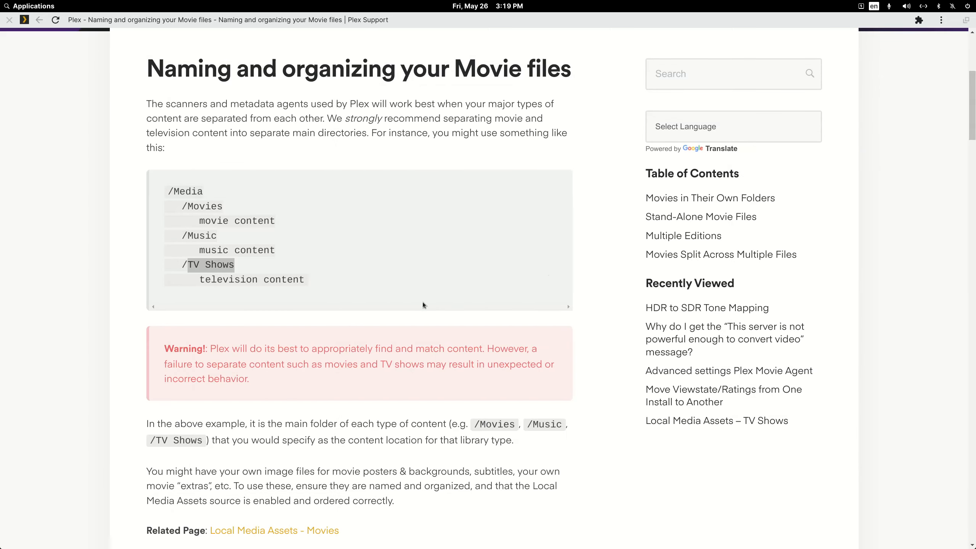
- Review the Movies in Their Own Folders section, highlighting the imdb- and tmdb prefixes in the Batman Begins folder examples
scroll(374, 277, "down", 10)
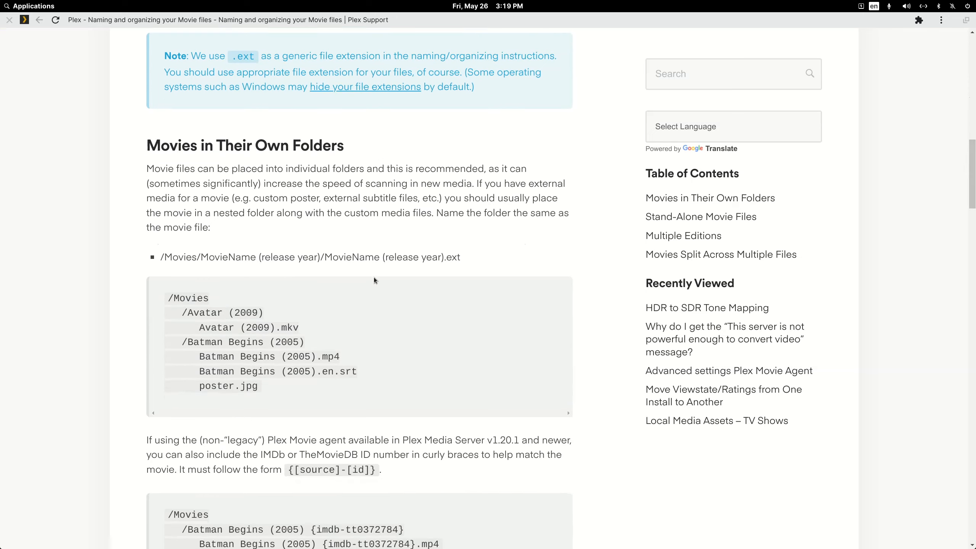
scroll(374, 277, "down", 2)
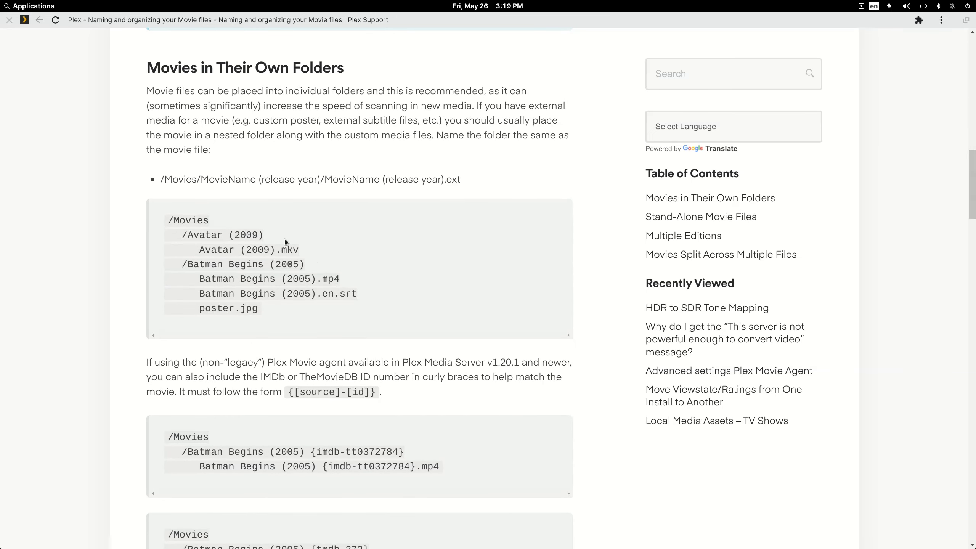
scroll(277, 236, "down", 5)
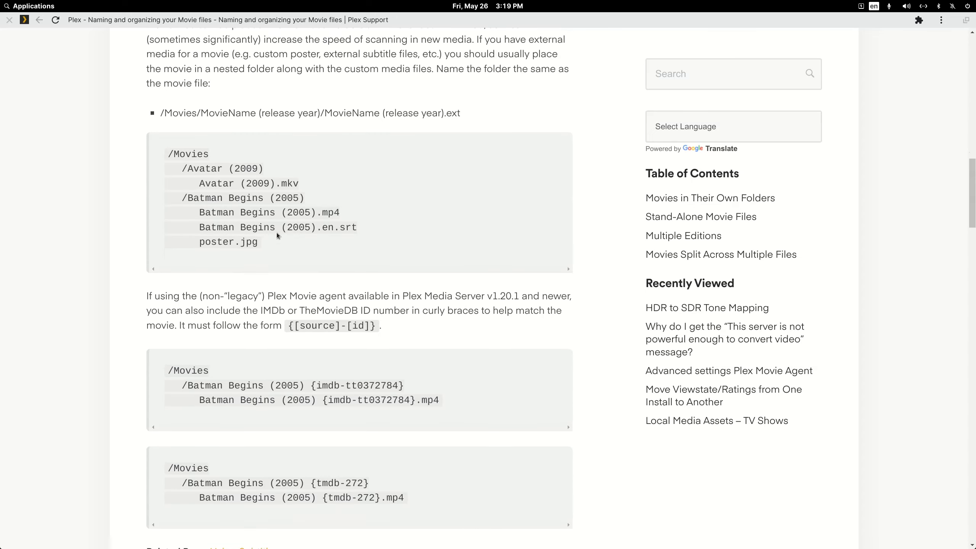
left_click_drag(313, 255, 345, 253)
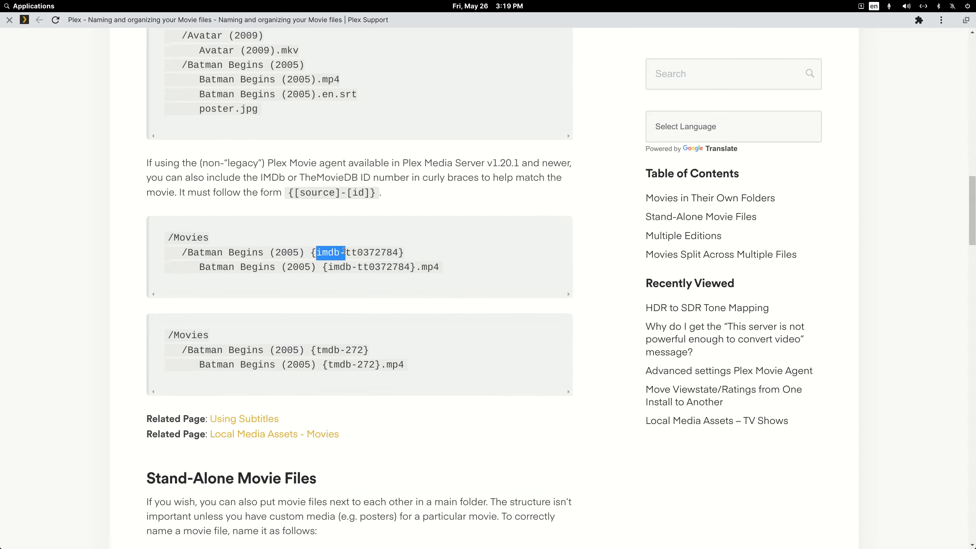
left_click_drag(315, 349, 336, 347)
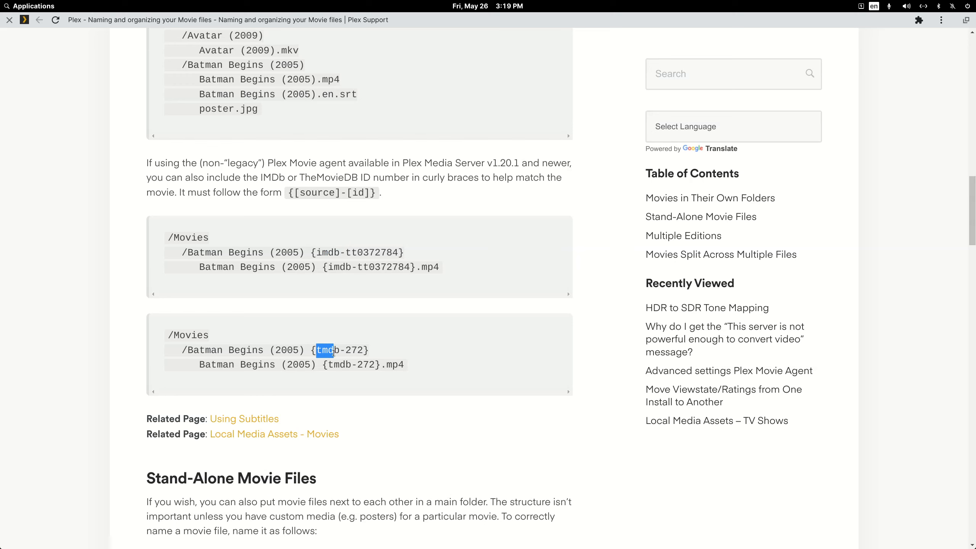
left_click(347, 313)
- Highlight the example folder names Batman Begins (2005) and Avatar (2009) under Movies in Their Own Folders
scroll(346, 313, "up", 5)
left_click_drag(305, 267, 188, 264)
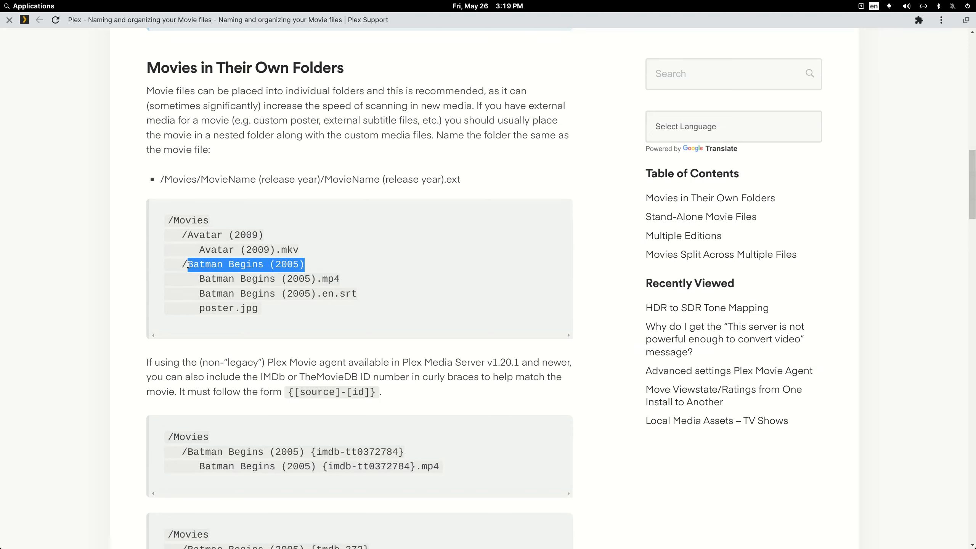
left_click(398, 246)
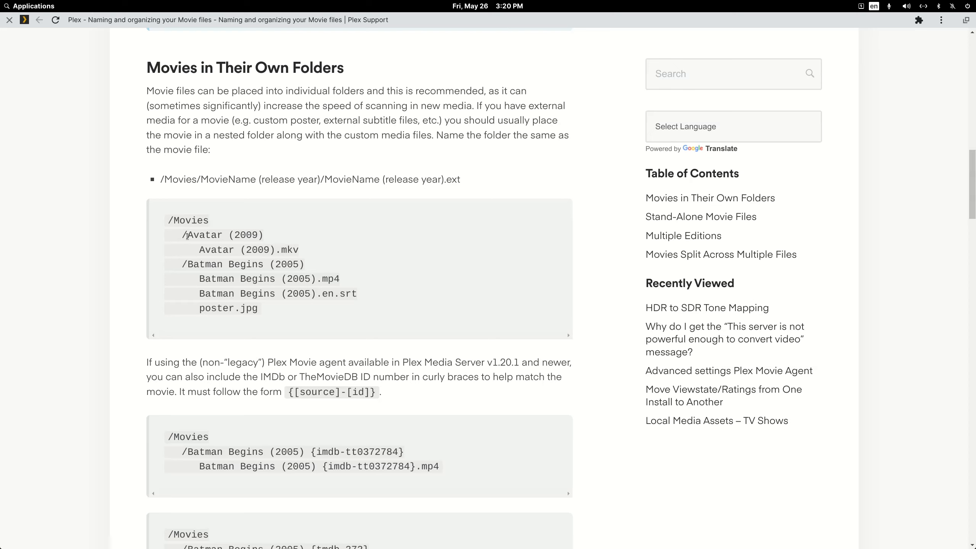
left_click_drag(188, 235, 260, 238)
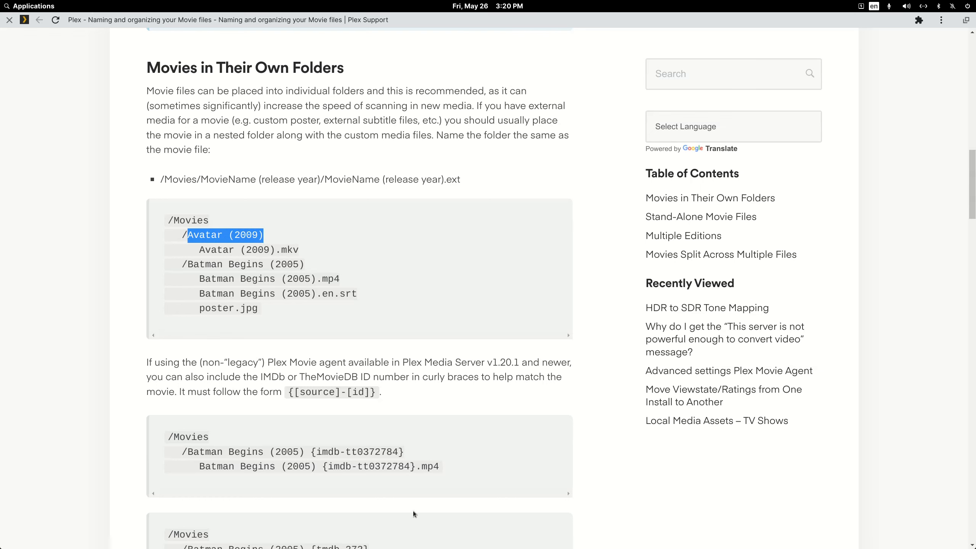
- Switch to The Movie Database window and highlight the film title and year 2012 (2009)
mouse_move(465, 547)
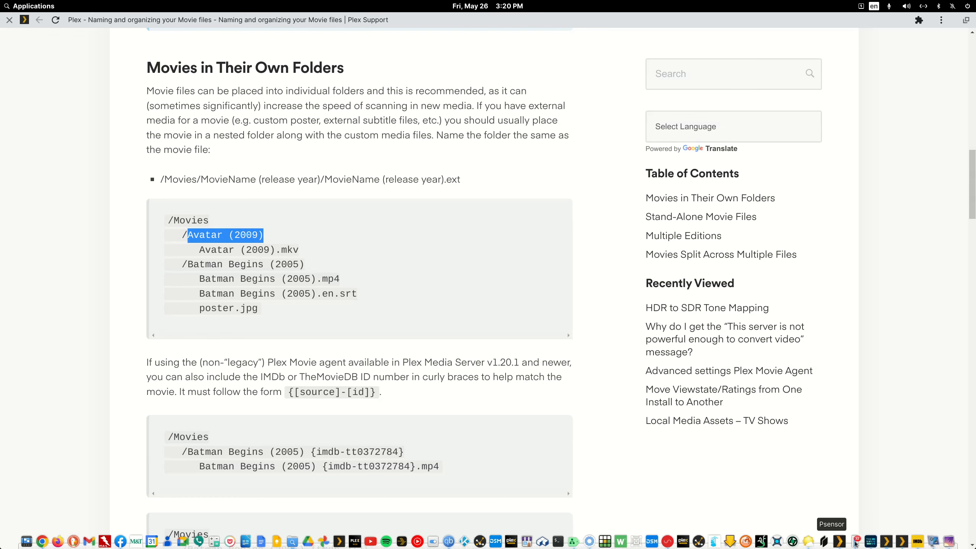
left_click(871, 542)
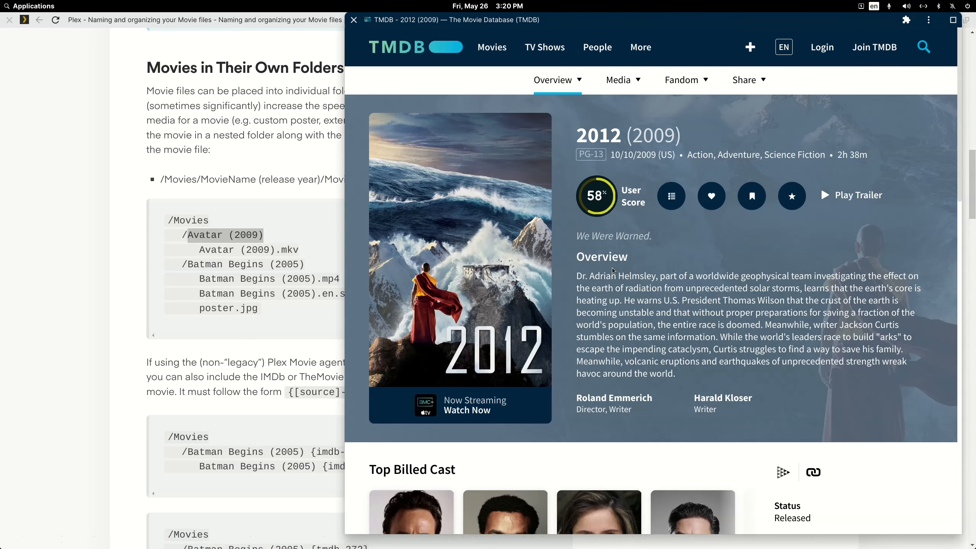
left_click_drag(692, 137, 577, 138)
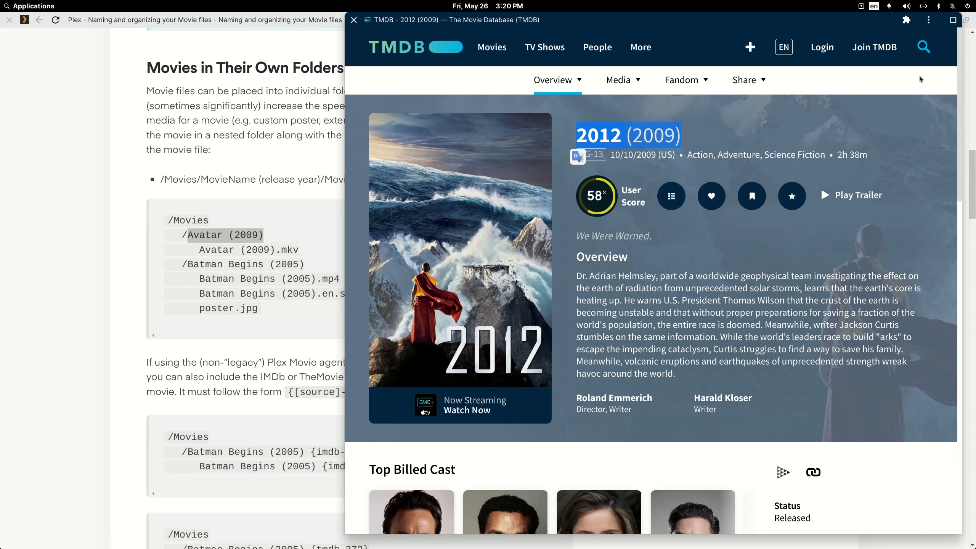
- Search The Movie Database for avatar, open the 2009 film's page and highlight its title and year
left_click(924, 47)
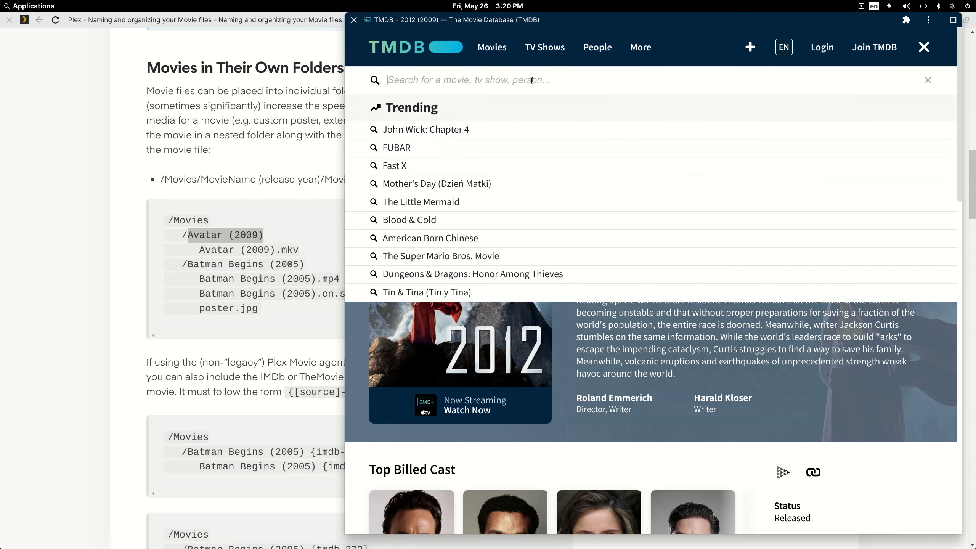
type("avatar")
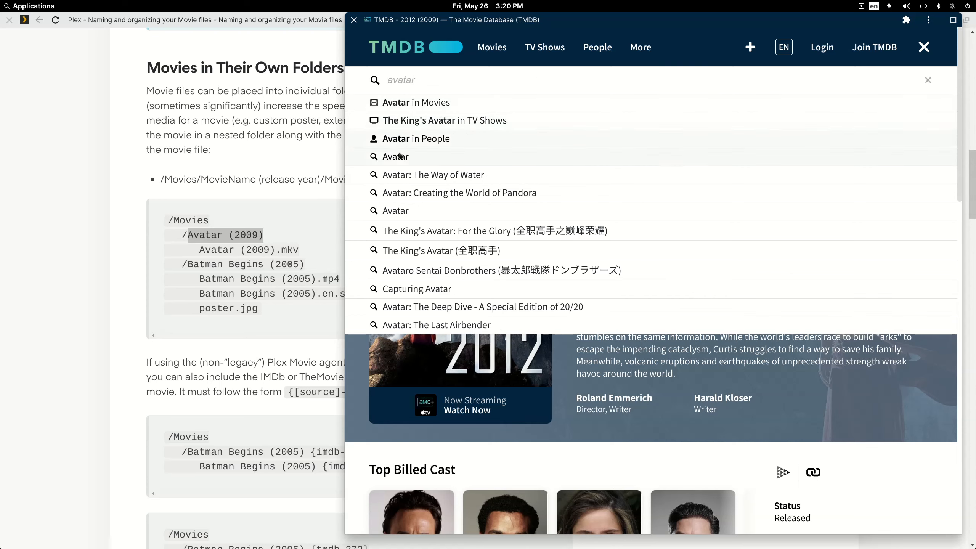
left_click(399, 156)
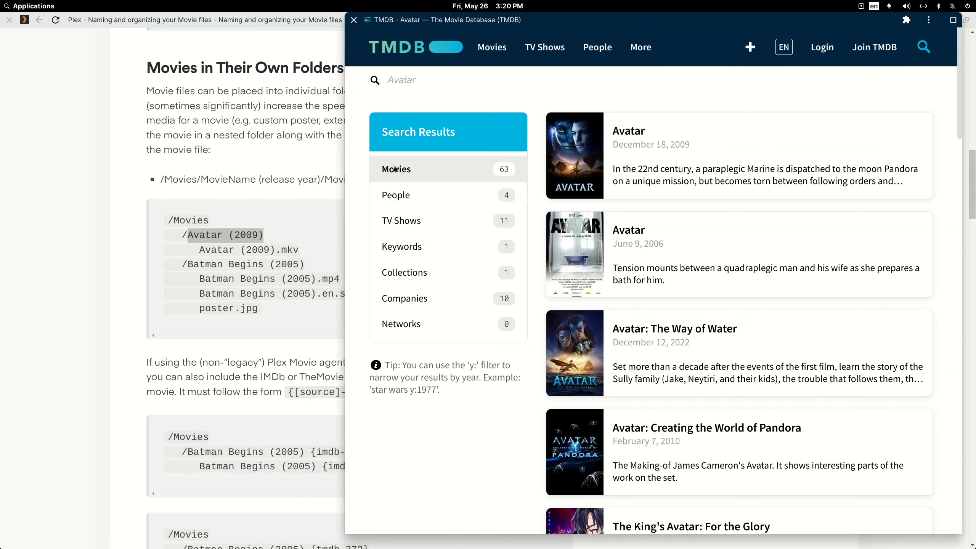
left_click(638, 133)
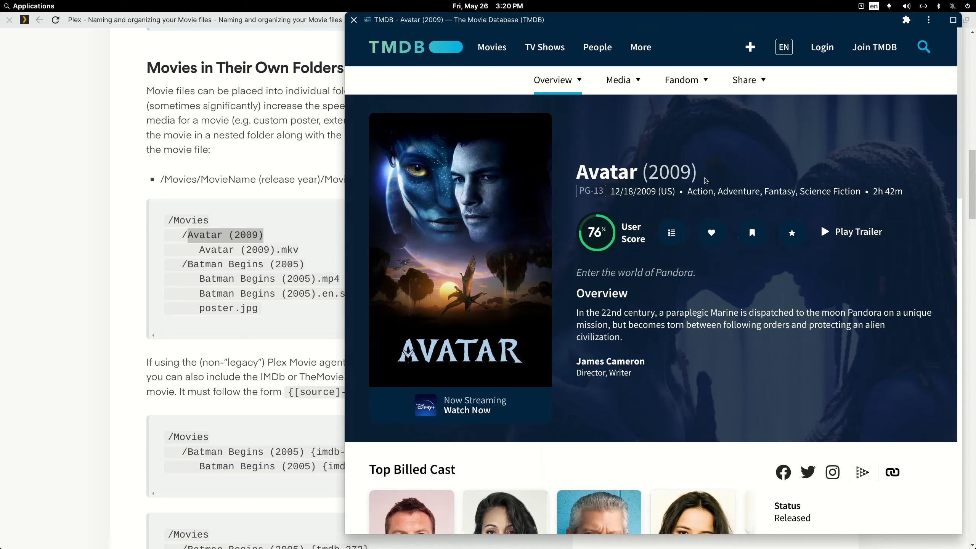
left_click_drag(704, 180, 577, 175)
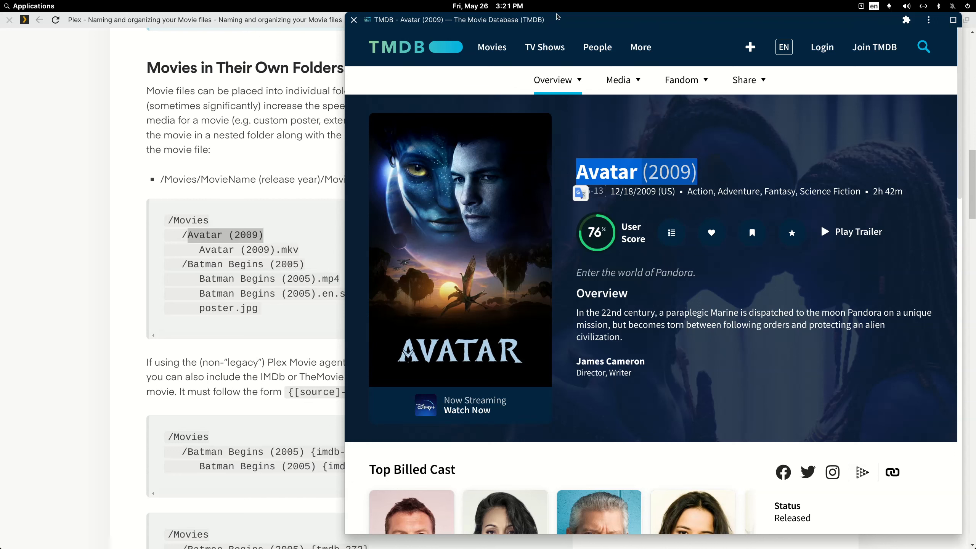
- Return to the Plex naming article and highlight the subtitle example's .en.srt suffix and its Batman Begins (2005) name
left_click(99, 183)
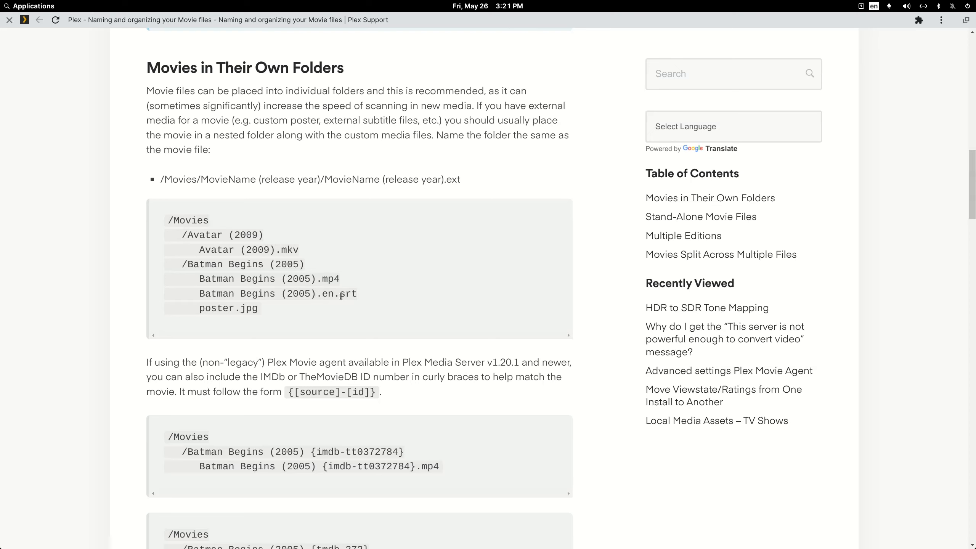
left_click_drag(358, 295, 314, 295)
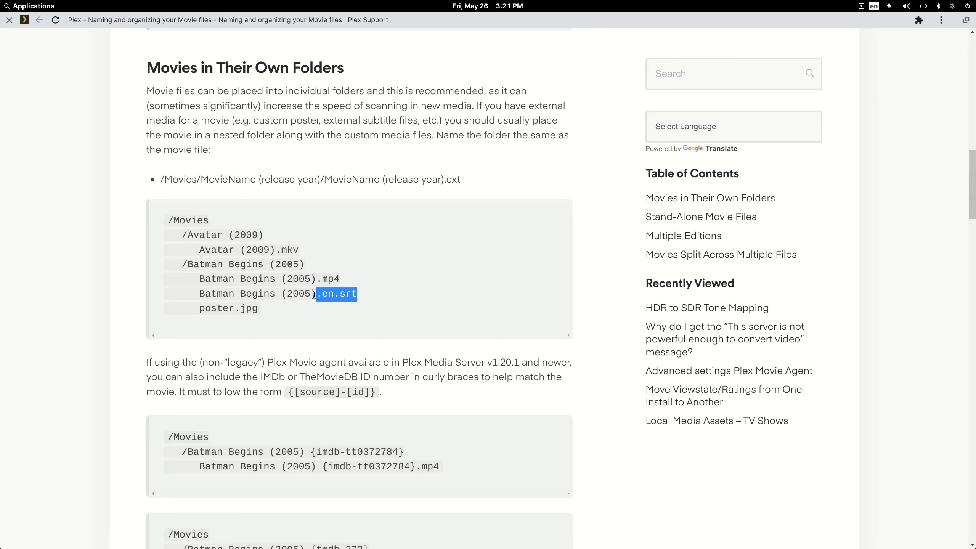
left_click_drag(194, 295, 316, 299)
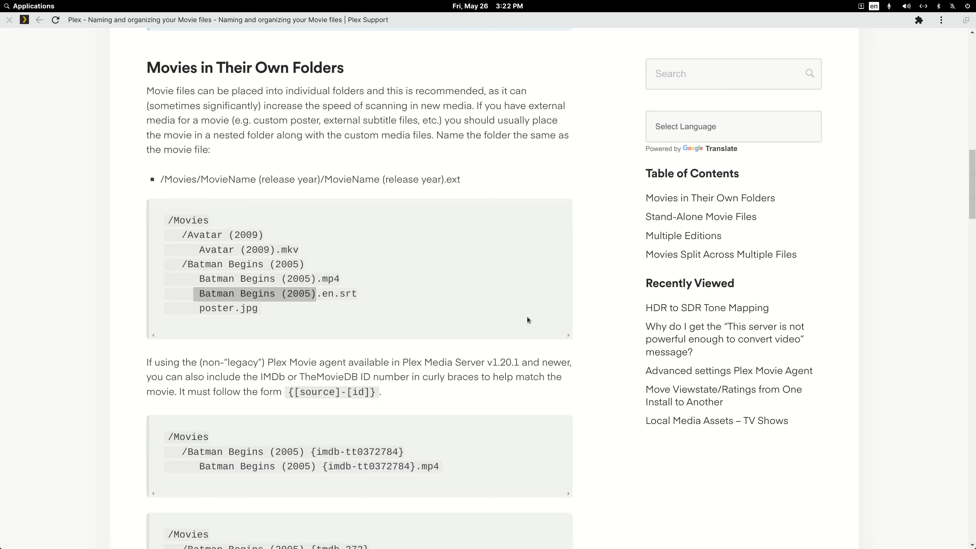
- Highlight the {imdb-tt0372784} and {tmdb-272} tags in the Batman Begins (2005) folder examples
scroll(527, 319, "down", 7)
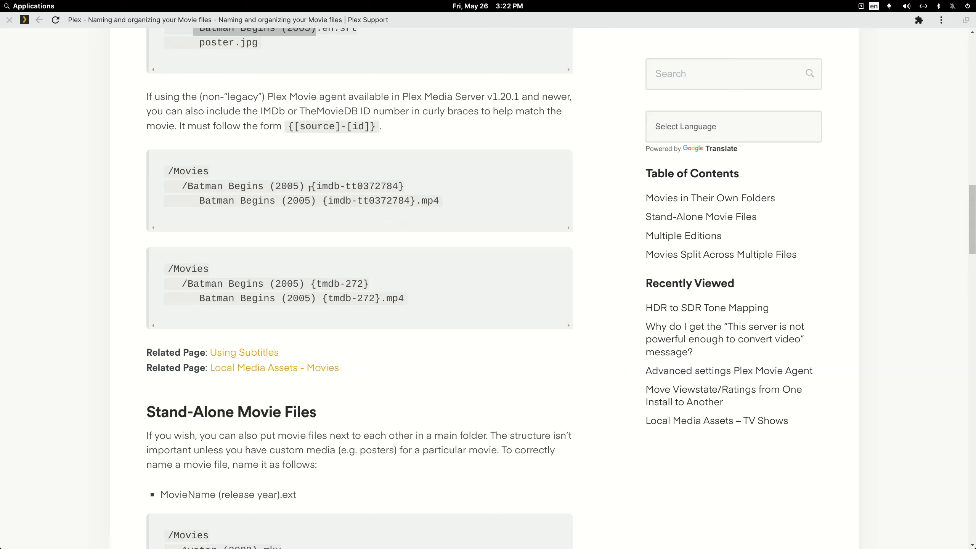
left_click_drag(312, 187, 404, 188)
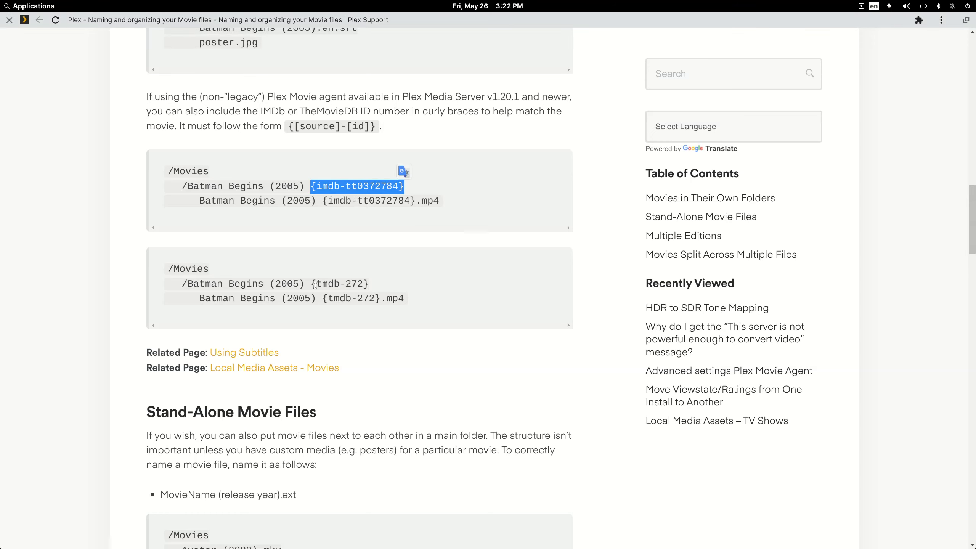
left_click_drag(309, 285, 369, 284)
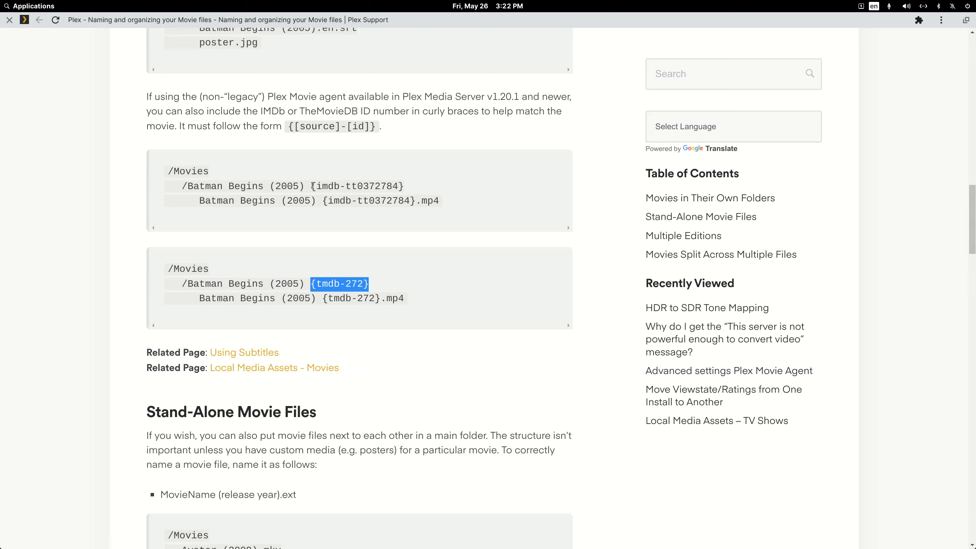
- Highlight the spaces between the parts of the Batman Begins (2005) folder name, plus the ID values tt0372784 and 272
left_click_drag(223, 189, 229, 189)
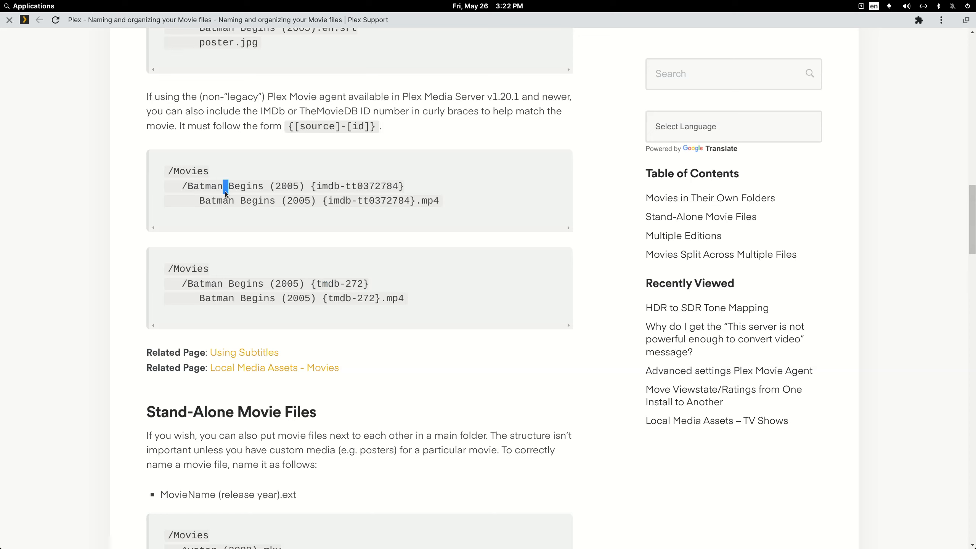
left_click_drag(263, 188, 270, 189)
left_click(308, 186)
double_click(307, 186)
left_click(308, 189)
left_click_drag(346, 186, 399, 188)
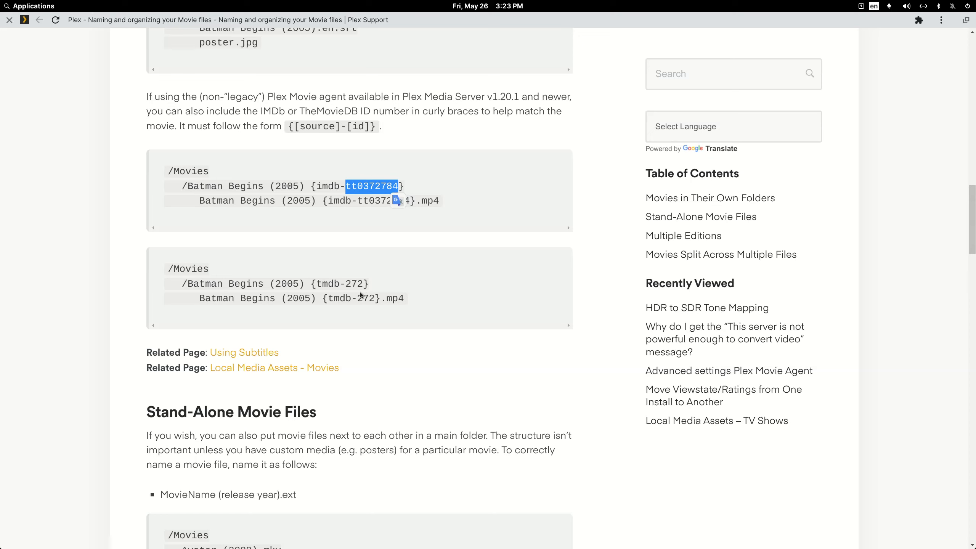
left_click_drag(348, 285, 360, 286)
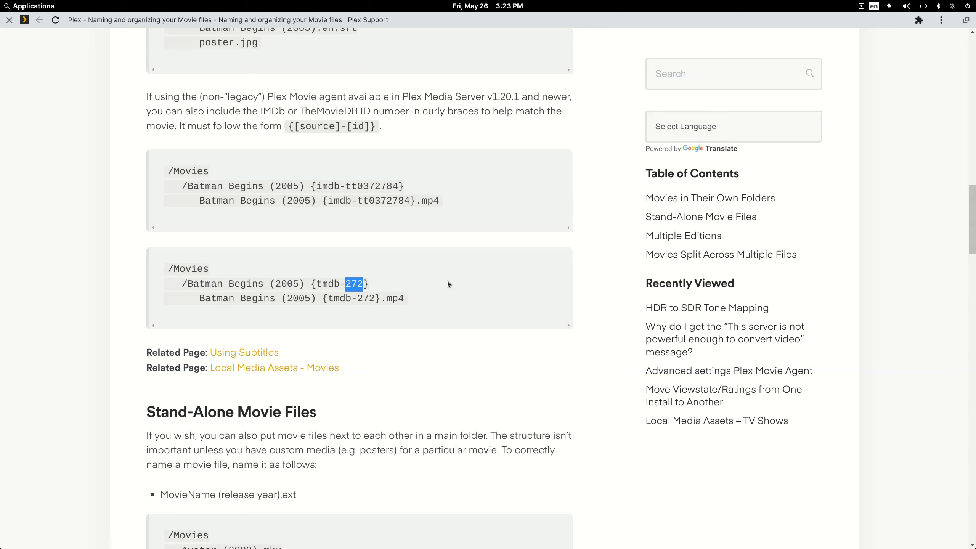
- Go to the article's Multiple Editions examples and move the movie file list screenshot out of the way
scroll(448, 282, "down", 5)
scroll(447, 283, "down", 6)
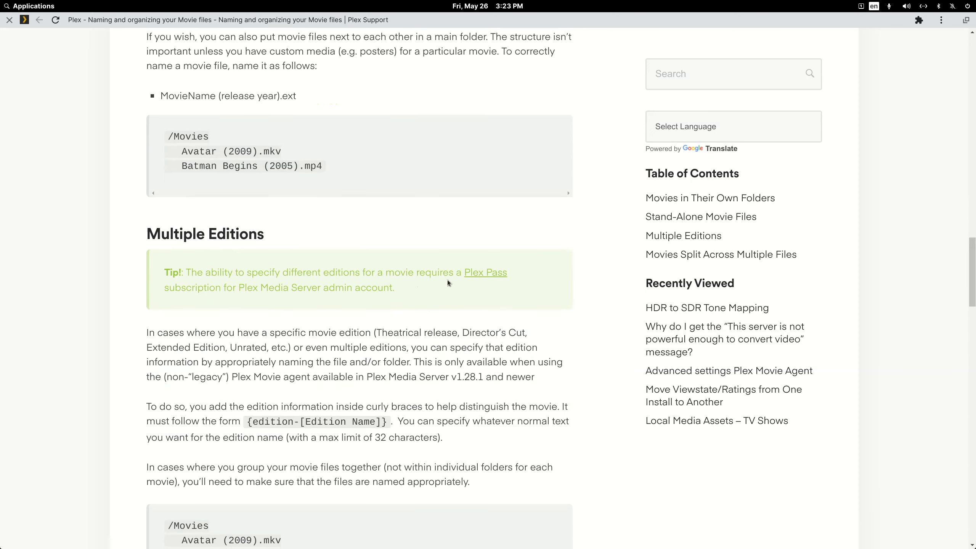
scroll(448, 283, "down", 1)
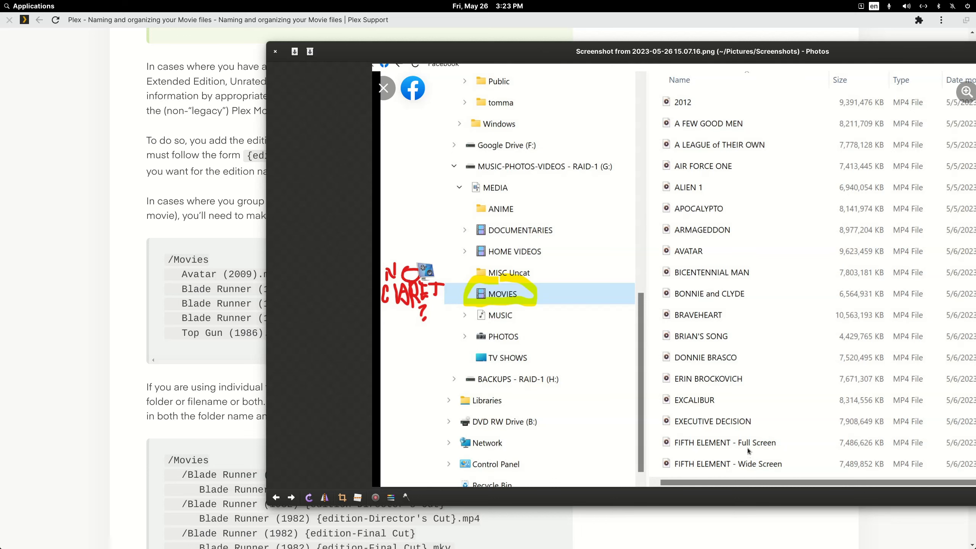
left_click_drag(524, 49, 975, 81)
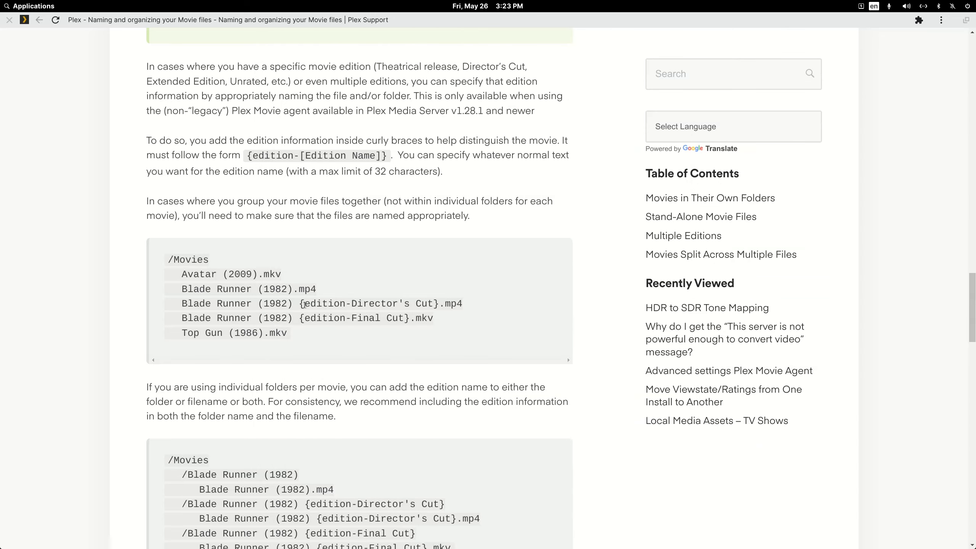
- Highlight the edition tag and the names Director's Cut and Final Cut in the Blade Runner (1982) file examples
left_click_drag(301, 305, 436, 306)
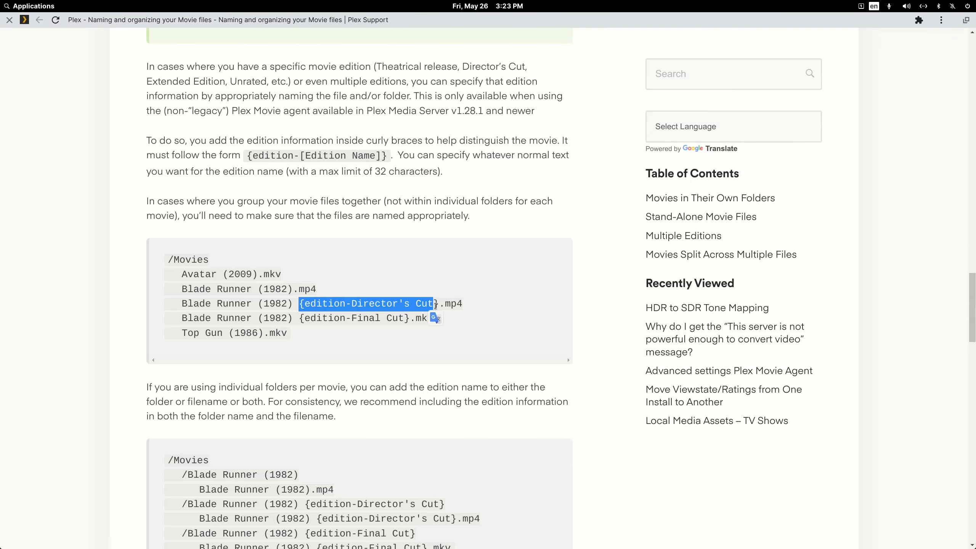
left_click(382, 350)
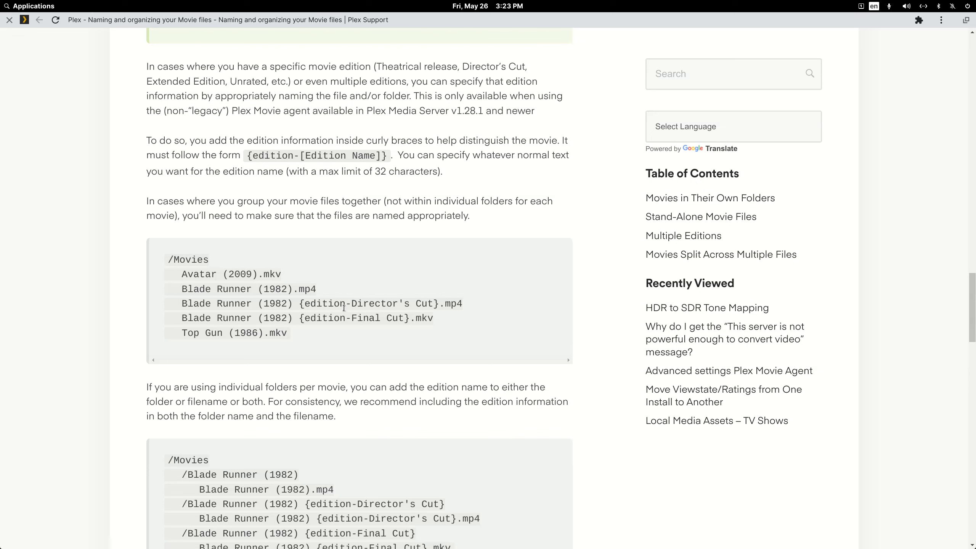
left_click_drag(351, 304, 431, 302)
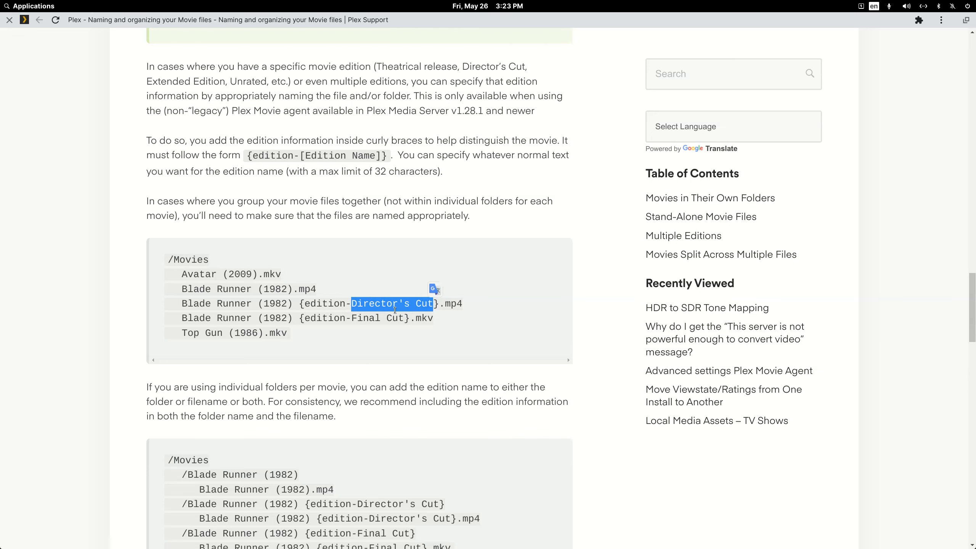
left_click(356, 303)
left_click_drag(351, 304, 432, 307)
left_click_drag(351, 318, 402, 320)
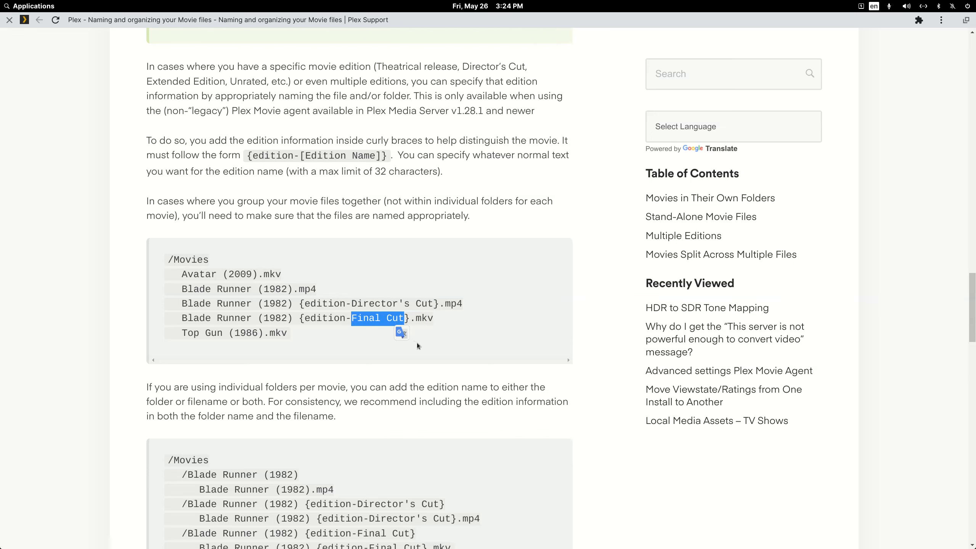
left_click(459, 331)
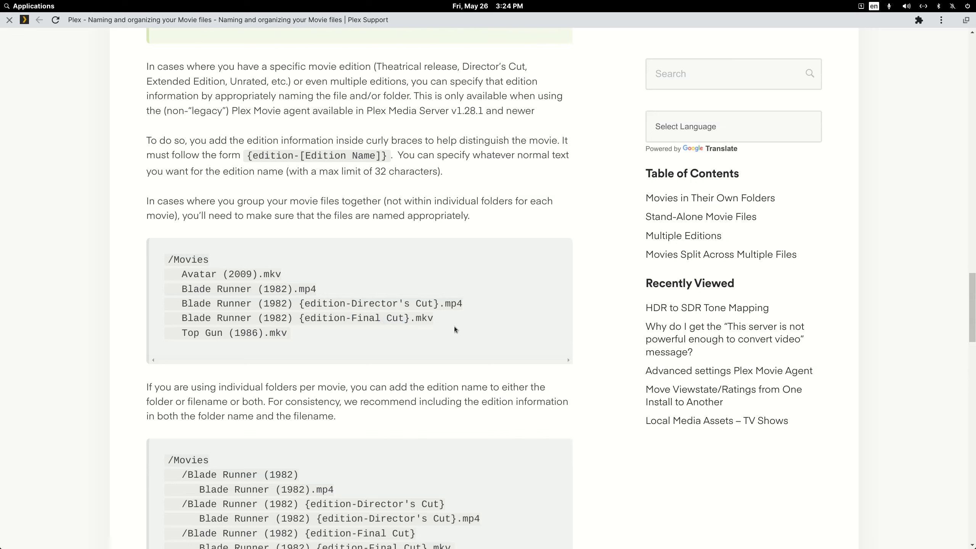
left_click_drag(352, 304, 435, 304)
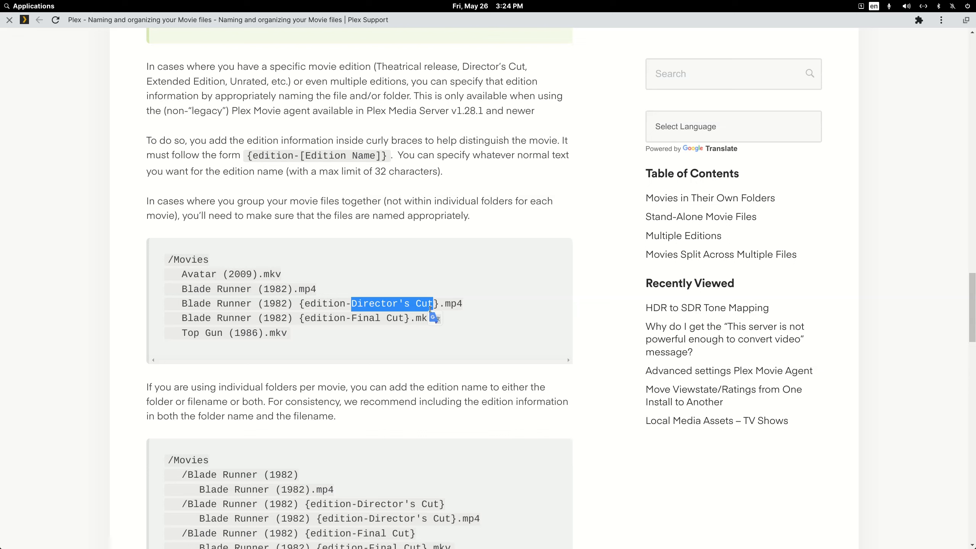
- Highlight the edition name Director's Cut again in the grouped Blade Runner (1982) file example
left_click(427, 330)
left_click_drag(352, 303, 434, 309)
key("alt+Tab")
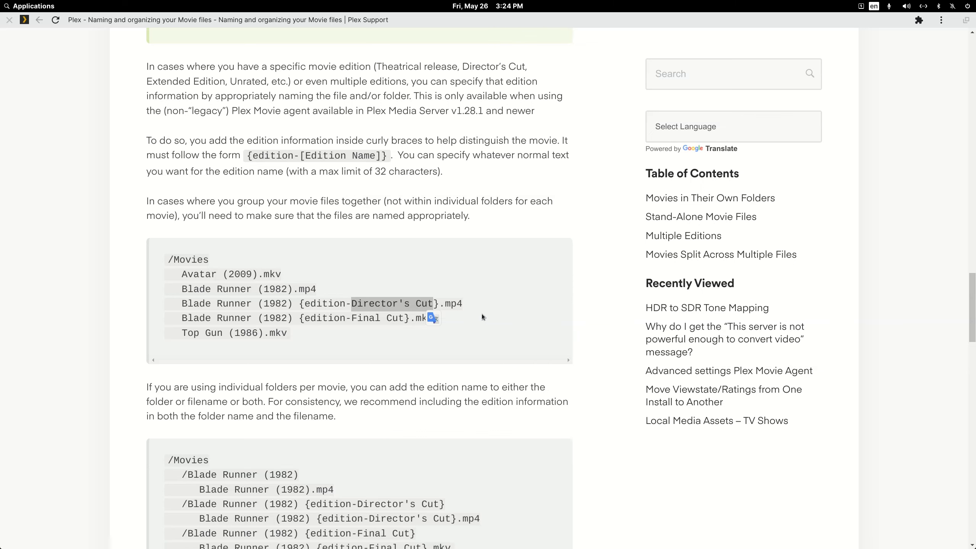
key("alt+Tab")
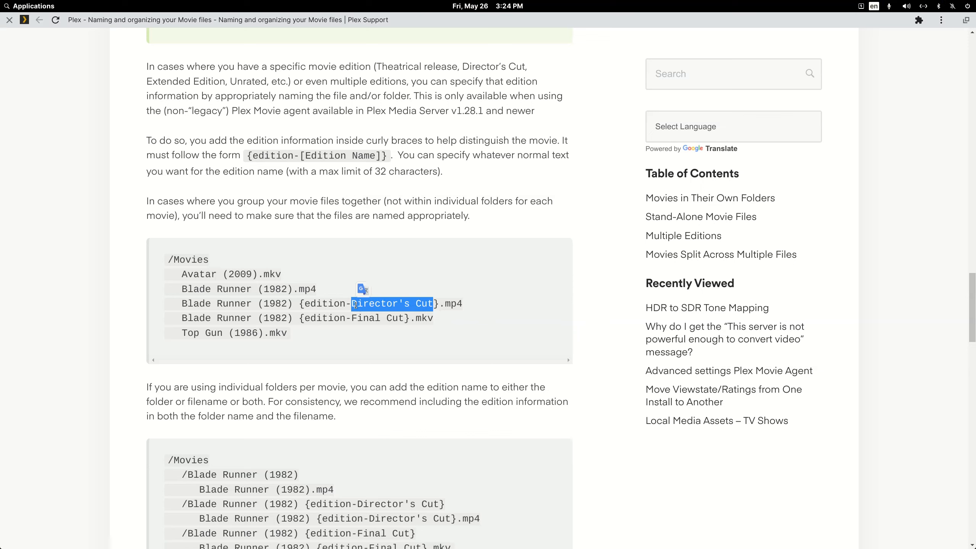
left_click(354, 304)
left_click_drag(353, 304, 431, 303)
left_click(353, 304)
left_click_drag(353, 304, 433, 305)
left_click(477, 344)
- Look up 2012 on IMDb, open the 2009 movie's page, highlight its title and release year, and put the IMDb window away
scroll(476, 341, "down", 10)
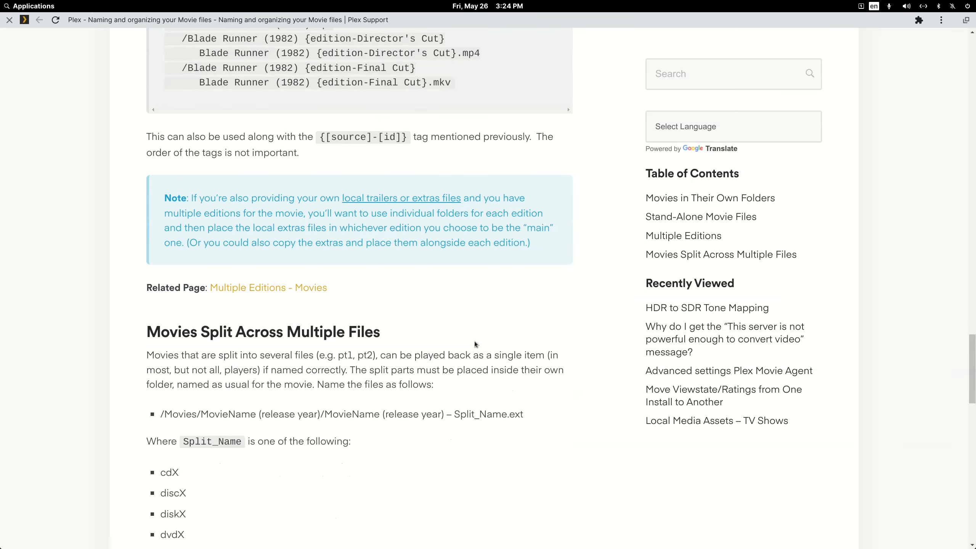
scroll(471, 340, "down", 3)
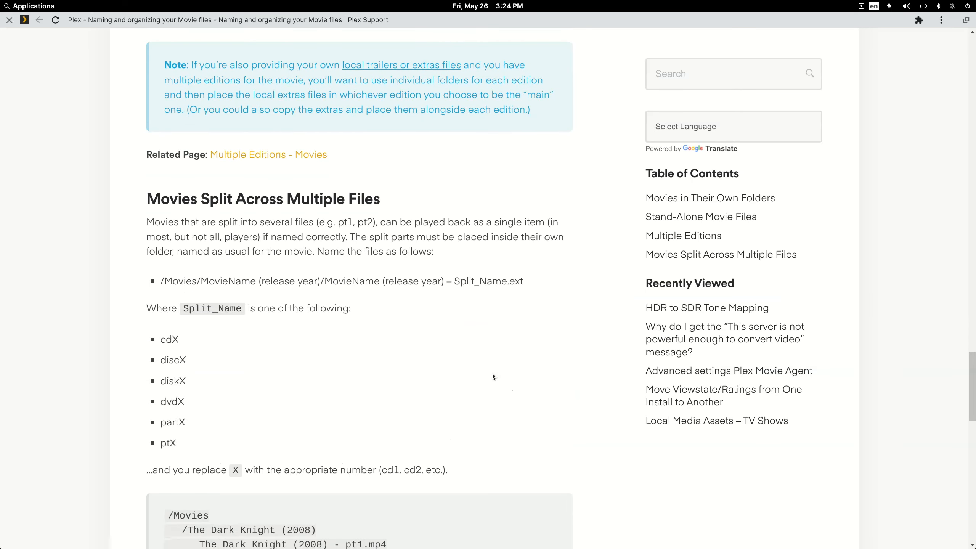
mouse_move(790, 544)
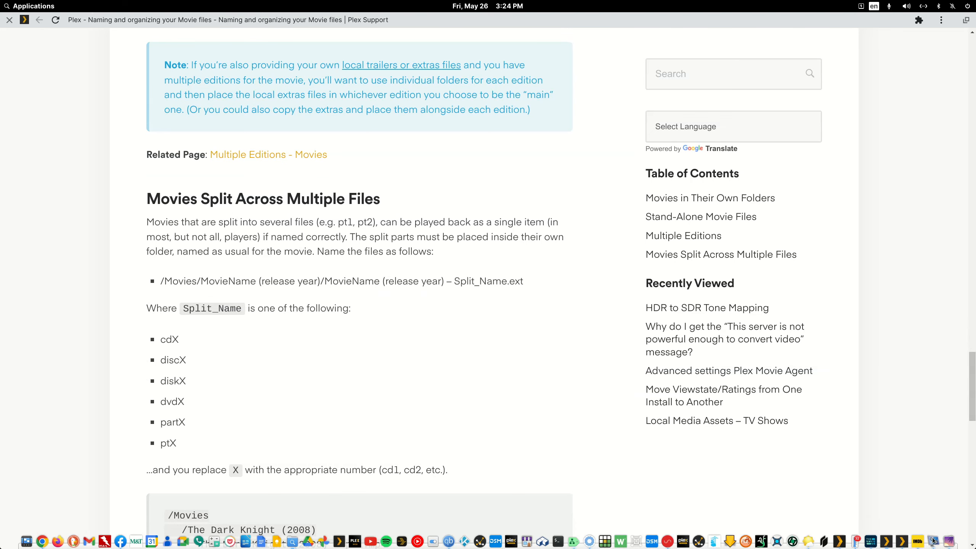
left_click(917, 542)
left_click(654, 66)
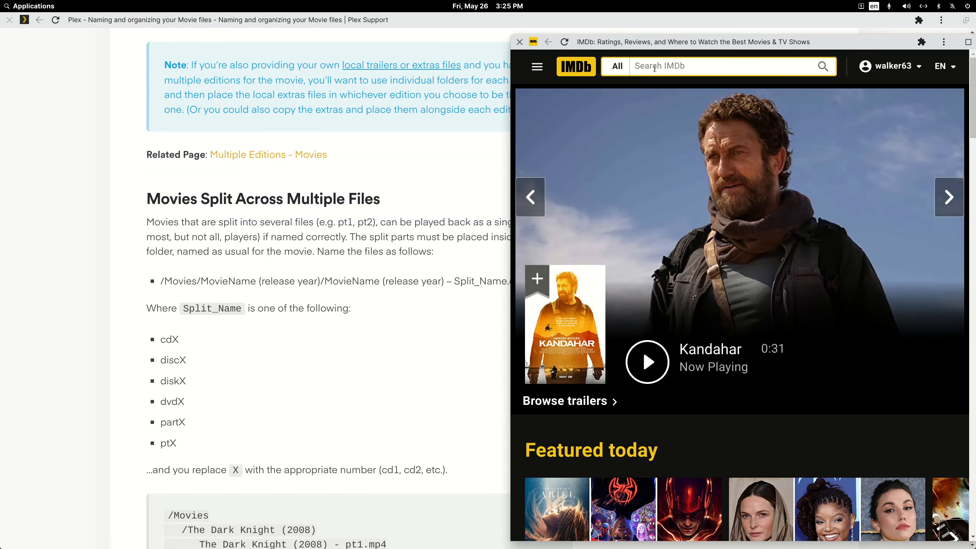
type("2012")
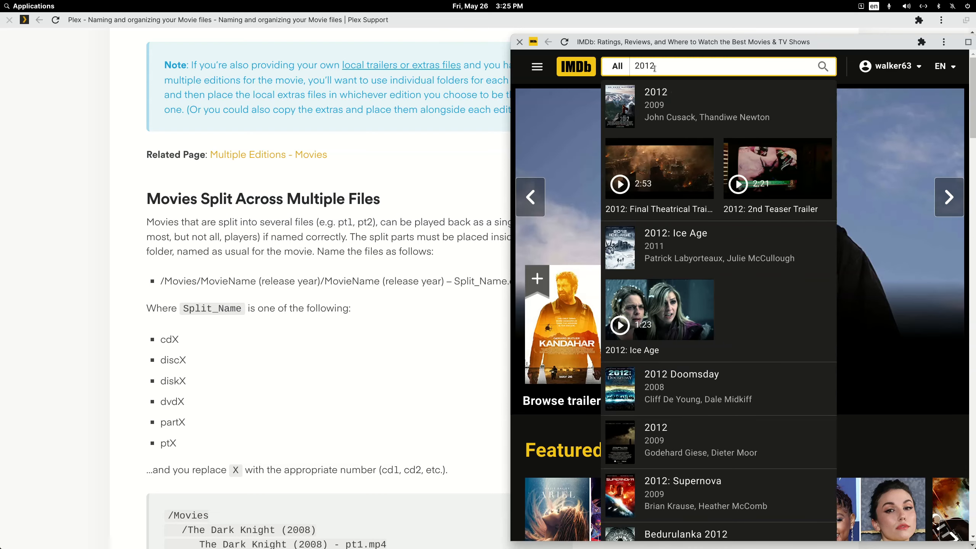
left_click(655, 88)
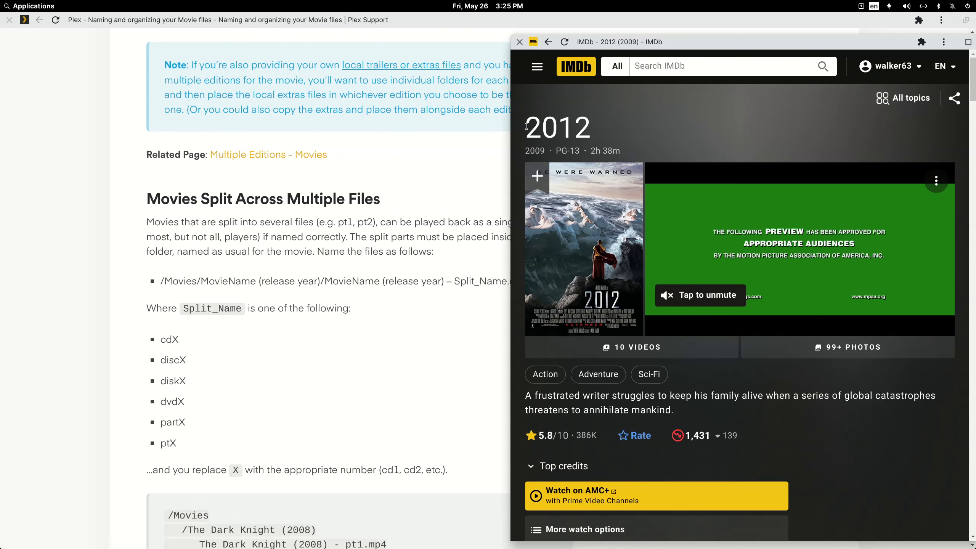
left_click_drag(524, 127, 545, 148)
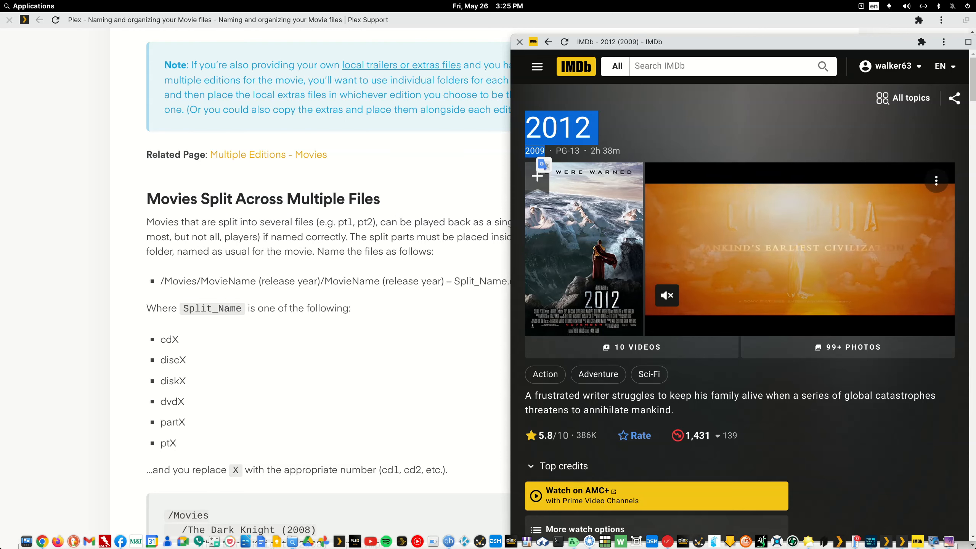
left_click(921, 542)
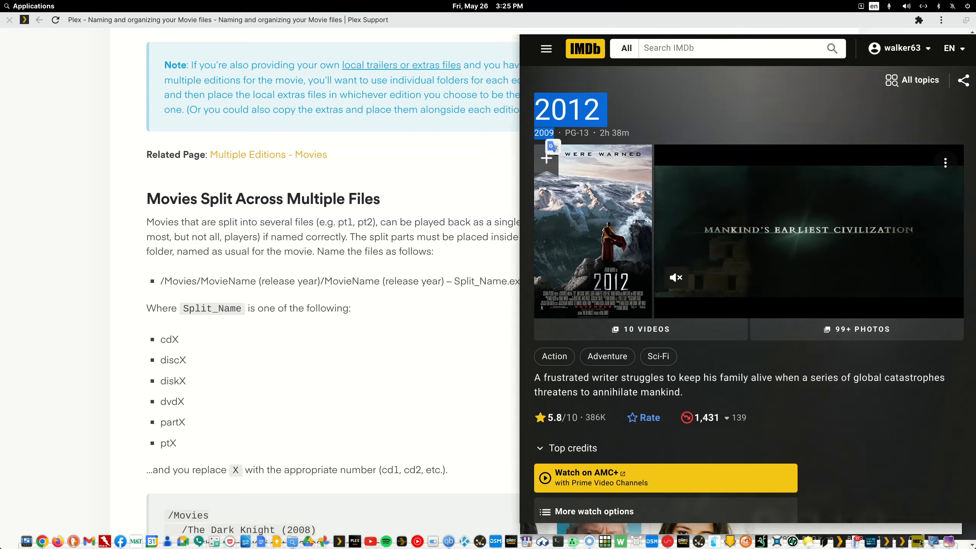
- Highlight The Dark Knight (2008) folder name and the spaced hyphens before pt1 and pt2 in the article's split-file example
scroll(333, 346, "down", 3)
scroll(325, 327, "down", 3)
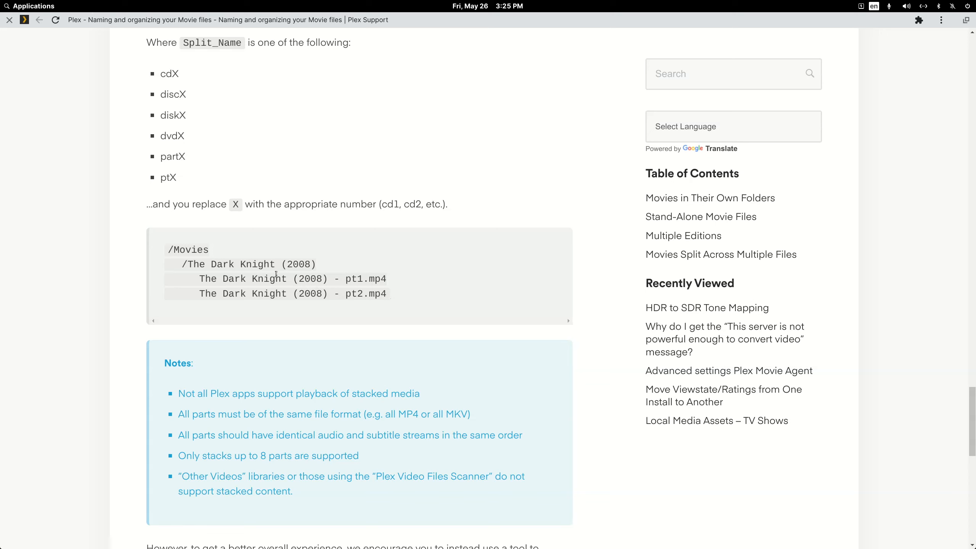
left_click_drag(188, 264, 317, 266)
left_click(290, 284)
left_click_drag(328, 279, 345, 280)
left_click_drag(328, 294, 344, 296)
left_click_drag(217, 295, 257, 296)
left_click(329, 295)
left_click_drag(330, 295, 343, 295)
- Move the movie naming article's window out of the way and maximize the Multiple Editions – Movies article
scroll(417, 265, "down", 6)
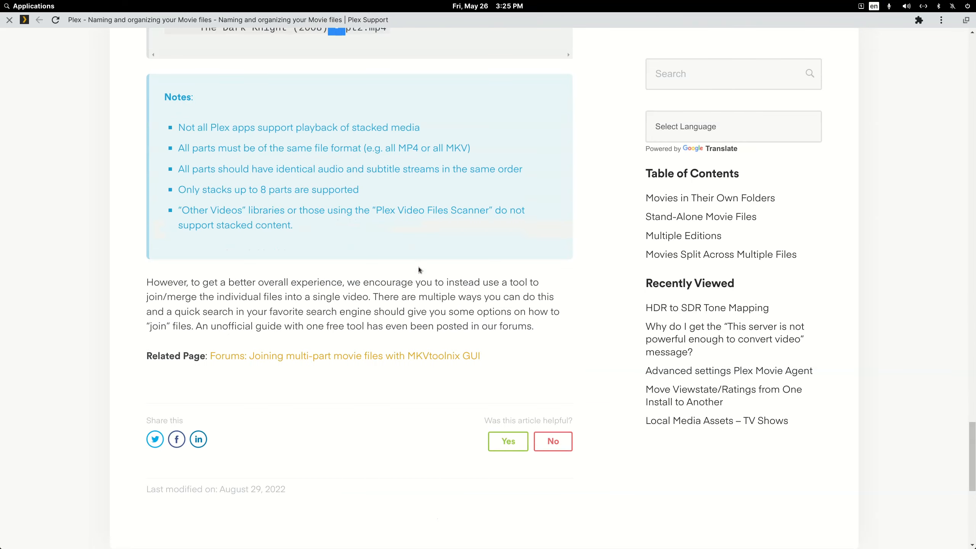
scroll(417, 267, "up", 10)
double_click(391, 23)
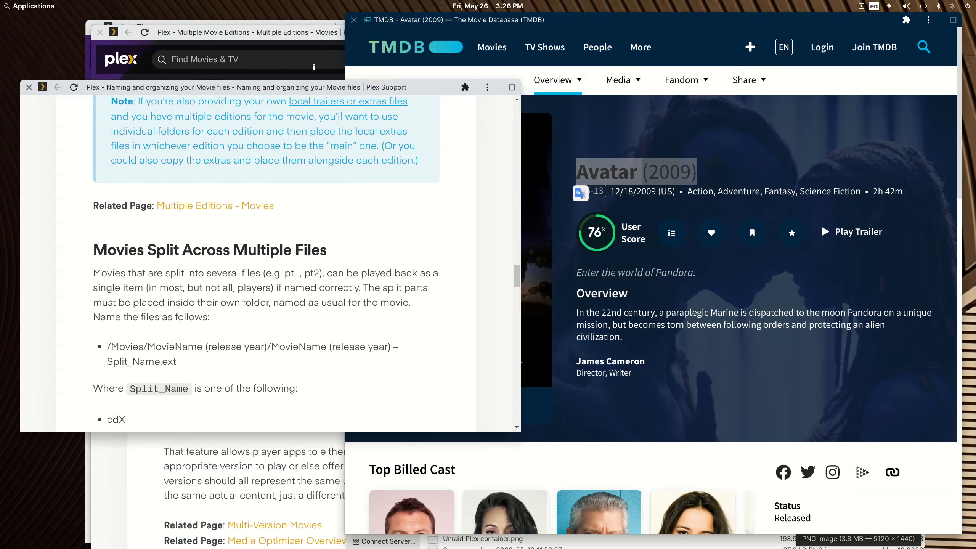
left_click_drag(386, 151, 975, 284)
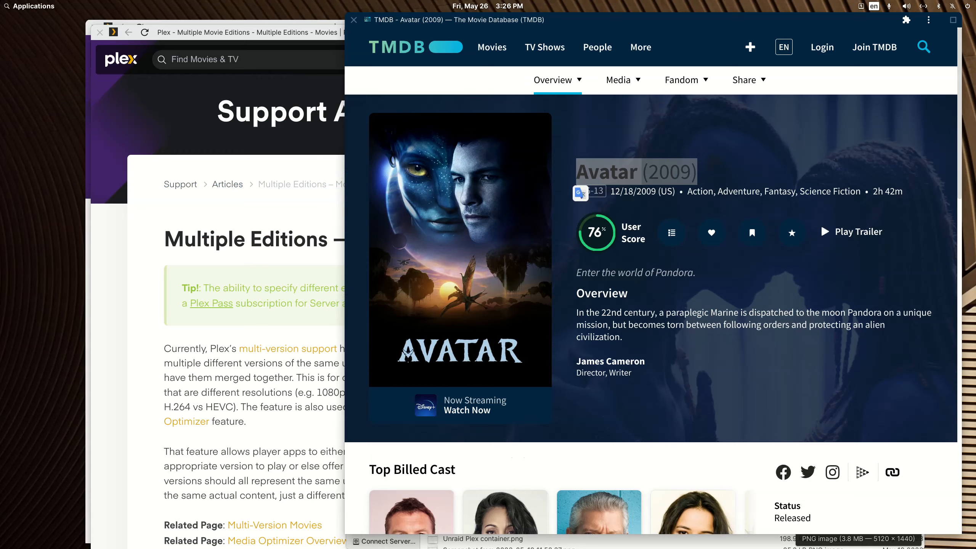
left_click(255, 37)
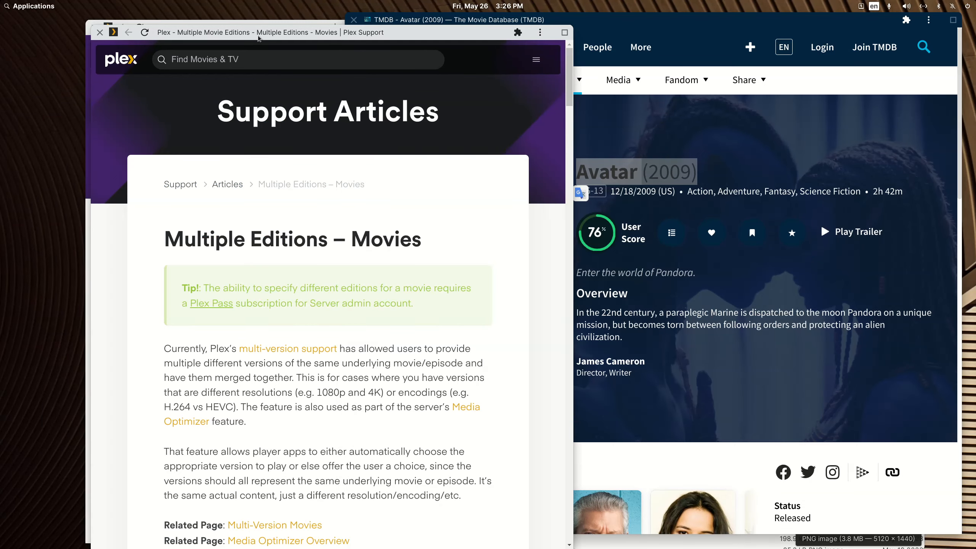
double_click(259, 38)
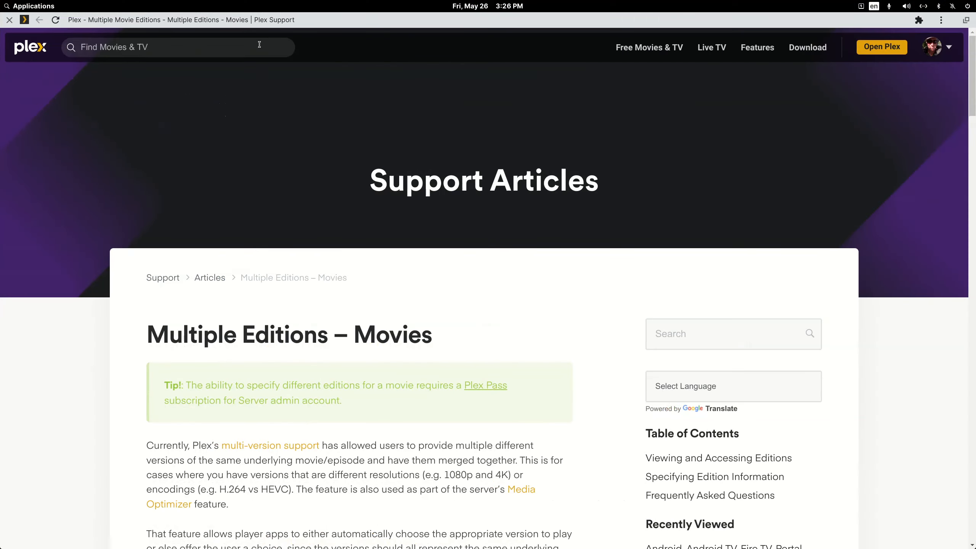
- Skim the Multiple Editions – Movies article through its Specifying Edition Information section and the Blade Runner screenshots, and restore its smaller window
scroll(516, 373, "down", 20)
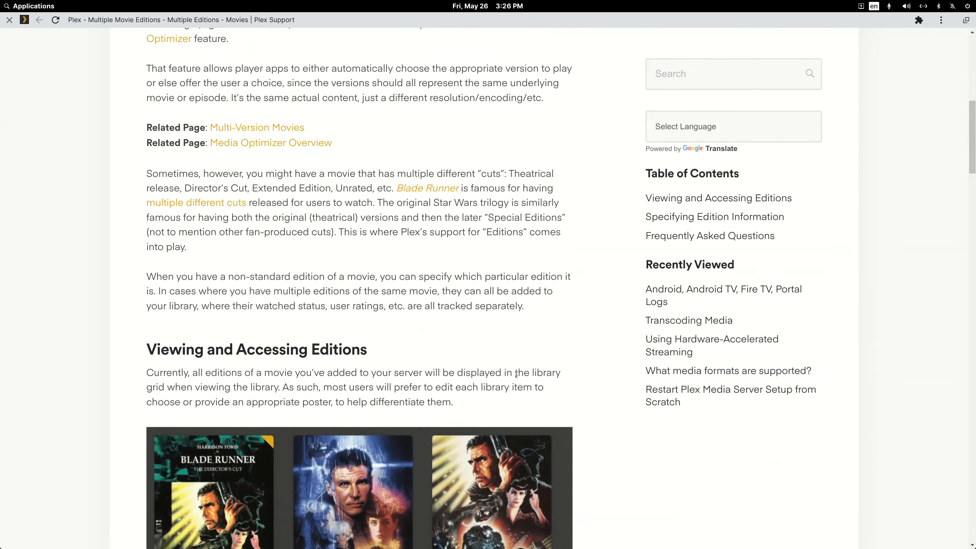
scroll(515, 373, "down", 15)
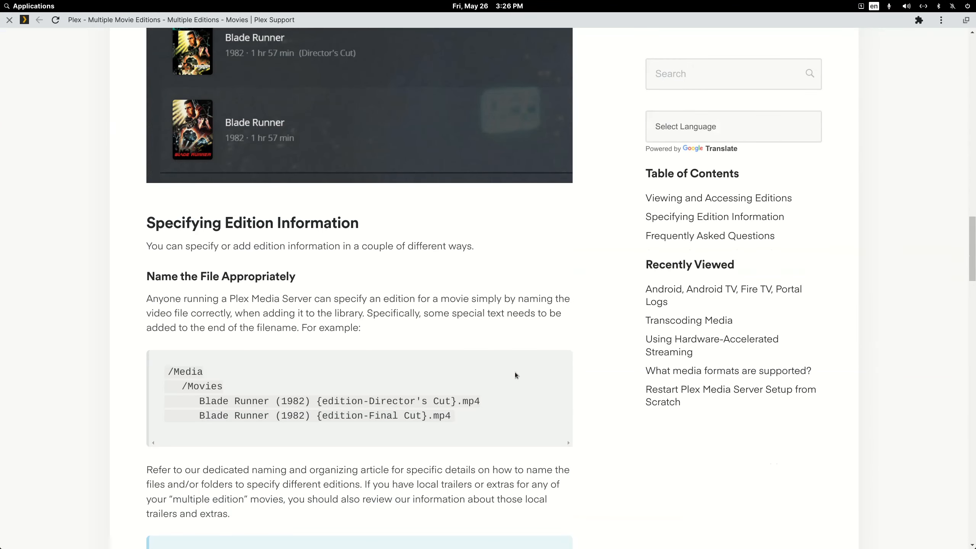
scroll(515, 372, "up", 10)
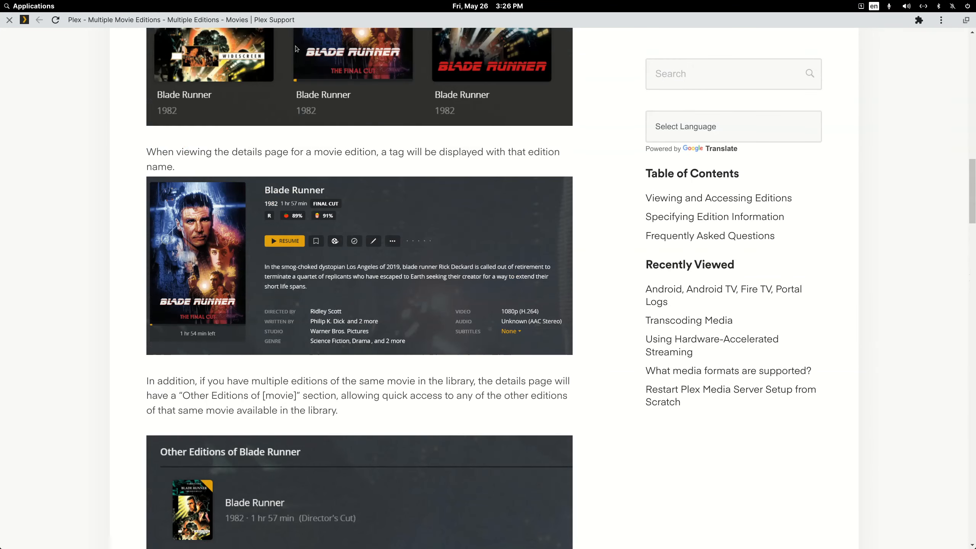
double_click(312, 20)
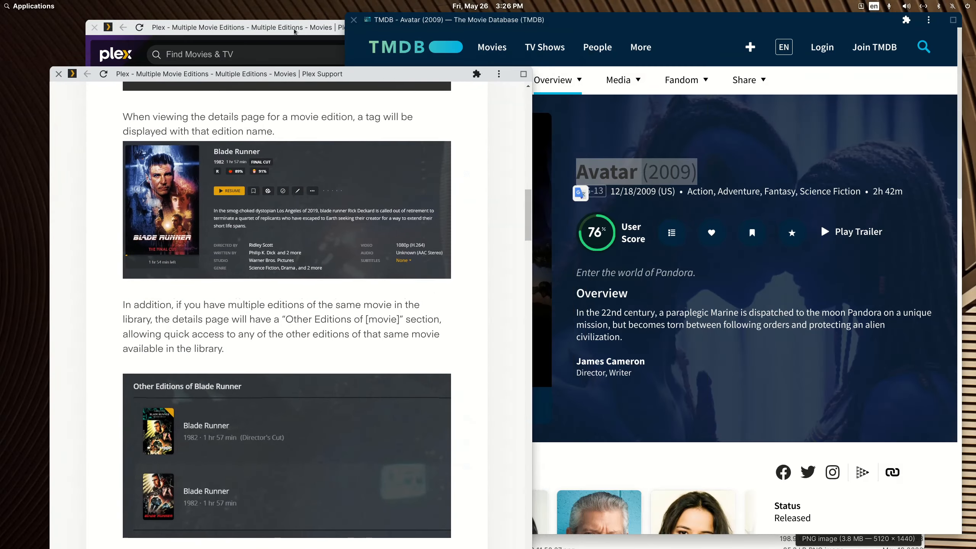
- Review the second copy of the Multiple Editions – Movies article down to the file naming example, and close that window
double_click(294, 31)
scroll(443, 295, "down", 5)
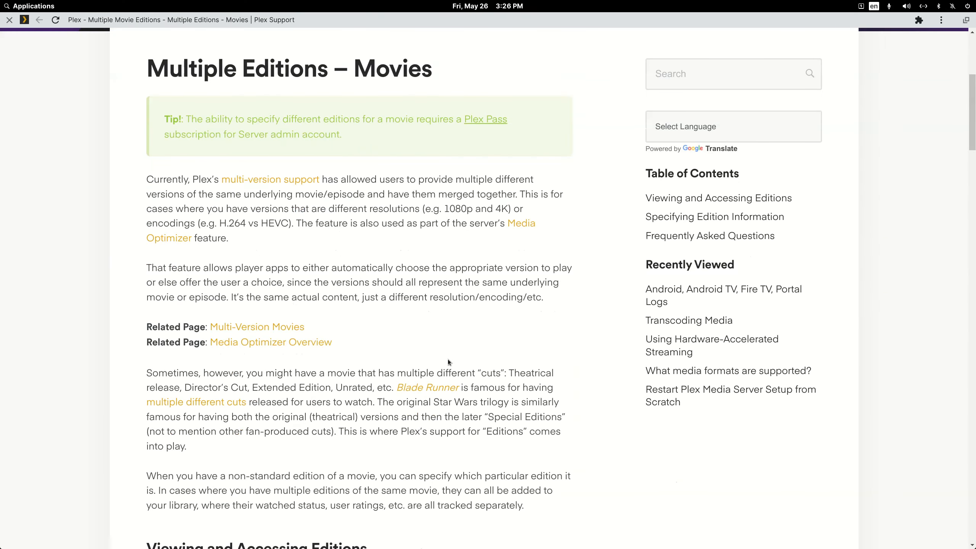
scroll(448, 362, "down", 8)
scroll(448, 356, "down", 10)
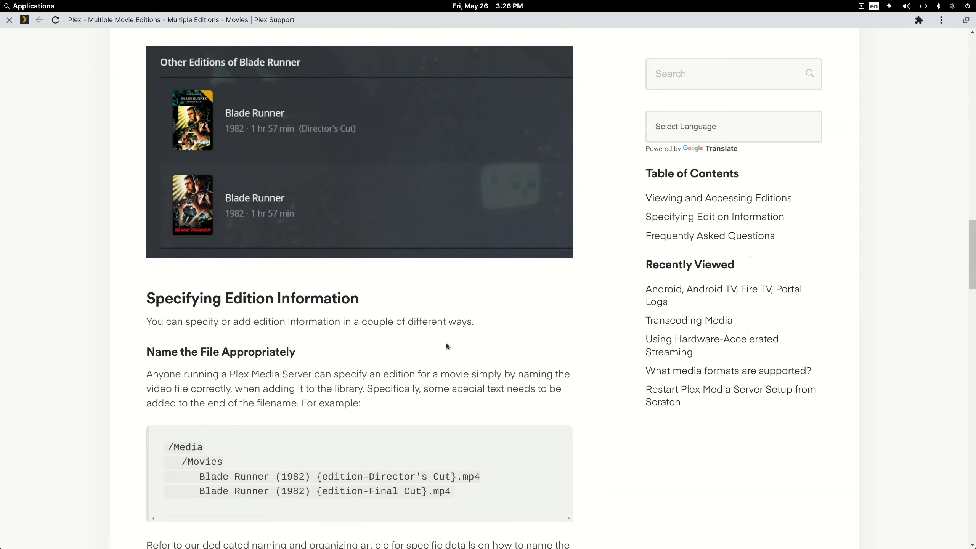
left_click_drag(354, 20, 578, 92)
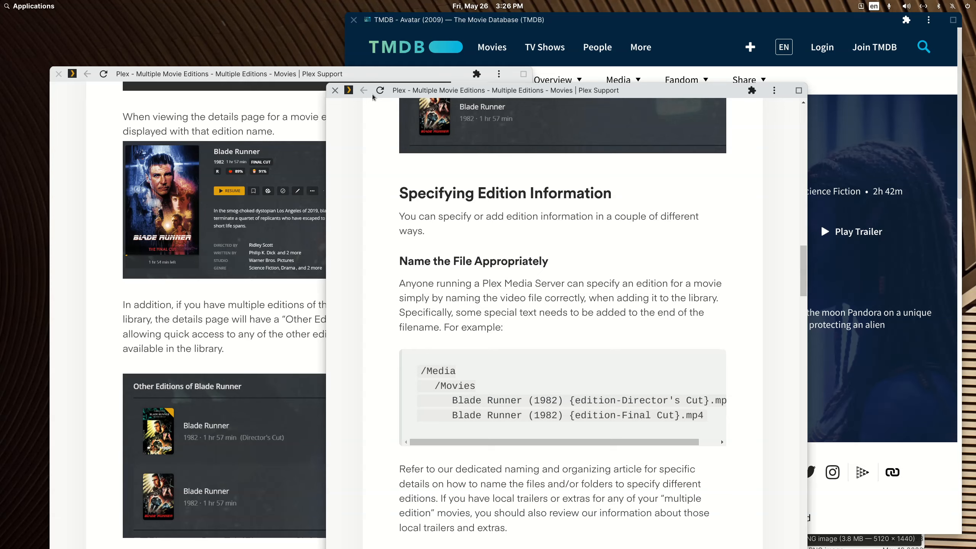
left_click(335, 91)
- Search the installed applications for "movie", open Plex - Multi-Version Movies, and bring its window into view beside the TMDB page
left_click(34, 7)
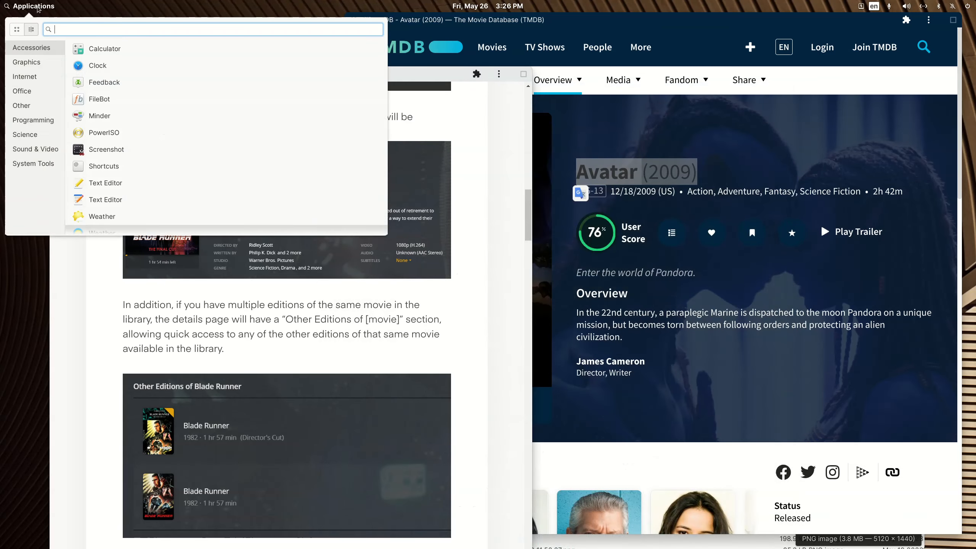
type("movie")
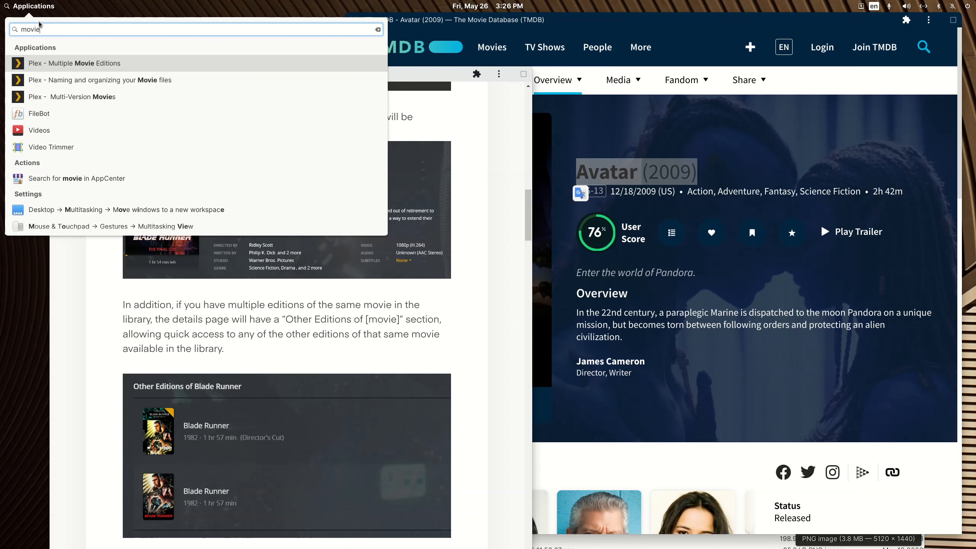
left_click(63, 103)
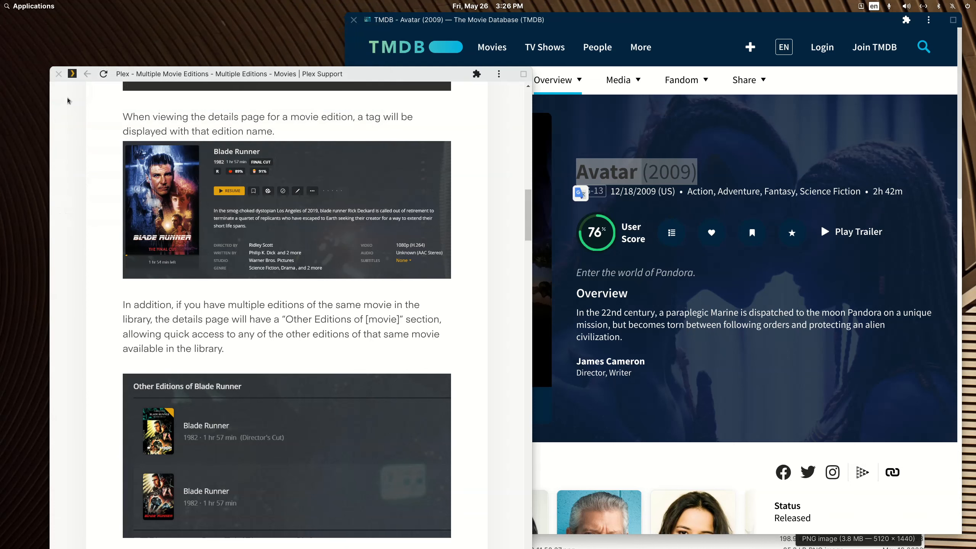
left_click_drag(975, 75, 293, 30)
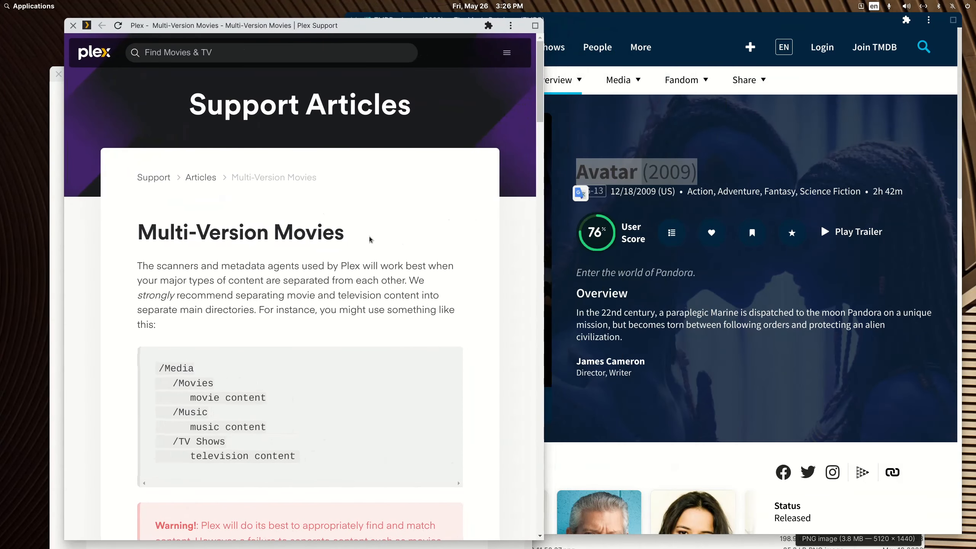
- Highlight the 1080p and SD version labels and the hyphen separator in the Pulp Fiction (1994) file examples
scroll(370, 240, "down", 10)
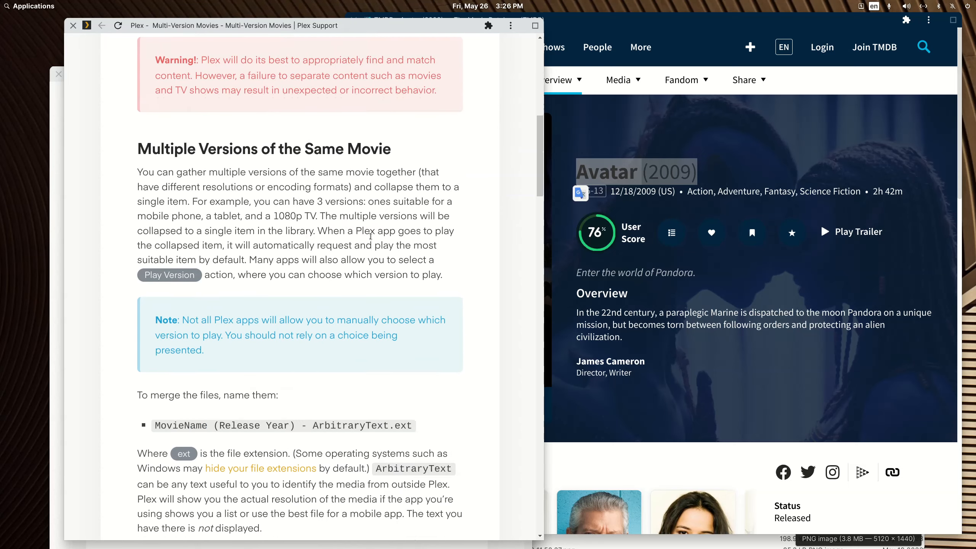
scroll(370, 236, "down", 8)
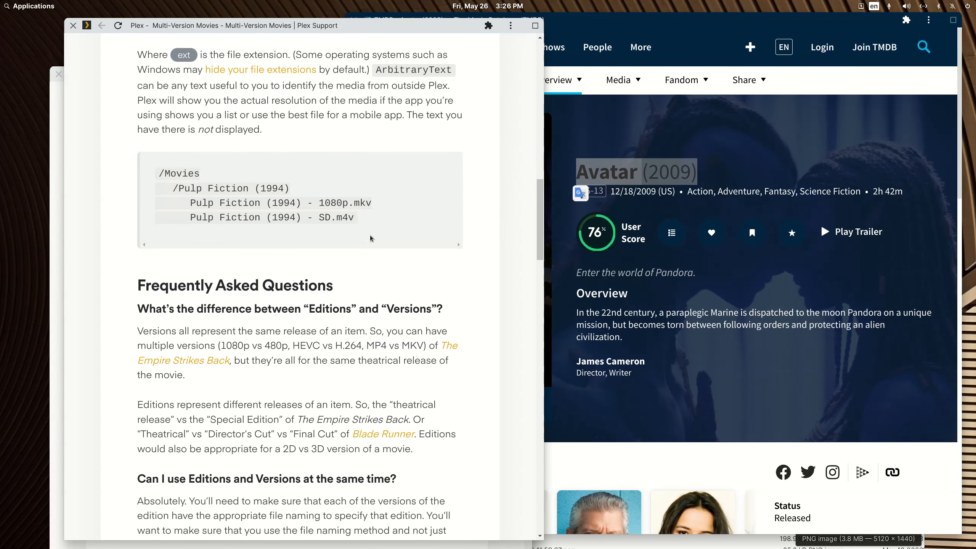
scroll(369, 237, "down", 2)
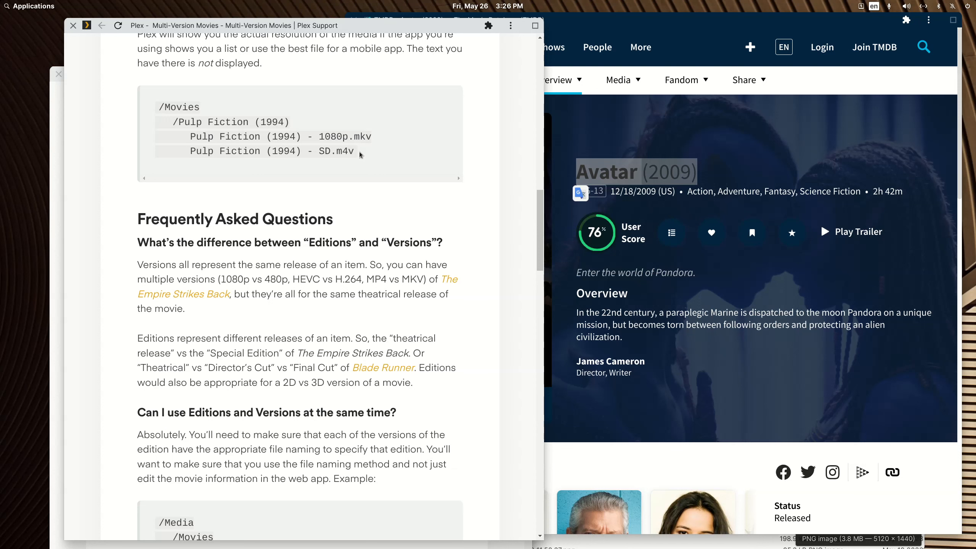
left_click_drag(320, 137, 342, 136)
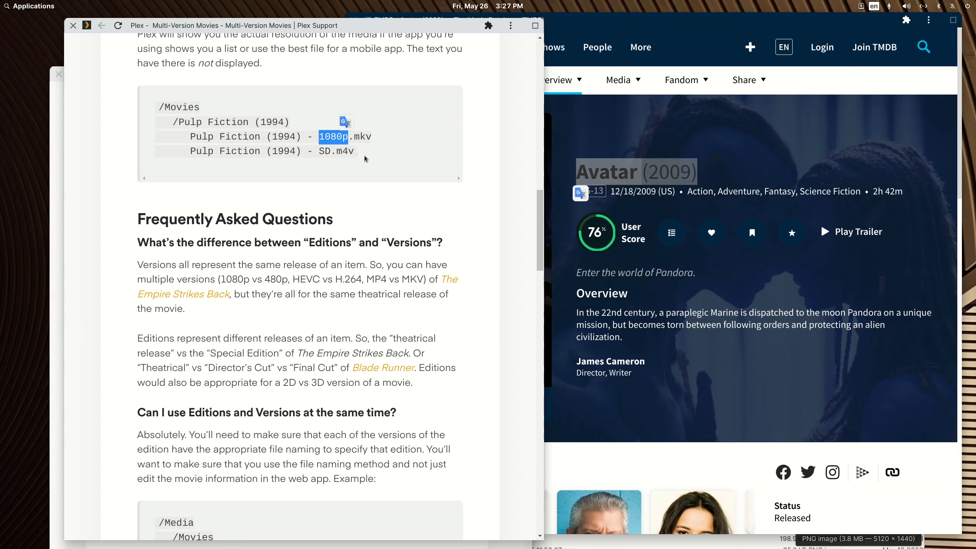
left_click_drag(319, 151, 332, 154)
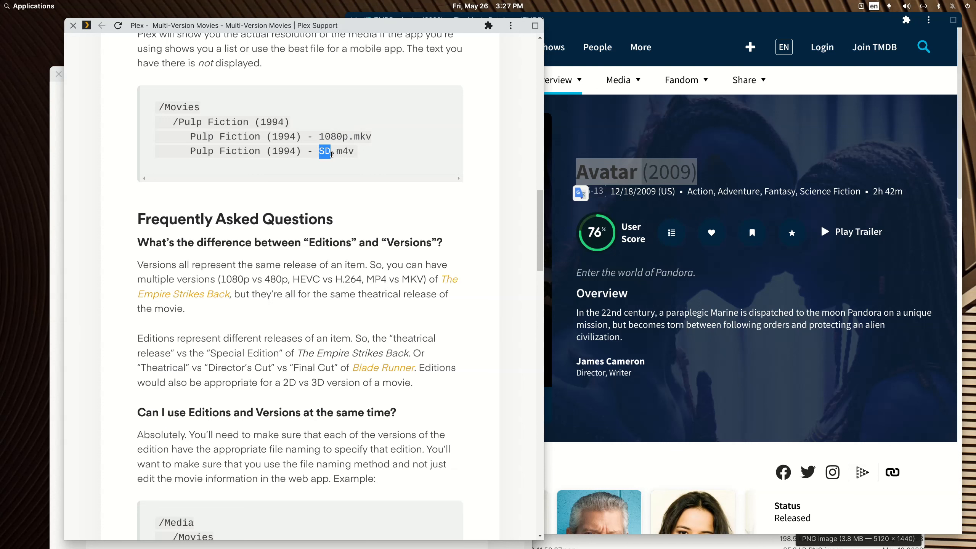
left_click(341, 151)
scroll(377, 157, "down", 2)
scroll(338, 153, "up", 2)
left_click_drag(302, 152, 317, 153)
- Examine the Blade Runner (1982) example under "Can I use Editions and Versions at the same time?", shifting it sideways to show more of the filenames
scroll(333, 165, "down", 7)
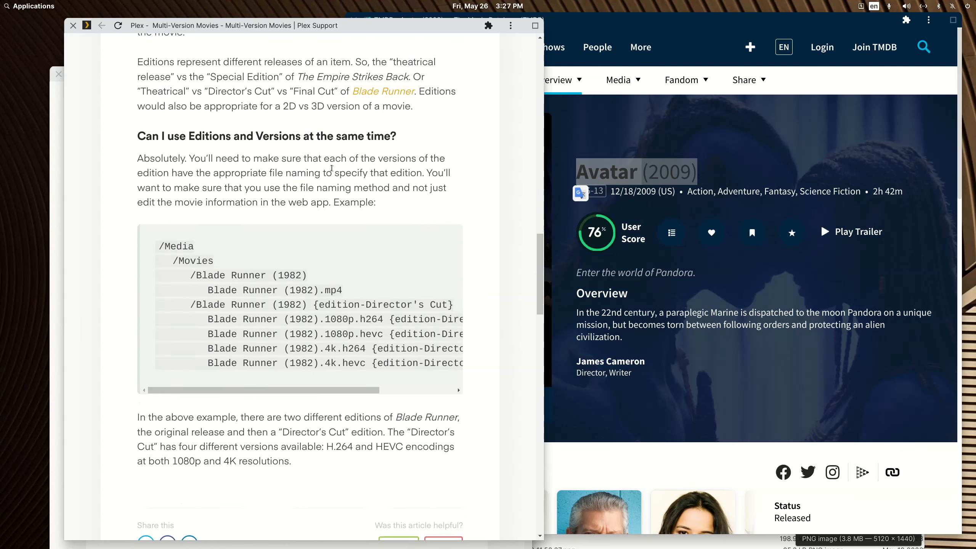
scroll(332, 168, "down", 1)
left_click_drag(303, 332, 328, 340)
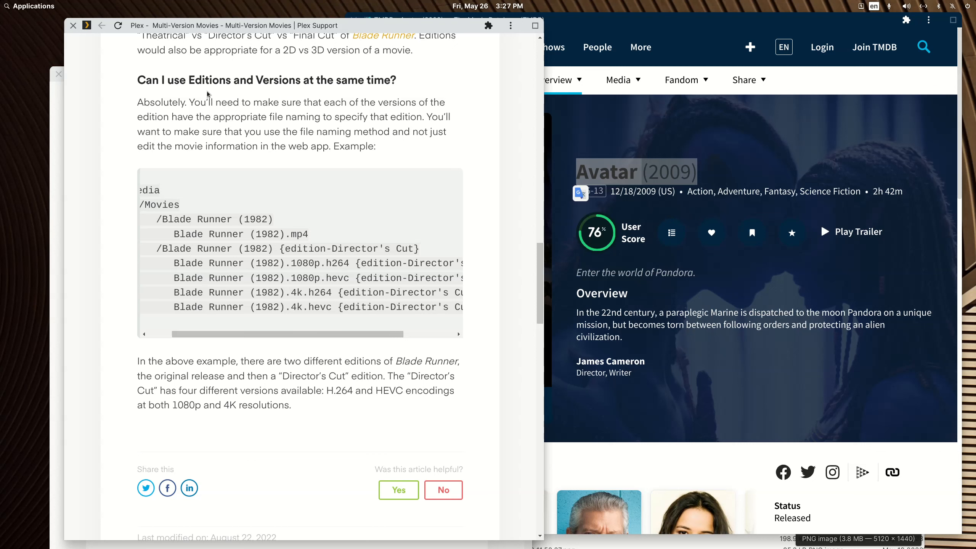
mouse_move(316, 337)
left_mouse_down()
mouse_move(384, 338)
mouse_move(279, 329)
mouse_move(332, 330)
left_mouse_up()
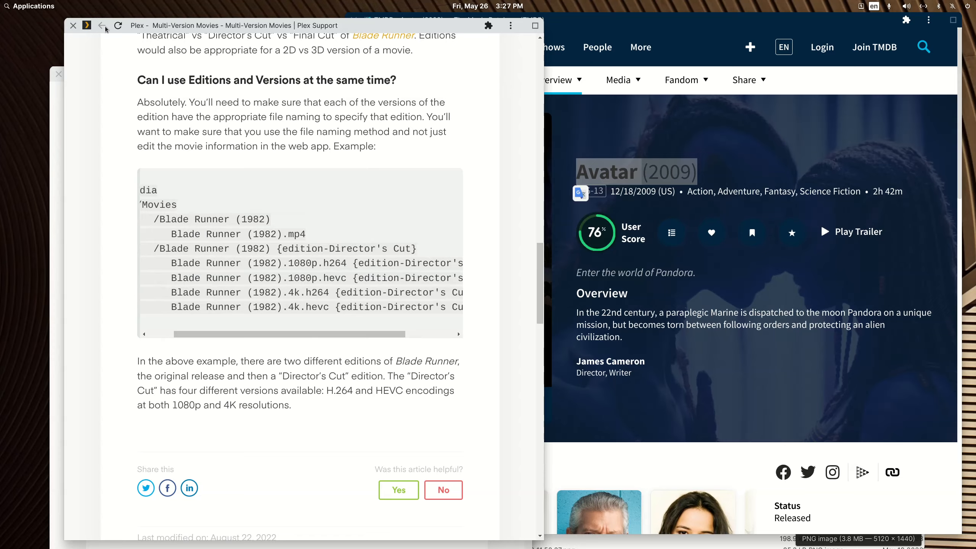
- Move the Multi-Version Movies window out of the way and maximize the Multiple Editions – Movies article window
left_click_drag(138, 29, 975, 369)
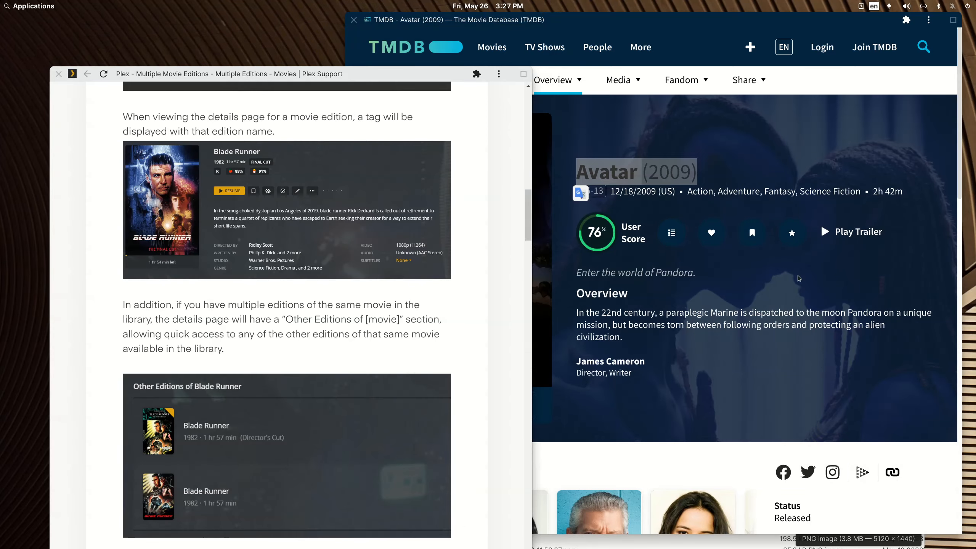
double_click(173, 74)
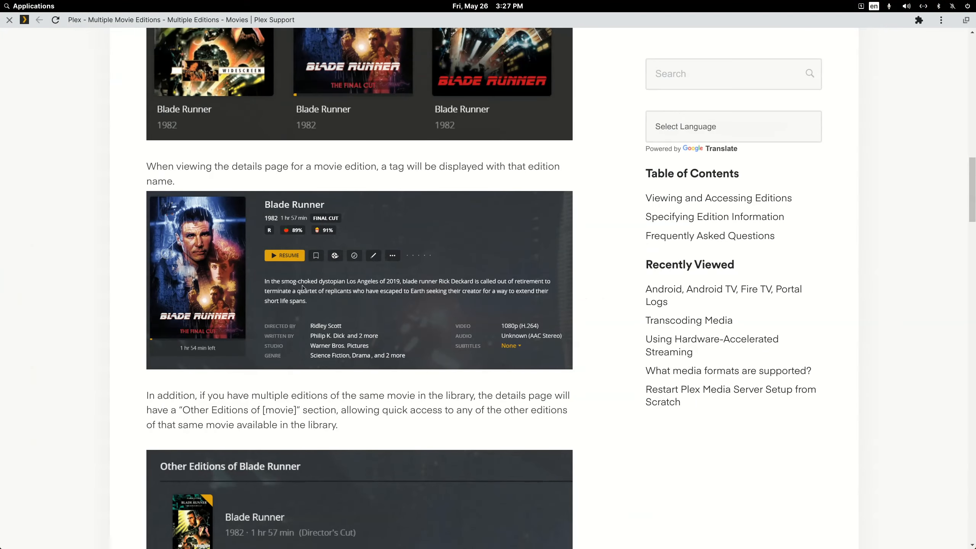
scroll(301, 285, "down", 2)
scroll(302, 285, "up", 15)
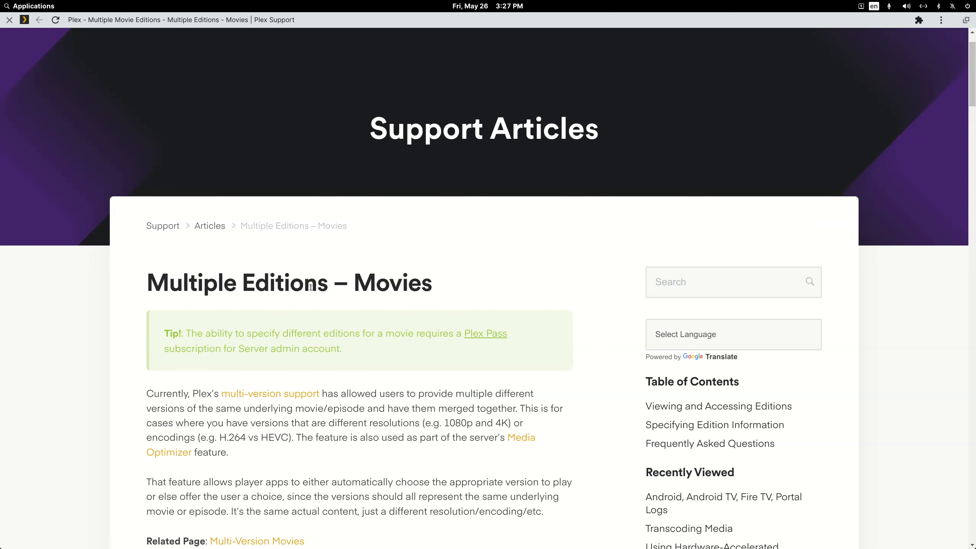
- Review the Multiple Editions – Movies article down to "Name the File Appropriately" and highlight edition-Director's Cut in the first Blade Runner (1982) filename
scroll(310, 287, "down", 6)
scroll(345, 324, "down", 10)
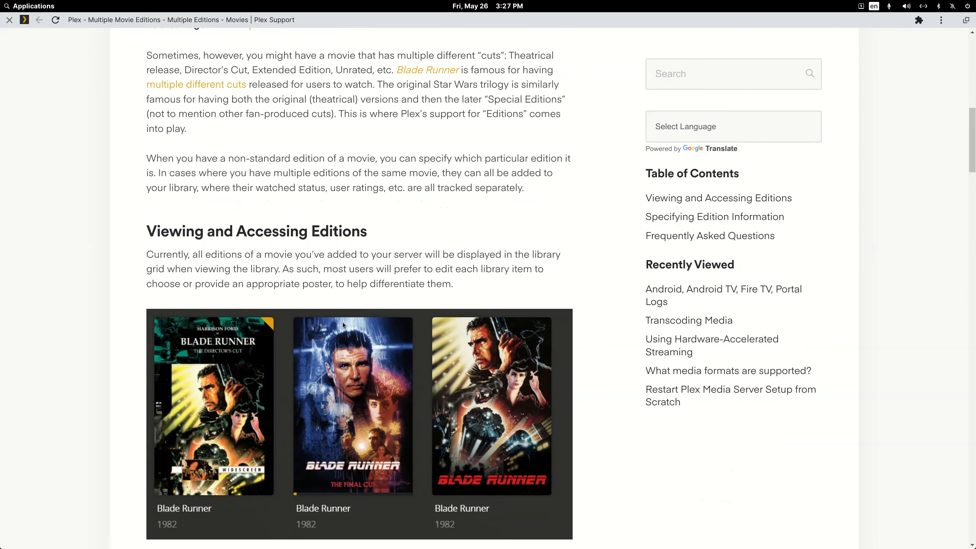
scroll(343, 325, "down", 5)
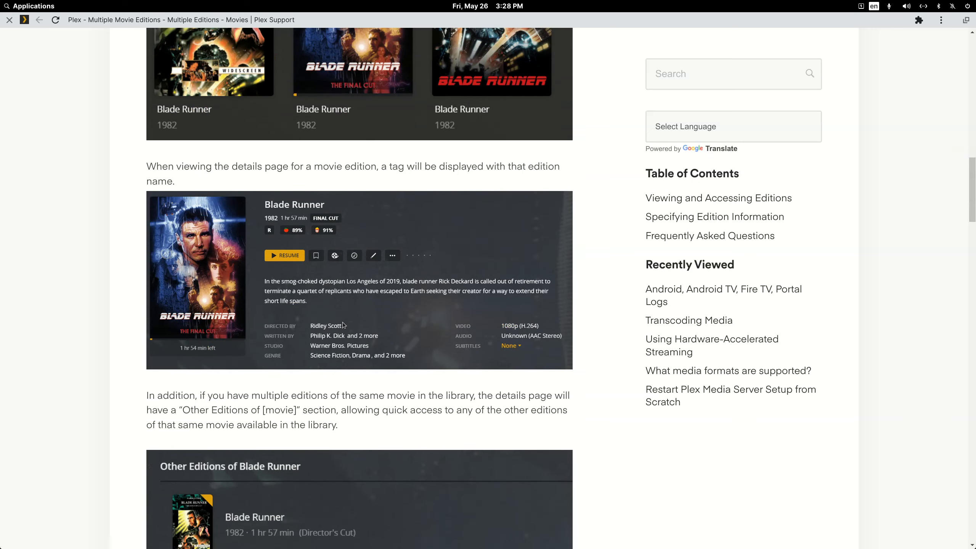
scroll(343, 324, "down", 11)
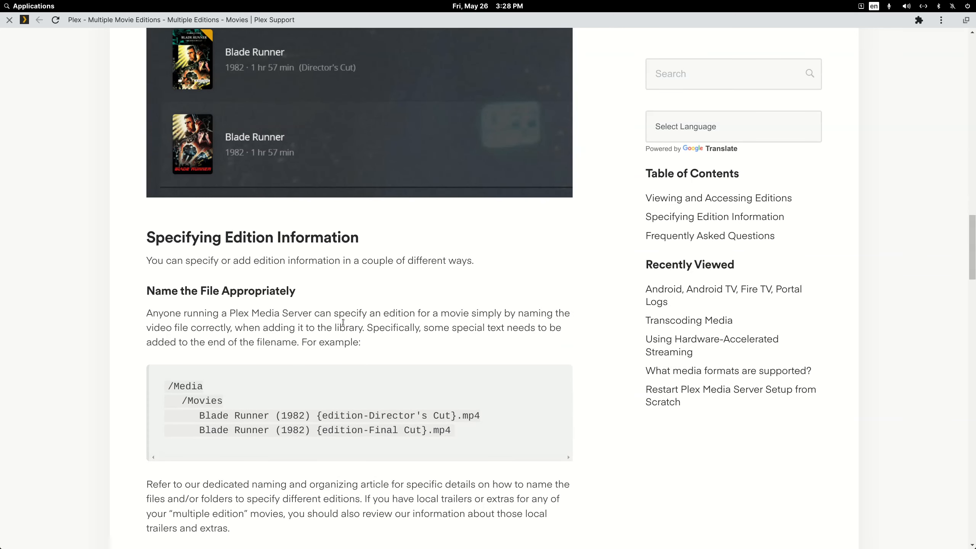
scroll(343, 322, "down", 3)
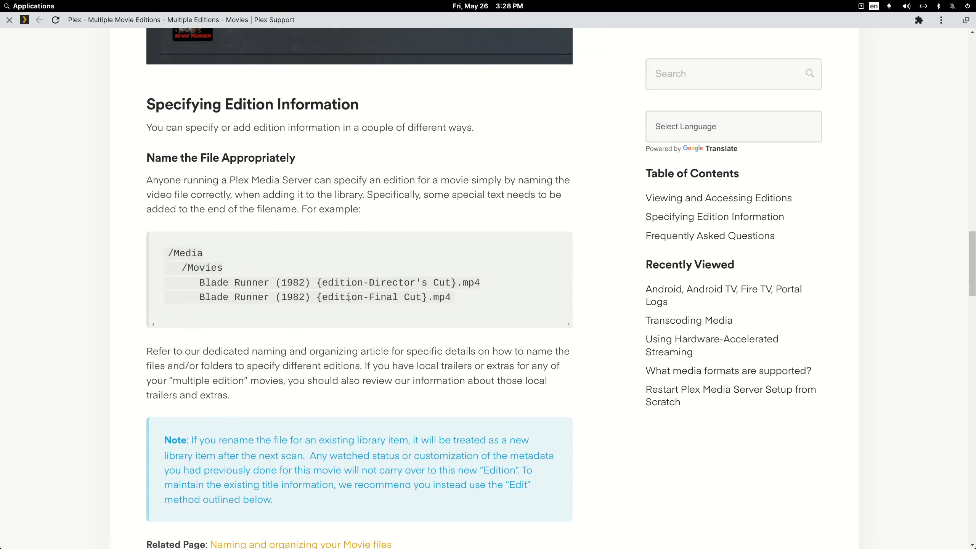
left_click_drag(327, 285, 451, 287)
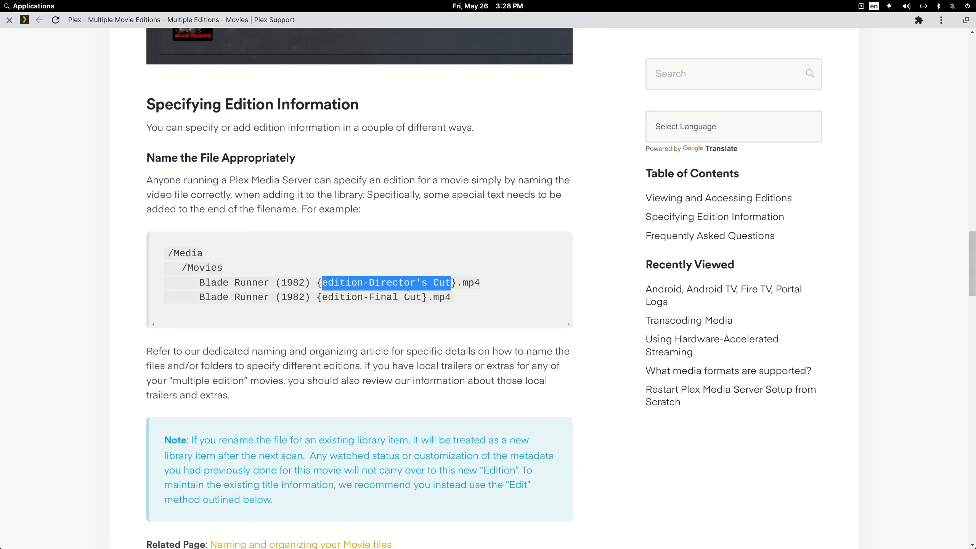
left_click(367, 284)
- Highlight the period separators before 1080p and 4k in the Blade Runner (1982) hevc filenames under "Can I use Editions and Versions at the same time?"
scroll(373, 335, "down", 18)
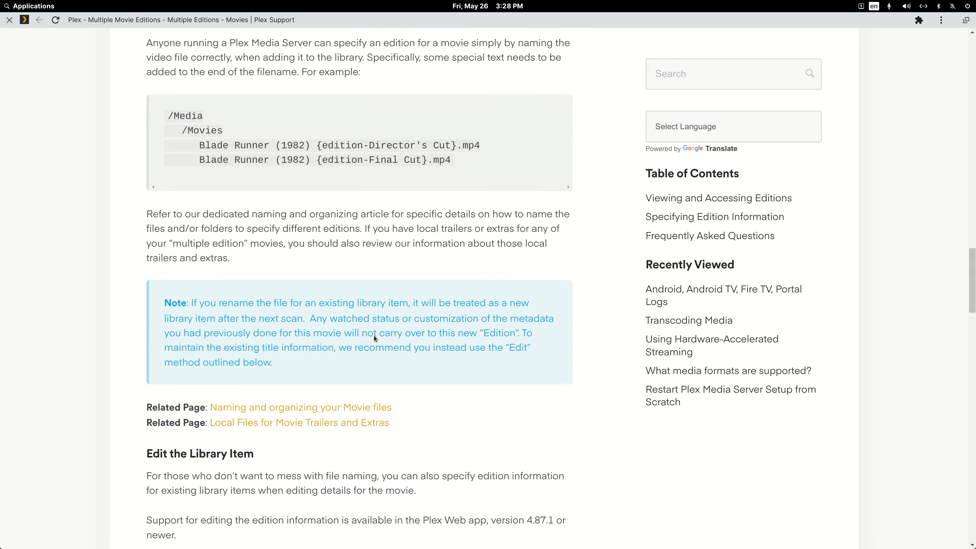
scroll(372, 334, "down", 7)
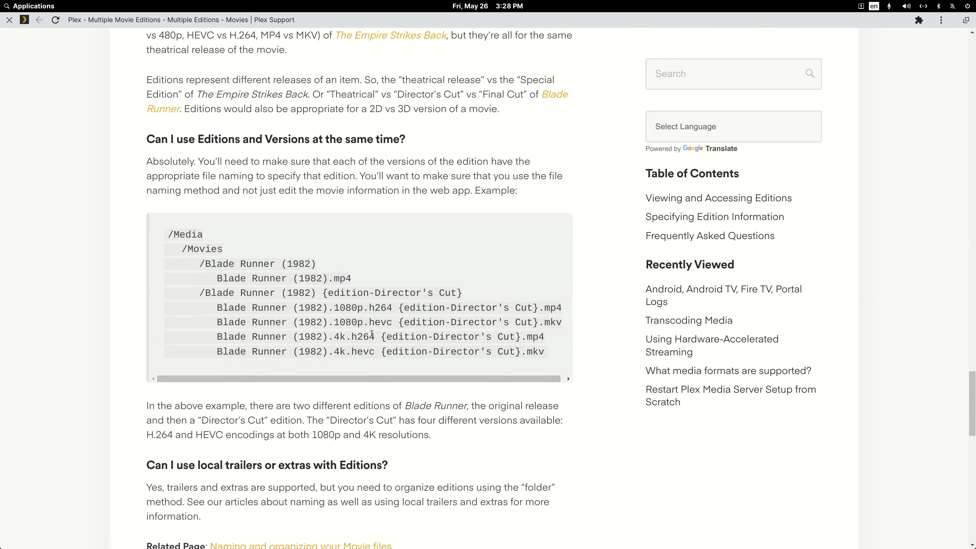
scroll(371, 333, "down", 1)
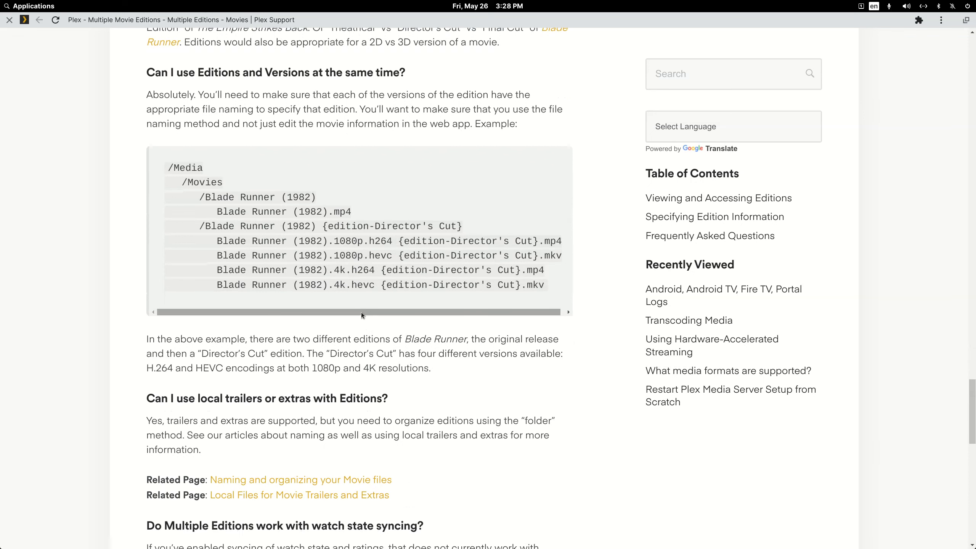
left_click_drag(362, 312, 367, 312)
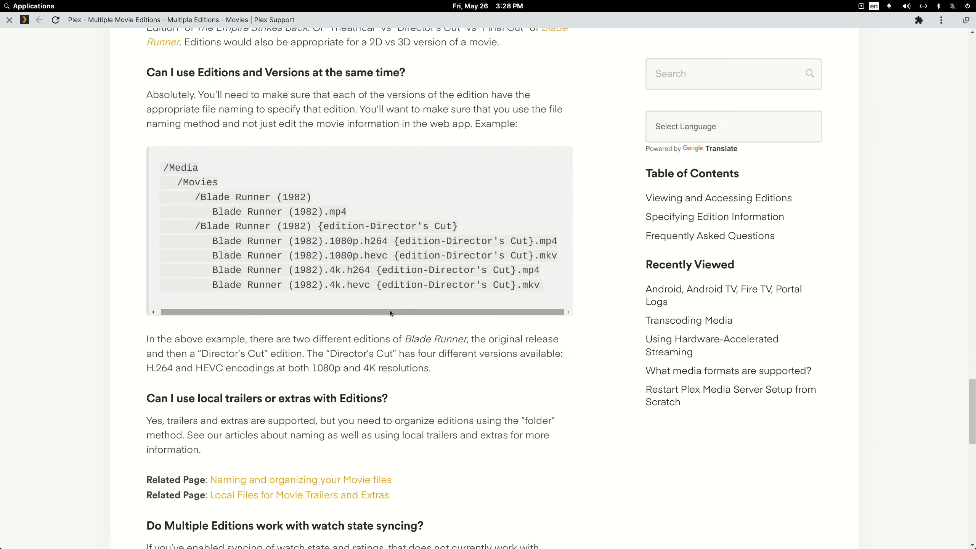
left_click_drag(322, 256, 326, 257)
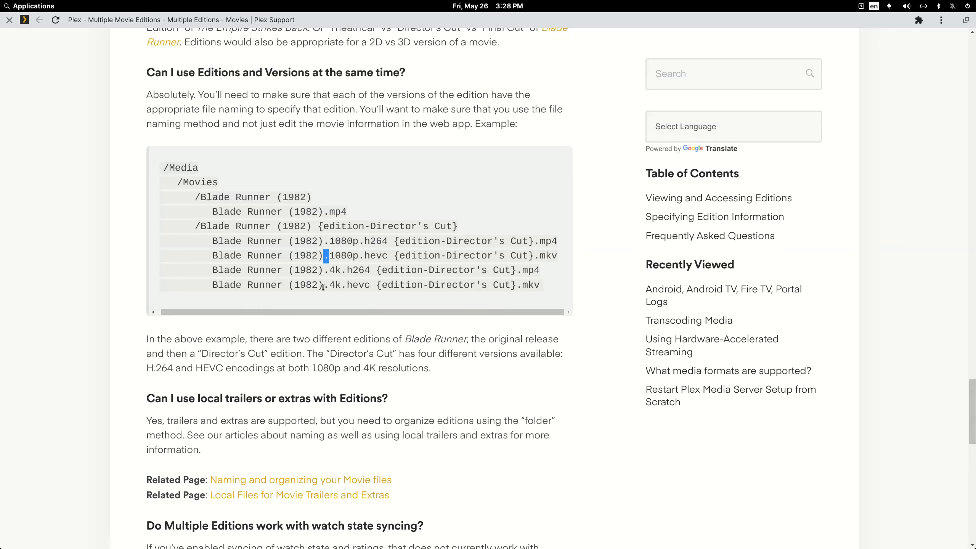
left_click_drag(322, 287, 327, 284)
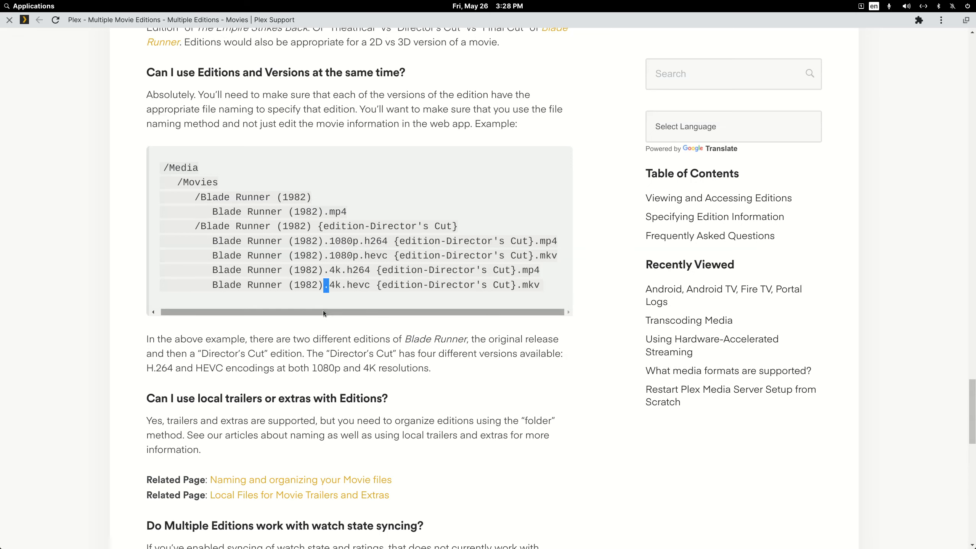
left_click(326, 288)
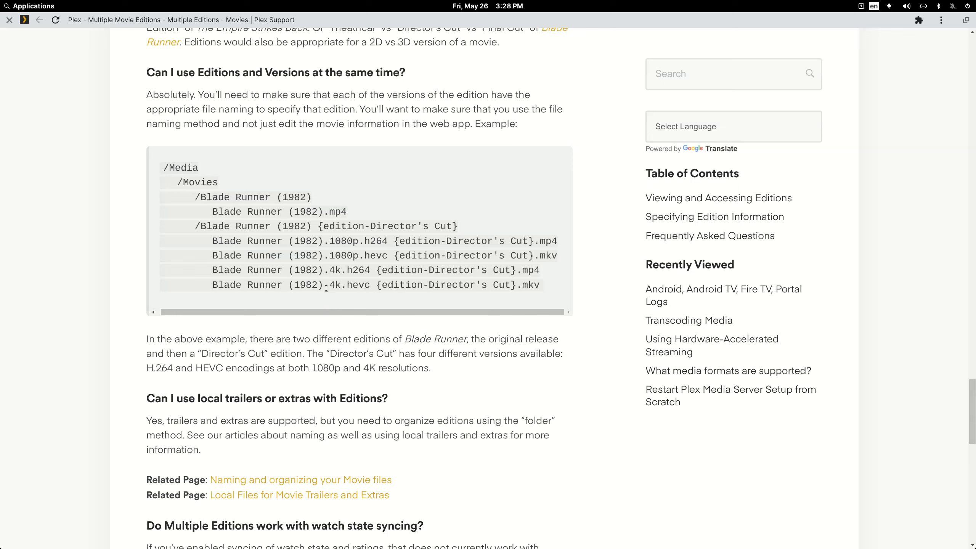
left_click_drag(243, 284, 247, 284)
- Return to the start of the Multiple Editions – Movies article and open the Plex Support Articles index
scroll(292, 306, "down", 10)
scroll(291, 306, "up", 7)
scroll(291, 306, "up", 20)
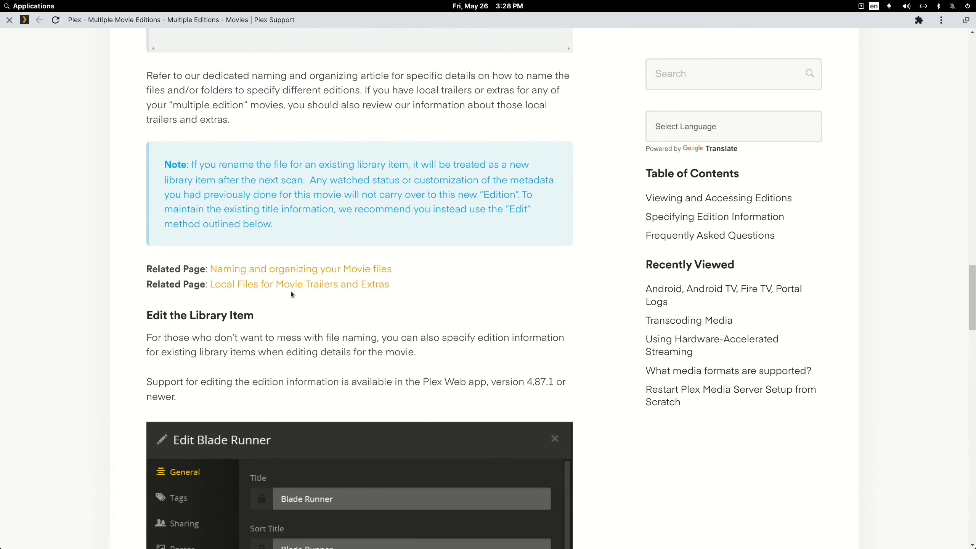
scroll(290, 291, "up", 12)
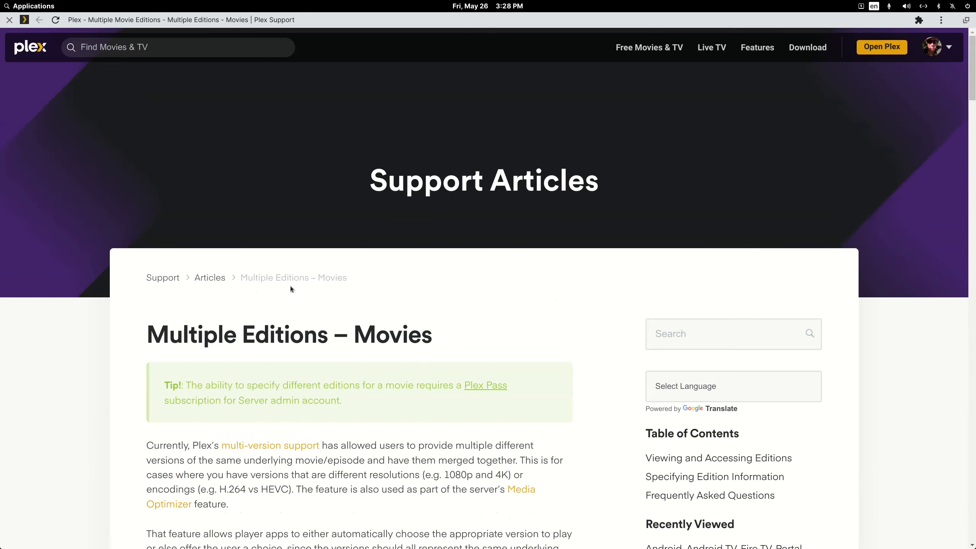
left_click(210, 279)
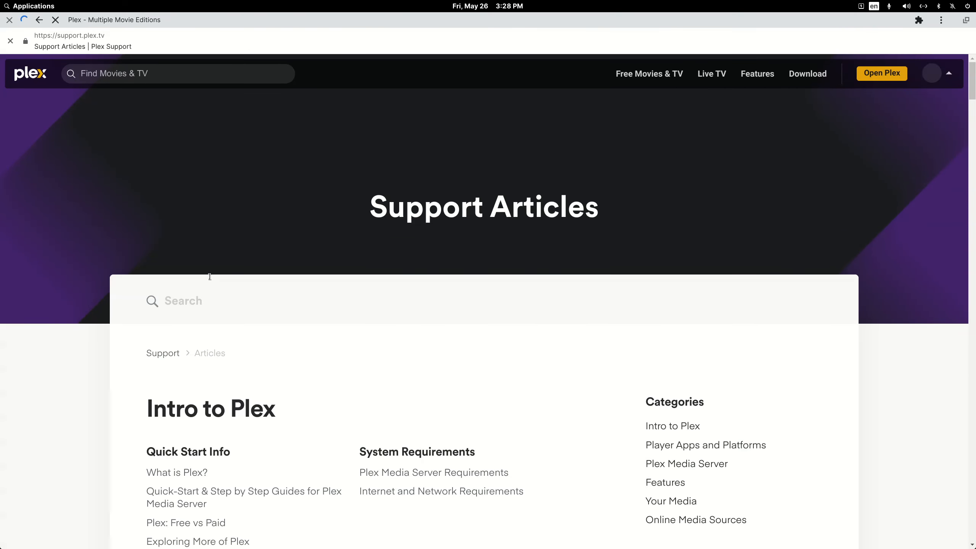
- Find the Your Media section in the Support Articles index and open the TV Show Files (Naming and Organizing) category
scroll(306, 330, "down", 8)
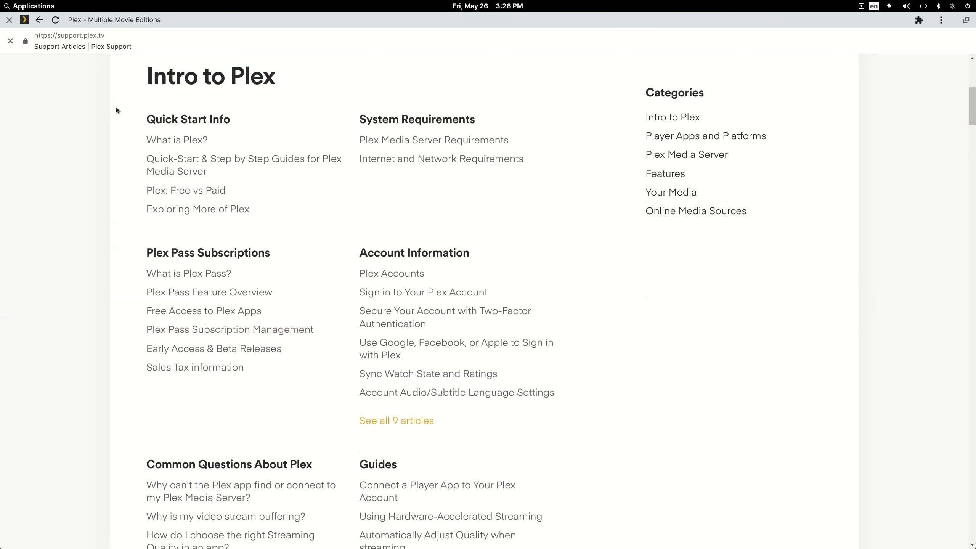
scroll(269, 261, "down", 5)
scroll(328, 328, "down", 20)
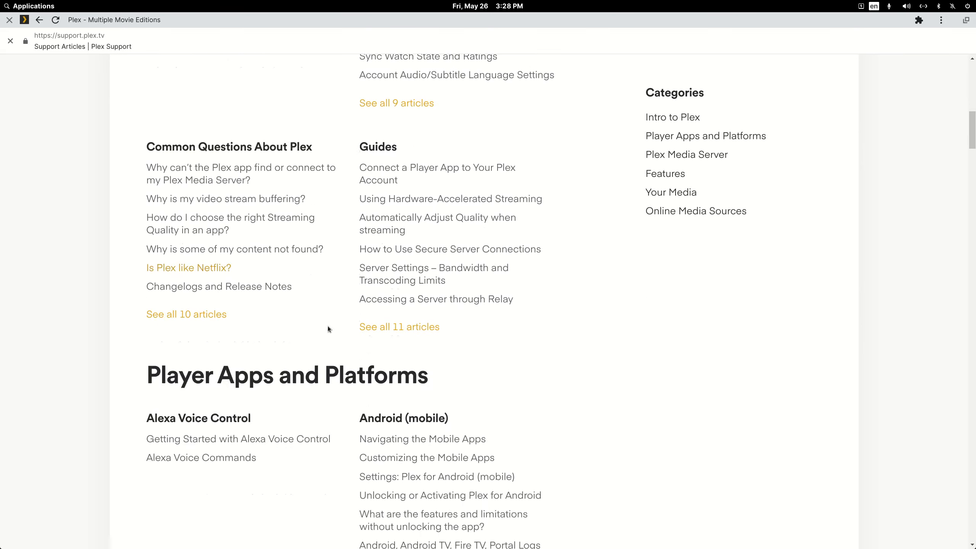
scroll(328, 328, "down", 20)
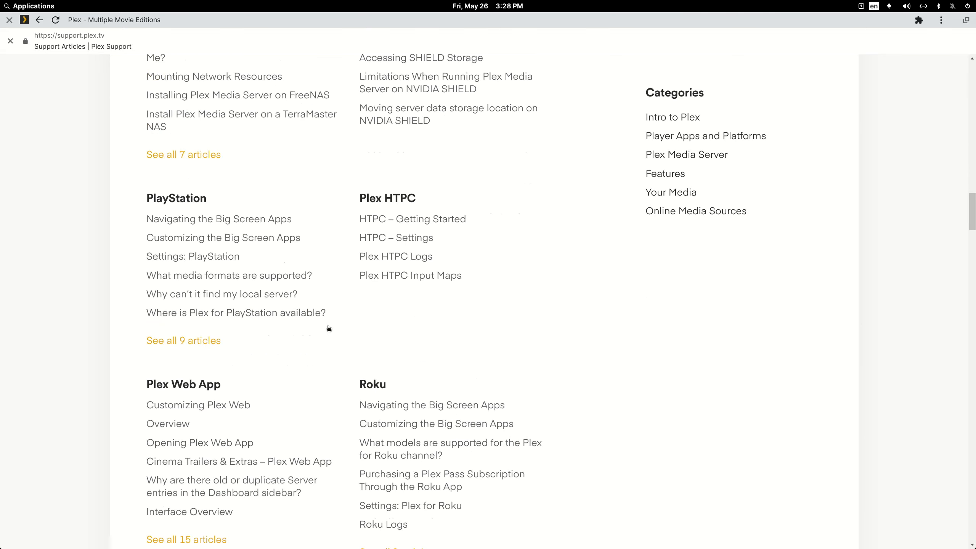
scroll(328, 327, "down", 20)
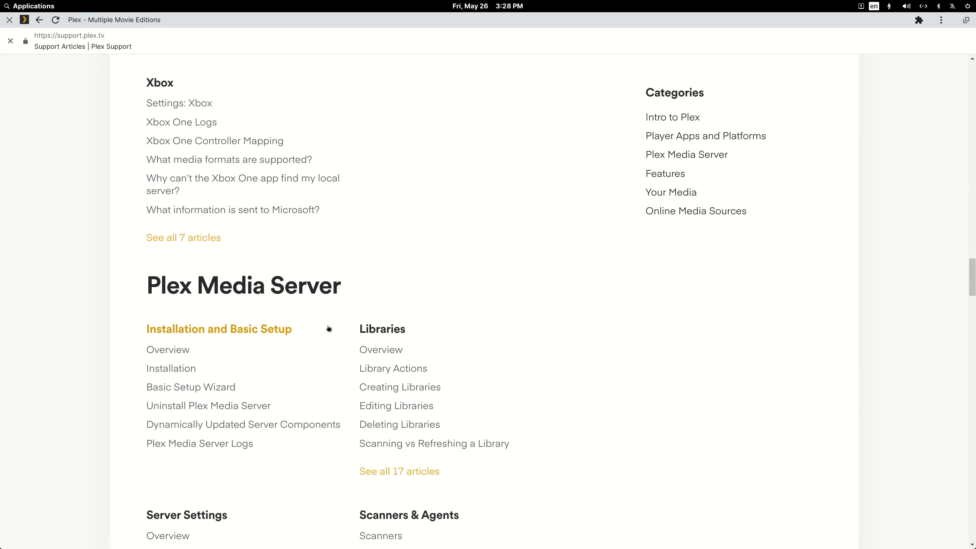
scroll(328, 327, "down", 20)
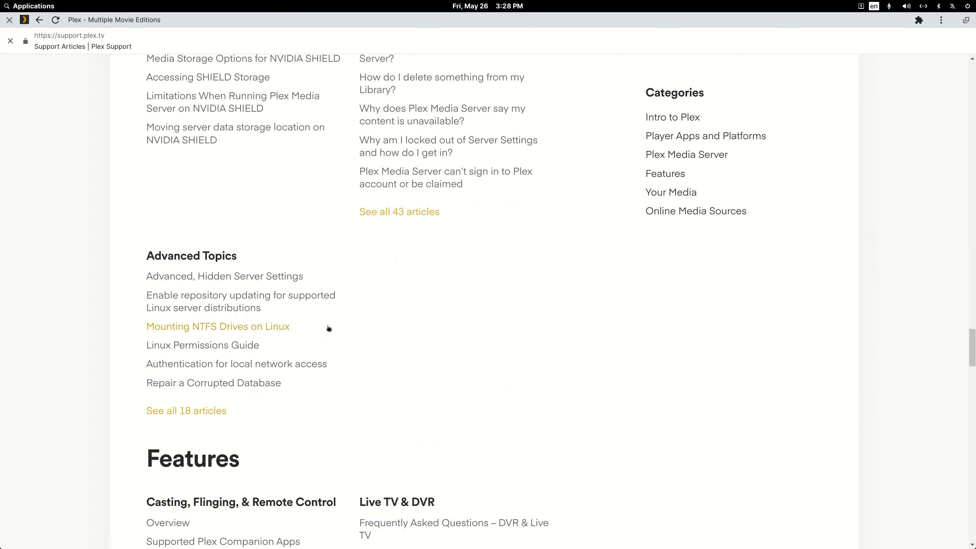
scroll(328, 326, "down", 8)
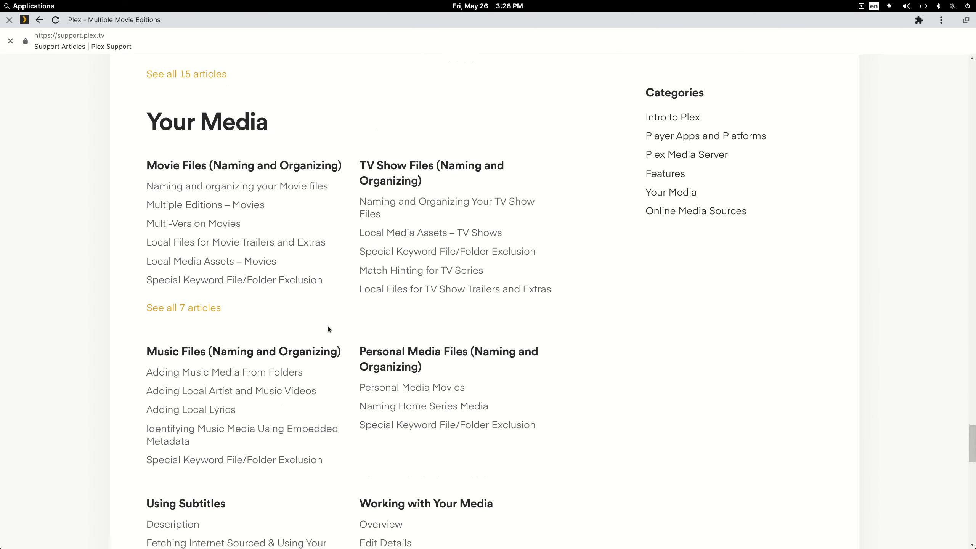
left_click(416, 165)
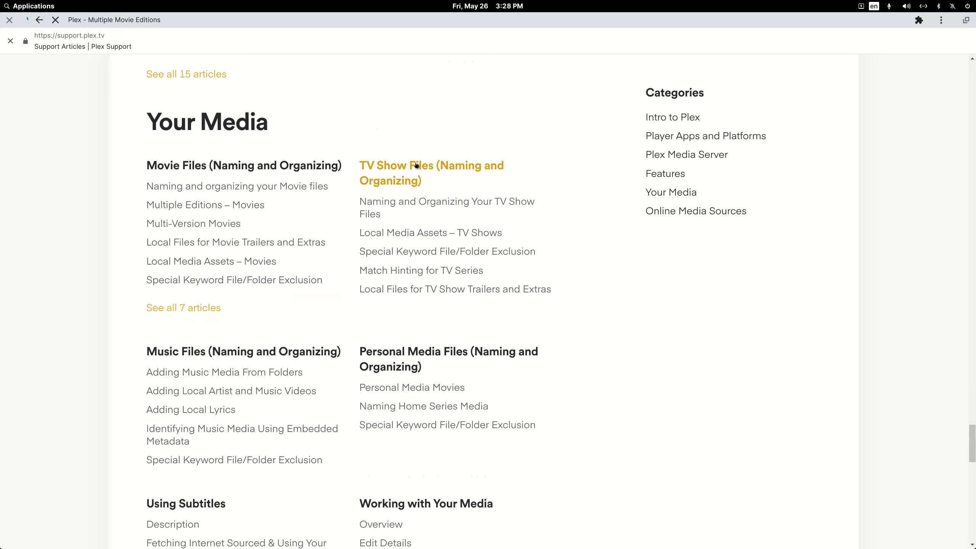
- Open the Naming and Organizing Your TV Show Files article, look over its opening section, and close the window
scroll(388, 328, "down", 5)
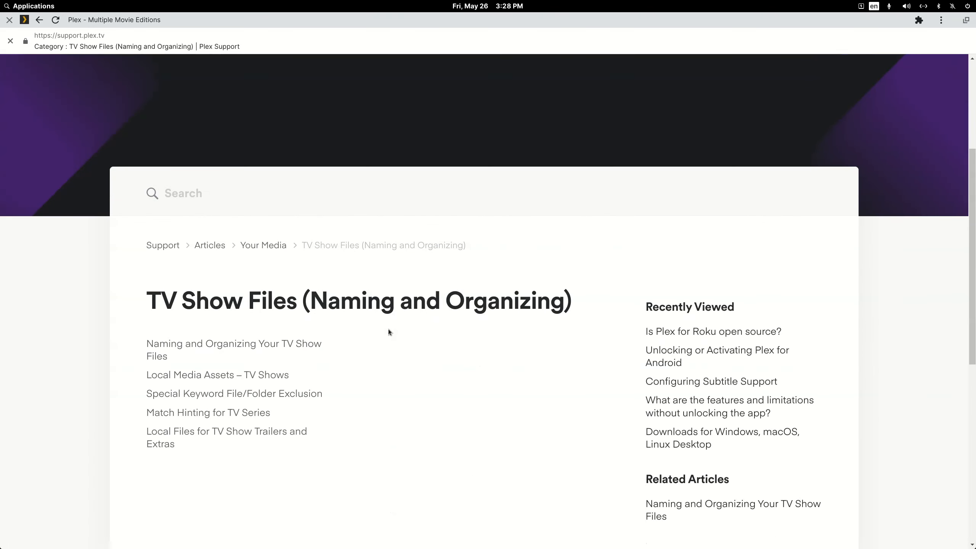
scroll(388, 332, "down", 10)
scroll(387, 334, "up", 10)
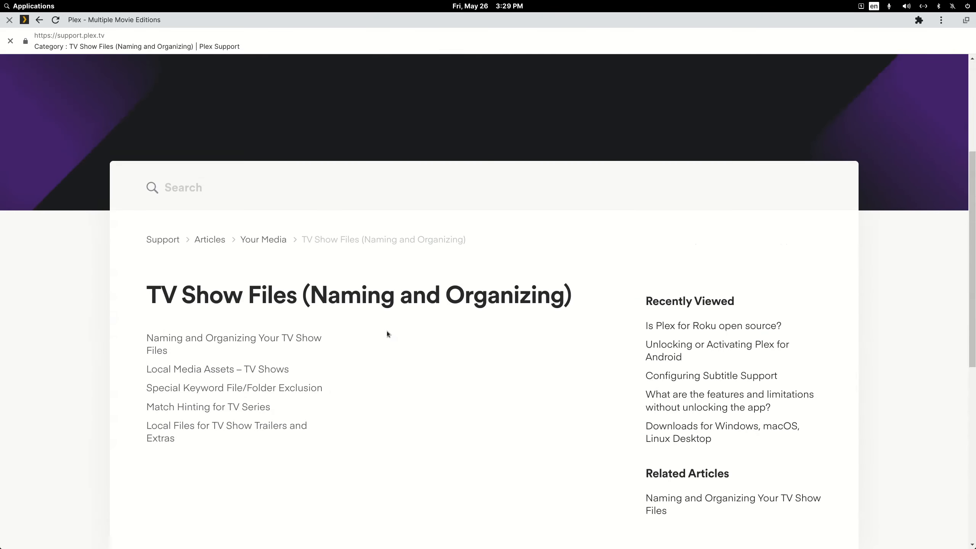
left_click(233, 341)
scroll(383, 376, "down", 5)
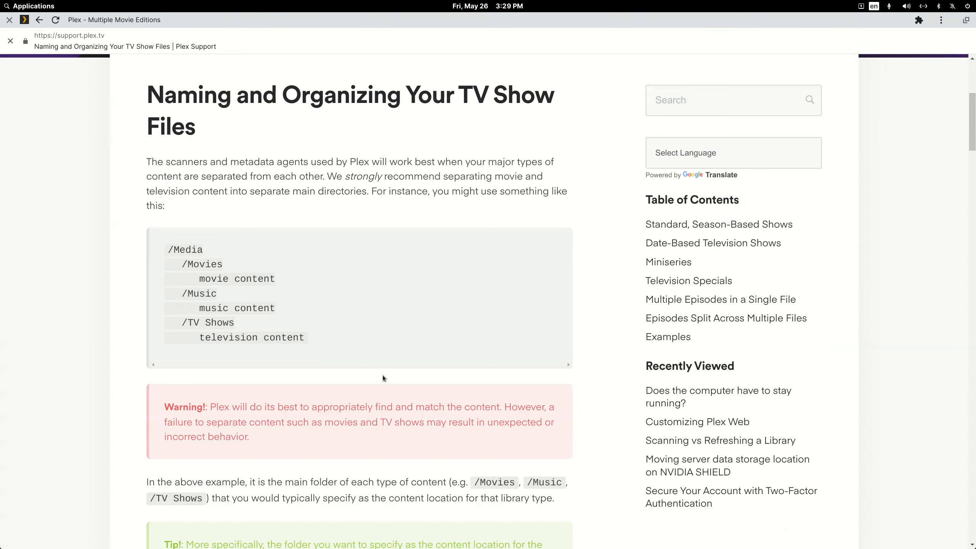
scroll(381, 374, "down", 5)
scroll(381, 374, "up", 8)
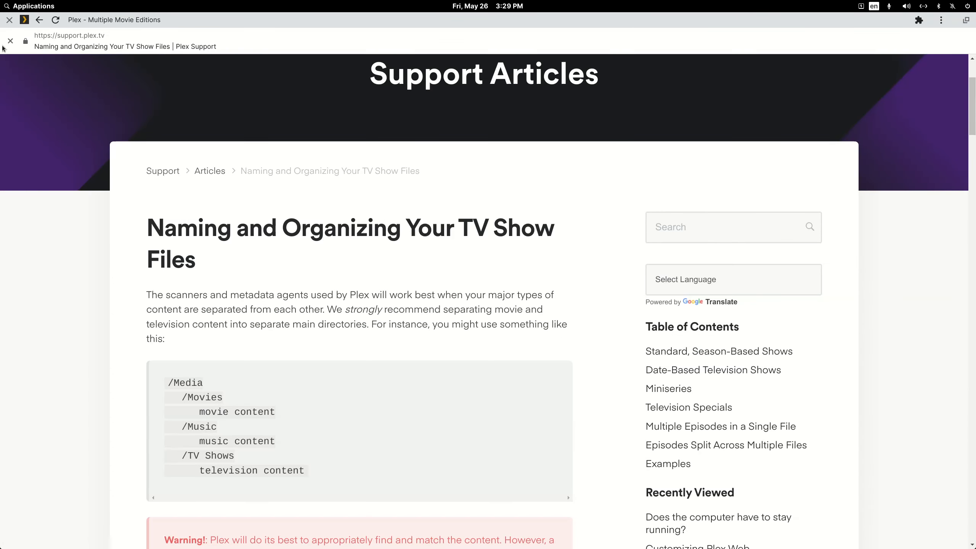
left_click(9, 20)
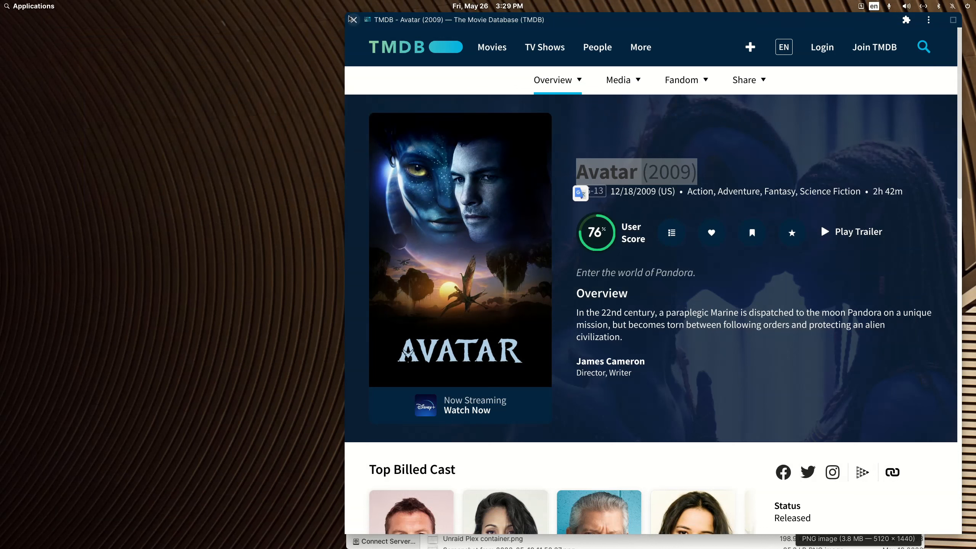
- Shift the TMDB window aside, bring the file manager into clear view beside it, and show the Movie 2 folder
left_click_drag(344, 12, 510, 13)
left_click_drag(437, 304, 178, 113)
left_click(237, 132)
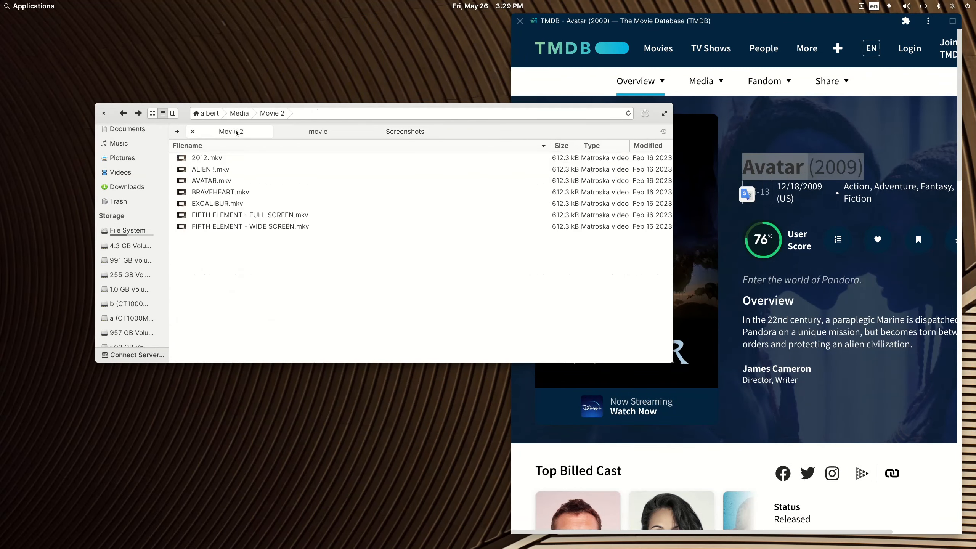
- On the syno1520.local network share, go up from movie to the plex folder, select sabnzbd, and reopen the movie folder
left_click(310, 132)
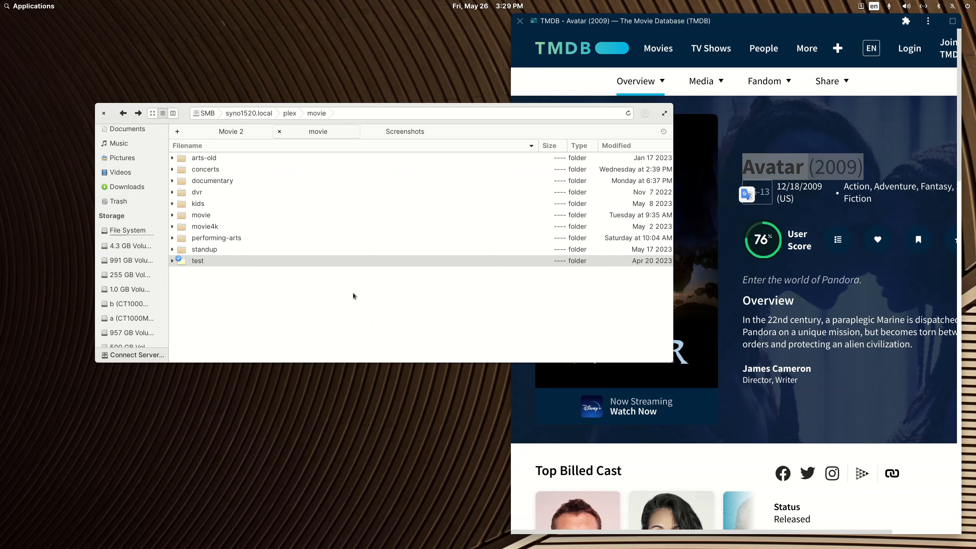
left_click(296, 114)
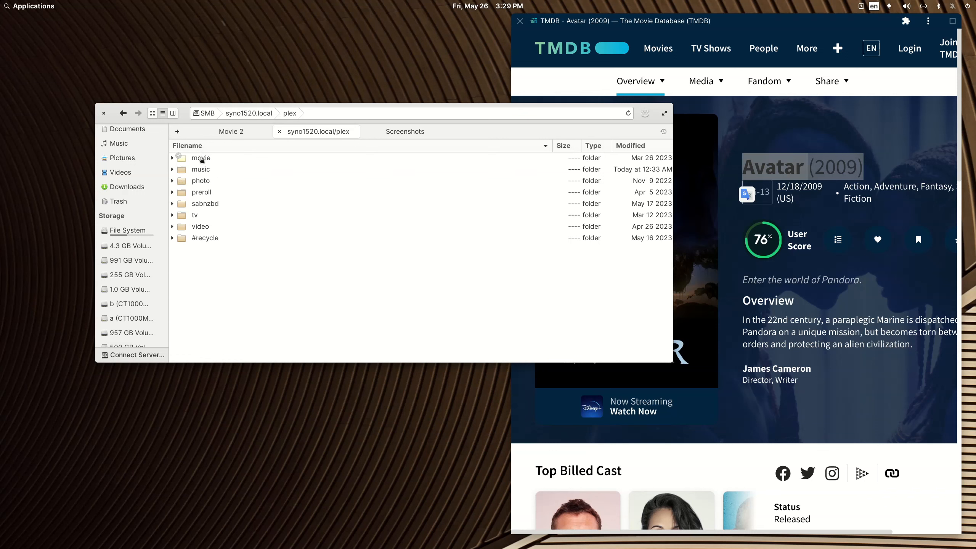
left_click(210, 206)
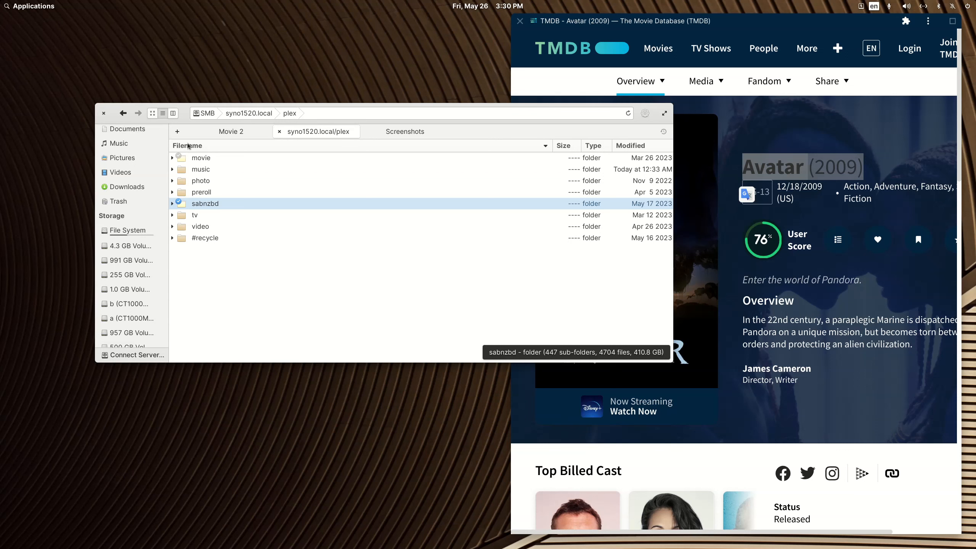
left_click(202, 159)
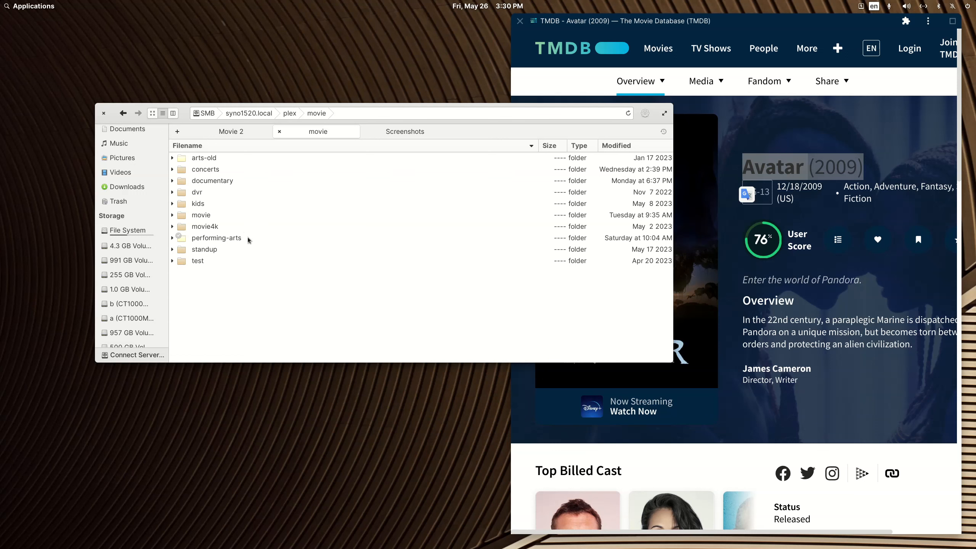
- Open the test folder inside movie on the network share to check its contents
double_click(197, 265)
left_click(123, 113)
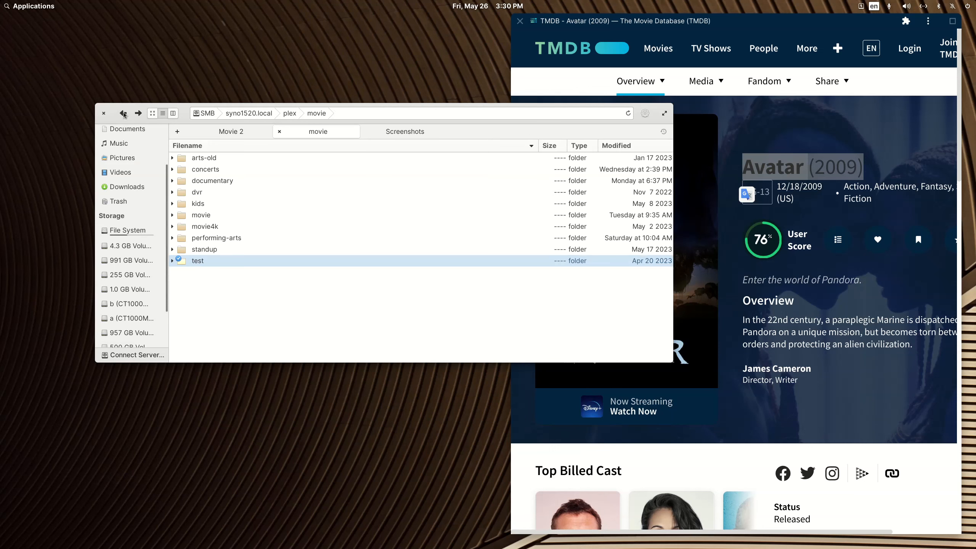
double_click(207, 262)
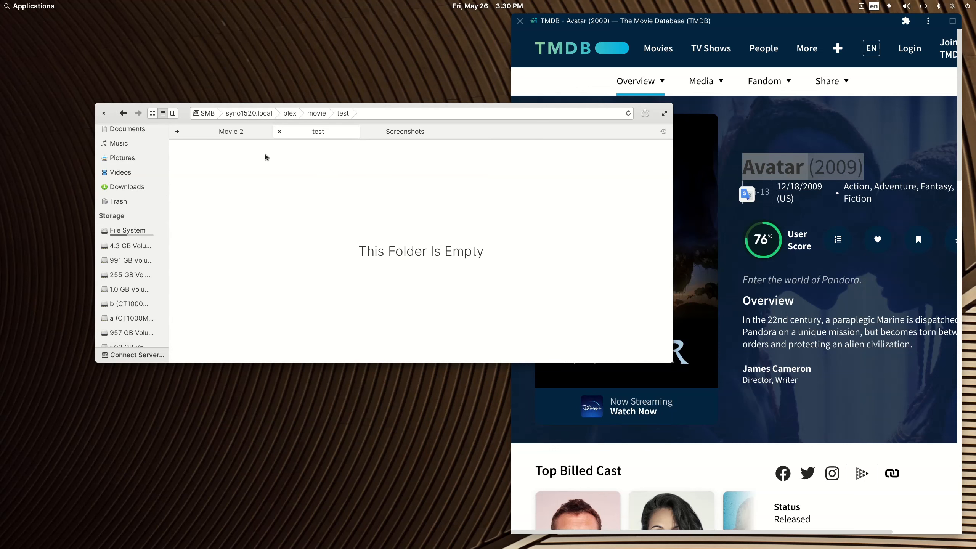
- Return to the local Movie 2 folder, go up to Media to look over its folders, and reopen Movie 2
left_click(245, 132)
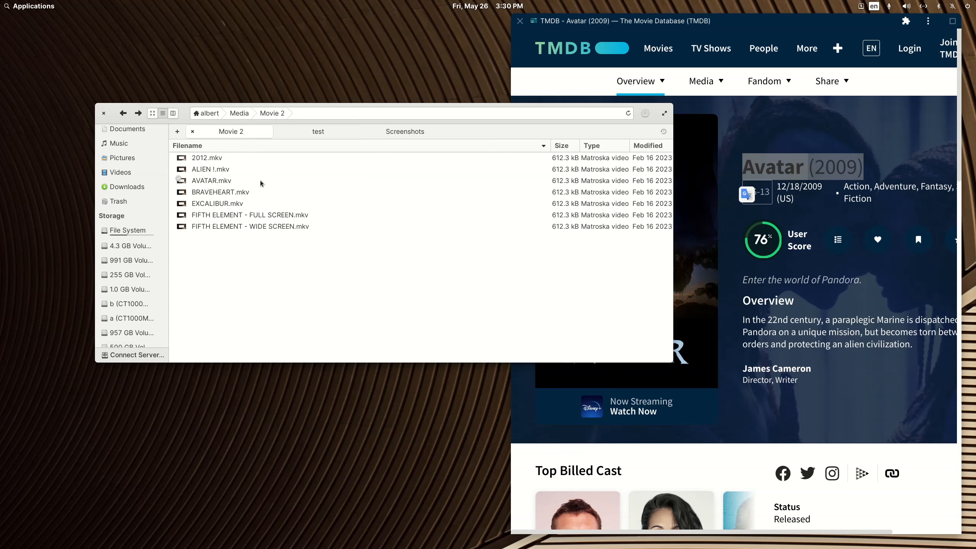
left_click(244, 114)
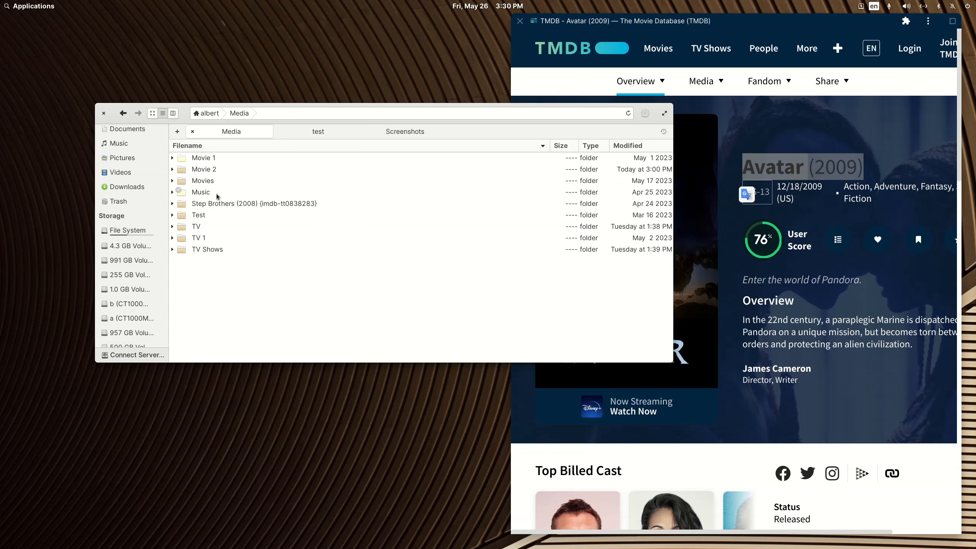
double_click(207, 171)
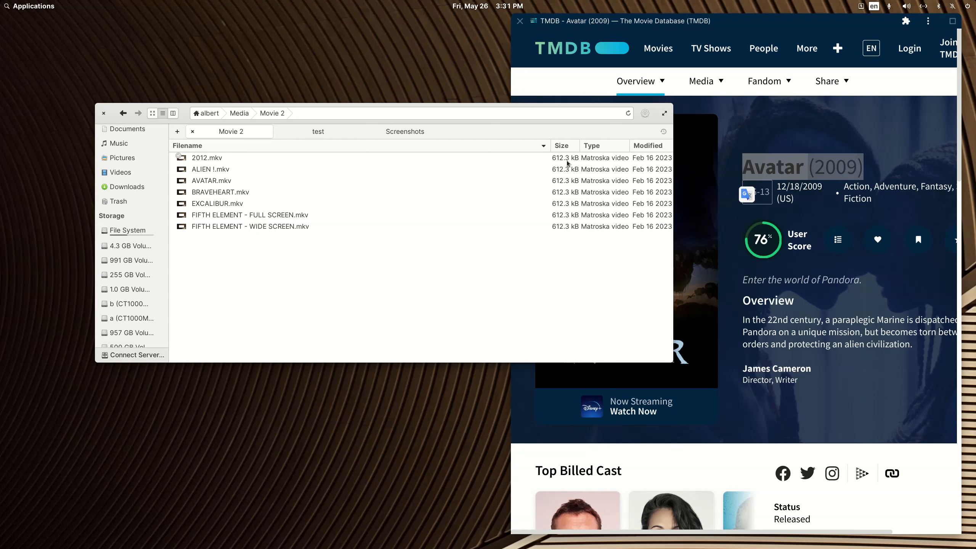
- Play 2012.mkv in VLC media player, move the player window into view, and close the player
left_click(209, 156)
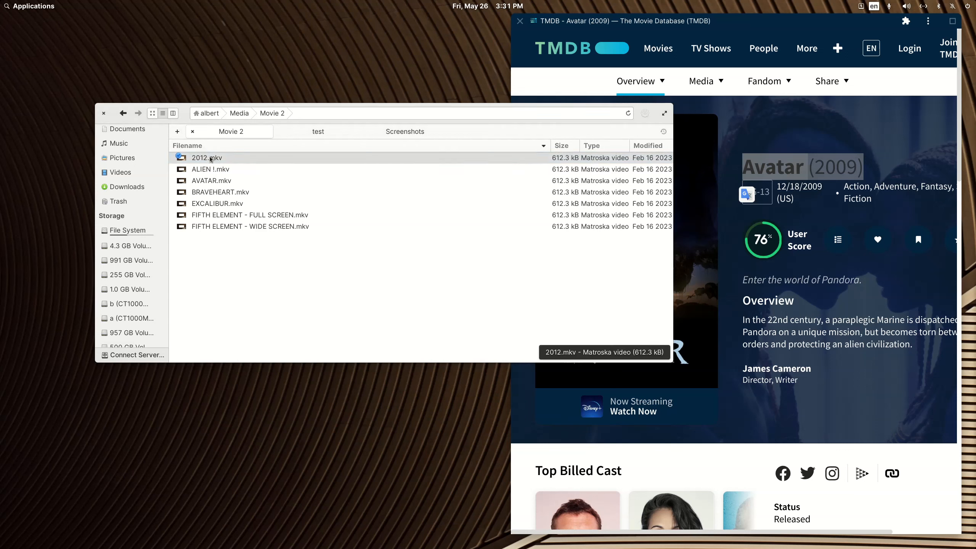
left_click_drag(975, 96, 479, 84)
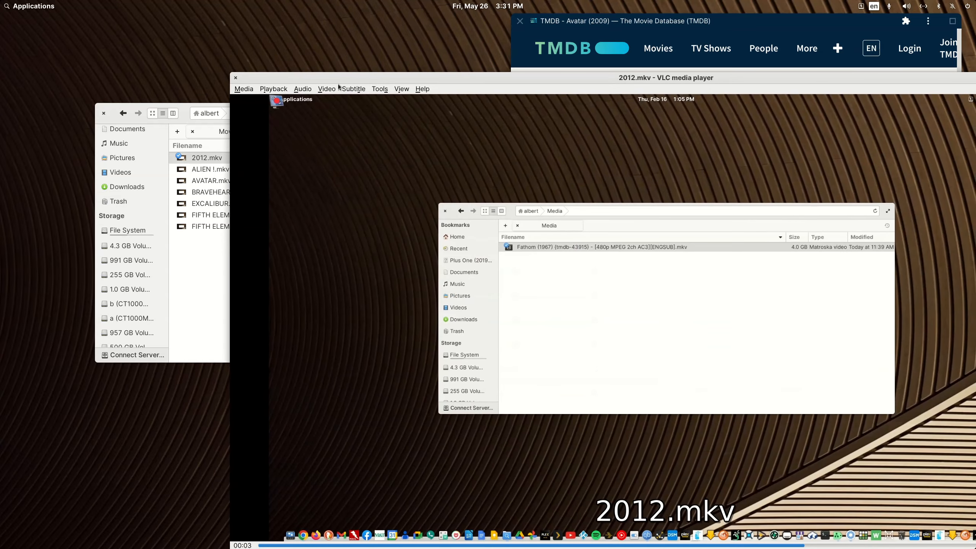
left_click(236, 78)
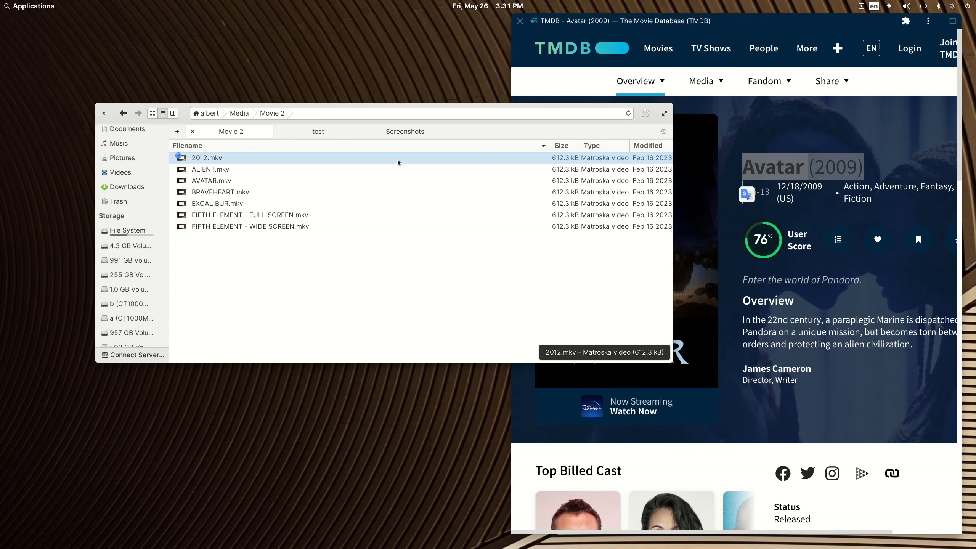
- Bring the TMDB window to the front, reposition it, and widen it until the full site header with search fits
left_click(620, 25)
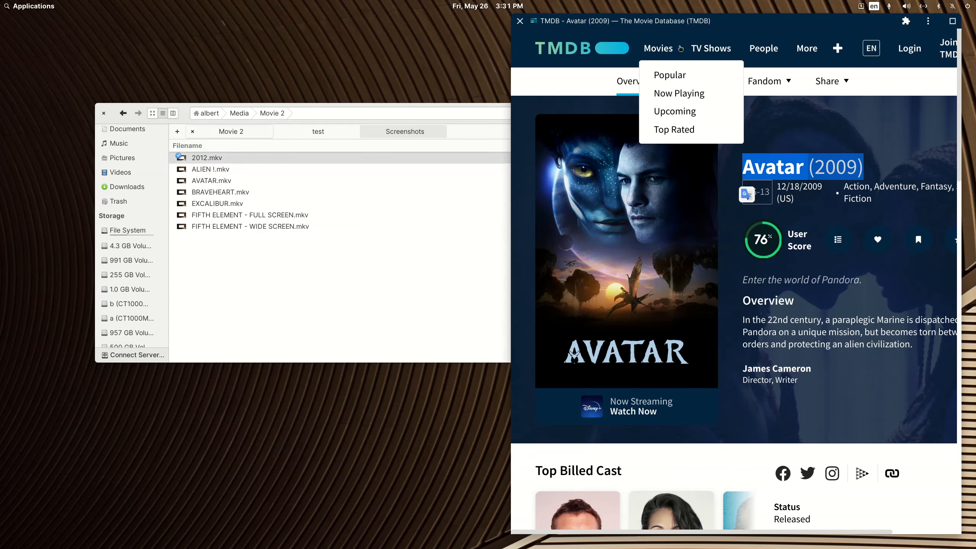
left_click_drag(835, 20, 809, 22)
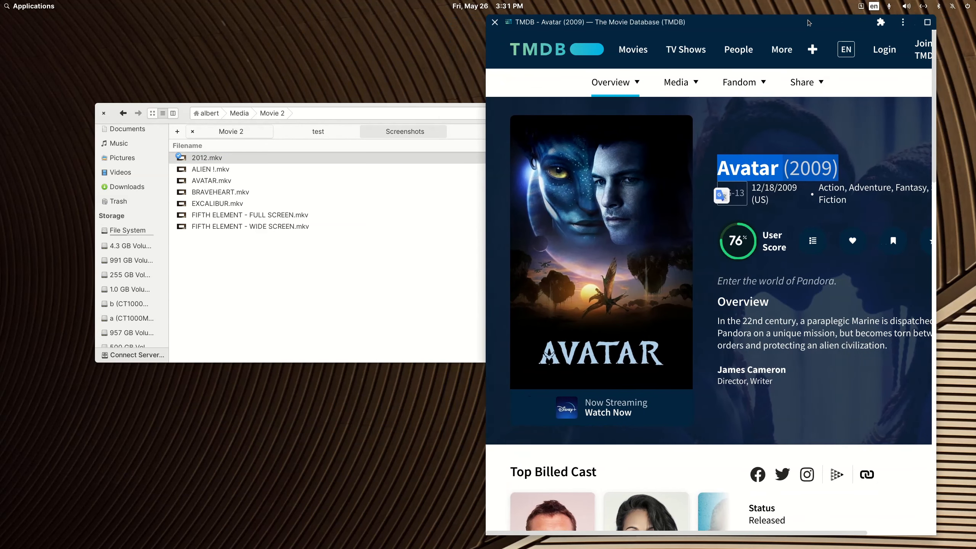
double_click(809, 22)
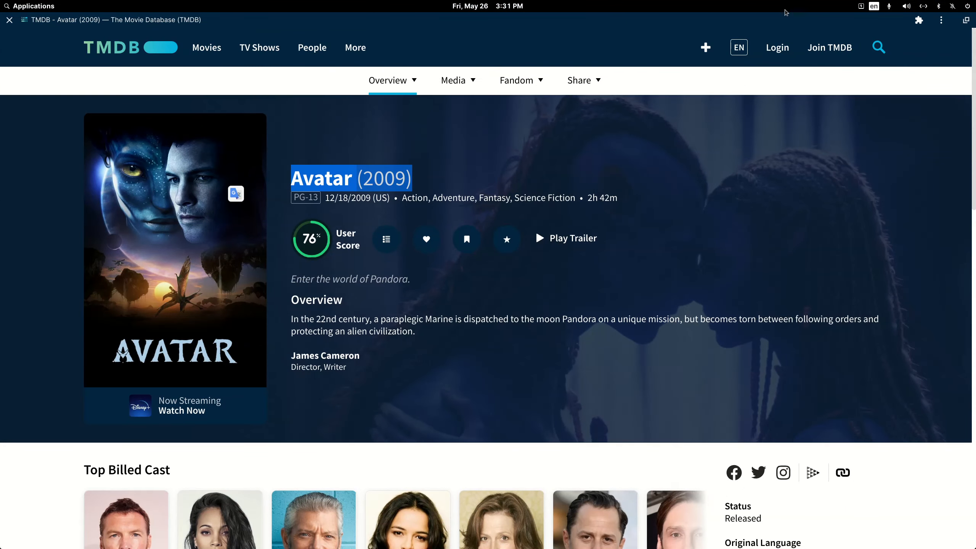
double_click(780, 21)
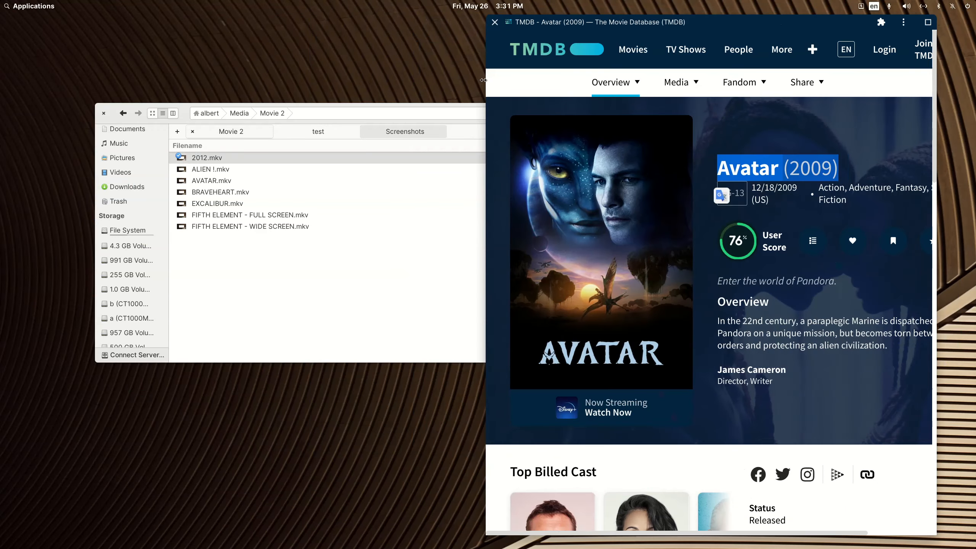
left_click_drag(404, 80, 321, 74)
left_click_drag(641, 28, 650, 26)
- Search TMDB movies for "fifth element" and open the page for The Fifth Element released in 1997
left_click(906, 48)
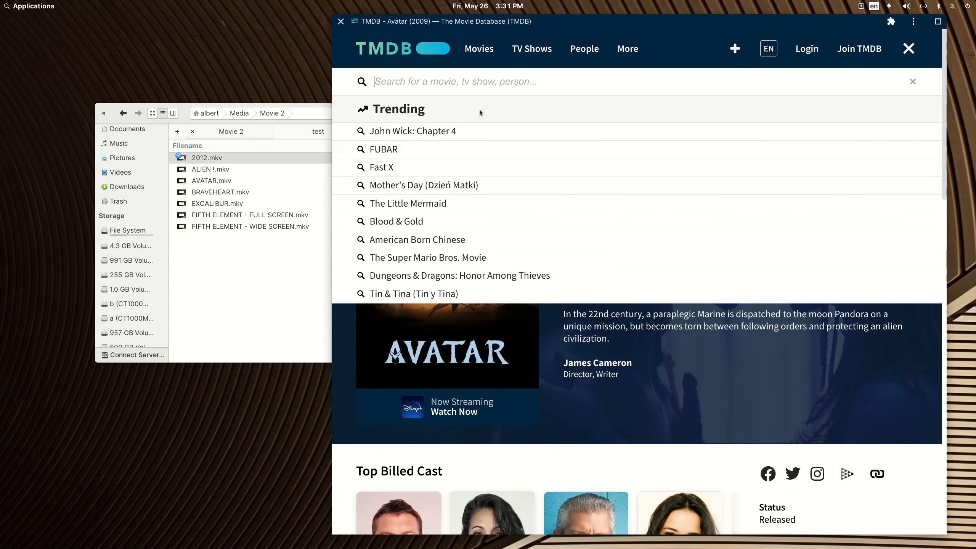
type("fith")
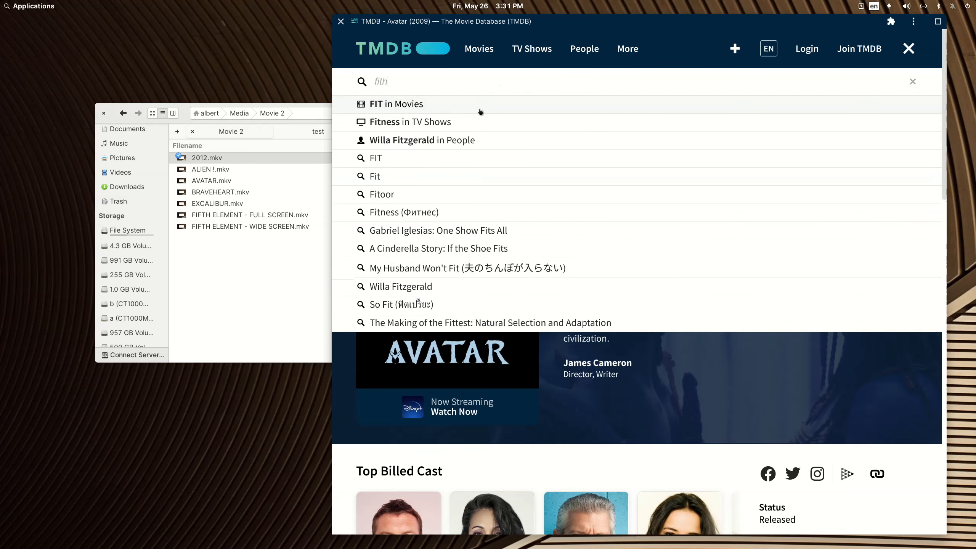
key("BackSpace")
key("BackSpace")
type("fth elemen")
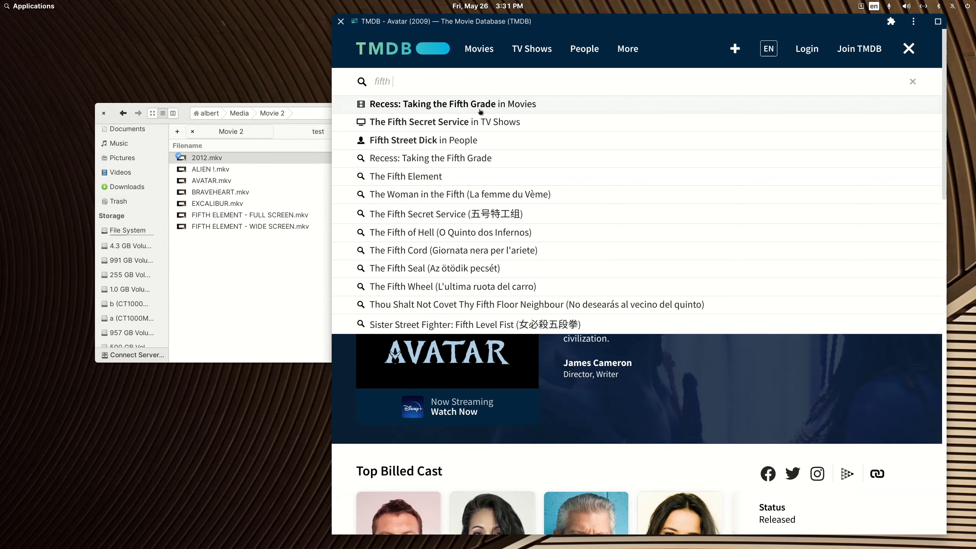
type("t")
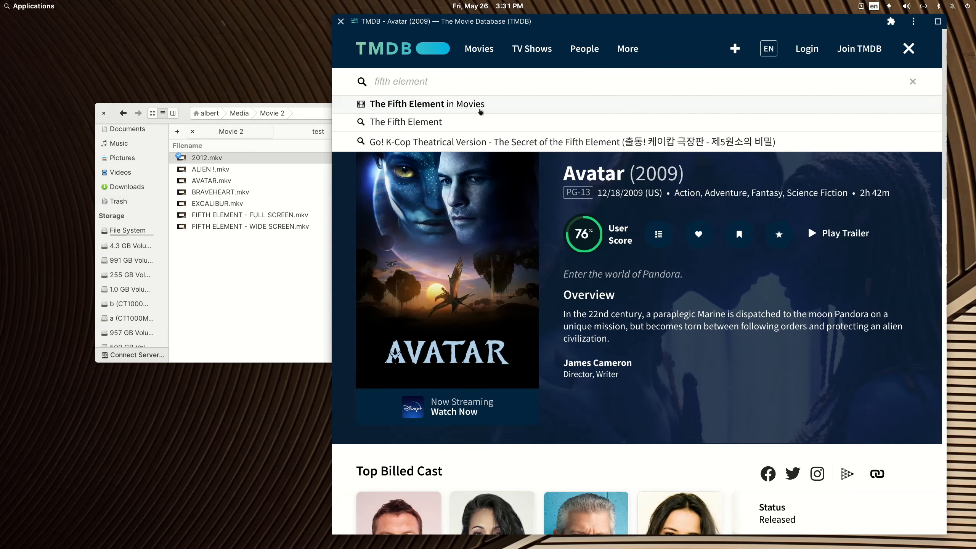
left_click(480, 111)
mouse_move(532, 50)
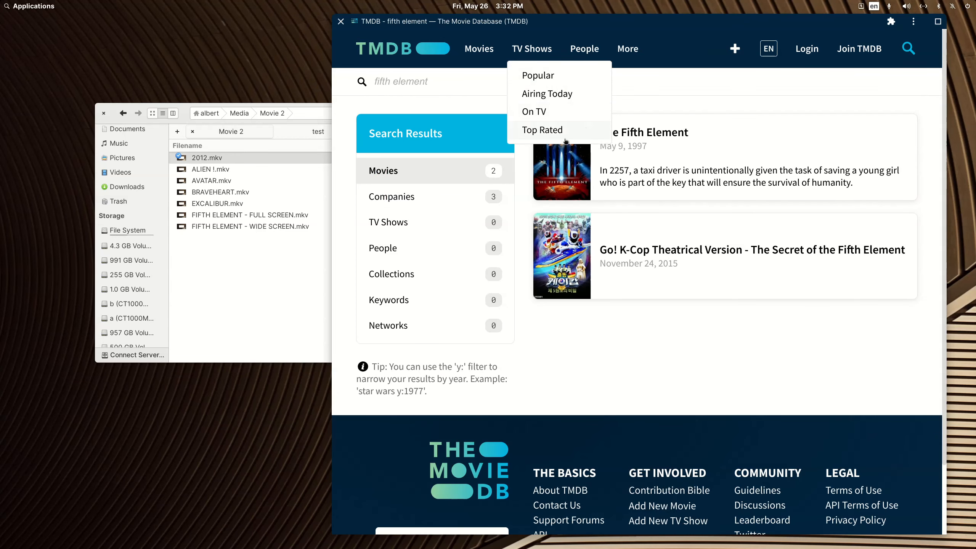
left_click(640, 134)
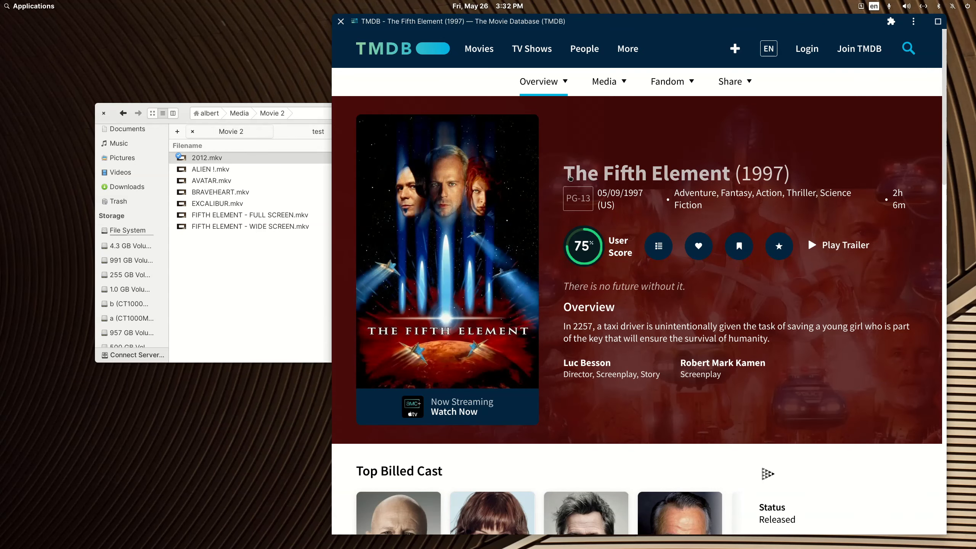
- Rename FIFTH ELEMENT - WIDE SCREEN.mkv using the title and year copied from TMDB, giving "The Fifth Element (1997) {edition-Wide Screen}.mkv"
left_click_drag(562, 174, 789, 173)
key("ctrl+c")
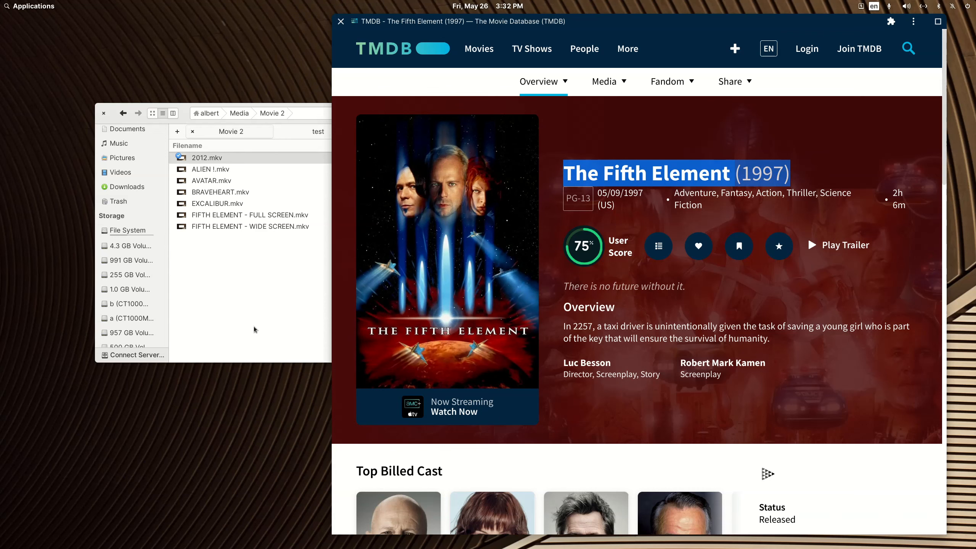
left_click(226, 286)
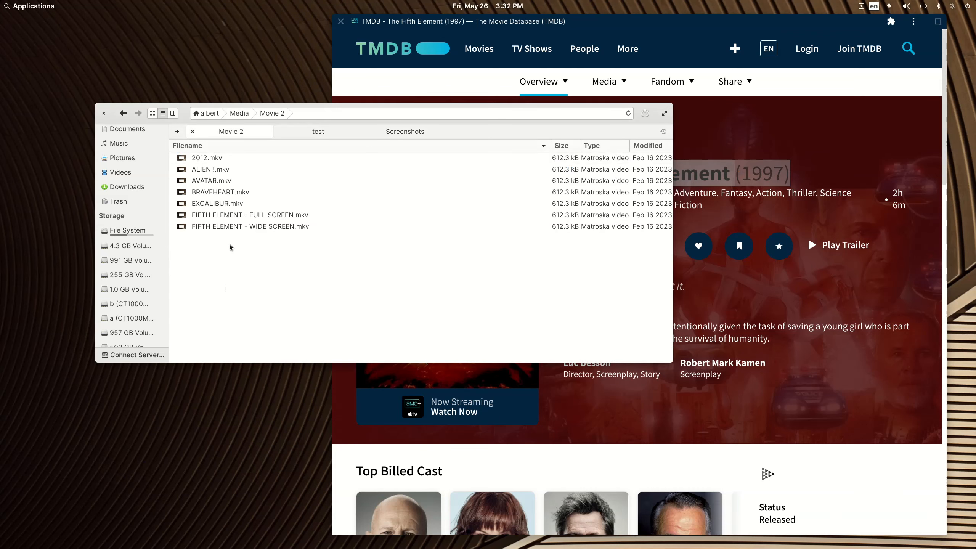
right_click(226, 226)
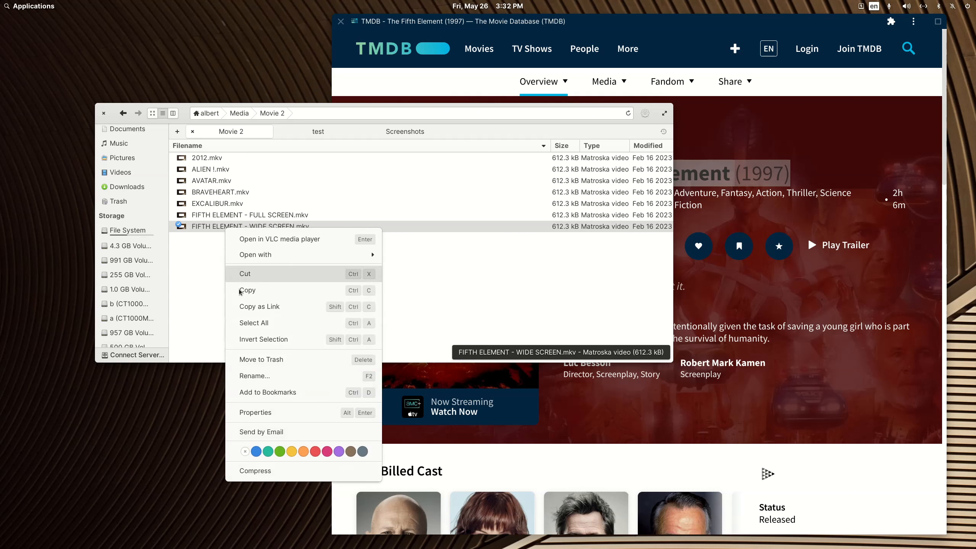
left_click(269, 374)
key("ctrl+v")
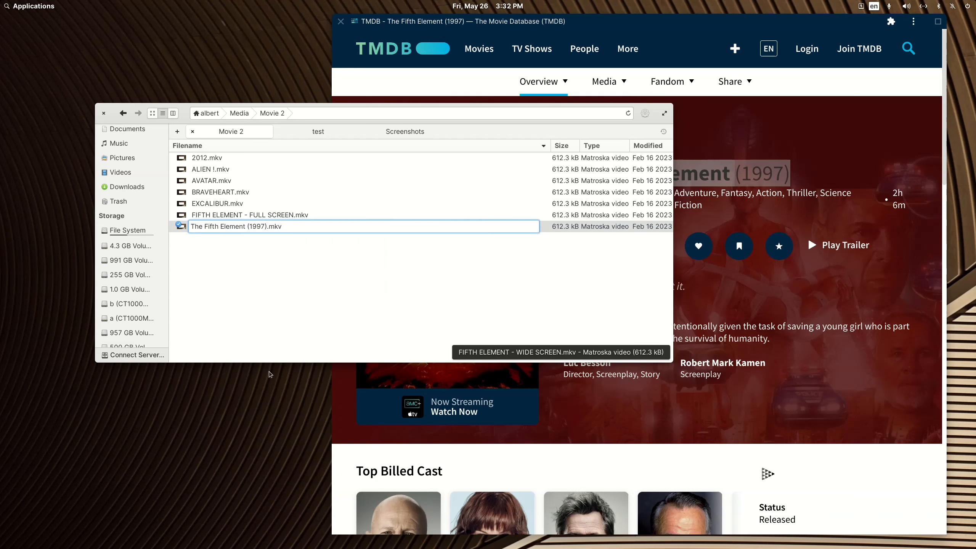
type("{}")
type("edi")
type("tion-")
type("Wide ")
type("Screen")
- Copy the file's complete new name without the .mkv extension and commit the rename
key("shift+Left")
key("shift+Left")
key("shift+Left")
key("shift+Left")
key("shift+Left")
key("shift+Left")
key("shift+Left")
key("shift+Left")
key("shift+Left")
key("shift+Left")
key("shift+Left")
key("shift+Left")
key("shift+Left")
key("shift+Left")
key("shift+Left")
key("shift+Left")
key("shift+Left")
key("shift+Left")
key("shift+Left")
key("shift+Left")
key("ctrl+c")
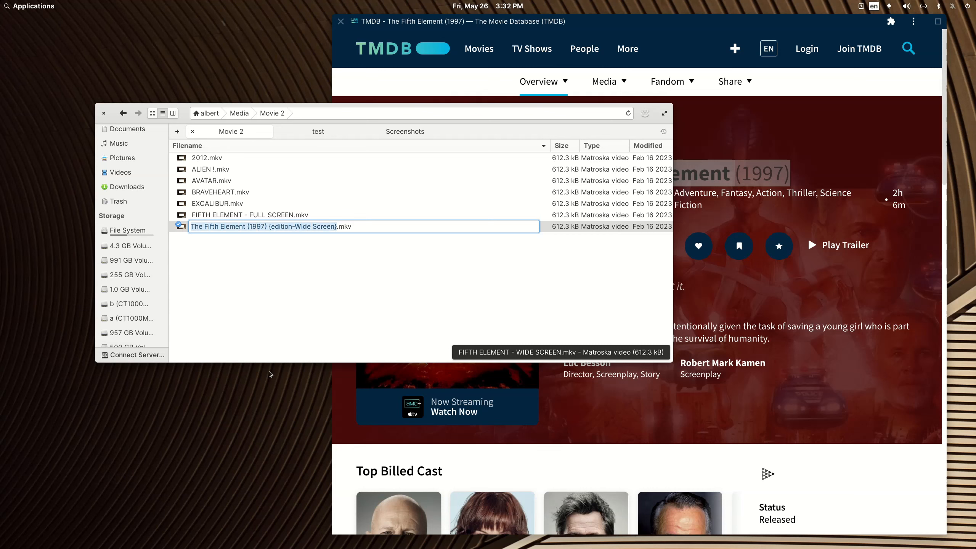
key("Return")
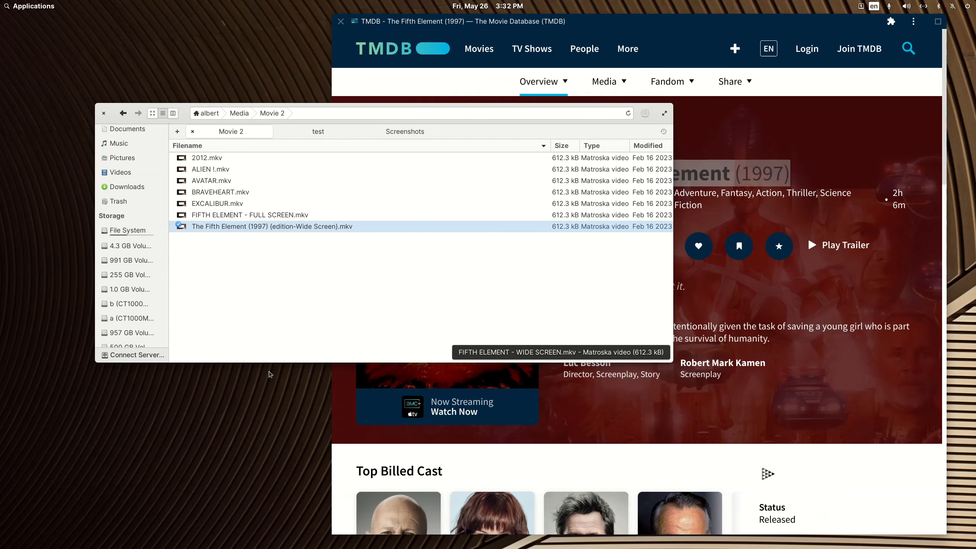
- Create a new folder in Movie 2 named "The Fifth Element (1997)", pasting the copied name and removing its edition tag
left_click(243, 291)
right_click(243, 291)
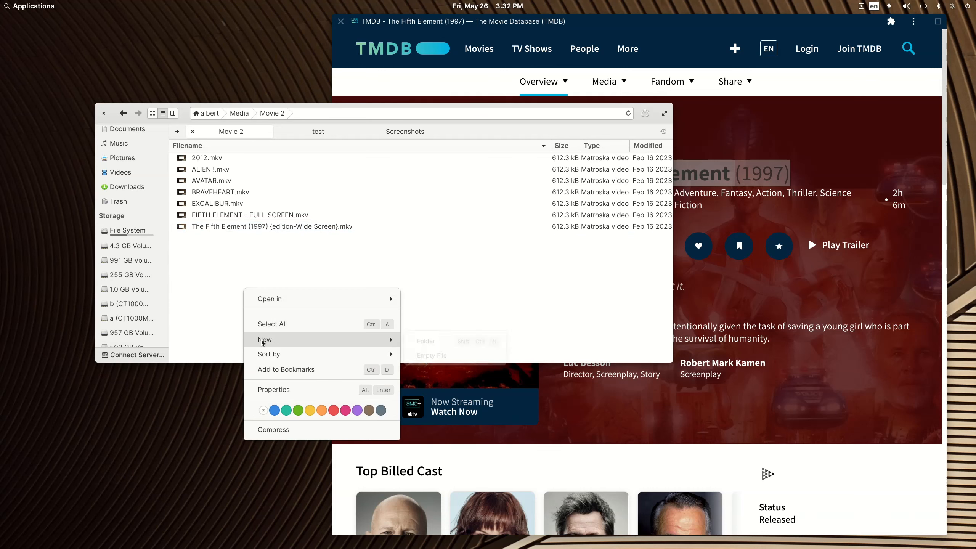
mouse_move(263, 341)
left_click(410, 342)
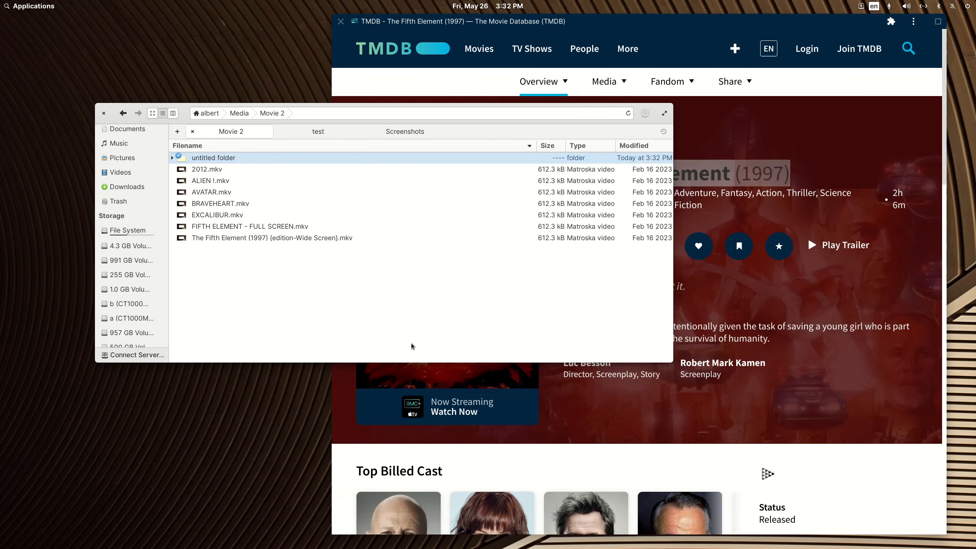
key("ctrl+v")
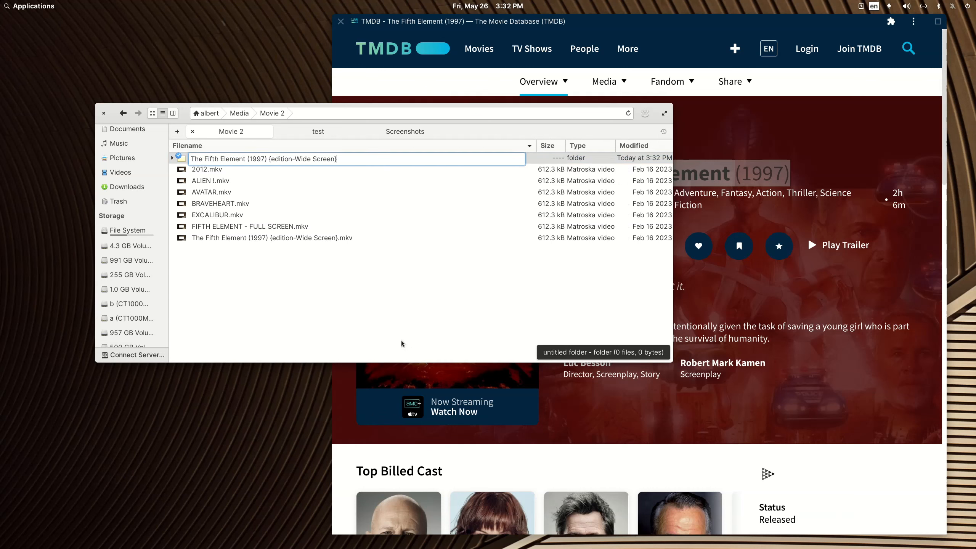
left_click_drag(268, 159, 351, 168)
key("BackSpace")
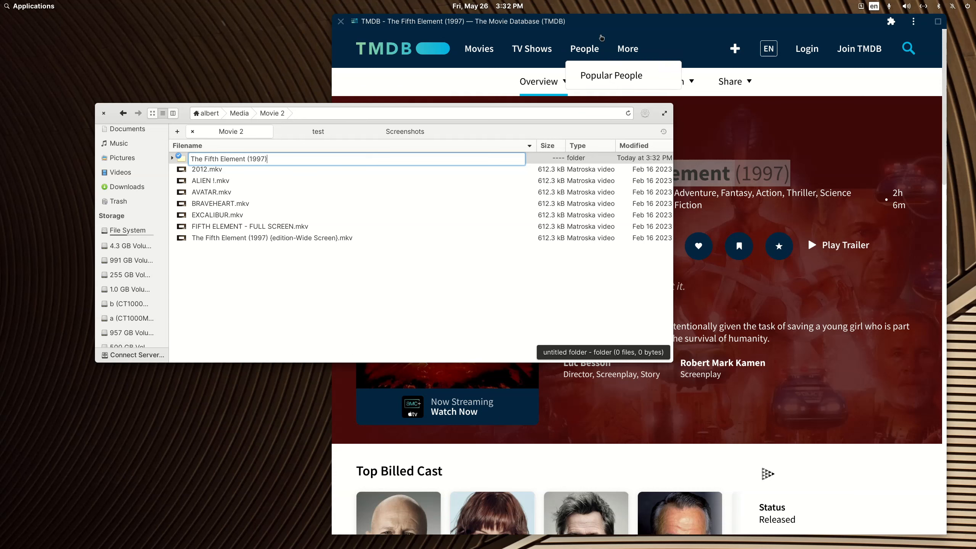
left_click(628, 24)
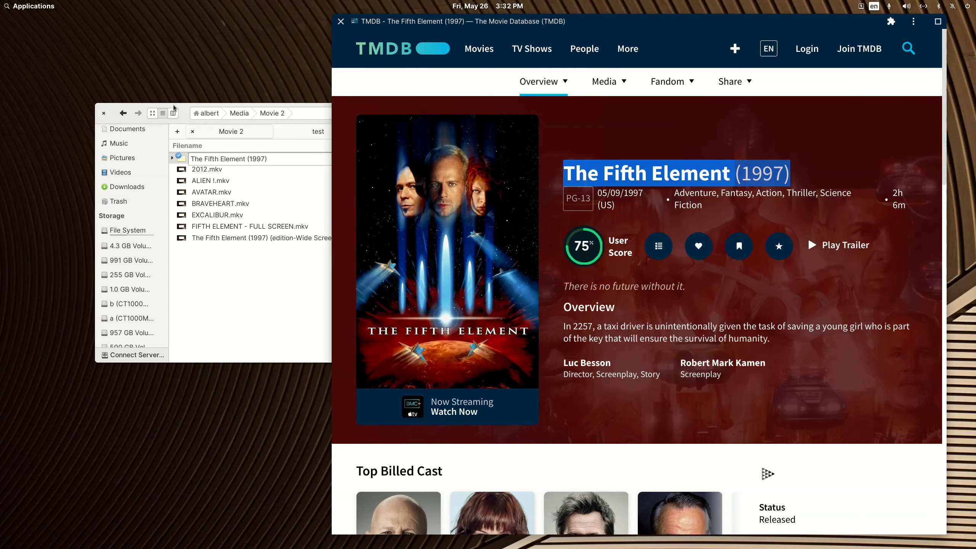
left_click(188, 114)
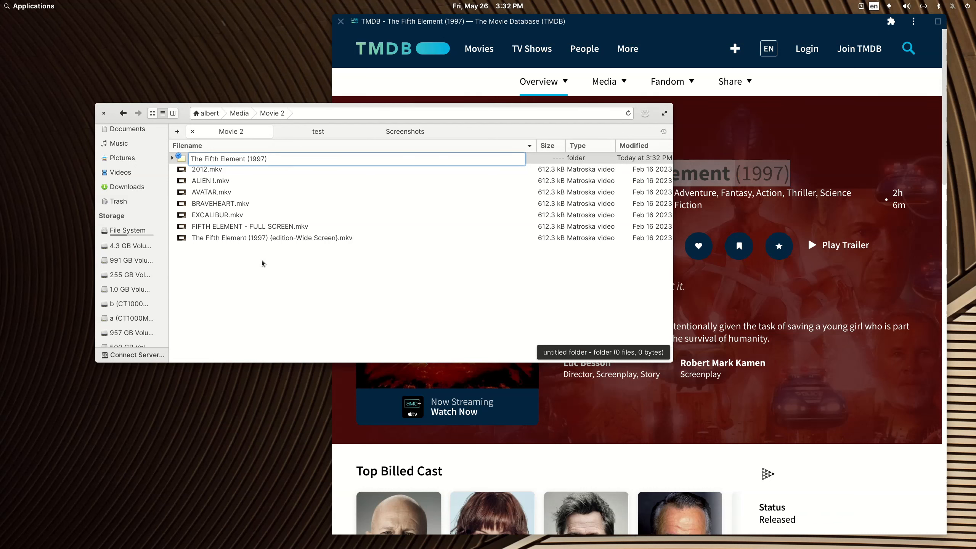
key("Return")
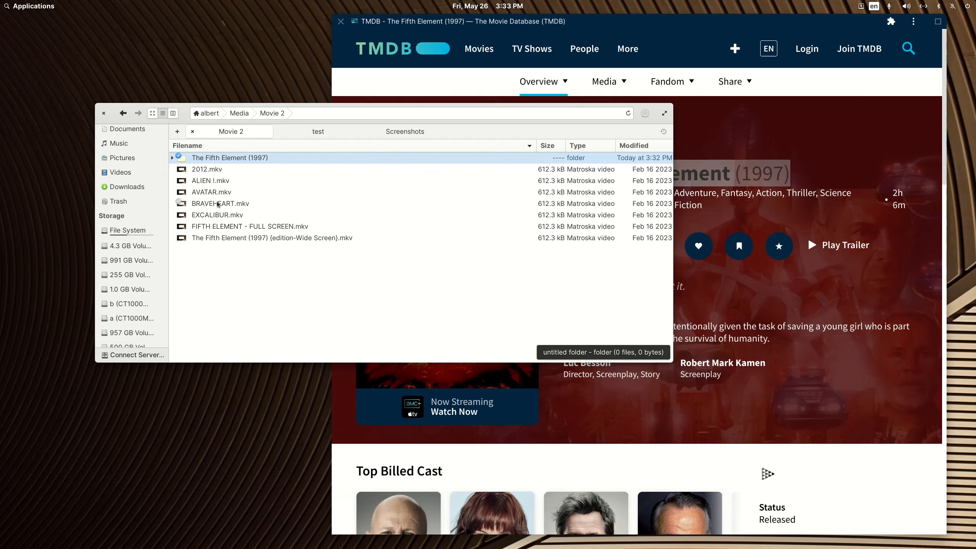
- Rename ALIEN !.mkv as ALIEN 1.mkv and clear the selection
right_click(213, 183)
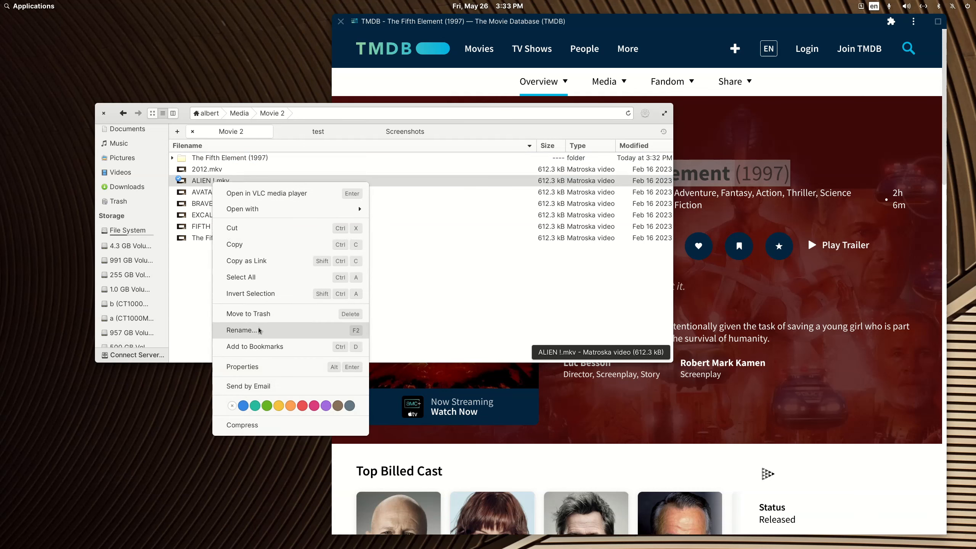
left_click(261, 330)
key("Right")
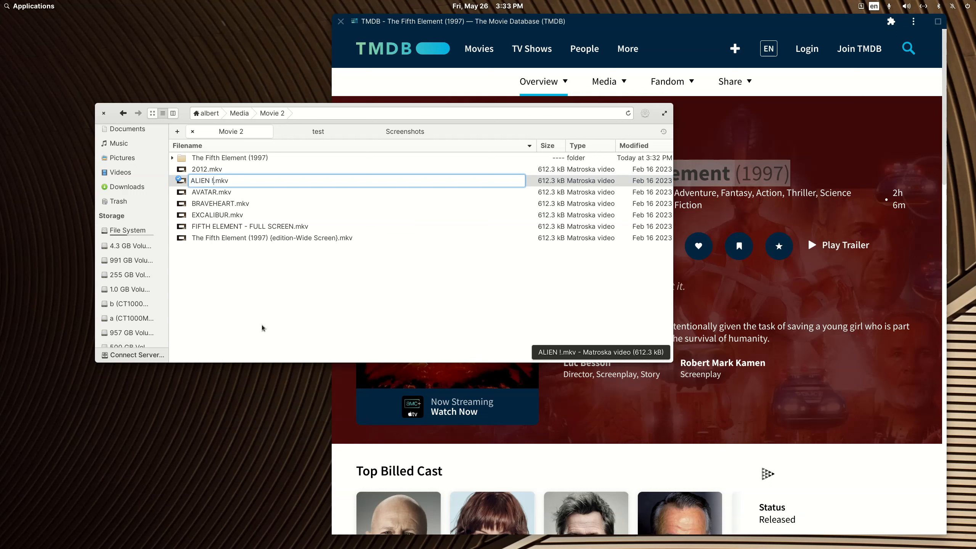
type("1")
key("Return")
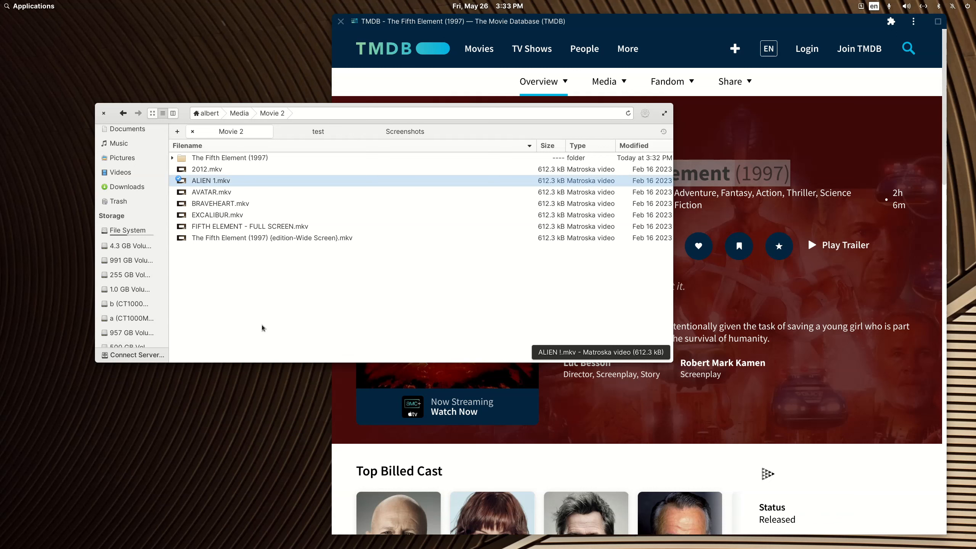
left_click(250, 271)
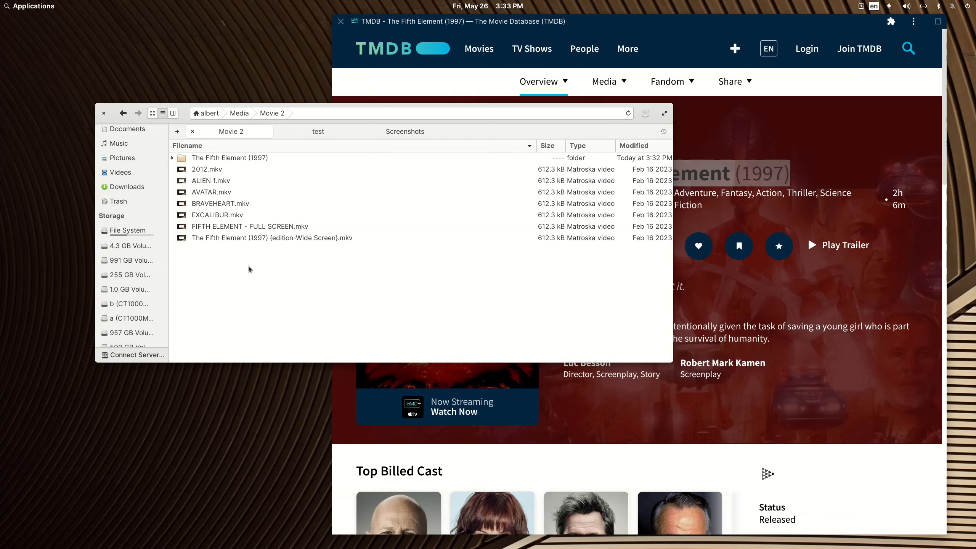
- Rename FIFTH ELEMENT - FULL SCREEN.mkv as "The Fifth Element (1997) {edition-Full Screen}.mkv", reusing the copied name with Wide replaced by Full
right_click(236, 228)
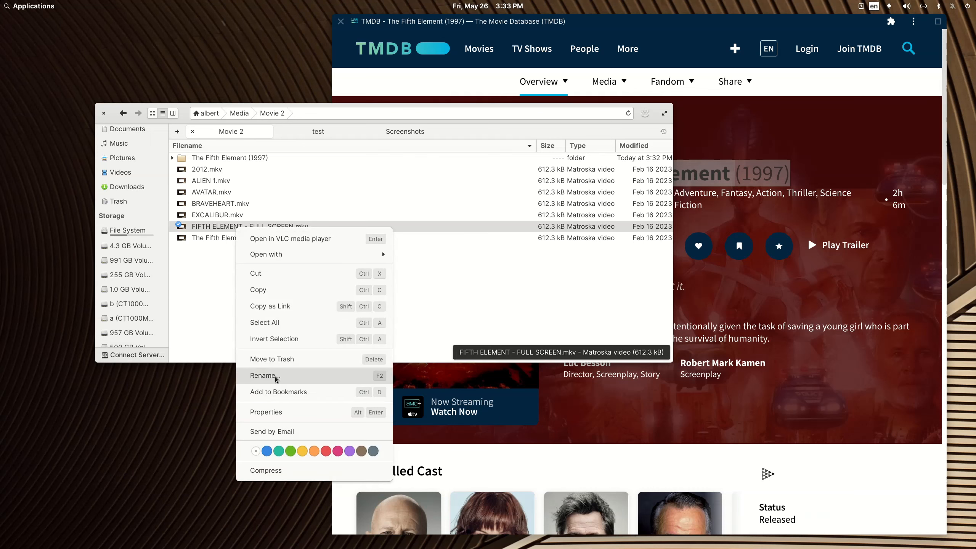
left_click(275, 377)
key("ctrl+v")
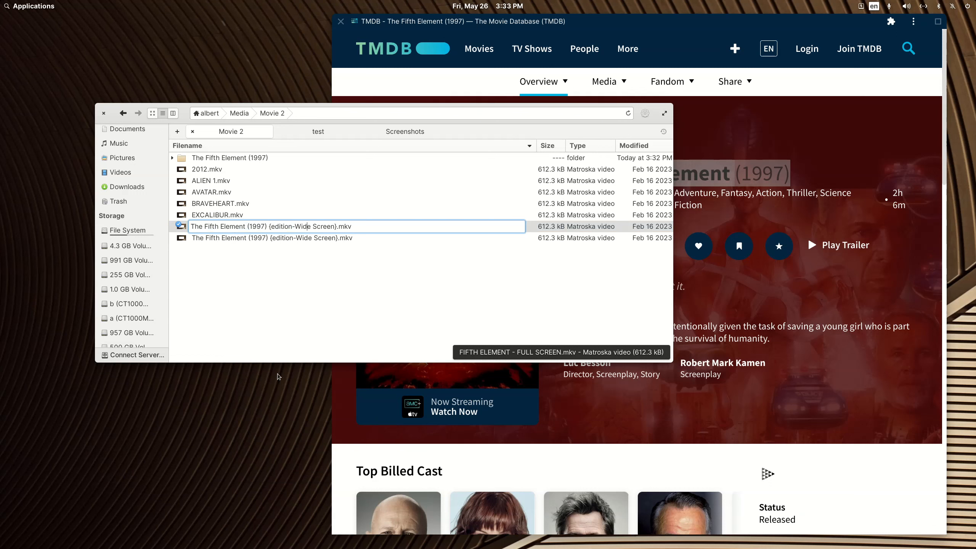
key("shift+Left")
key("shift+Left")
key("shift+Left")
key("shift+Left")
type("Full")
key("Return")
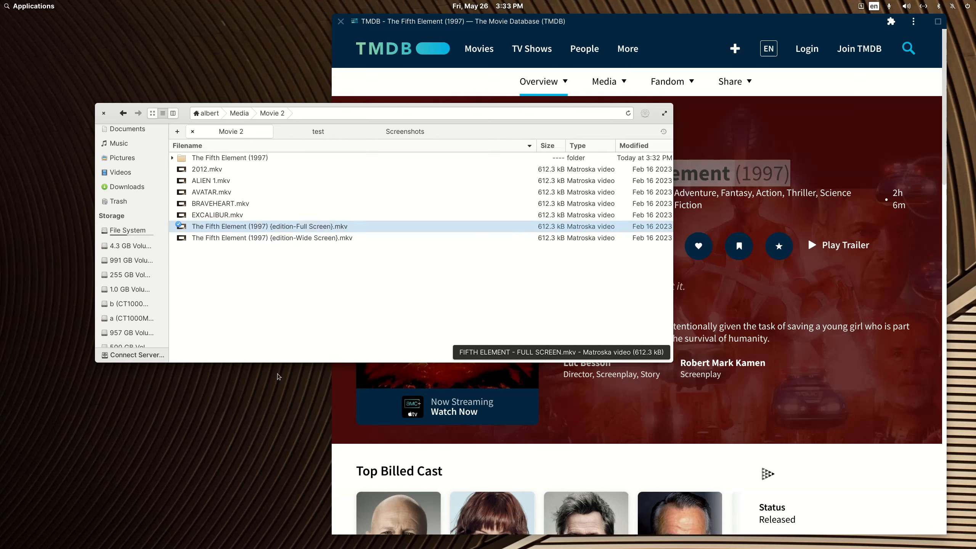
- Move both The Fifth Element edition files into the "The Fifth Element (1997)" folder by cutting and pasting them
key("shift+Down")
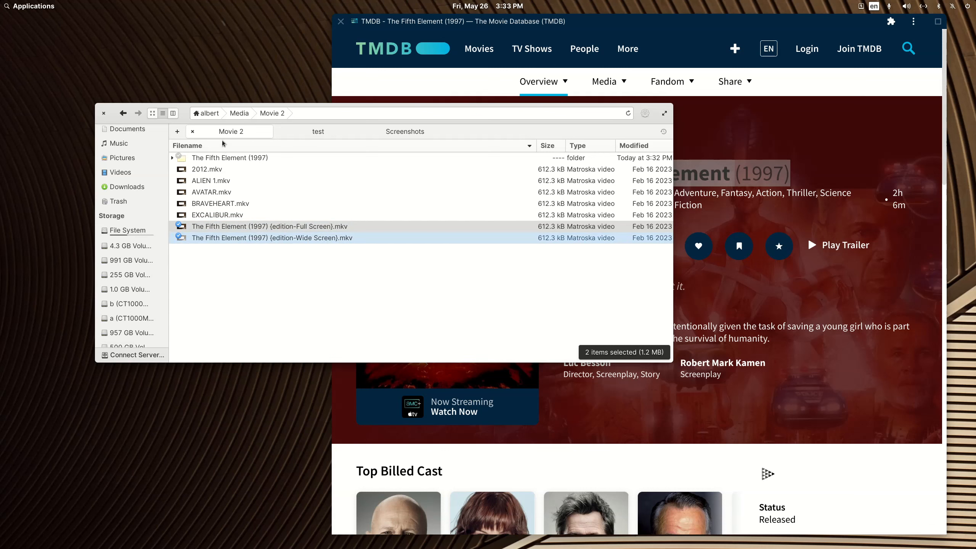
right_click(231, 157)
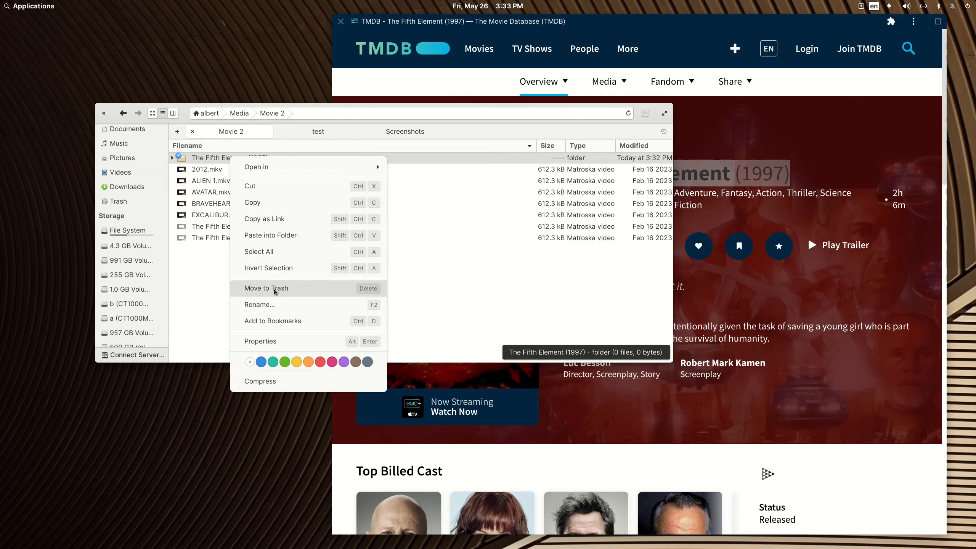
left_click(276, 236)
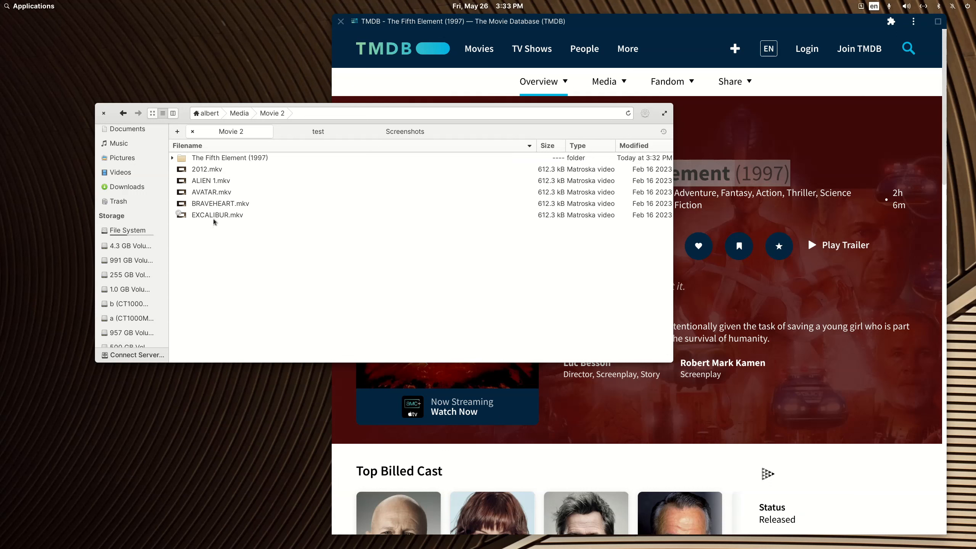
- Switch to the TMDB window and search for "excalibur"
left_click(558, 22)
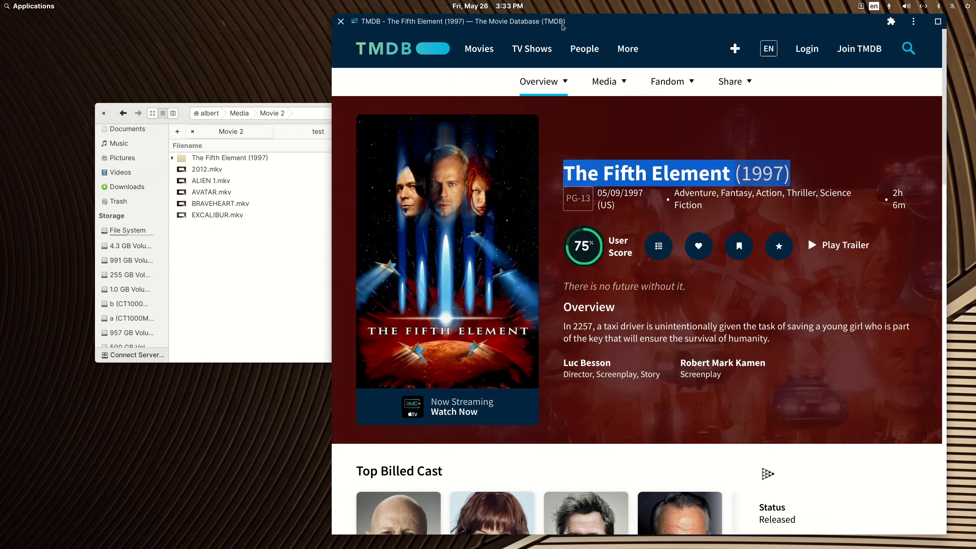
left_click(902, 50)
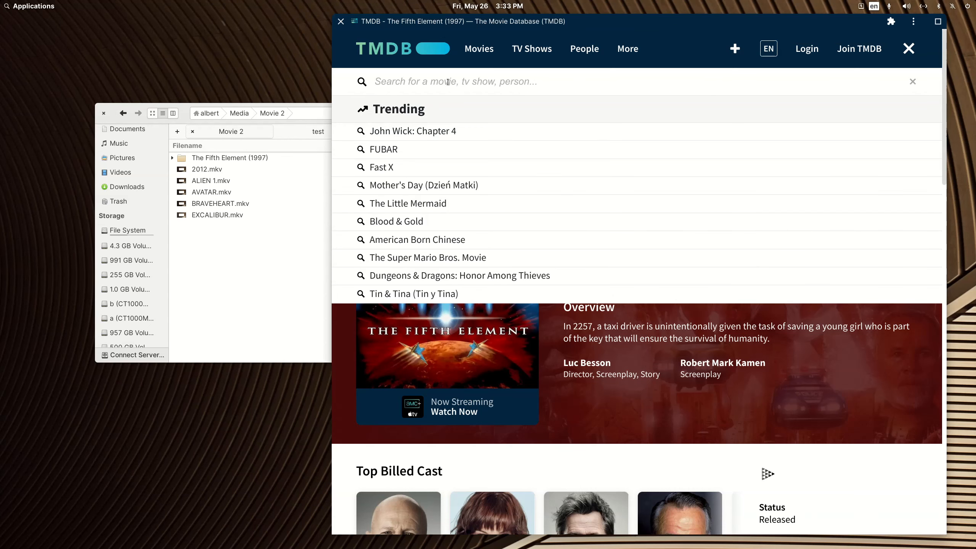
type("excalibur")
key("Return")
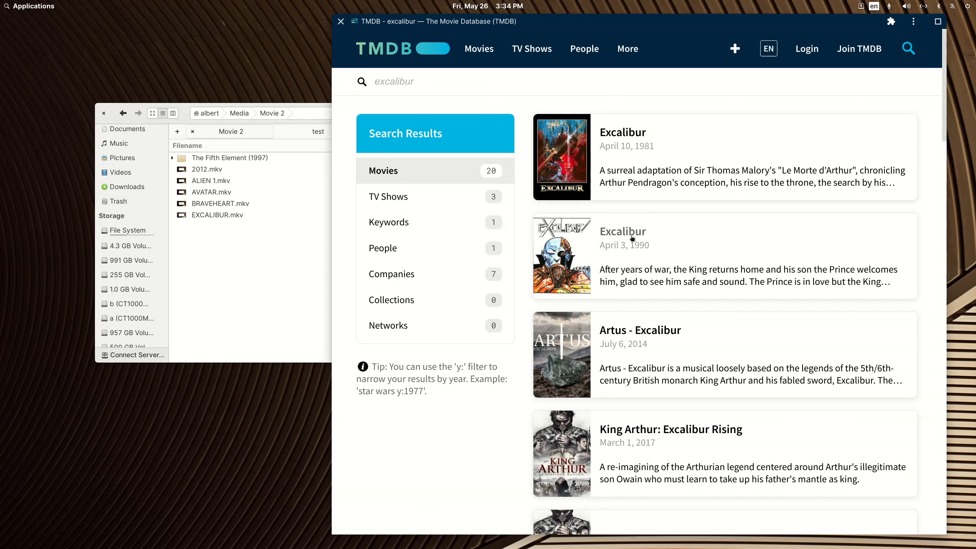
- Examine the 1981 and 1990 Excalibur pages and the other search results to identify the film matching the file
left_click(633, 134)
scroll(628, 216, "down", 3)
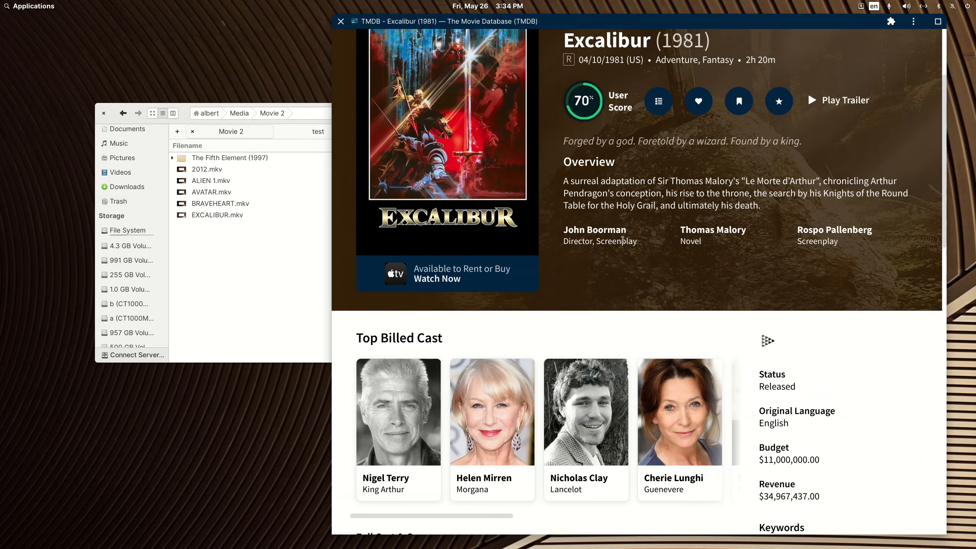
scroll(499, 404, "up", 3)
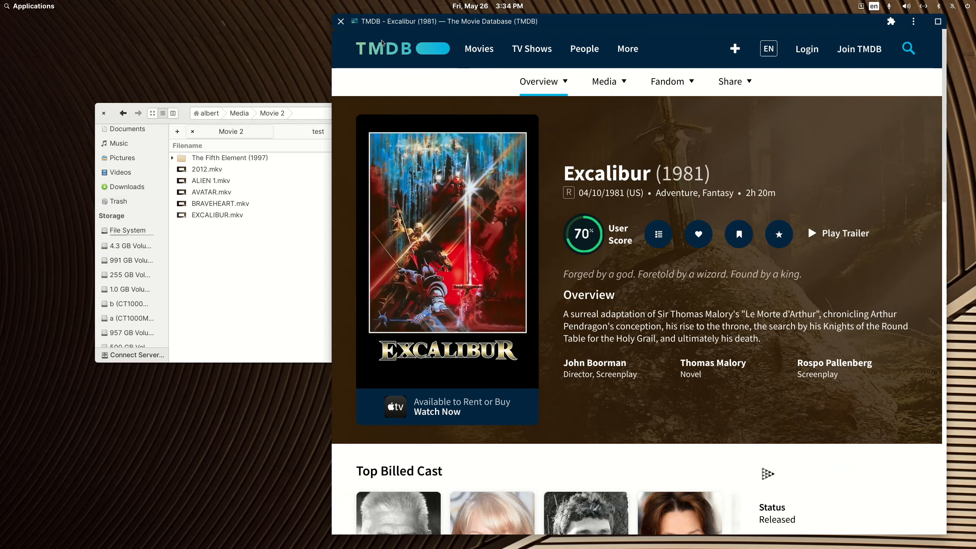
right_click(442, 83)
left_click(458, 92)
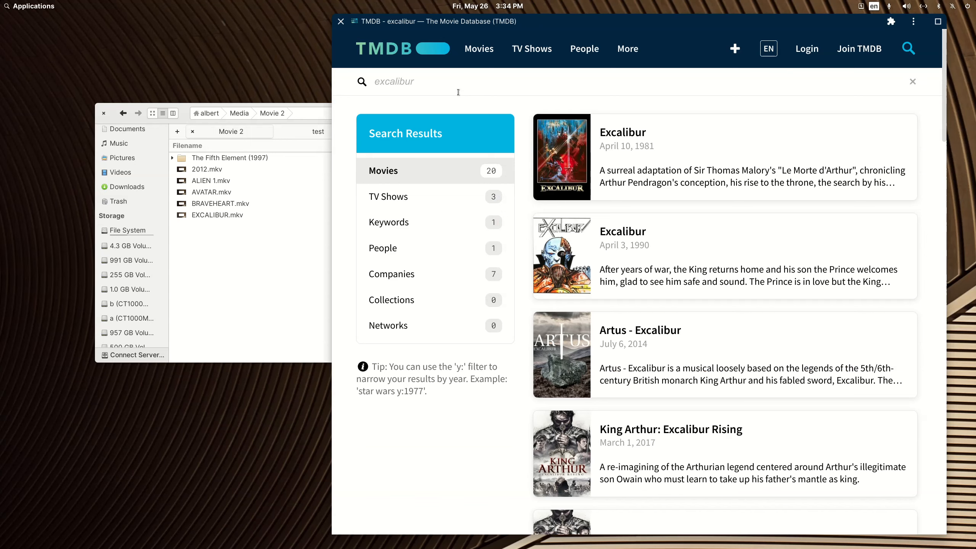
left_click(614, 232)
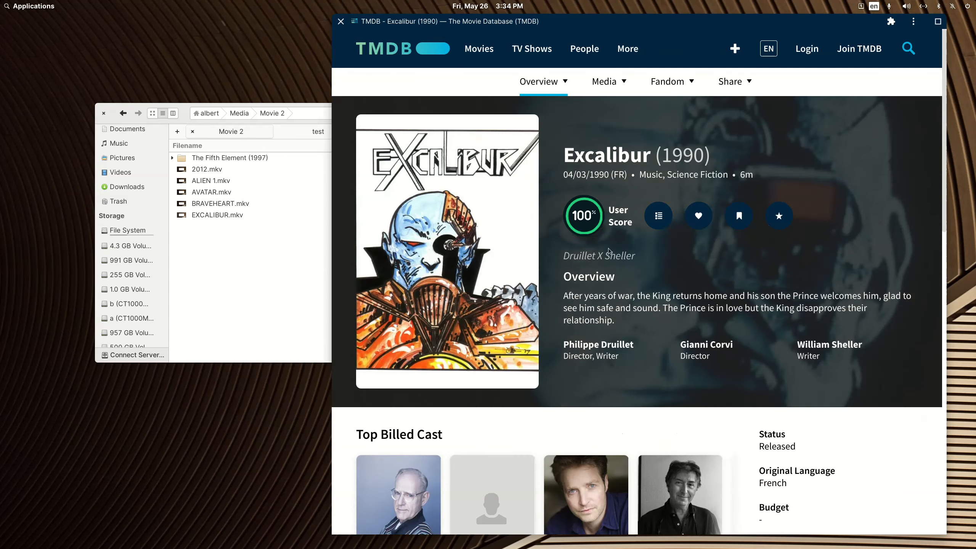
scroll(608, 250, "down", 3)
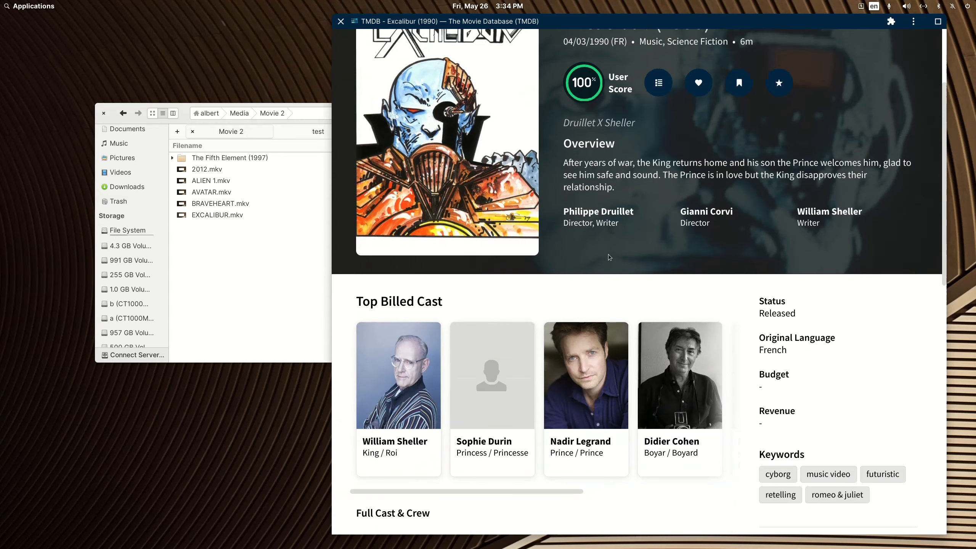
scroll(618, 285, "up", 3)
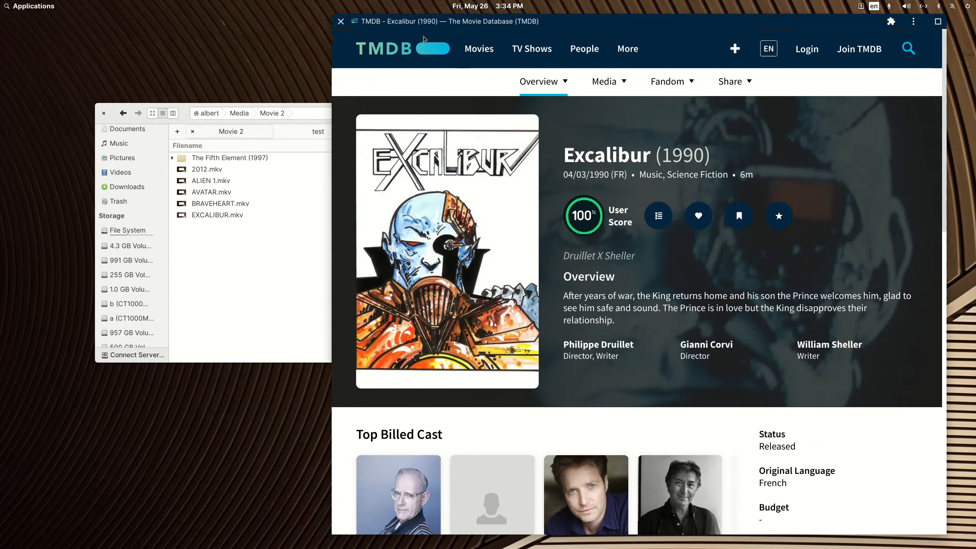
left_click(583, 33)
scroll(664, 238, "down", 3)
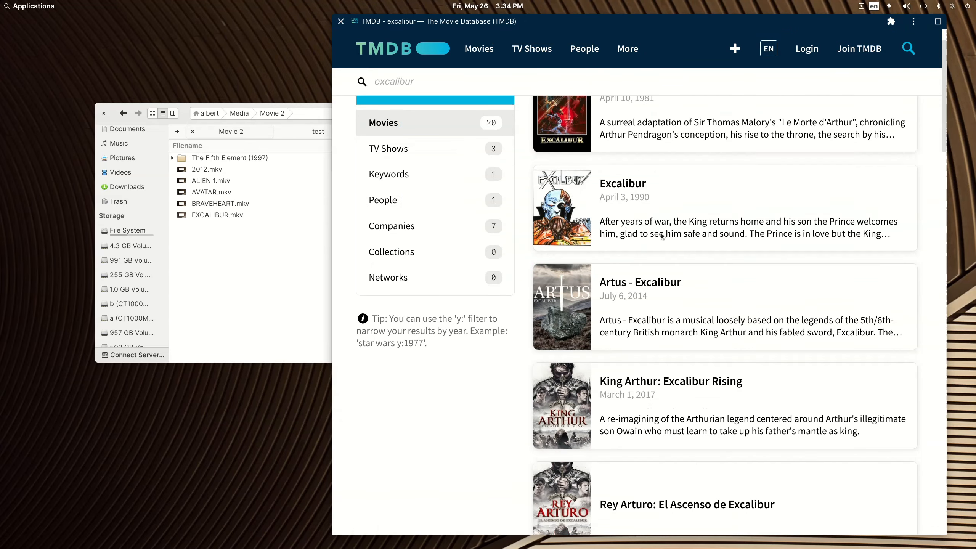
scroll(664, 239, "down", 3)
scroll(664, 239, "up", 6)
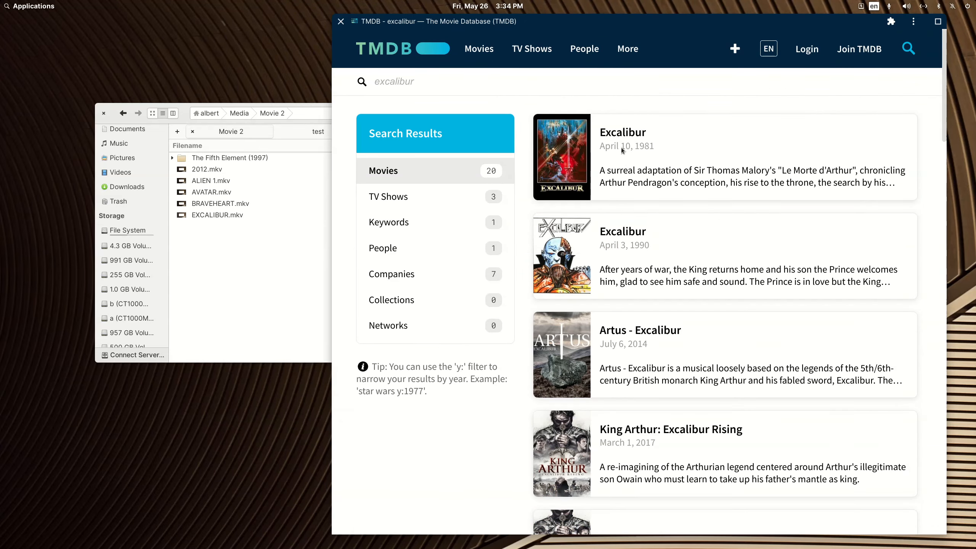
- Open the 1981 Excalibur page and copy its title and year
left_click(617, 133)
left_click_drag(732, 174, 569, 178)
key("ctrl+c")
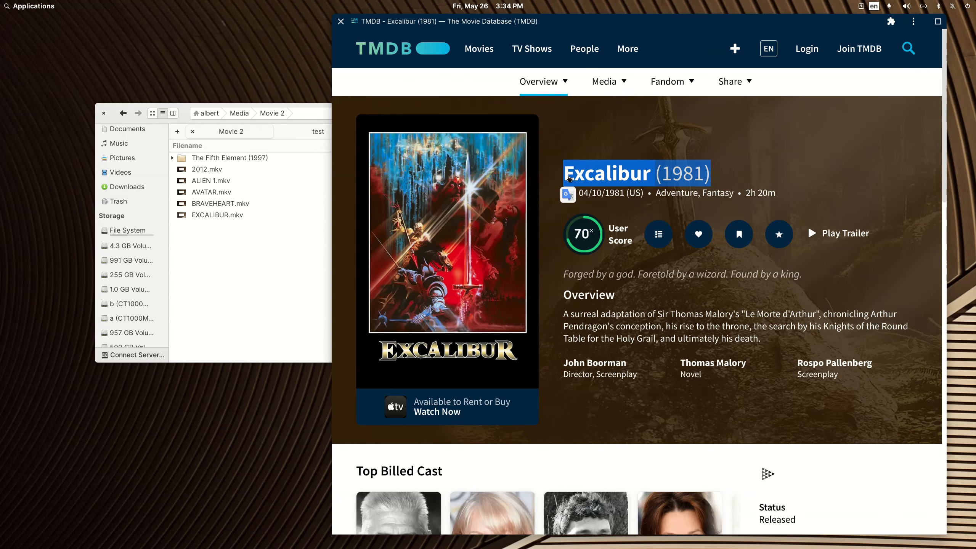
- Replace the name of EXCALIBUR.mkv in Movie 2 with the copied "Excalibur (1981)" followed by "- 1080p 5.1ch", keeping the extension
left_click(214, 261)
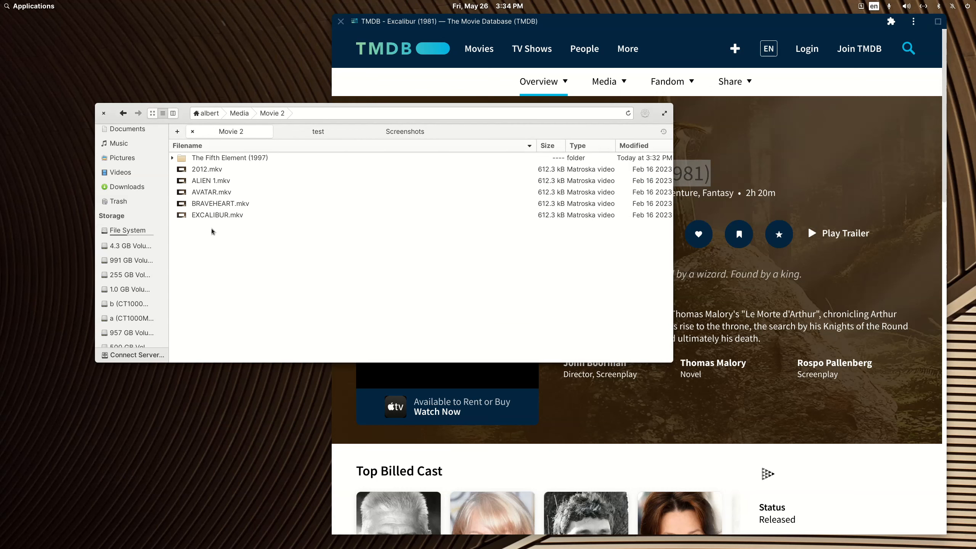
right_click(214, 218)
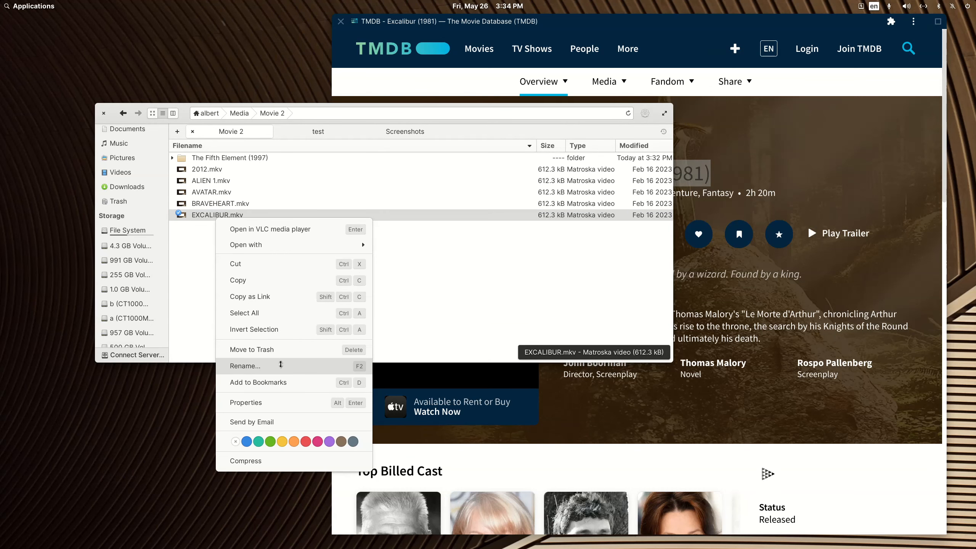
left_click(281, 364)
key("ctrl+v")
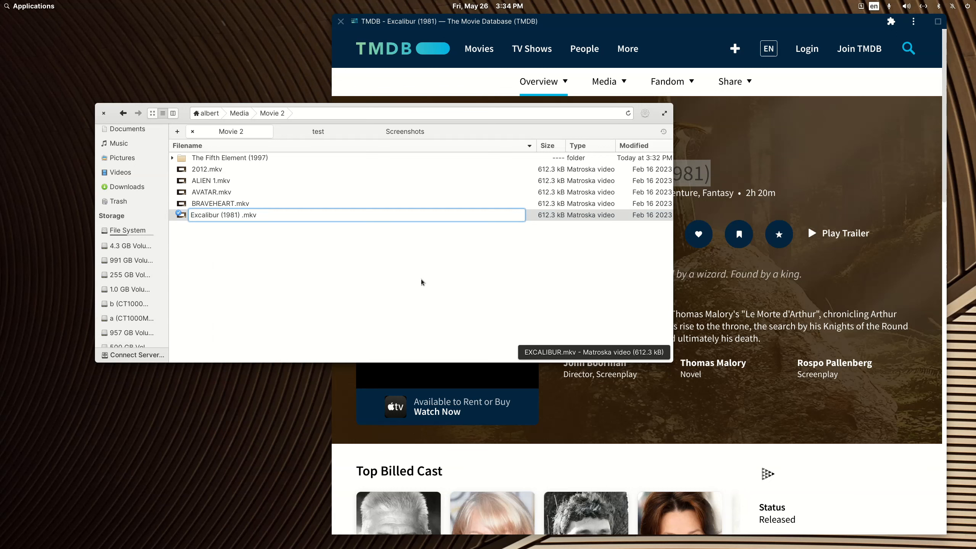
type("- 1080p")
type("5.1ch")
- Insert an example {tmdb-219122} tag after the year in the Excalibur file name and delete it again
key("shift+Left")
key("shift+Left")
key("shift+Left")
key("shift+Left")
key("shift+Left")
key("shift+Left")
key("shift+Left")
key("shift+Left")
key("shift+Left")
key("shift+Left")
key("shift+Left")
key("shift+Left")
key("shift+Left")
key("shift+Left")
key("shift+Left")
key("Right")
type("{}tmdb-219122198")
key("BackSpace")
key("BackSpace")
key("BackSpace")
key("ctrl+shift+Left")
key("ctrl+shift+Left")
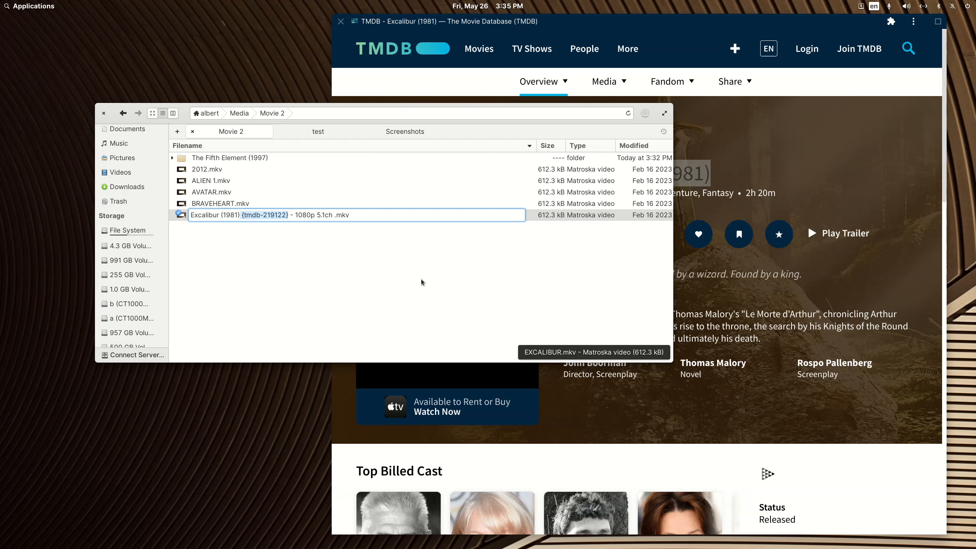
key("BackSpace")
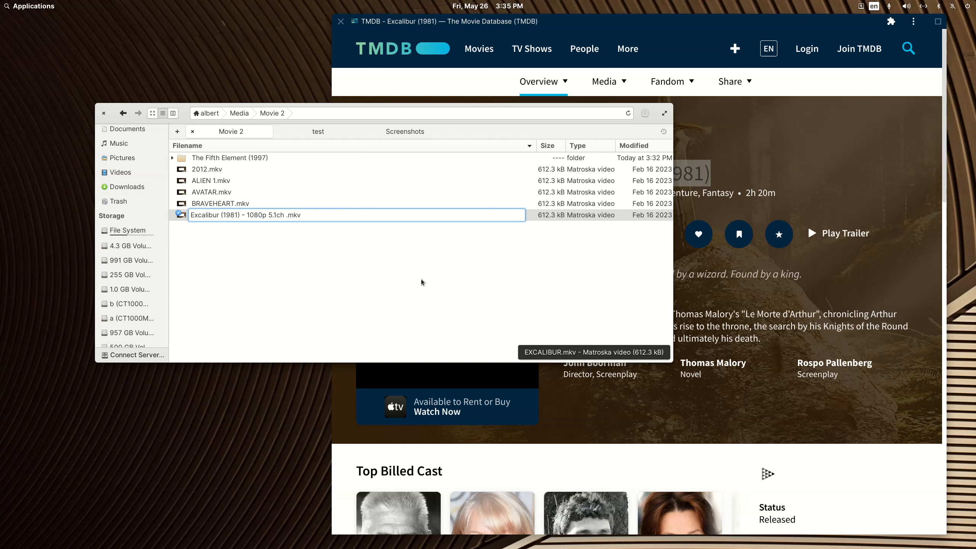
- Remove the extra space in the Excalibur file name, copy its "Excalibur (1981)" part and commit the rename
key("Delete")
key("ctrl+shift+Left")
key("ctrl+shift+Left")
key("ctrl+c")
key("Return")
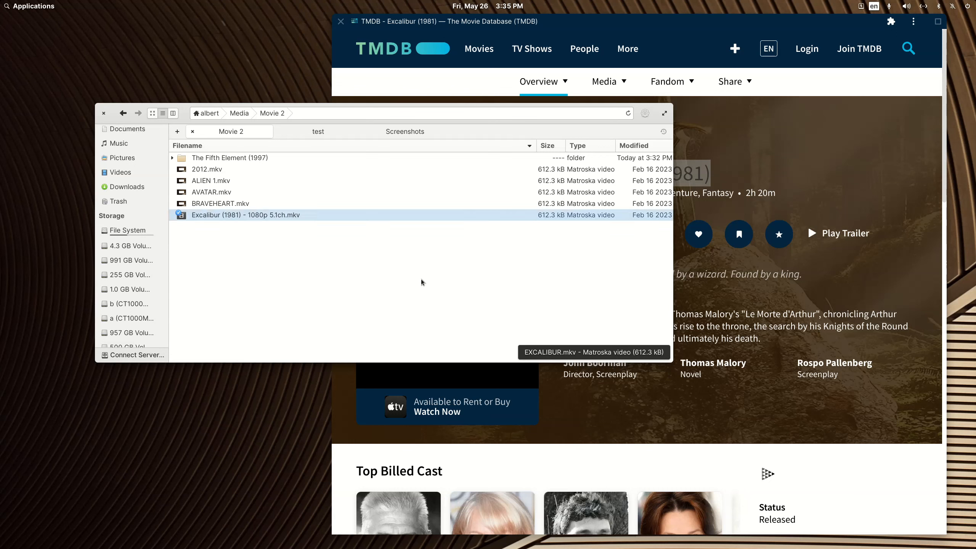
- Create a new folder in Movie 2 named "Excalibur (1981)" using the copied text
right_click(232, 286)
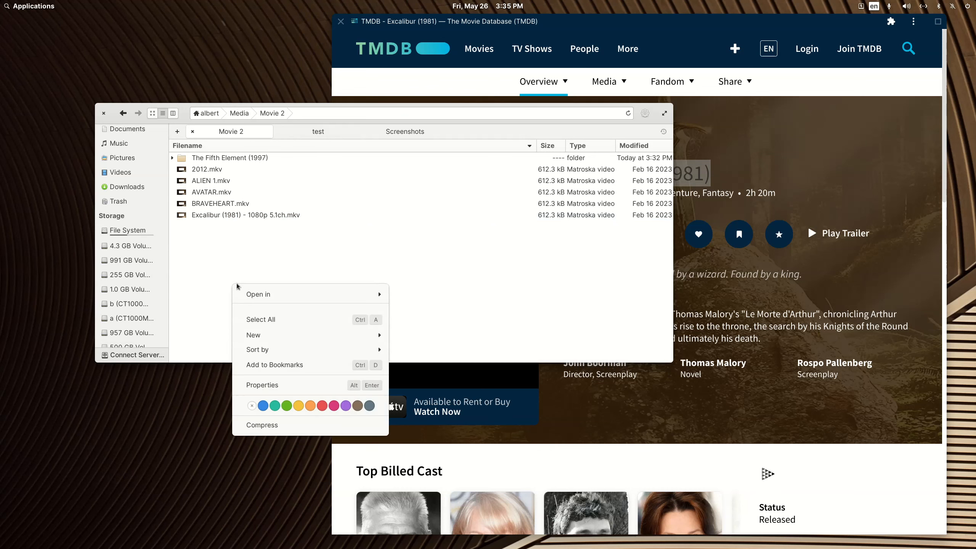
mouse_move(336, 332)
left_click(399, 336)
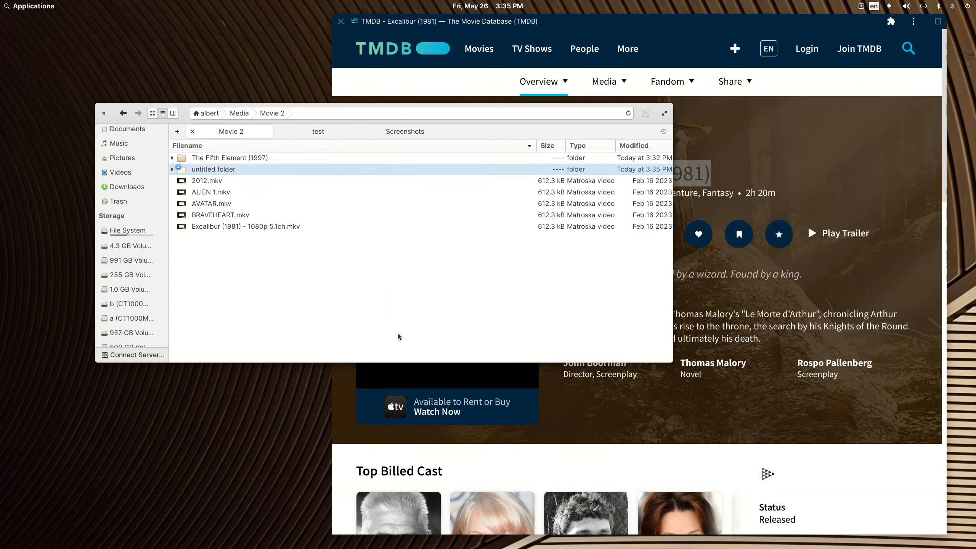
key("ctrl+v")
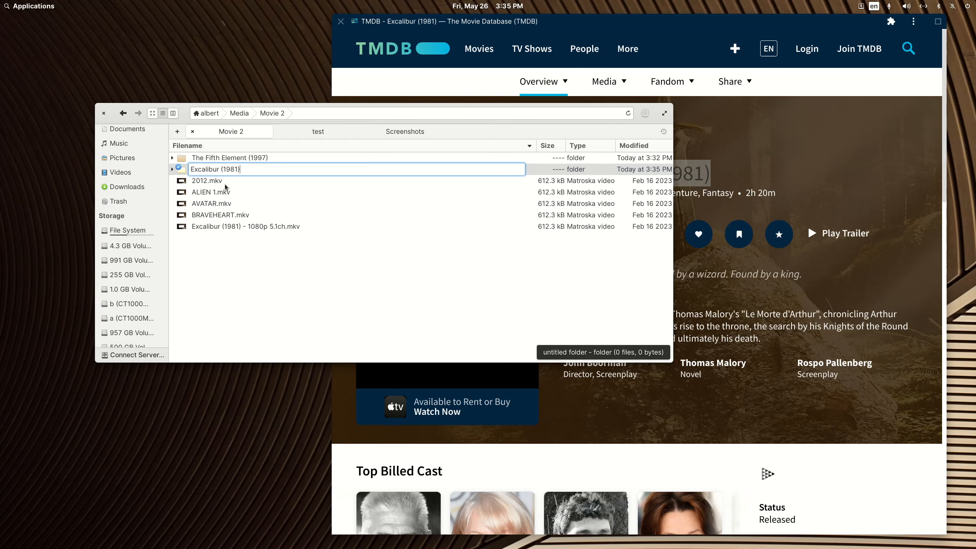
key("Return")
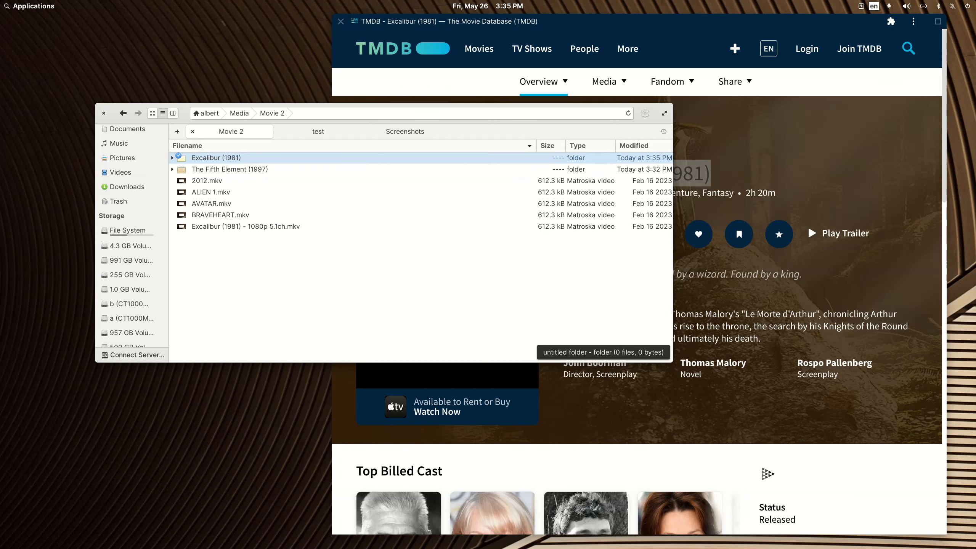
- Cut "Excalibur (1981) - 1080p 5.1ch.mkv" and paste it into the "Excalibur (1981)" folder
left_click(203, 228)
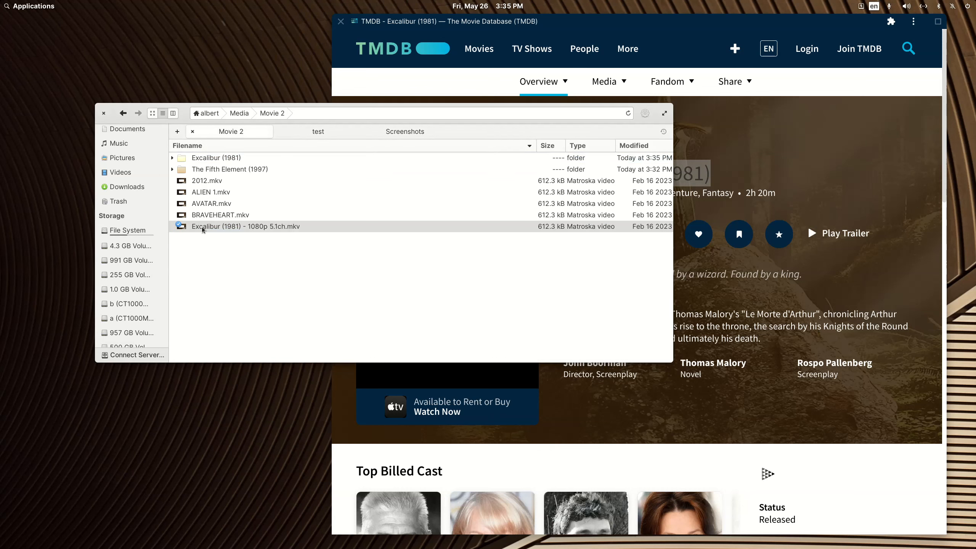
right_click(202, 229)
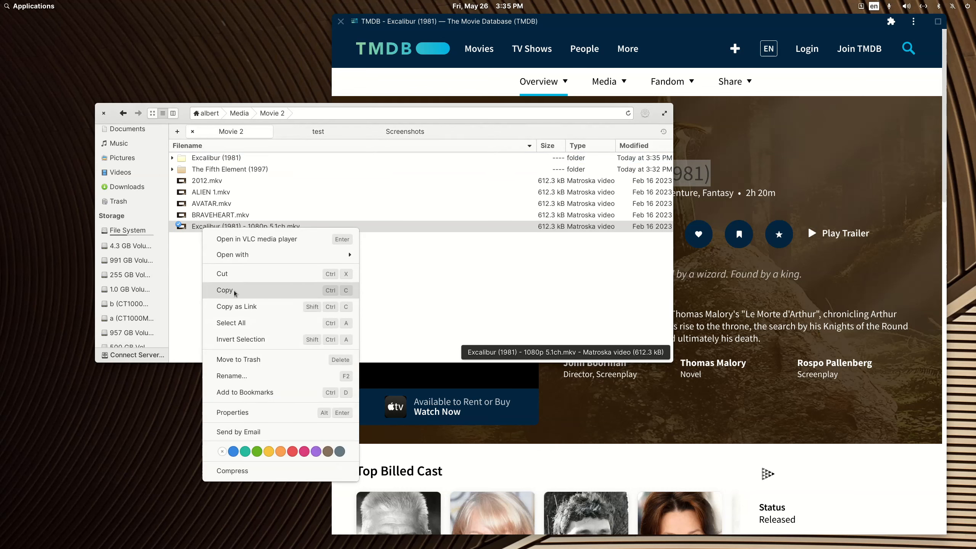
left_click(225, 273)
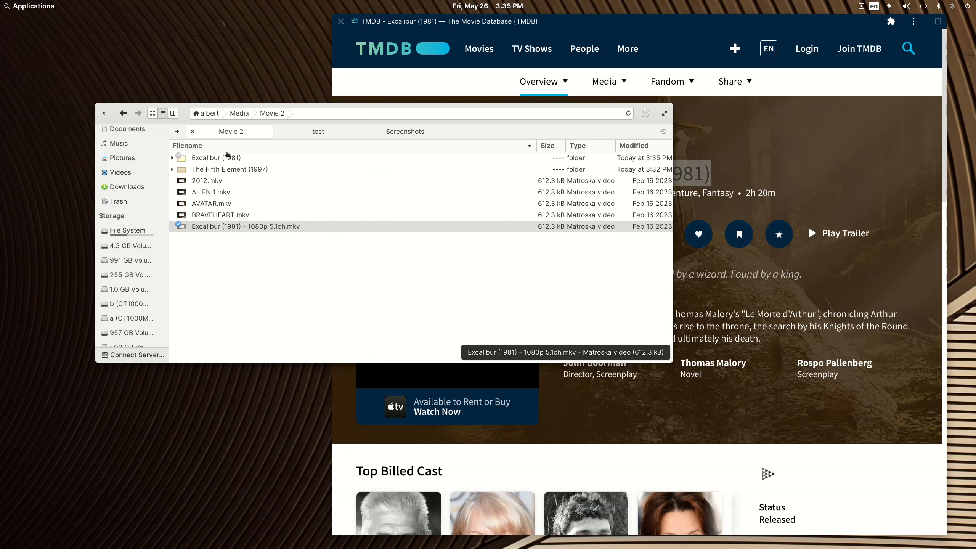
left_click(227, 158)
right_click(227, 159)
left_click(259, 240)
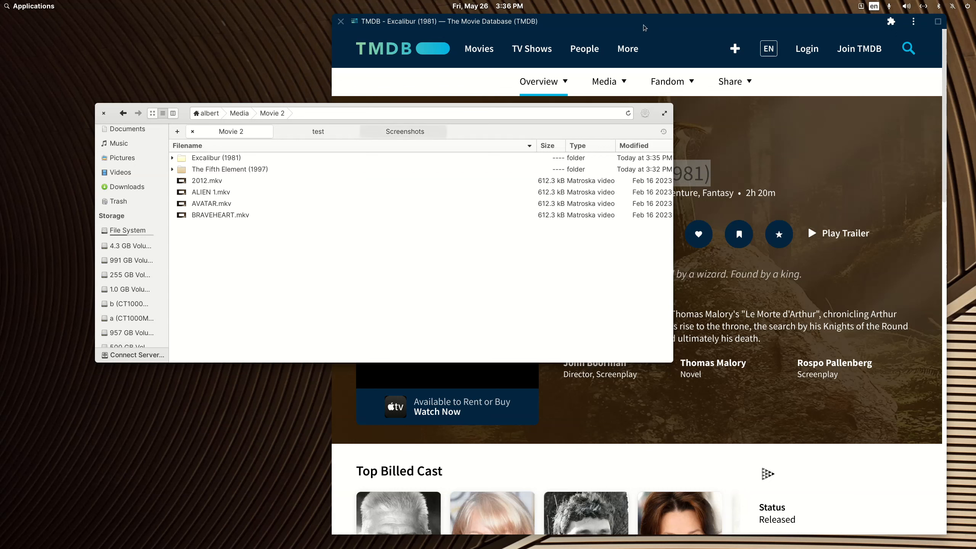
- Search TMDB for "avatar", open the Avatar (2009) movie page and copy its title with the year
left_click(653, 22)
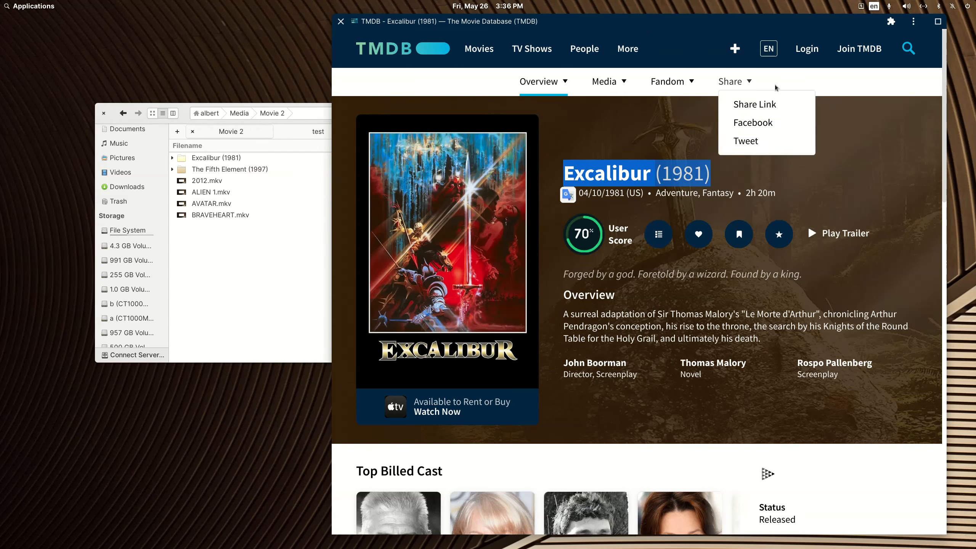
left_click(909, 49)
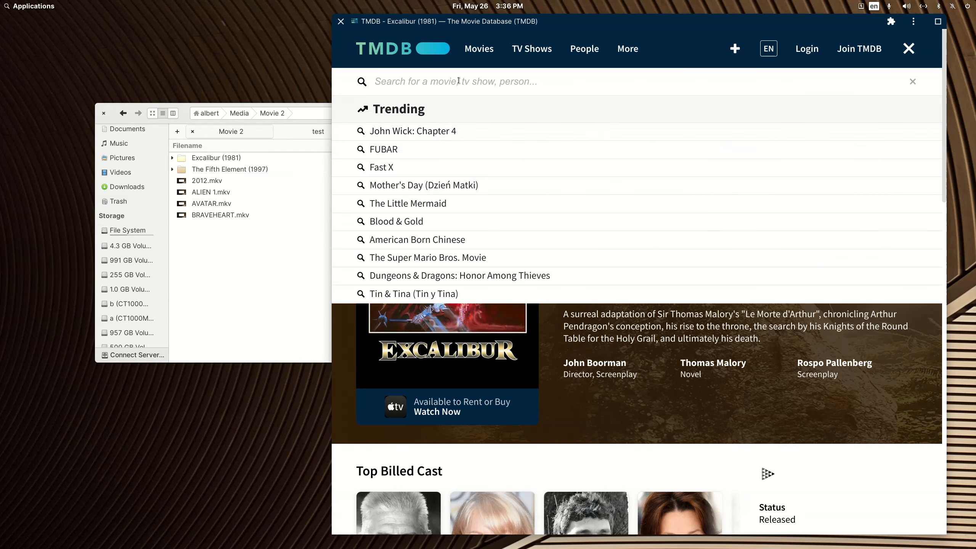
type("avatar")
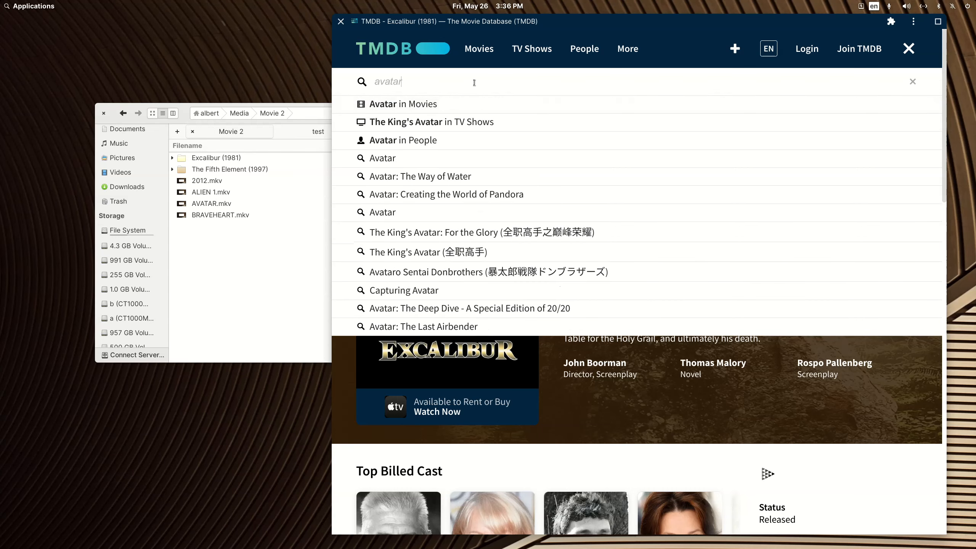
key("Return")
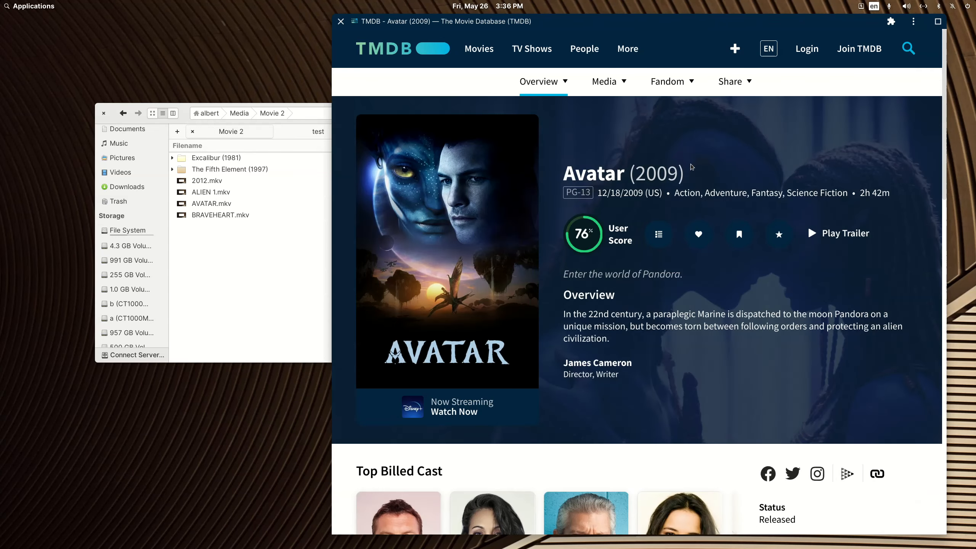
left_click_drag(691, 172, 566, 176)
key("ctrl+c")
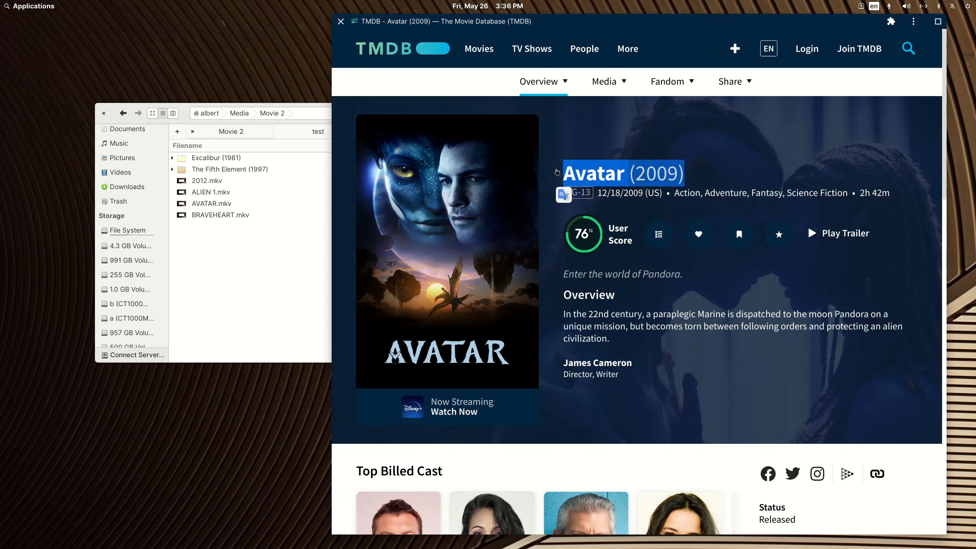
- Create a new folder in Movie 2 named "Avatar (2009)" using the copied title
left_click(187, 121)
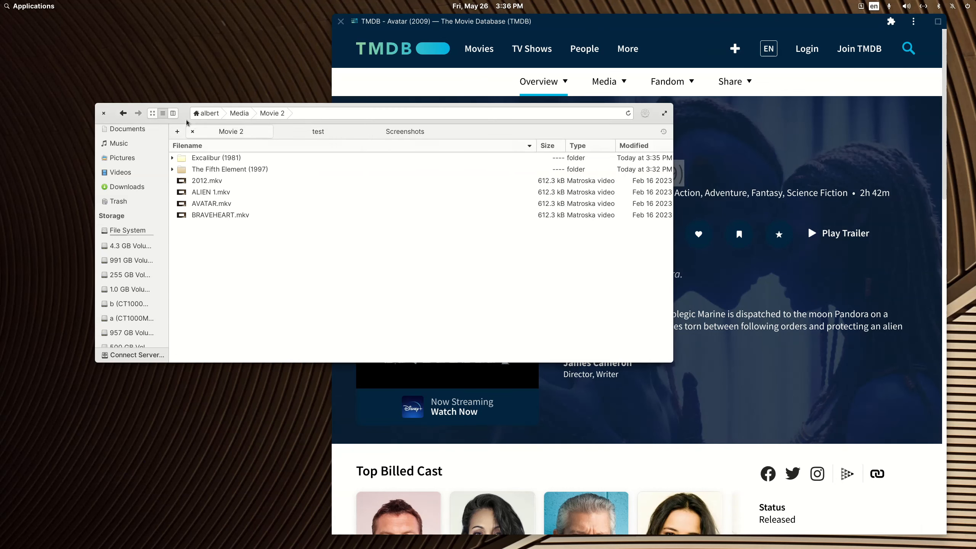
right_click(229, 272)
left_click(393, 330)
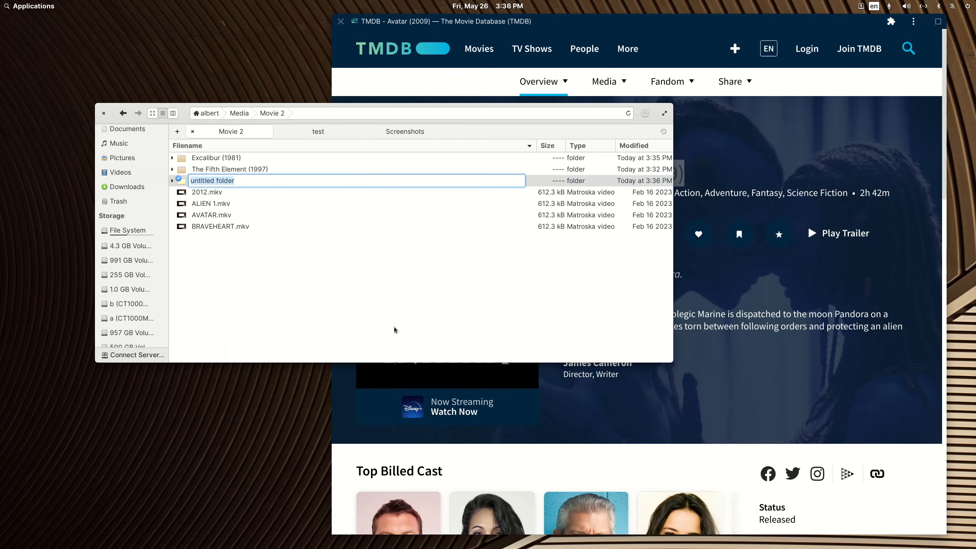
key("ctrl+v")
key("Return")
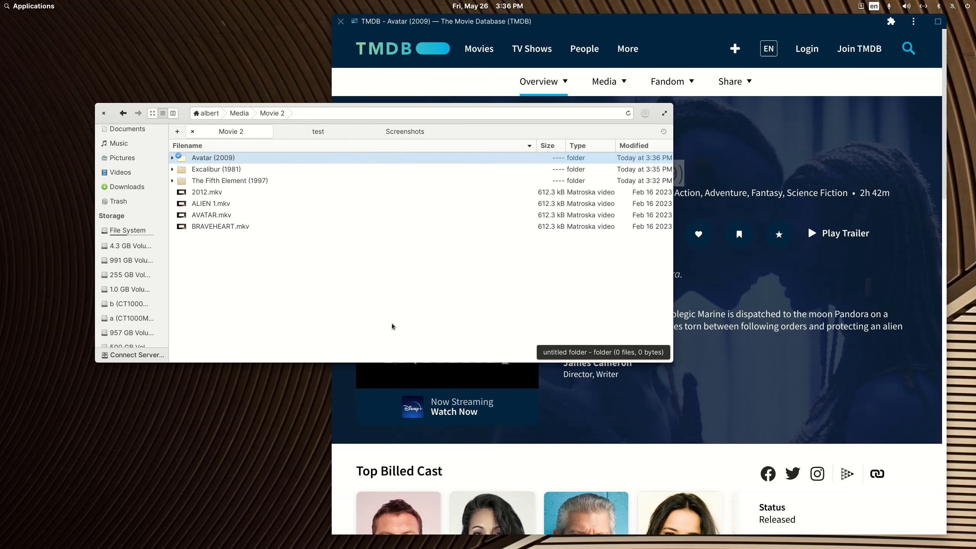
- Rename AVATAR.mkv as "Avatar (2009) {edition-Tom's Version}.mkv"
right_click(198, 216)
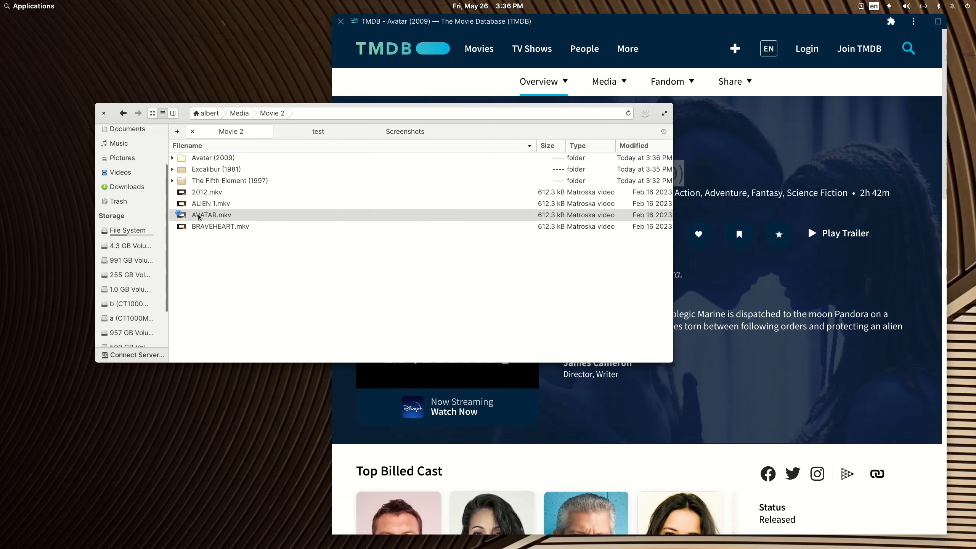
left_click(272, 364)
key("ctrl+v")
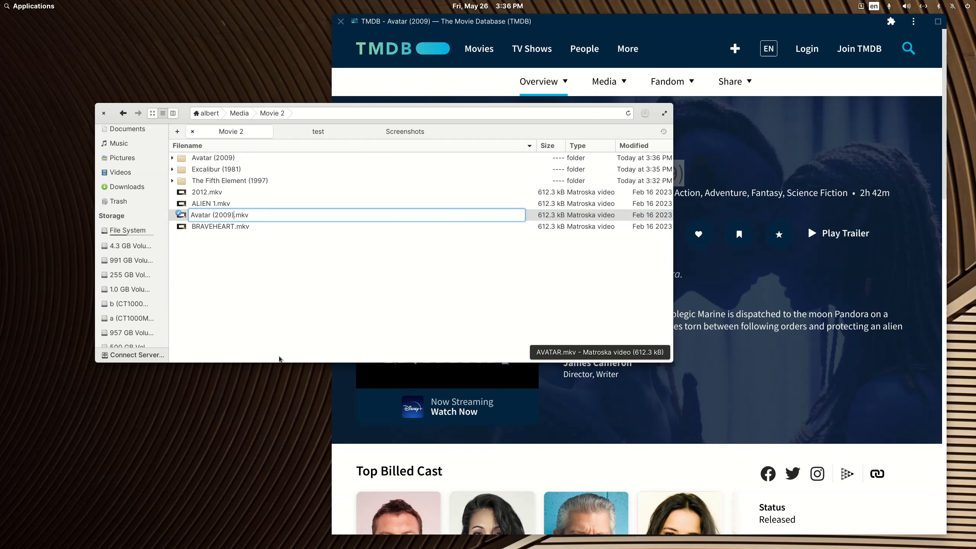
type("{")
type("edition")
type("-")
type("Tom's ")
type("Special V")
type("er")
key("BackSpace")
key("BackSpace")
key("BackSpace")
key("BackSpace")
key("BackSpace")
key("BackSpace")
key("BackSpace")
key("BackSpace")
key("BackSpace")
key("BackSpace")
key("BackSpace")
type("Version")
key("Return")
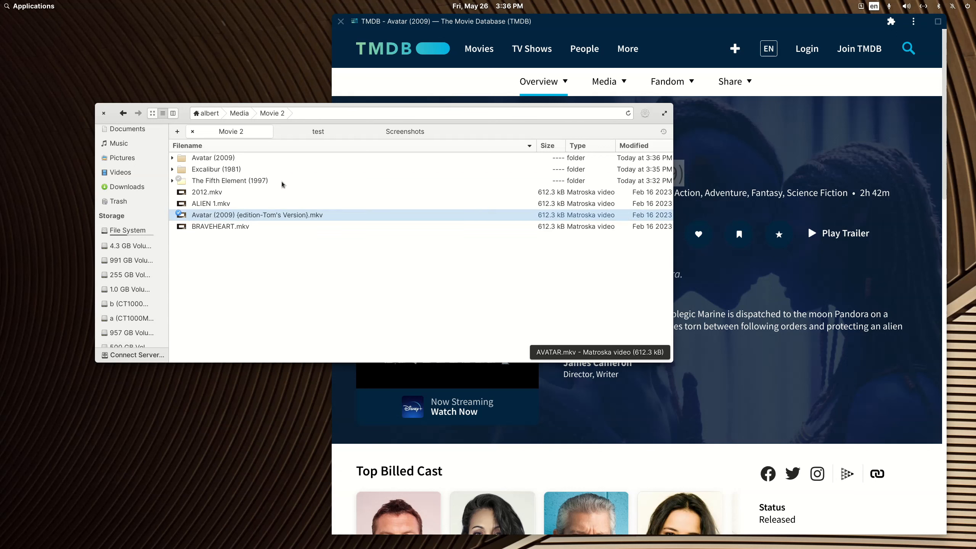
- Cut the renamed Avatar movie file and paste it into the "Avatar (2009)" folder
right_click(231, 218)
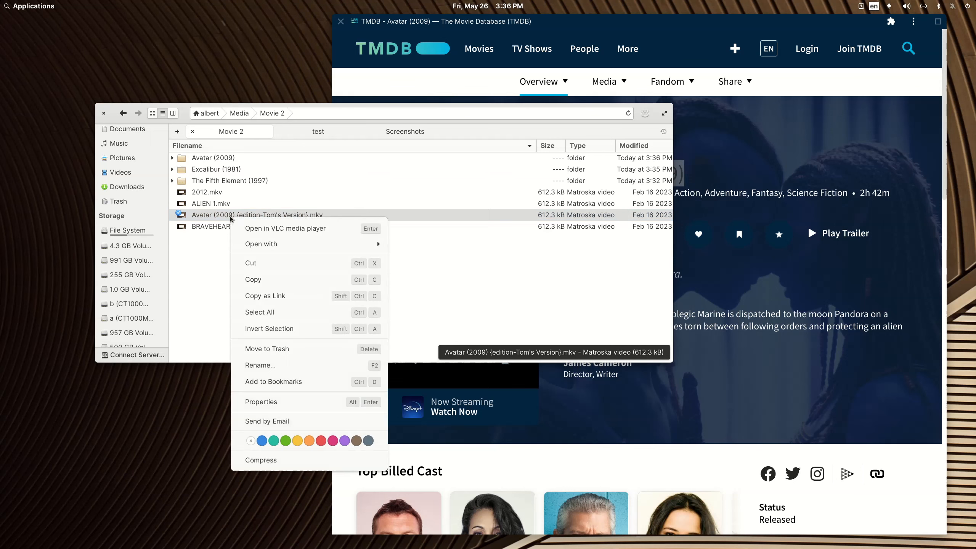
left_click(245, 264)
left_click(203, 157)
right_click(208, 158)
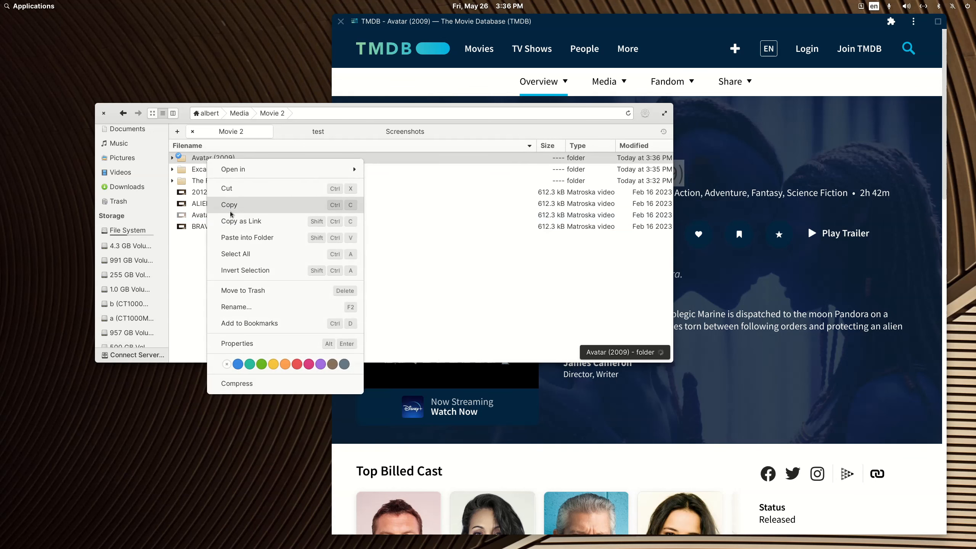
left_click(232, 243)
- Move the Avatar (2009), Excalibur (1981) and The Fifth Element (1997) folders from Movie 2 into the network folder plex/movie/test
left_click(230, 182)
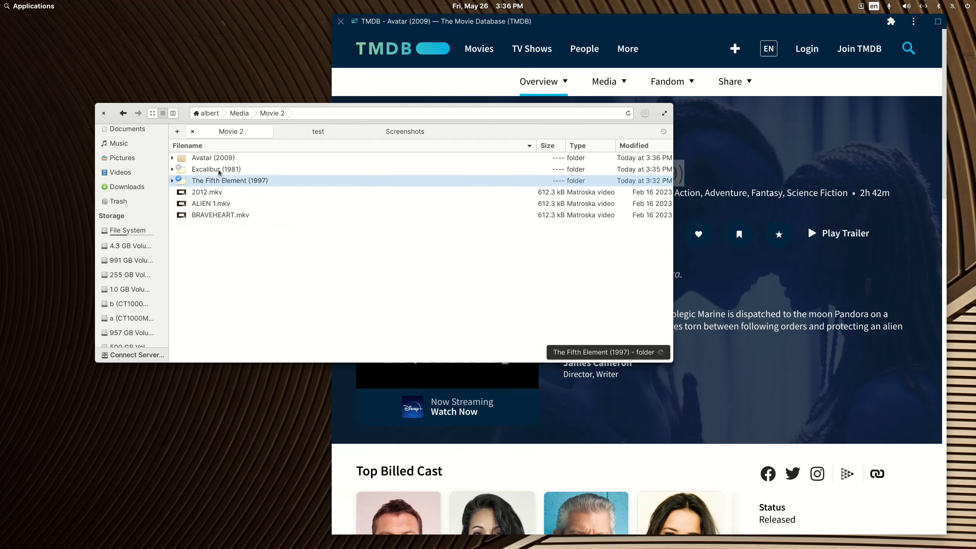
left_click(219, 171, "ctrl")
left_click(221, 159, "ctrl")
right_click(222, 158)
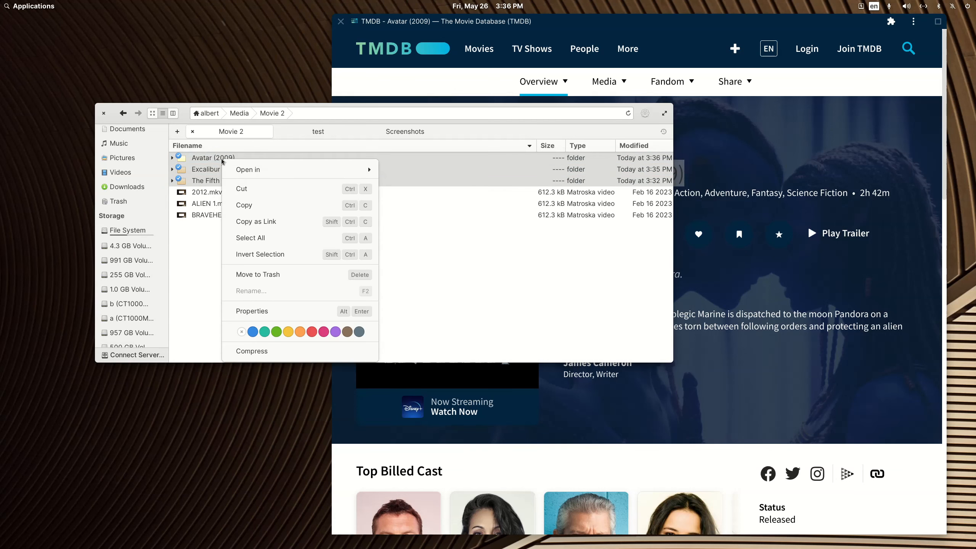
left_click(239, 190)
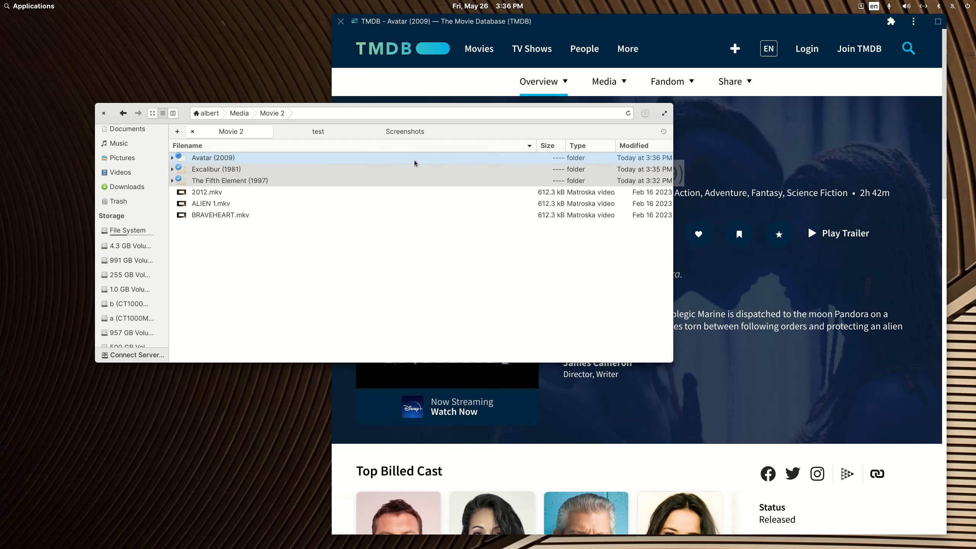
left_click(421, 132)
left_click(333, 133)
left_click(361, 133)
left_click(366, 132)
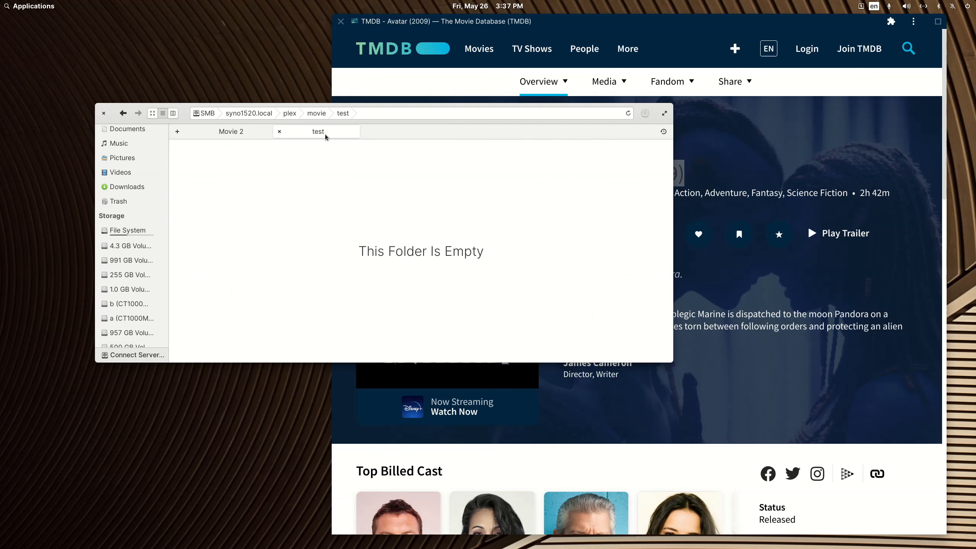
right_click(303, 208)
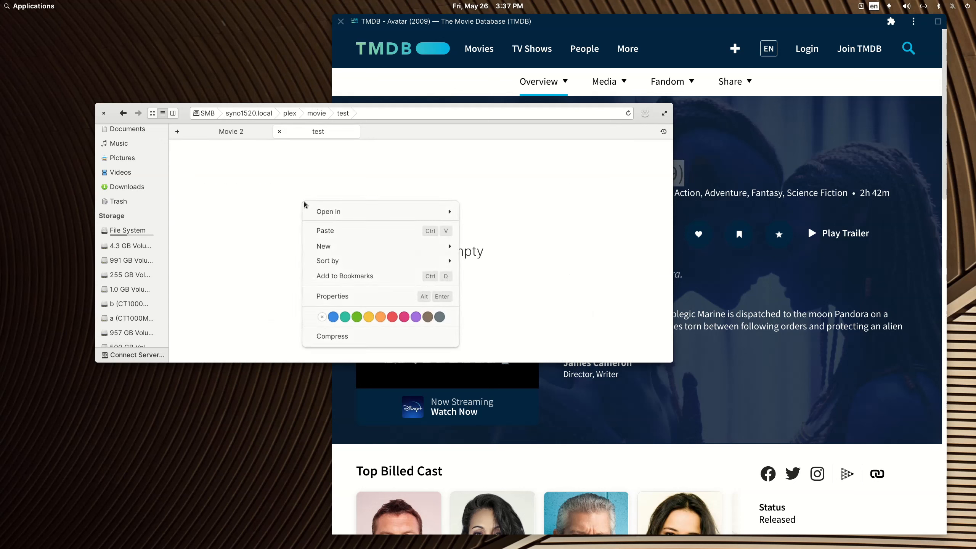
left_click(319, 231)
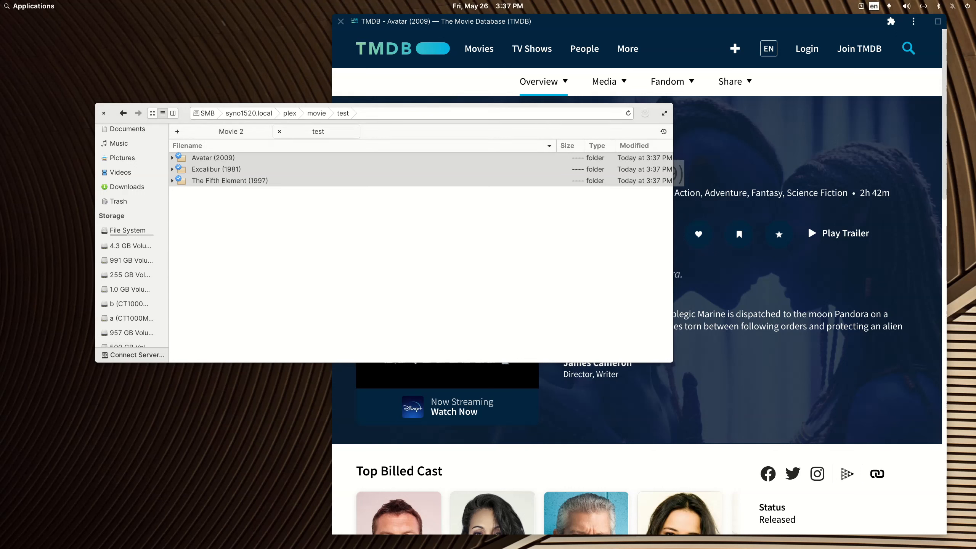
- Switch to the Plex web app and show the list of available servers in its settings
mouse_move(777, 546)
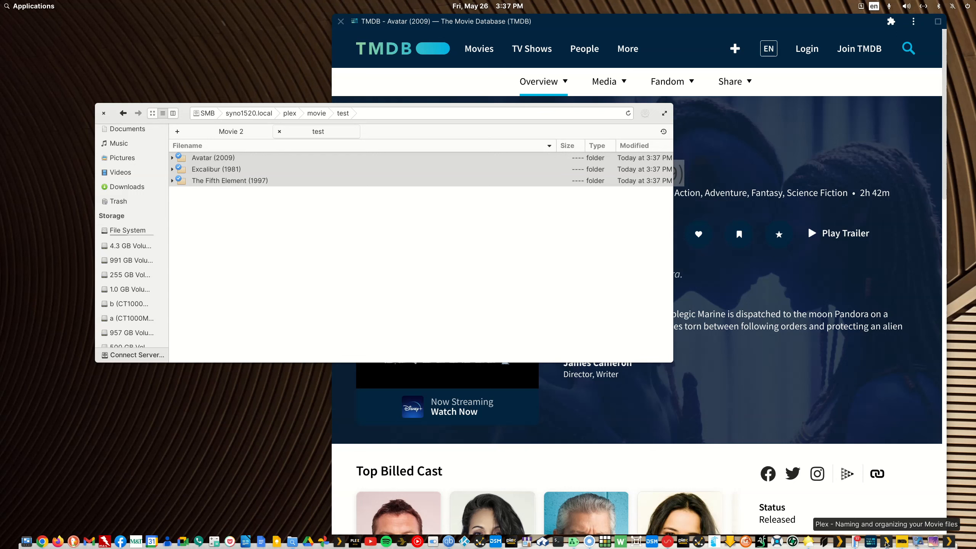
left_click(886, 544)
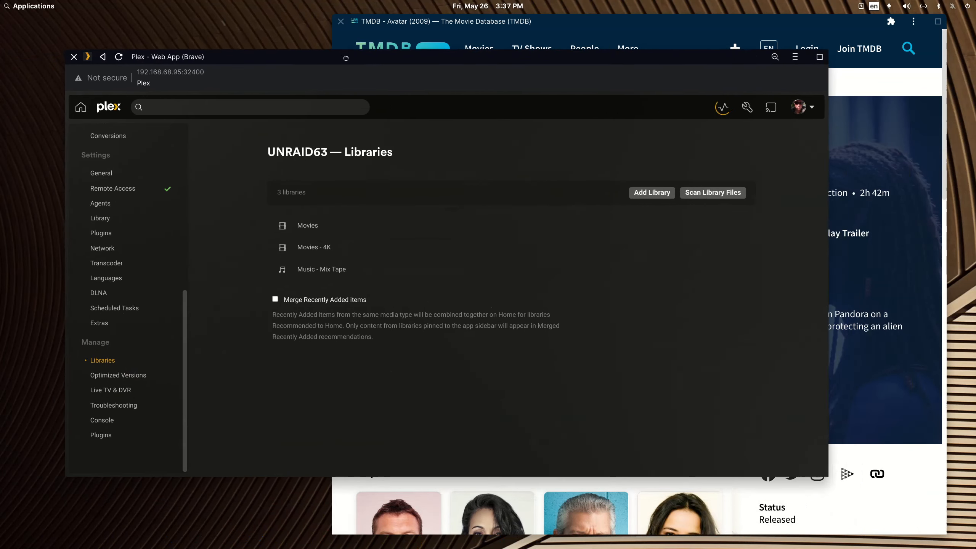
left_click_drag(345, 58, 377, 63)
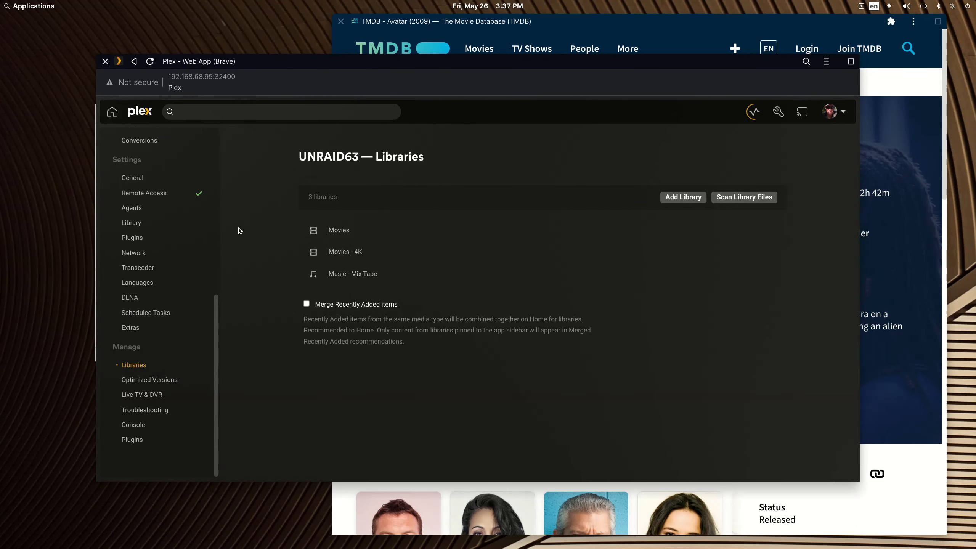
scroll(151, 311, "up", 8)
left_click(148, 379)
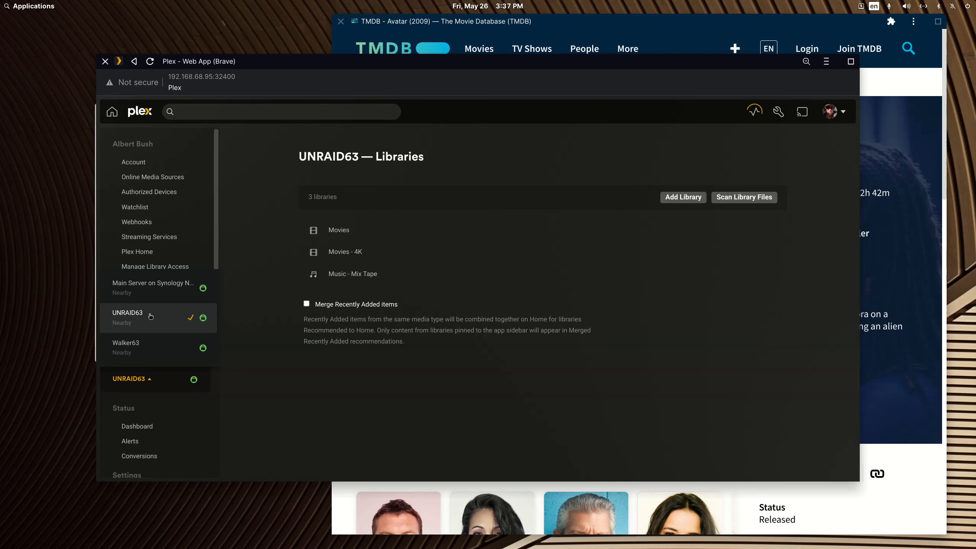
left_click(506, 248)
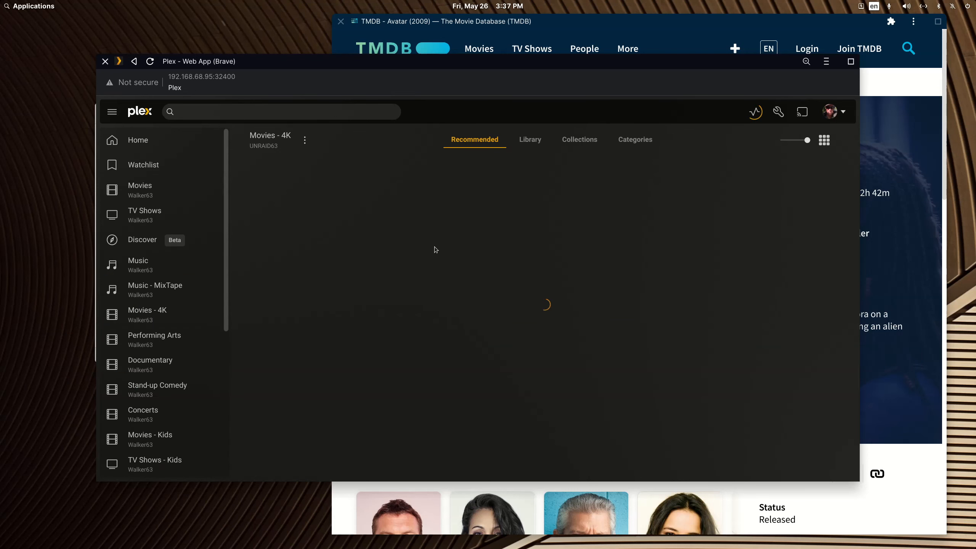
right_click(533, 110)
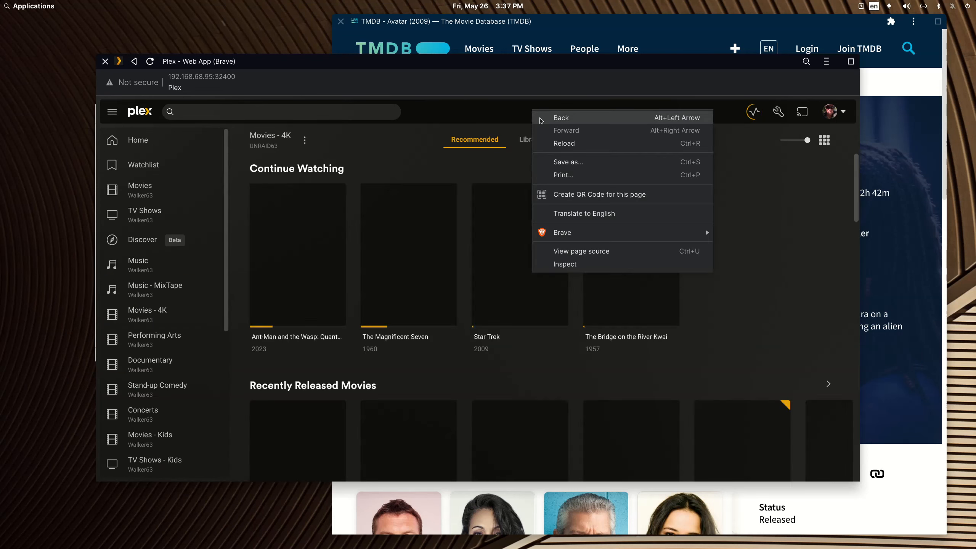
left_click(540, 119)
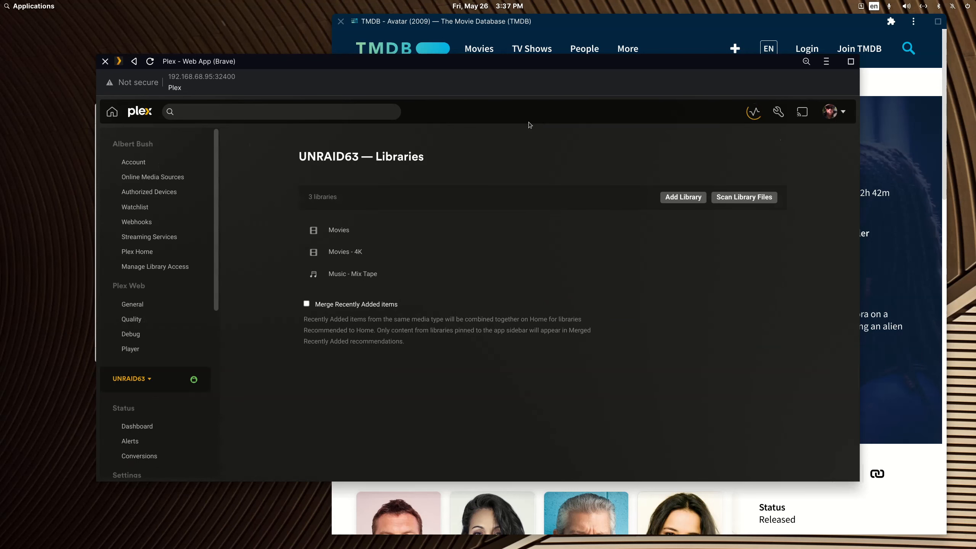
- Choose UNRAID63 as the Plex server to manage
left_click(151, 381)
left_click(147, 382)
left_click(147, 381)
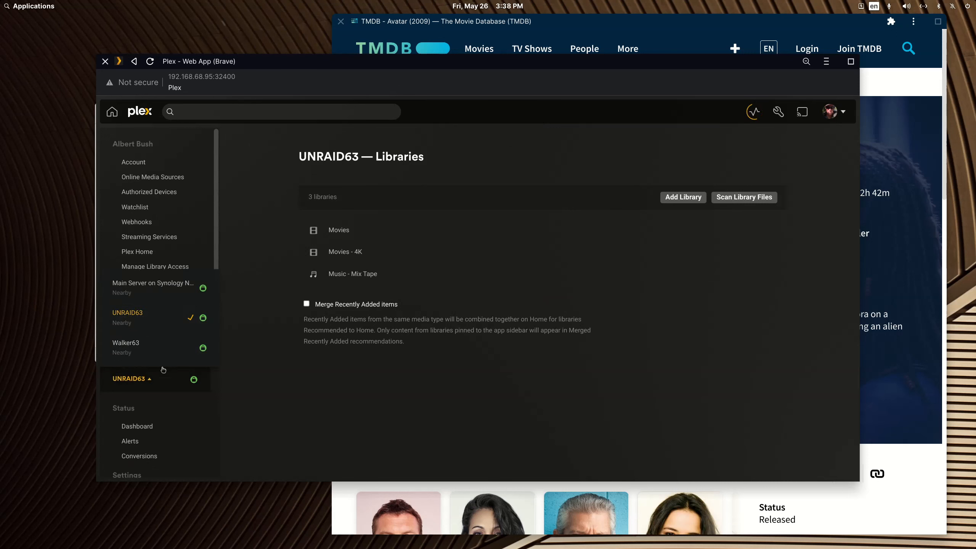
left_click(128, 314)
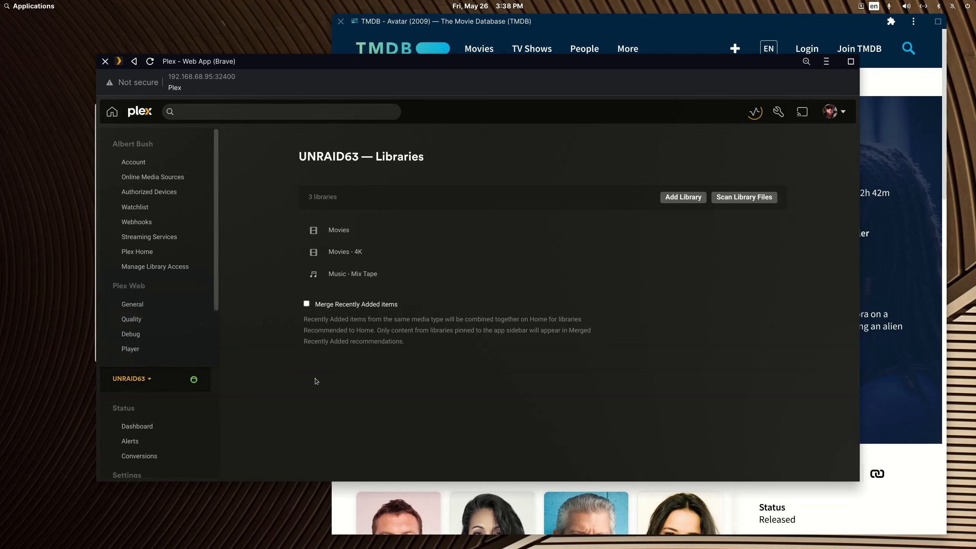
- Open the server's Libraries management page and check the current activity of the Plex servers
scroll(215, 365, "down", 6)
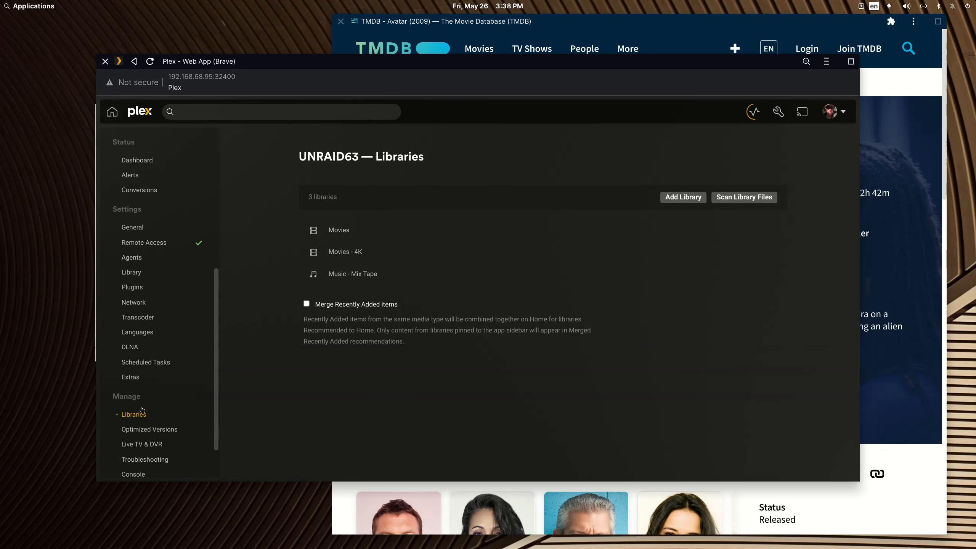
left_click(135, 428)
left_click(133, 414)
left_click(753, 114)
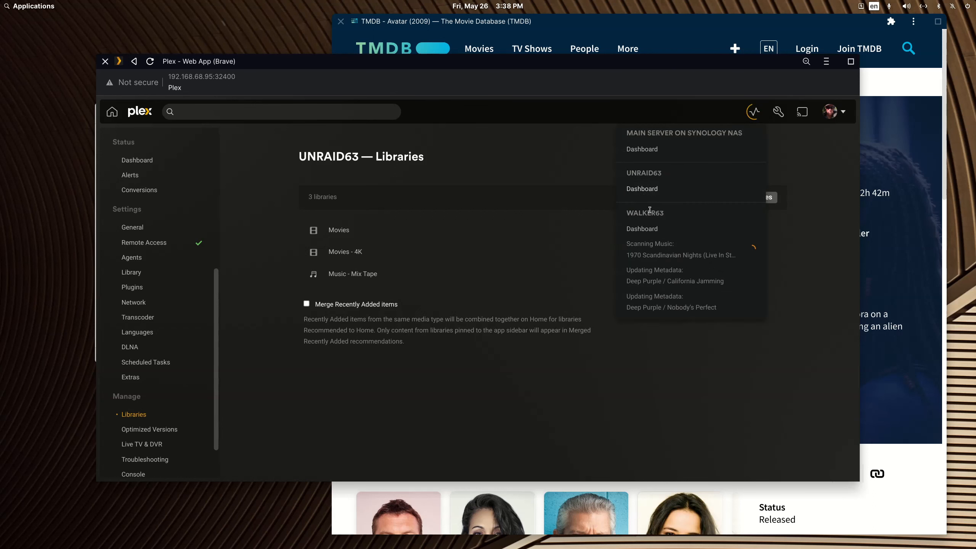
left_click(755, 111)
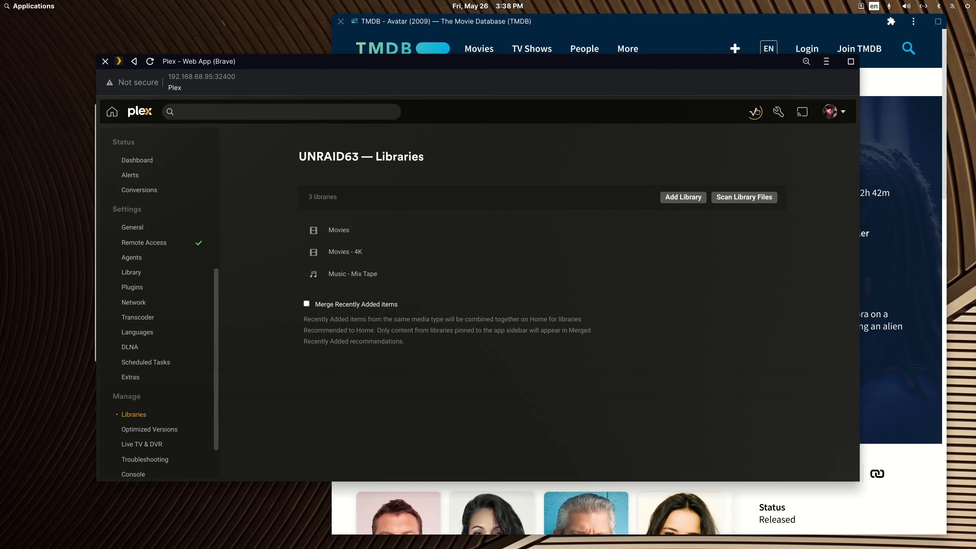
- Start a new library of type Movies named "Movies -Test" and continue to its folder selection
left_click(694, 199)
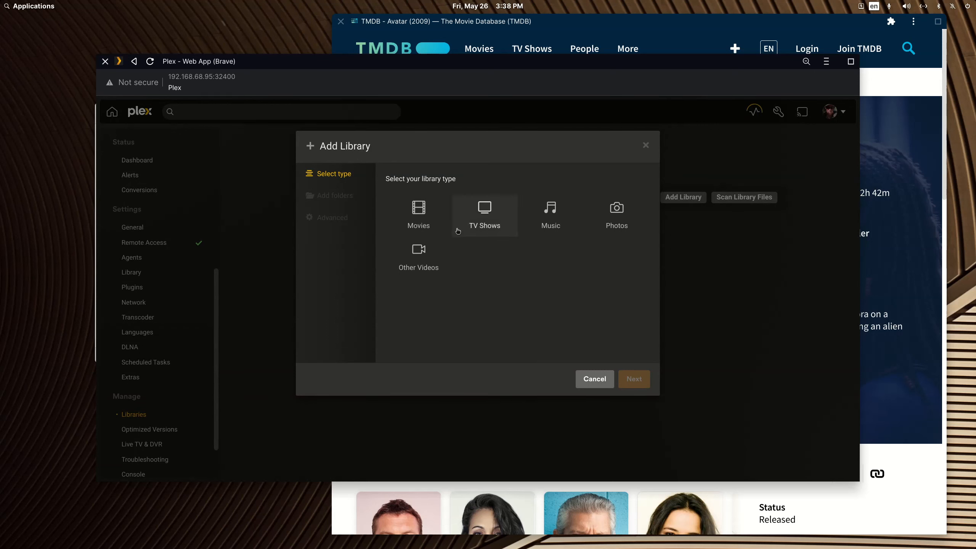
left_click(419, 215)
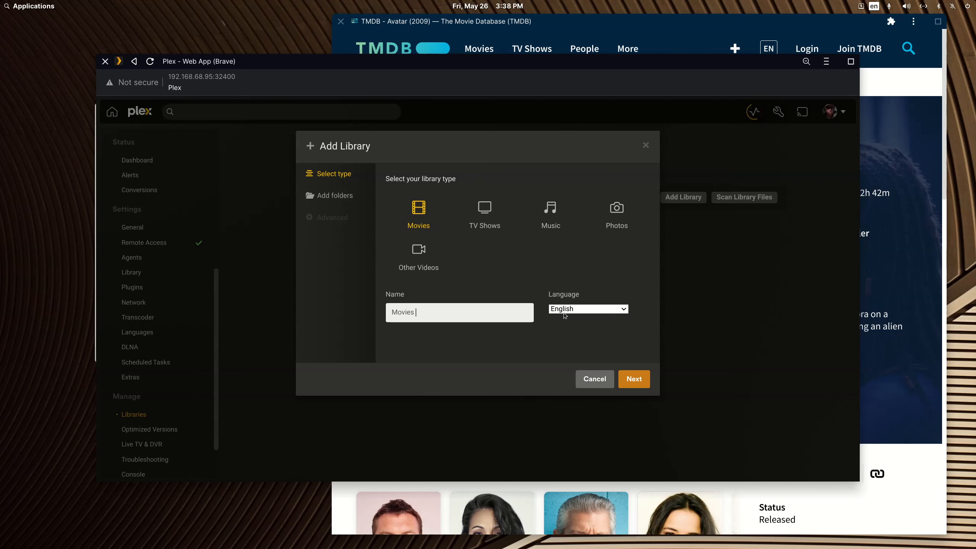
type("-Test")
left_click(646, 384)
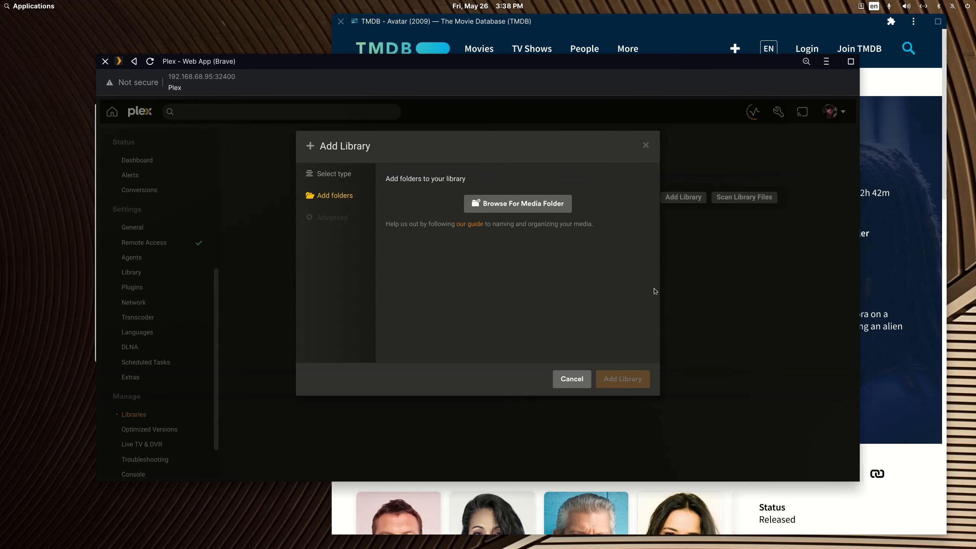
- Browse for the new library's media folder inside /movies
left_click(553, 207)
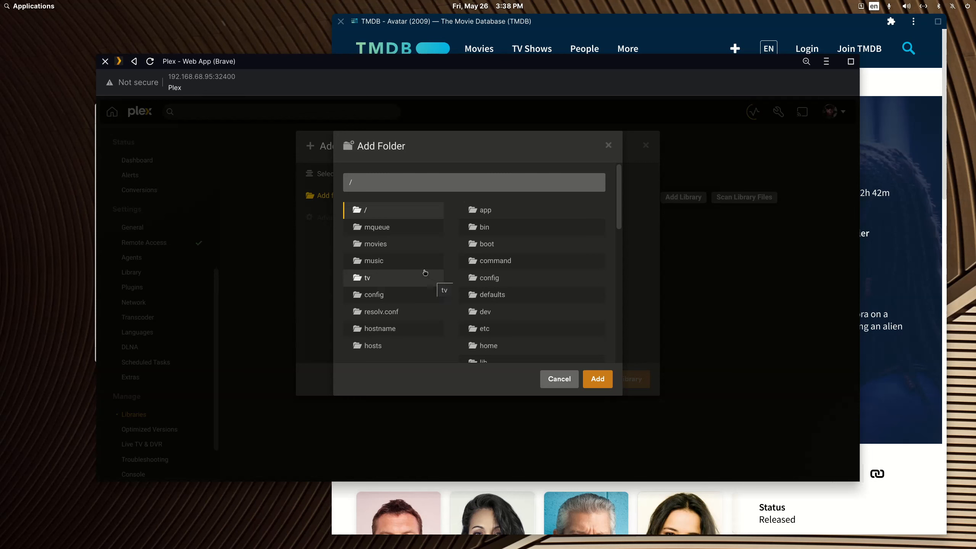
left_click(375, 246)
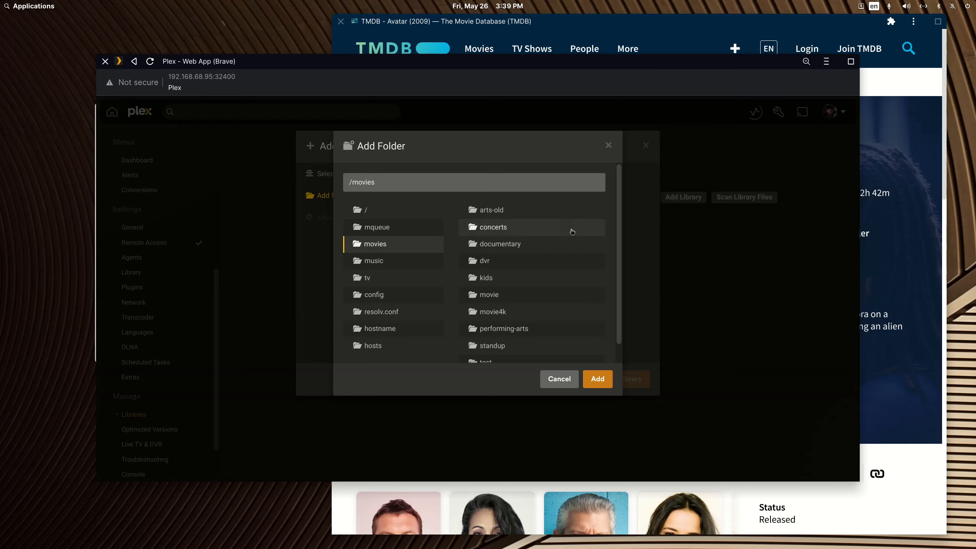
scroll(572, 231, "down", 1)
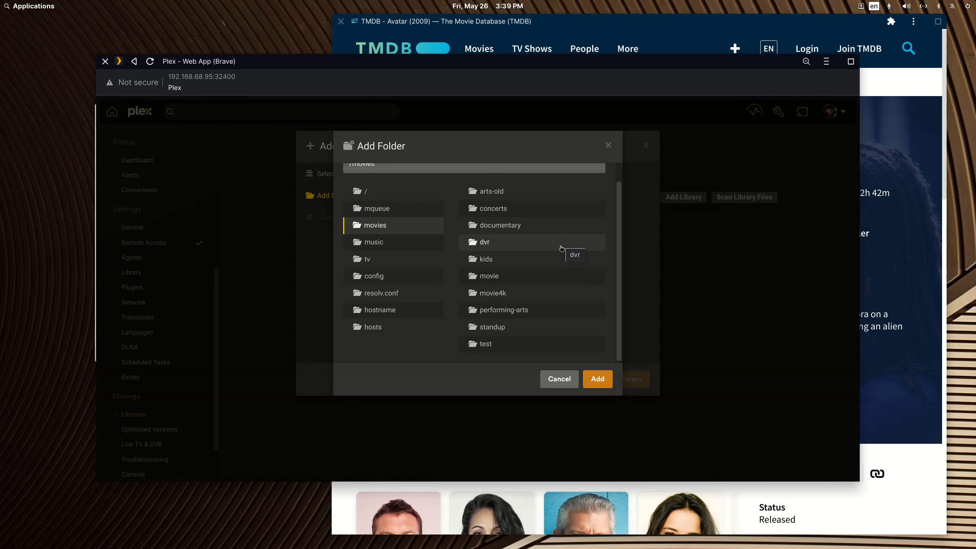
- Add the test folder inside /movies as the media folder of the new library
left_click(489, 345)
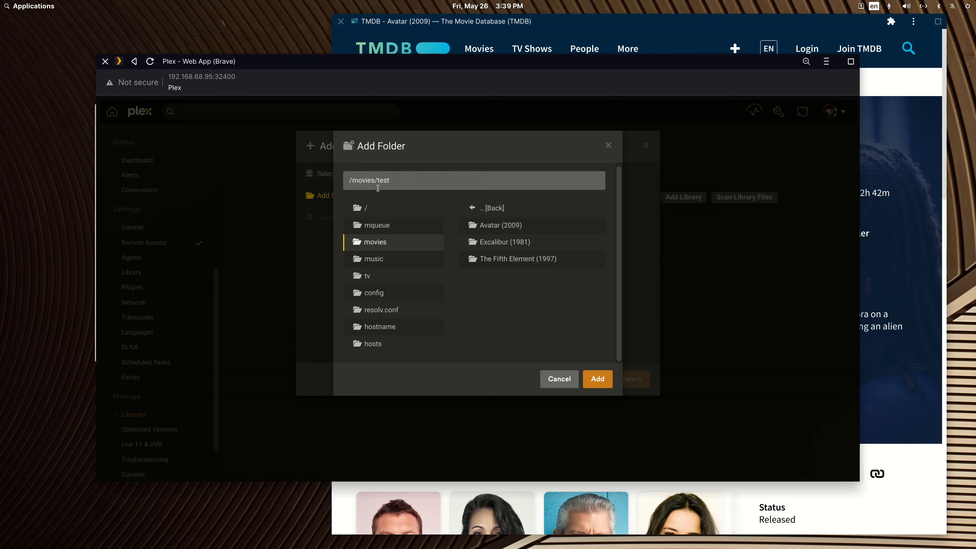
left_click(604, 379)
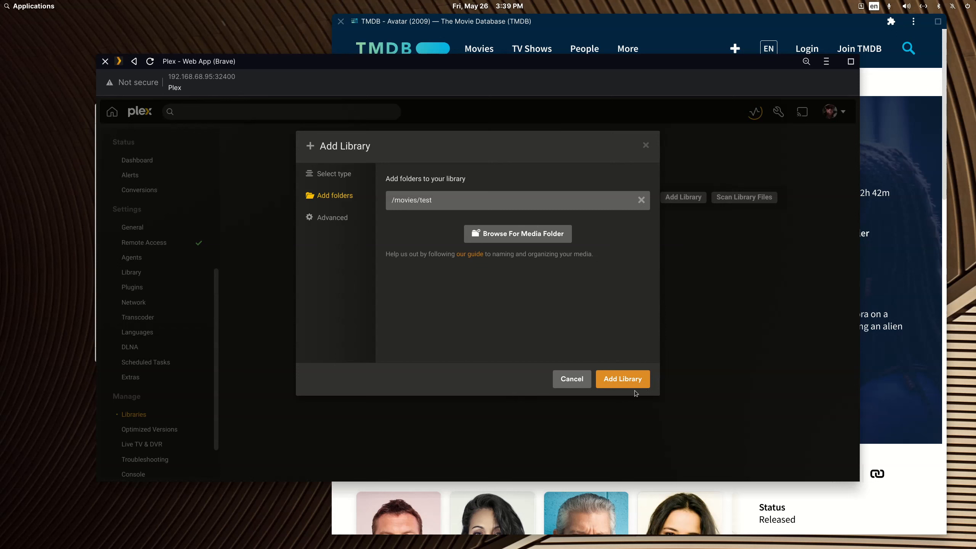
- Set the new library's minimum automatic collection size to 2 in its advanced options and create the library
left_click(341, 222)
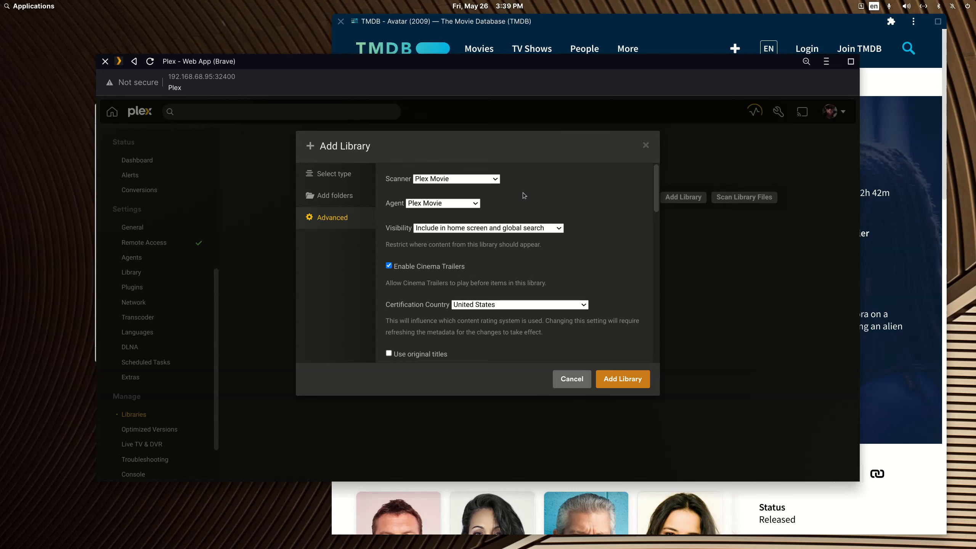
left_click(495, 179)
left_click(496, 180)
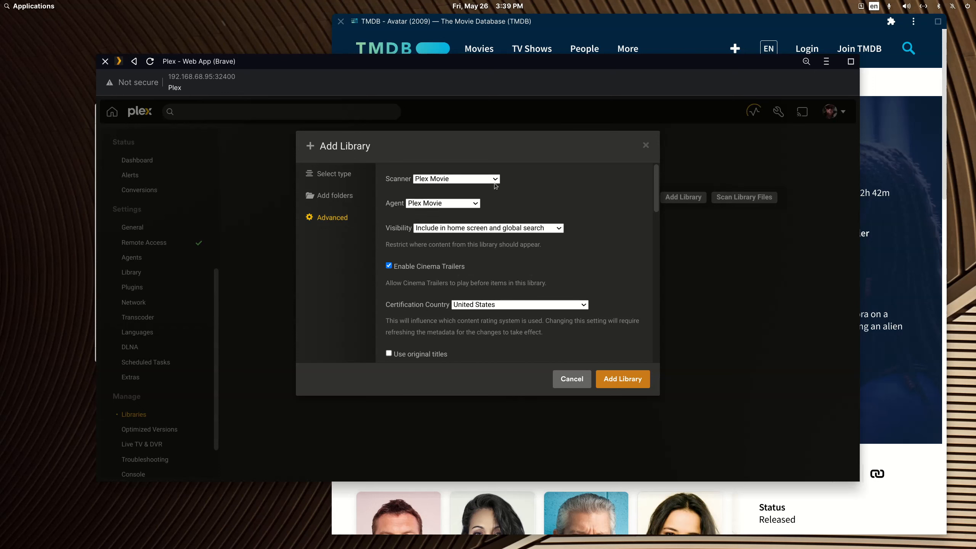
left_click(478, 203)
left_click(478, 205)
scroll(526, 252, "down", 10)
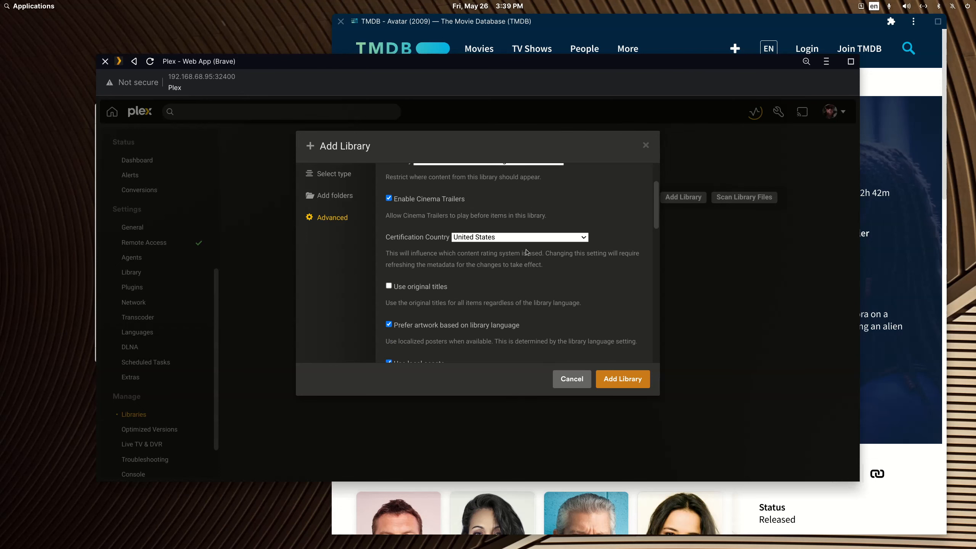
scroll(525, 247, "down", 3)
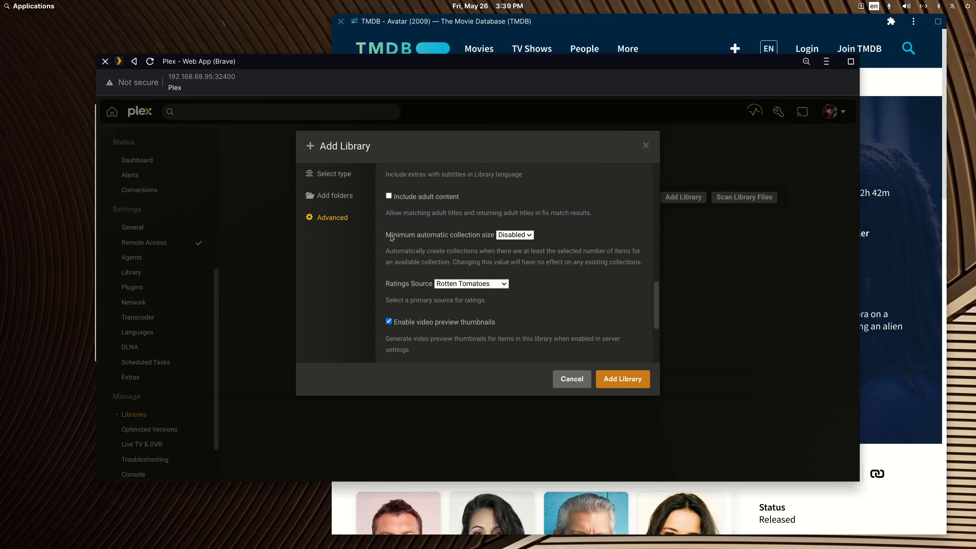
left_click(527, 235)
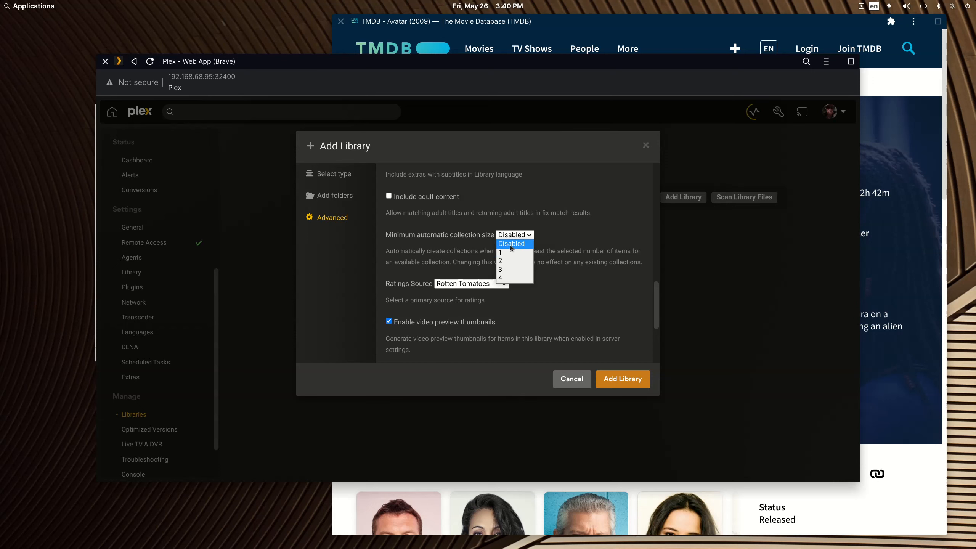
left_click(508, 261)
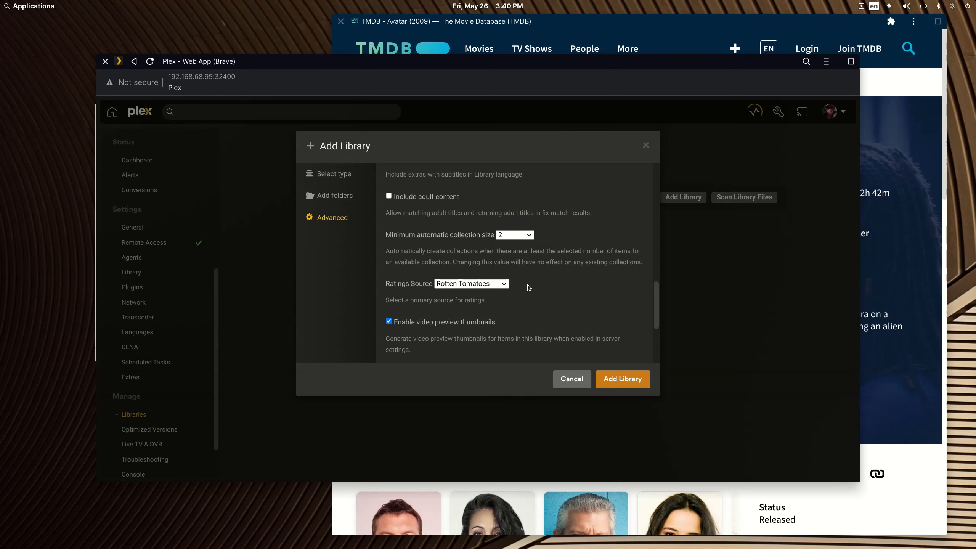
left_click(626, 379)
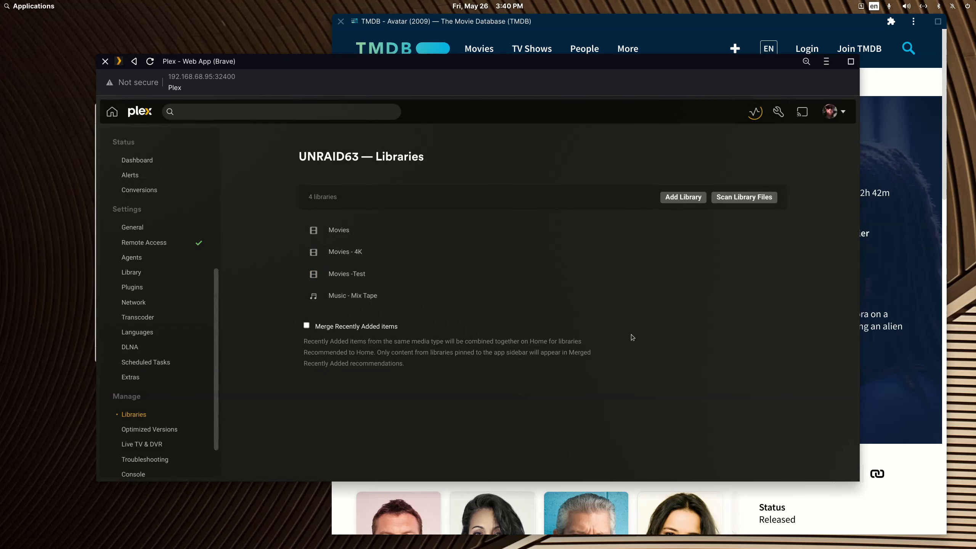
- Check the servers' current activity and open the Movies -Test library
left_click(754, 113)
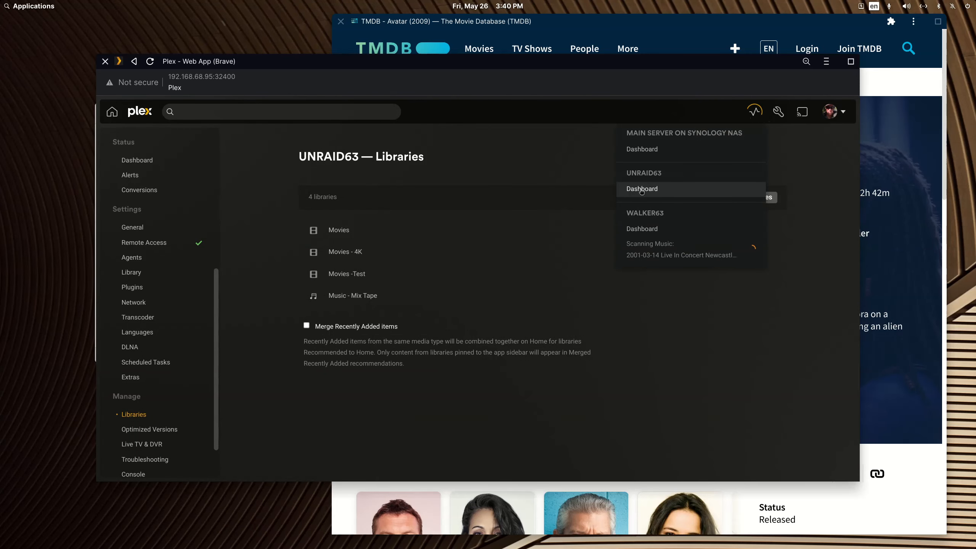
left_click(516, 137)
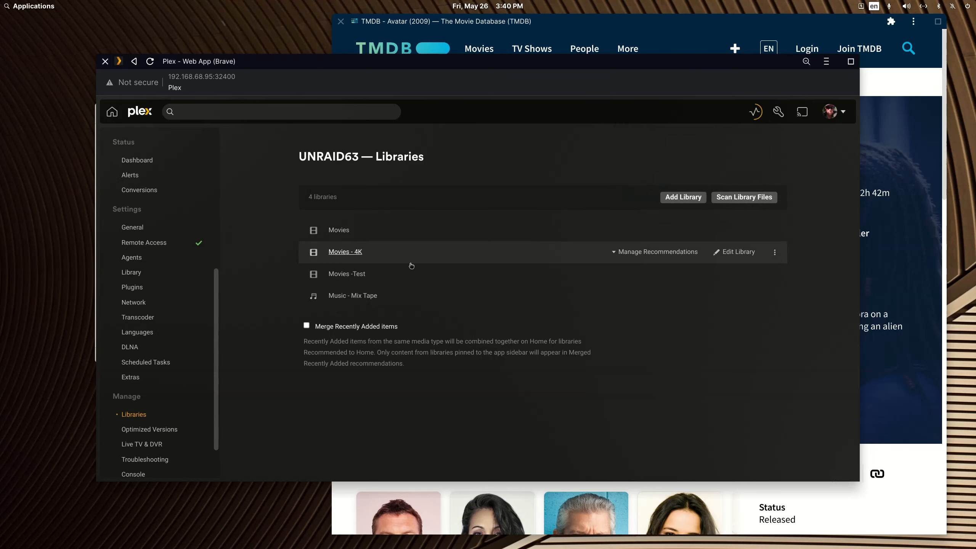
left_click(335, 275)
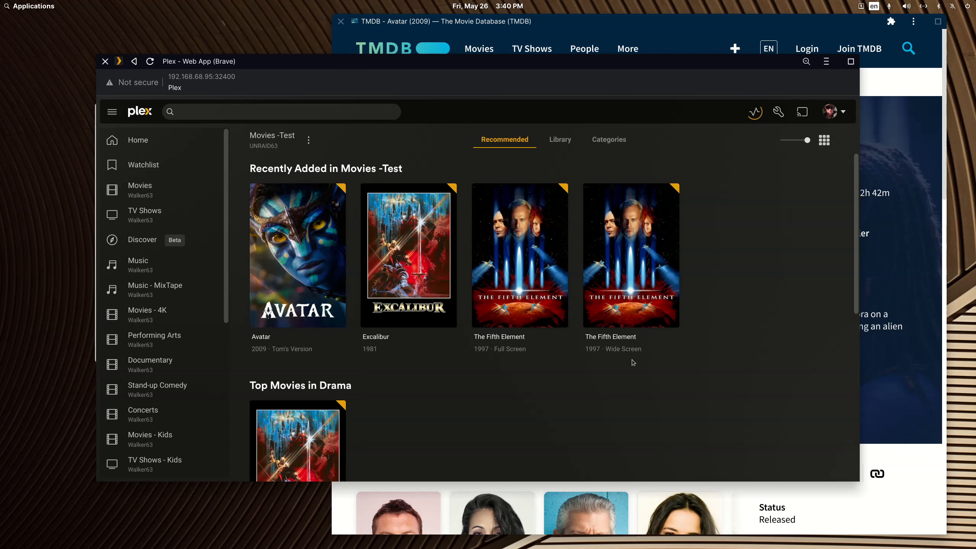
- View the details of the Wide Screen edition of The Fifth Element and return to the Movies -Test library
left_click(674, 232)
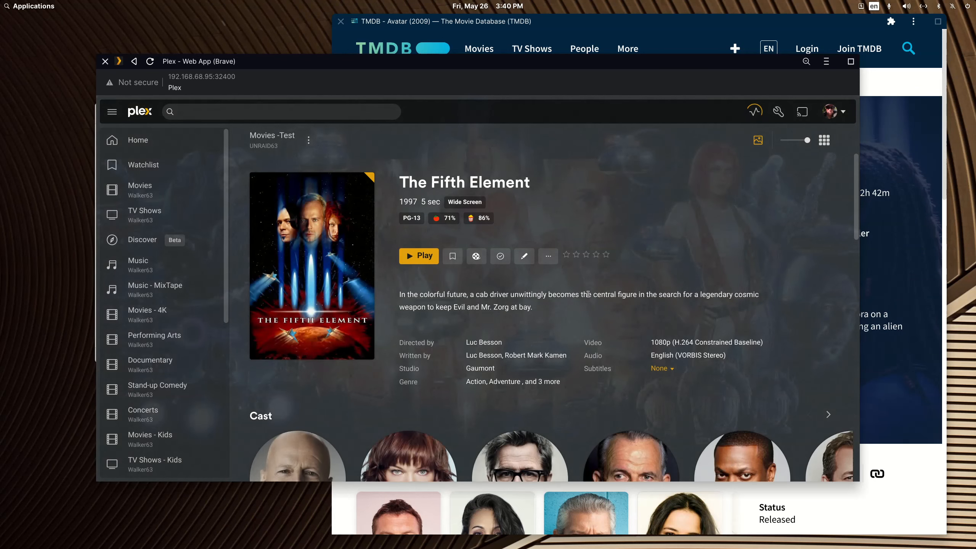
right_click(536, 168)
left_click(542, 172)
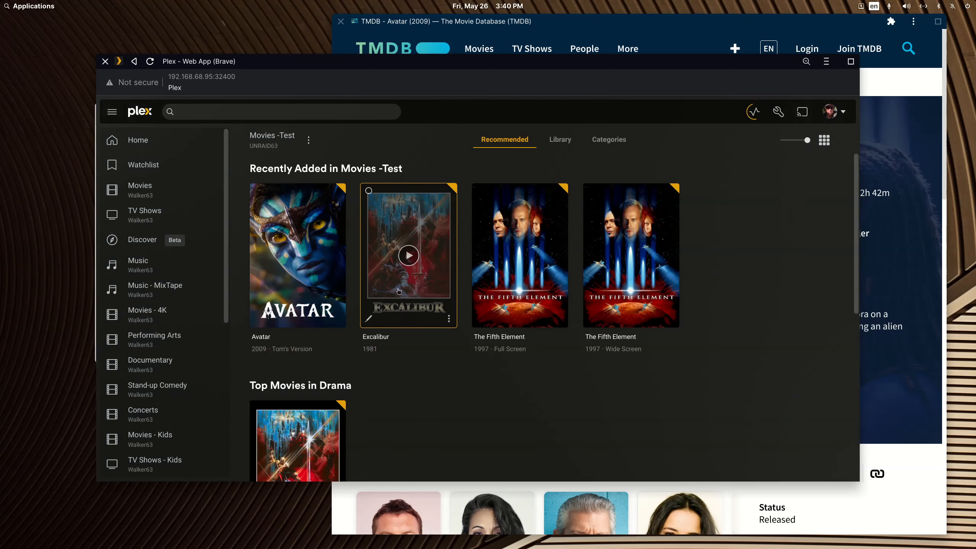
- Examine the Excalibur movie page, including its cast, reviews, trailer and related movies
left_click(440, 257)
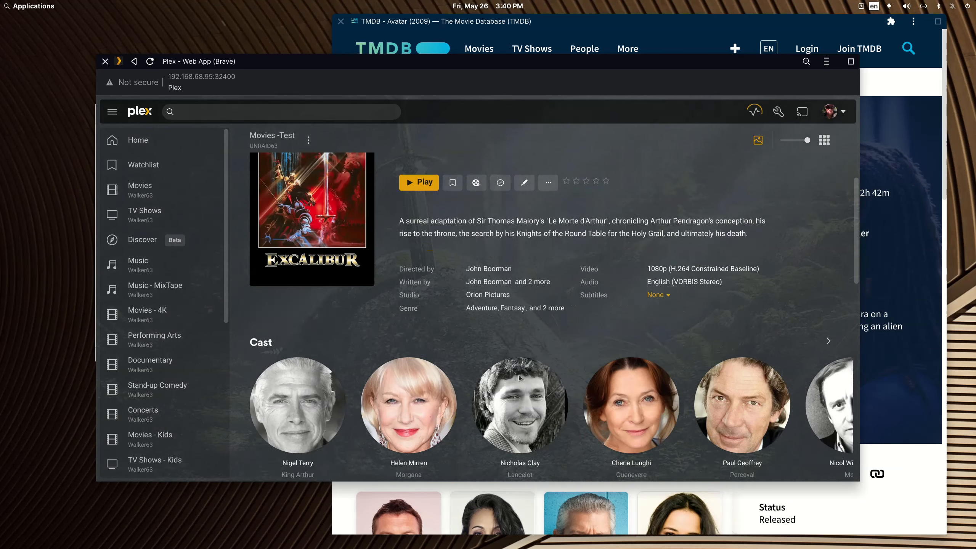
scroll(519, 378, "down", 2)
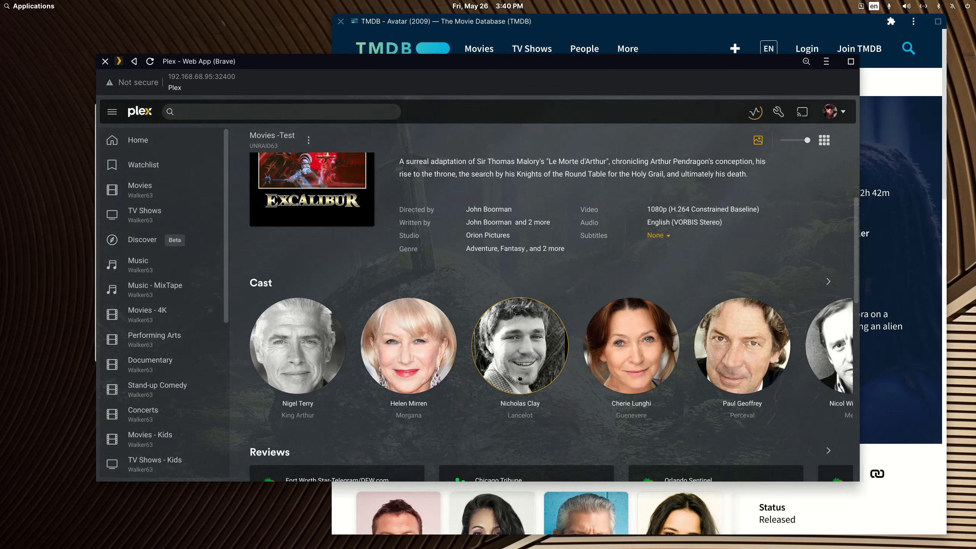
scroll(519, 378, "down", 5)
scroll(519, 375, "down", 8)
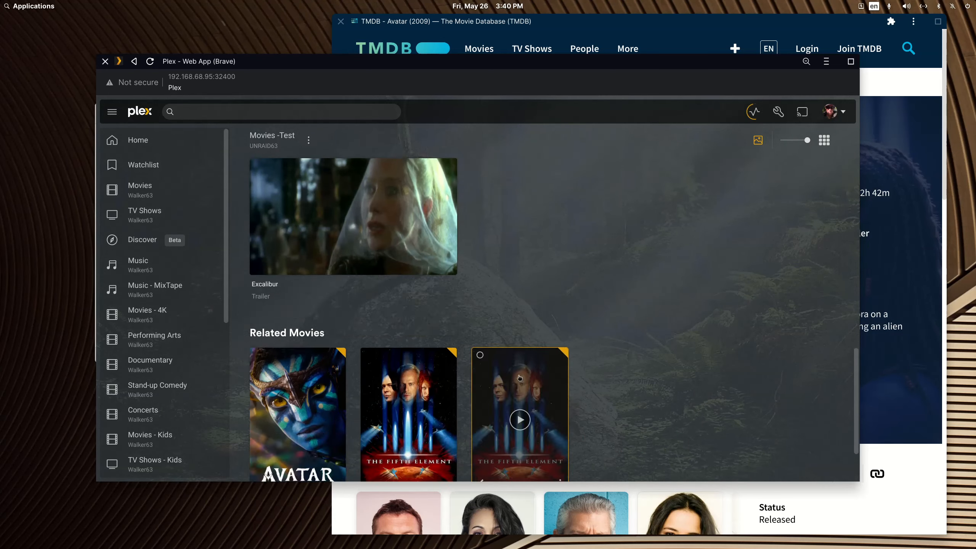
scroll(518, 375, "up", 13)
scroll(518, 375, "up", 4)
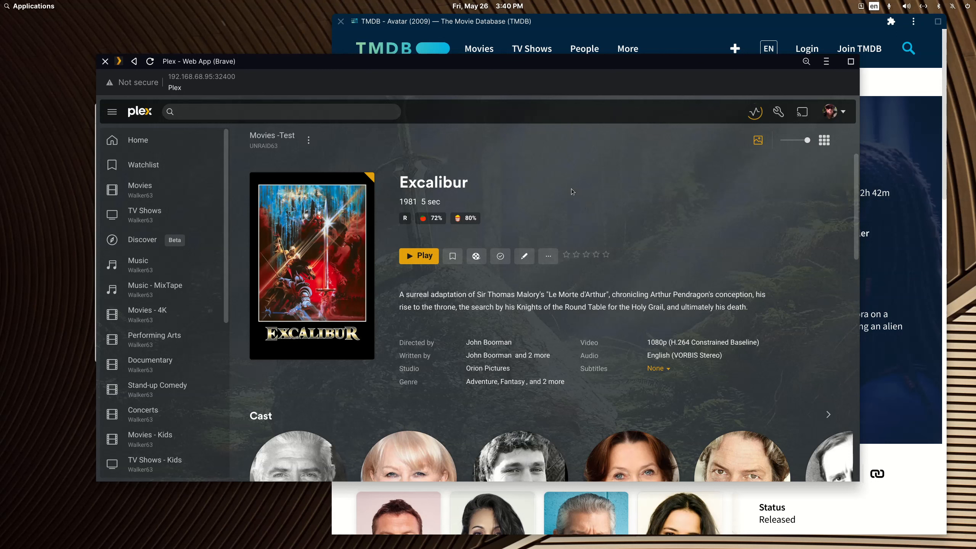
- Review the general and advanced options of the Movies -Test library and close them without saving
left_click(308, 141)
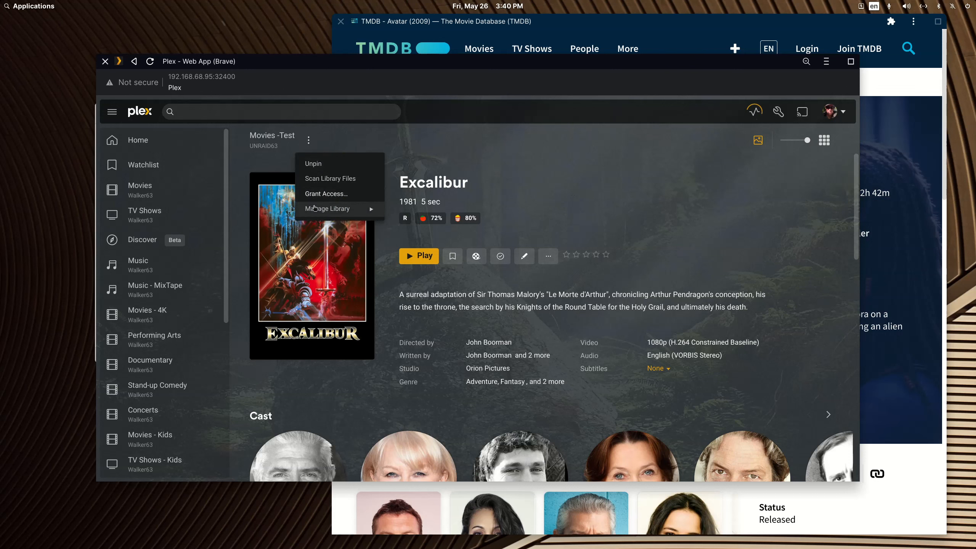
mouse_move(314, 208)
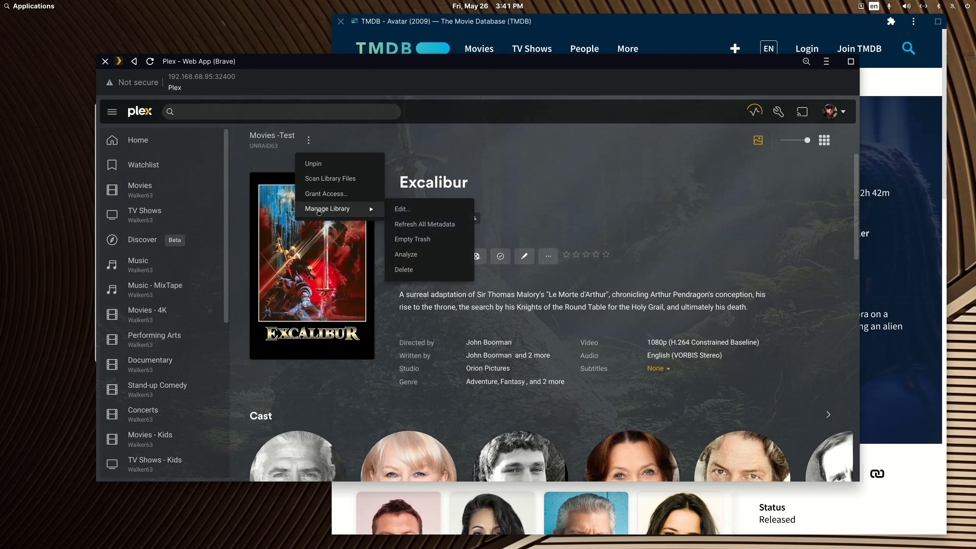
left_click(410, 210)
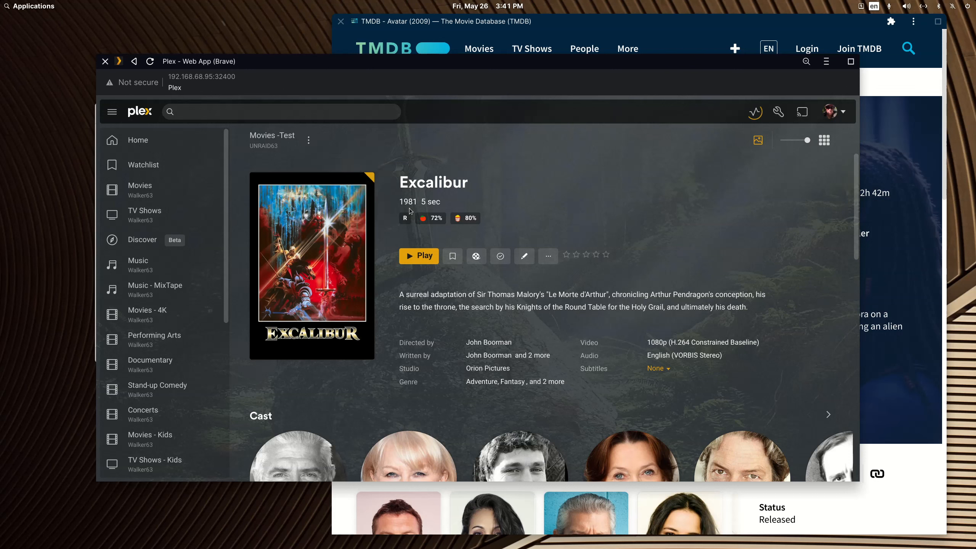
scroll(412, 212, "down", 5)
scroll(412, 212, "up", 5)
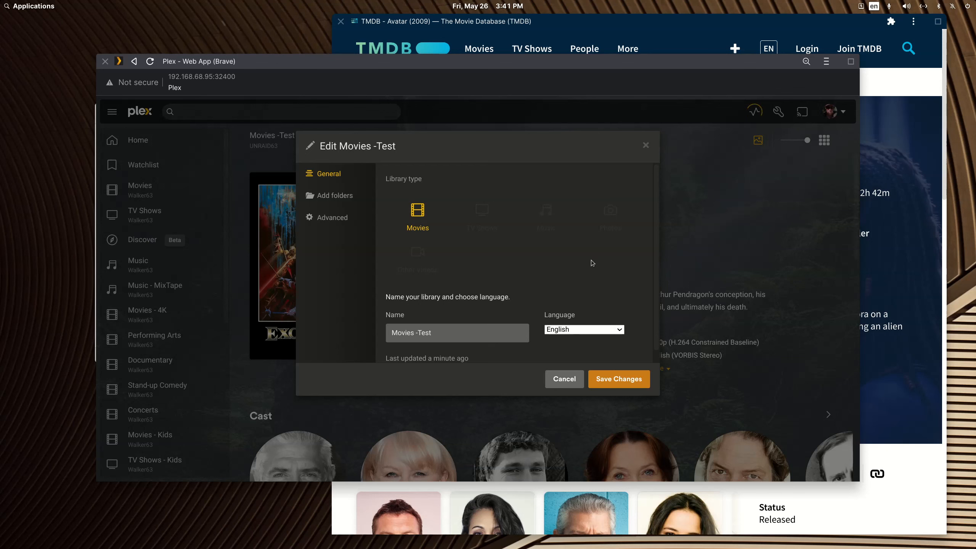
scroll(591, 259, "down", 1)
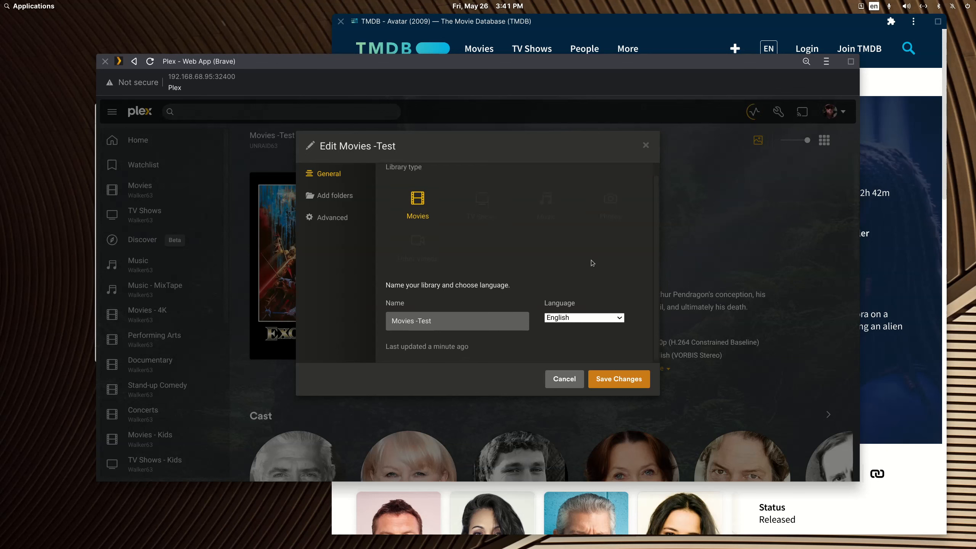
left_click(327, 217)
scroll(457, 270, "down", 5)
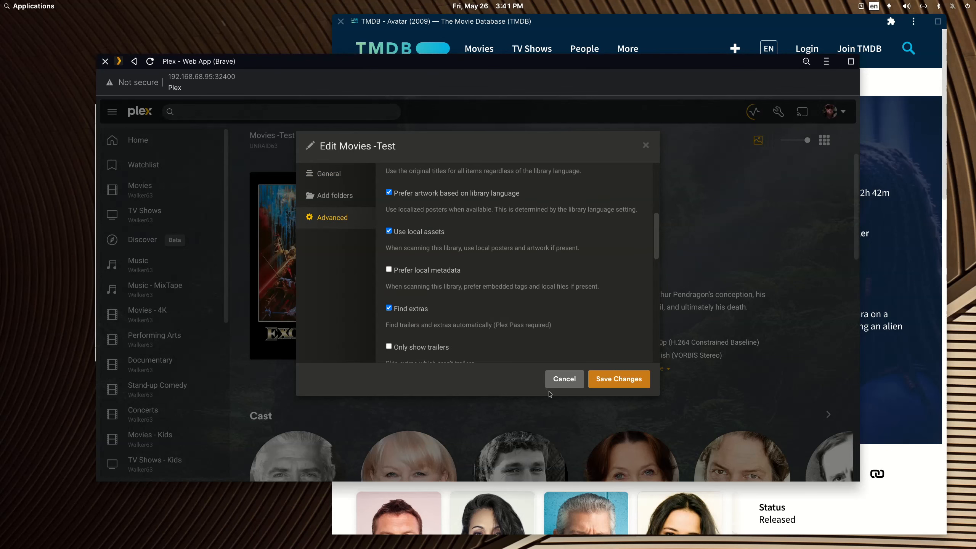
left_click(558, 381)
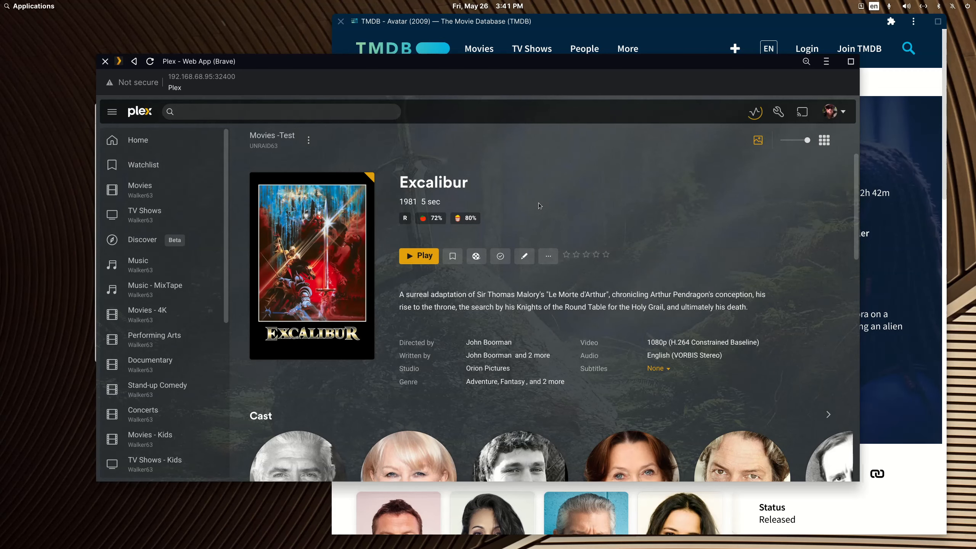
- Look at the subtitle options available for Excalibur and leave them without choosing one
left_click(655, 369)
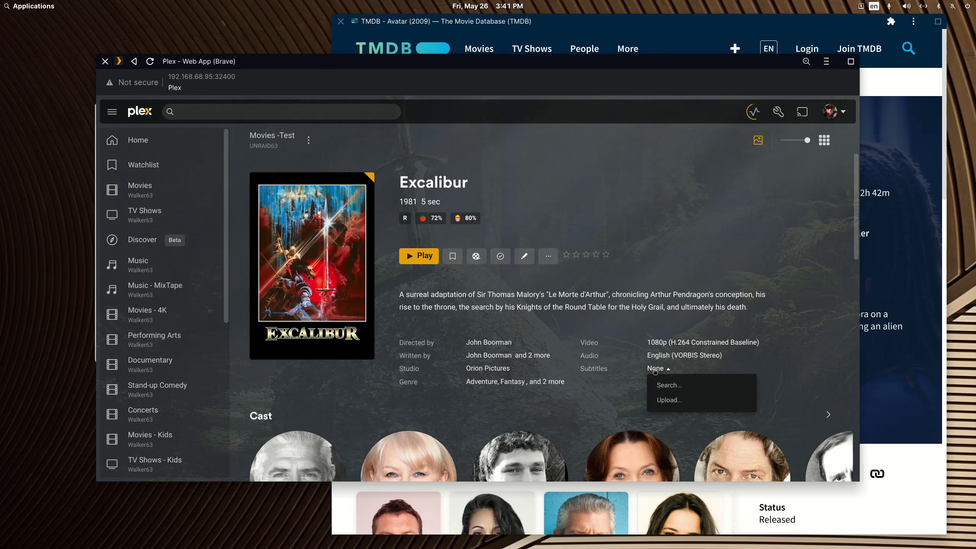
left_click(636, 375)
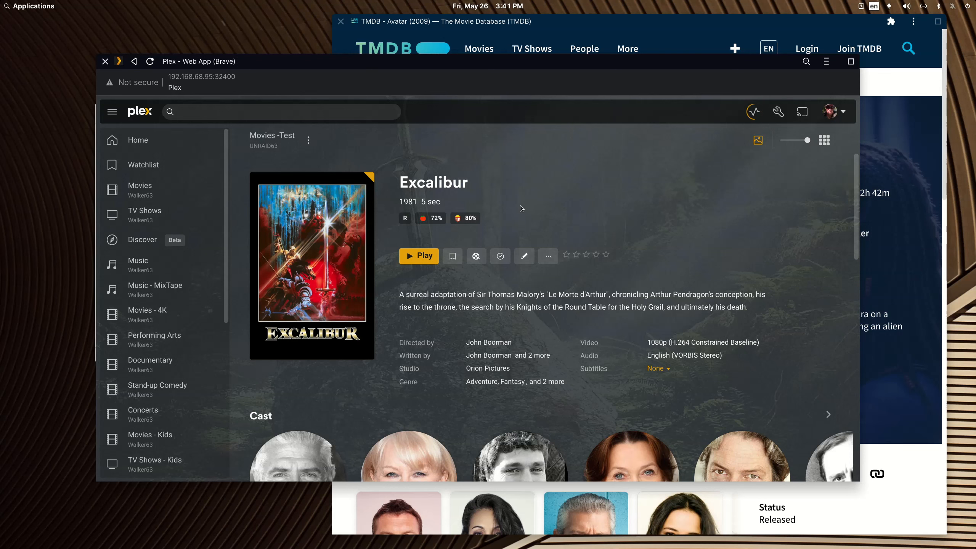
- Open the Plex settings and review the server's list of libraries and its General options
left_click(778, 112)
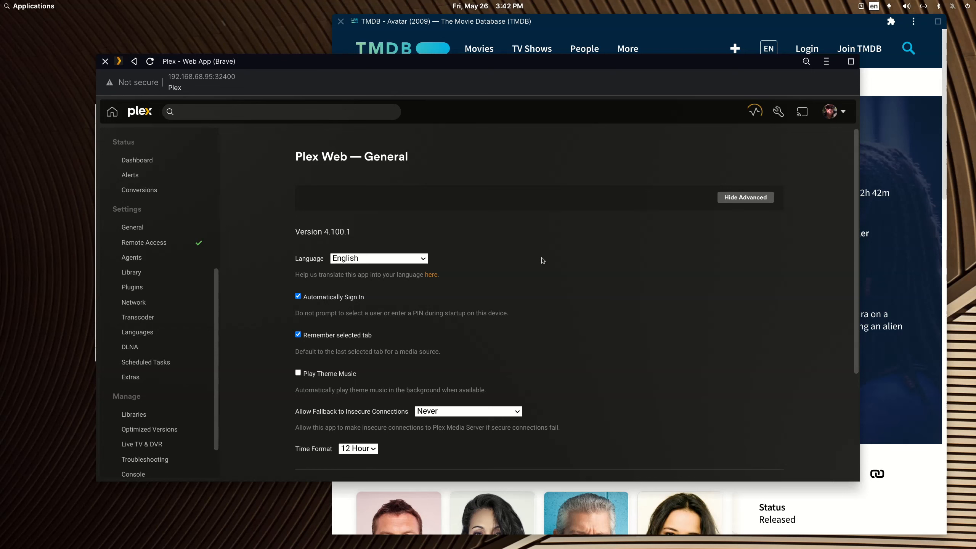
left_click(134, 414)
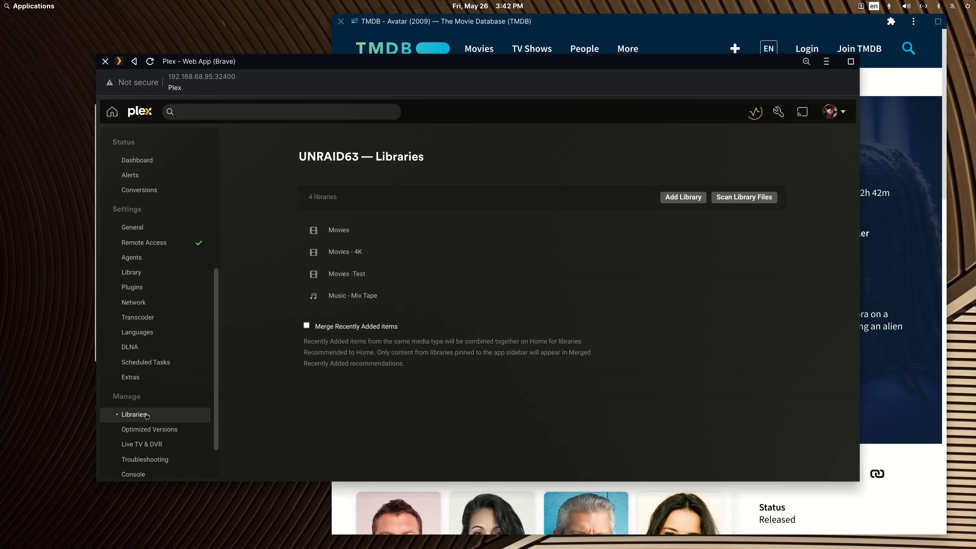
left_click(132, 227)
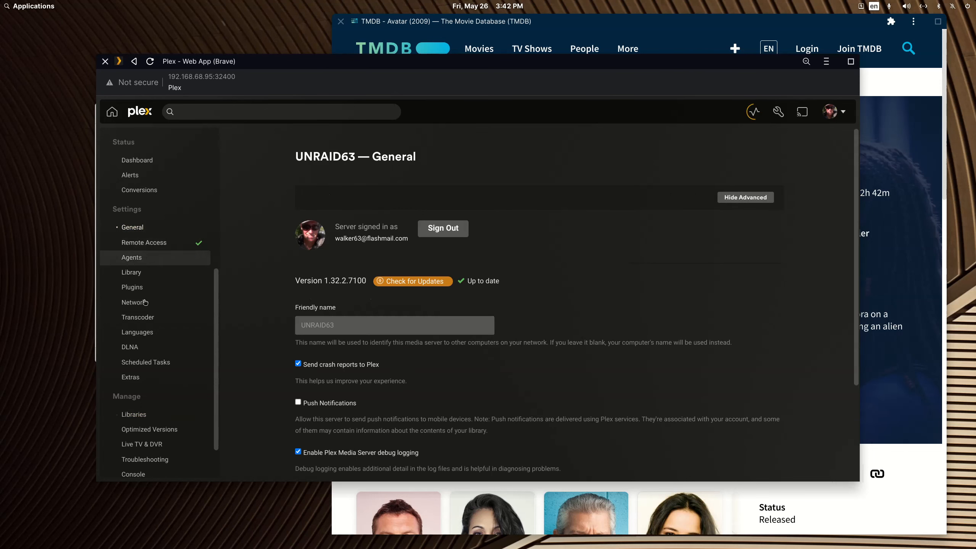
scroll(148, 363, "down", 2)
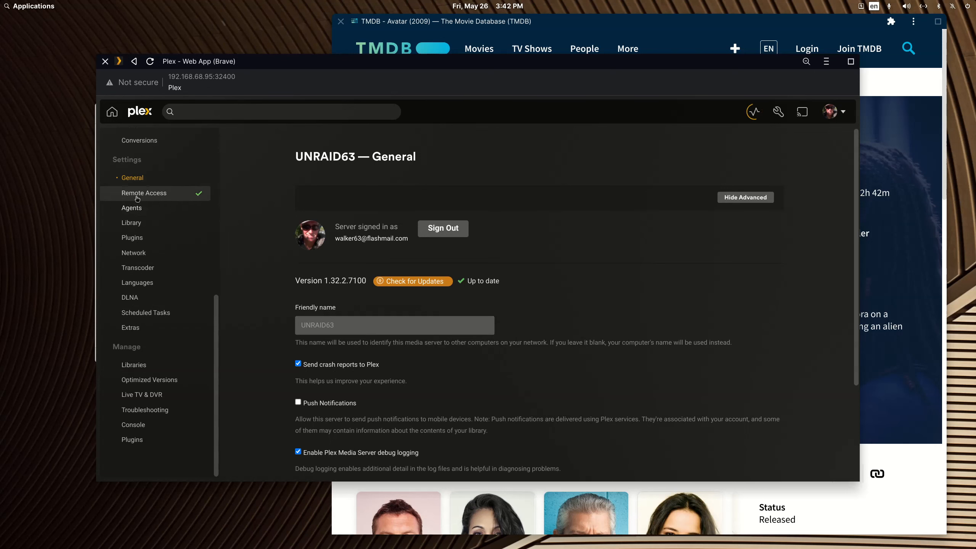
scroll(370, 313, "down", 3)
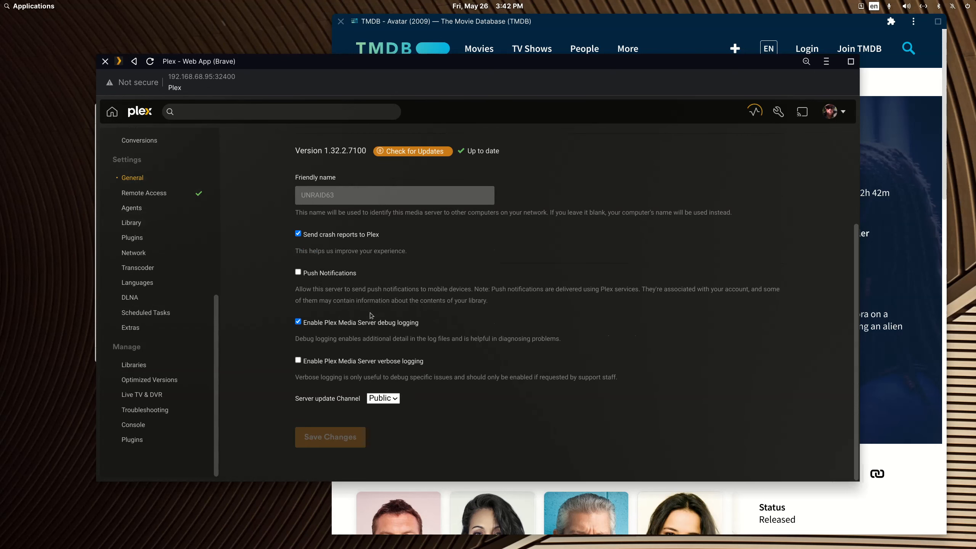
- Open the server's Library settings and change the library scan interval to every 2 hours
left_click(134, 224)
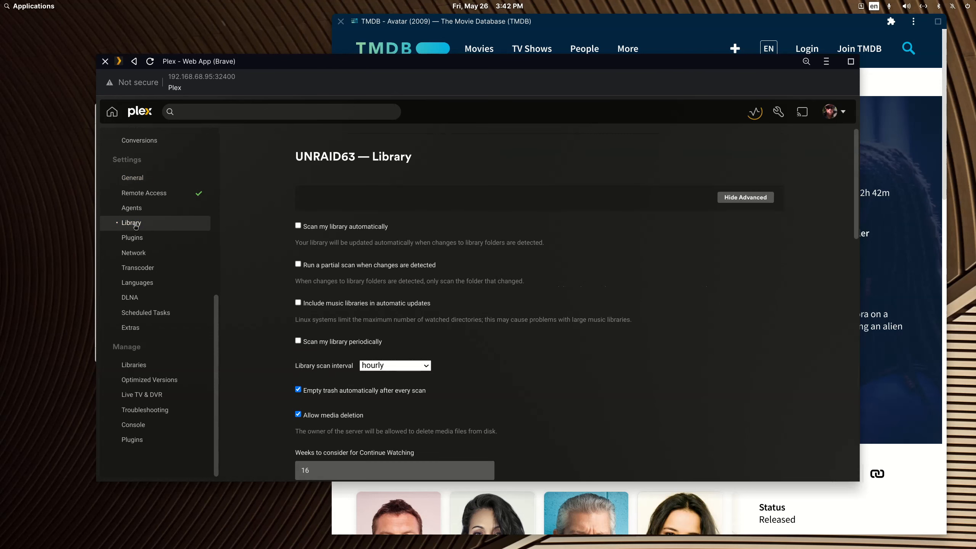
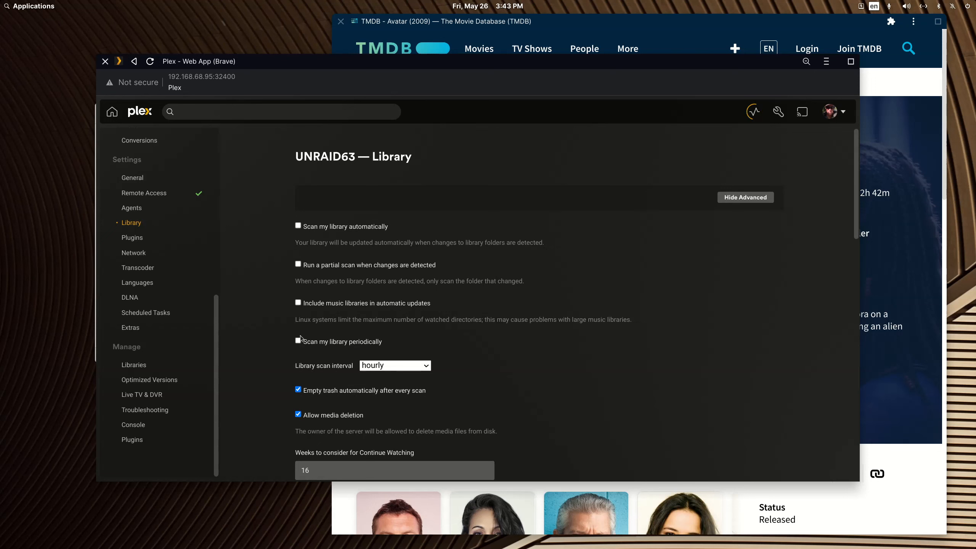
left_click(426, 366)
left_click(406, 405)
left_click(427, 366)
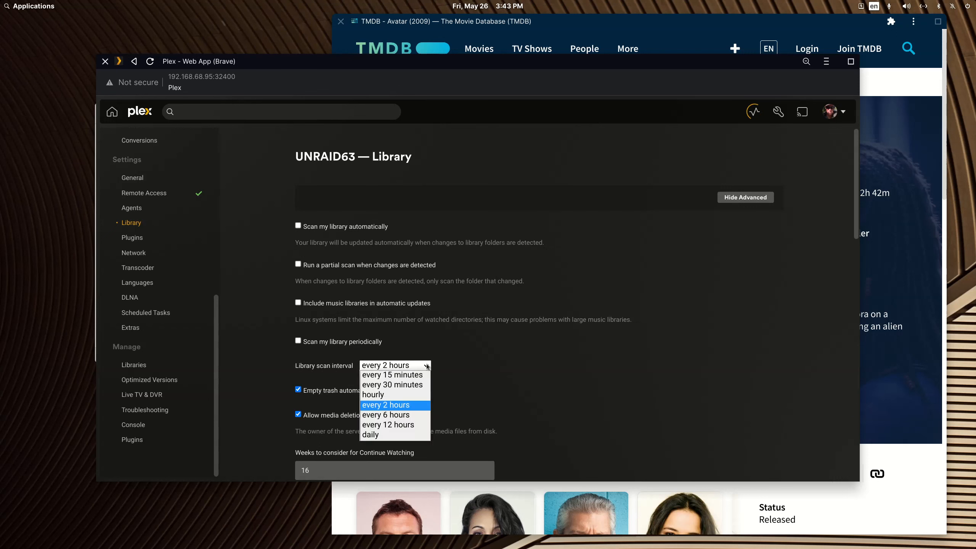
left_click(428, 366)
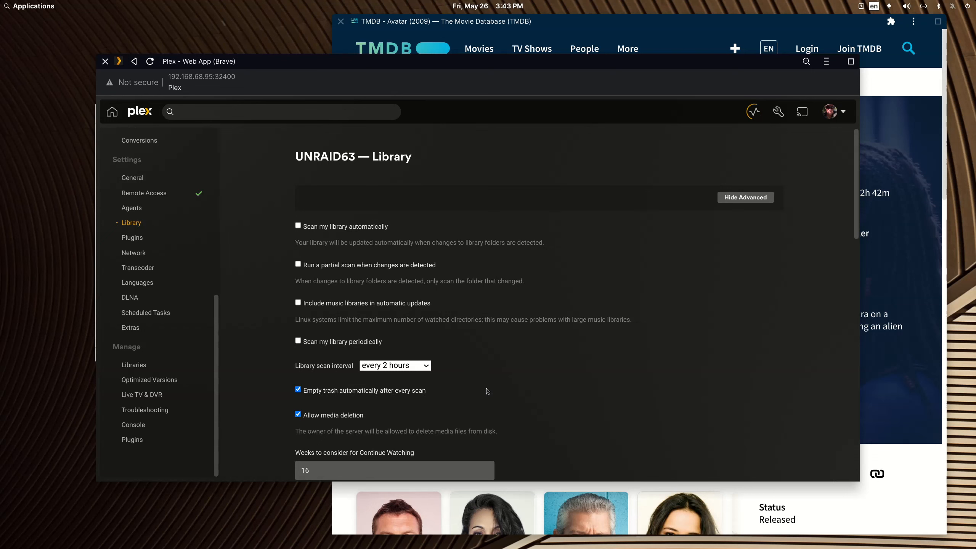
- Review the Continue Watching and video playback options in the Library settings, and leave them for the list of libraries without saving
scroll(514, 357, "down", 3)
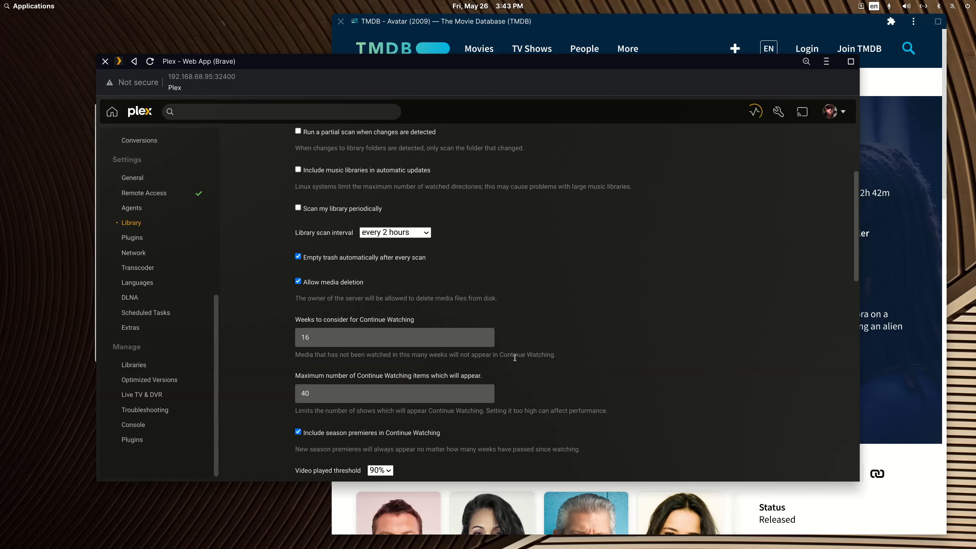
scroll(515, 357, "down", 2)
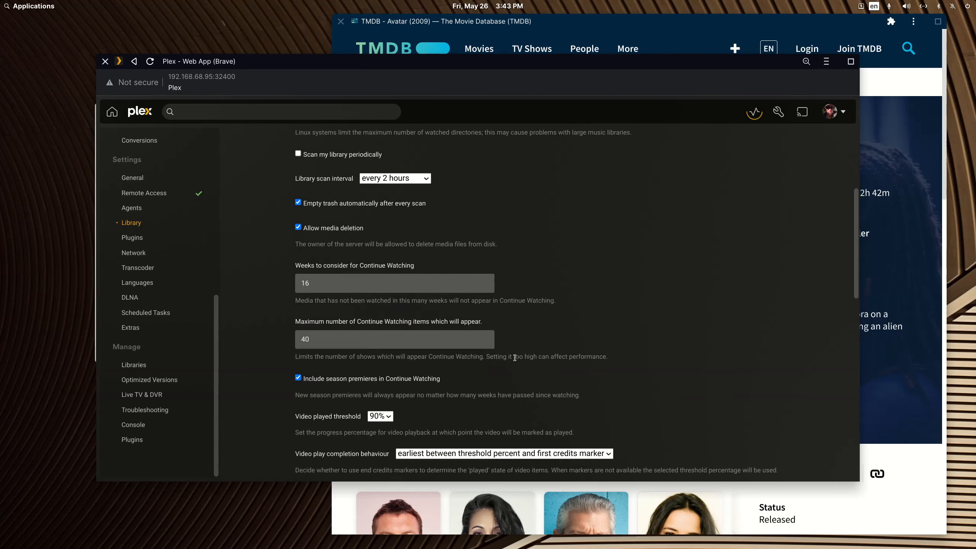
scroll(461, 307, "up", 5)
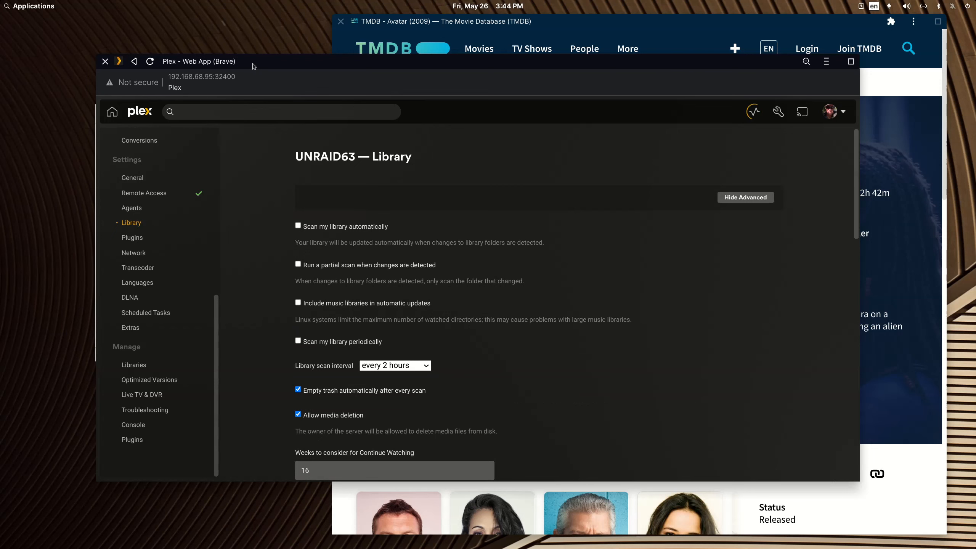
left_click_drag(253, 66, 258, 68)
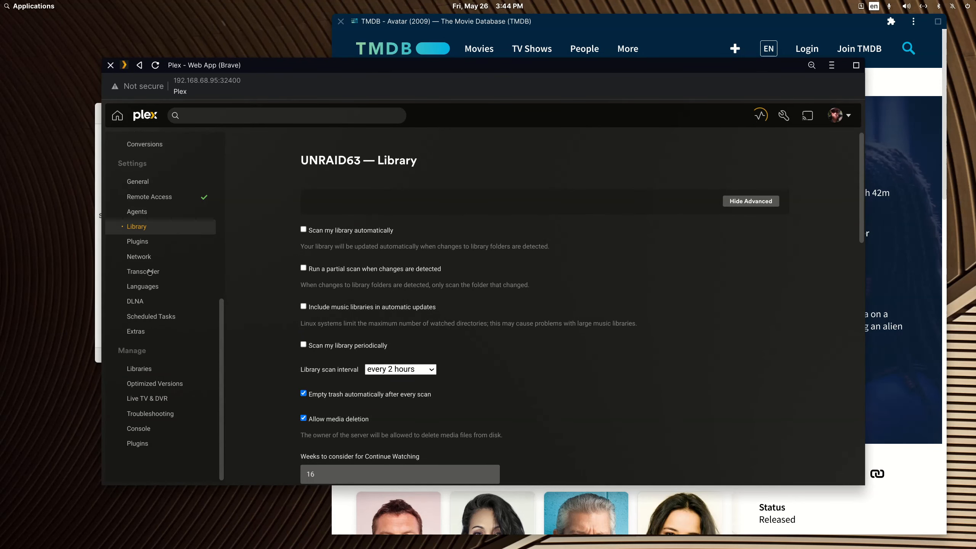
left_click(147, 373)
- Move the Plex window out of the way and go from the Movie 2 folder back to Media in the file manager
left_click_drag(343, 70, 975, 141)
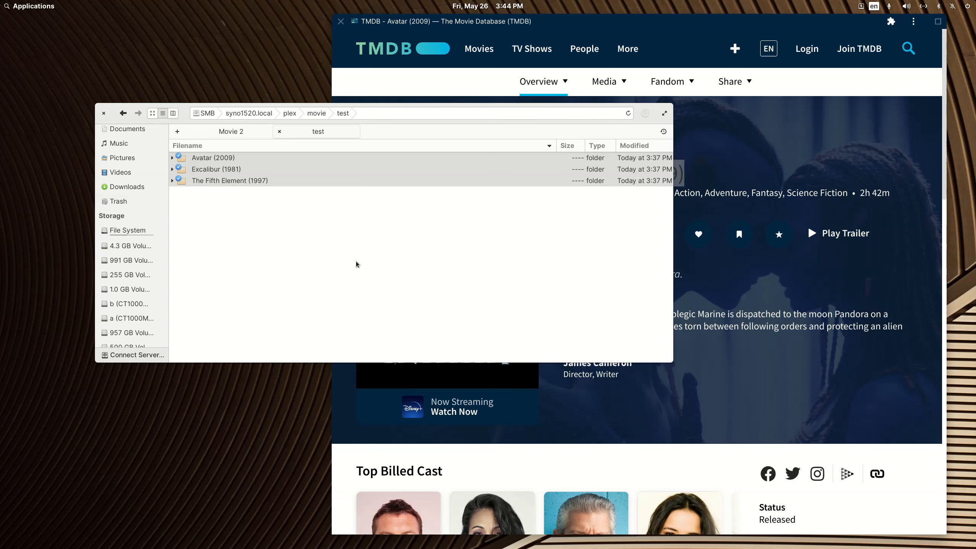
left_click(235, 131)
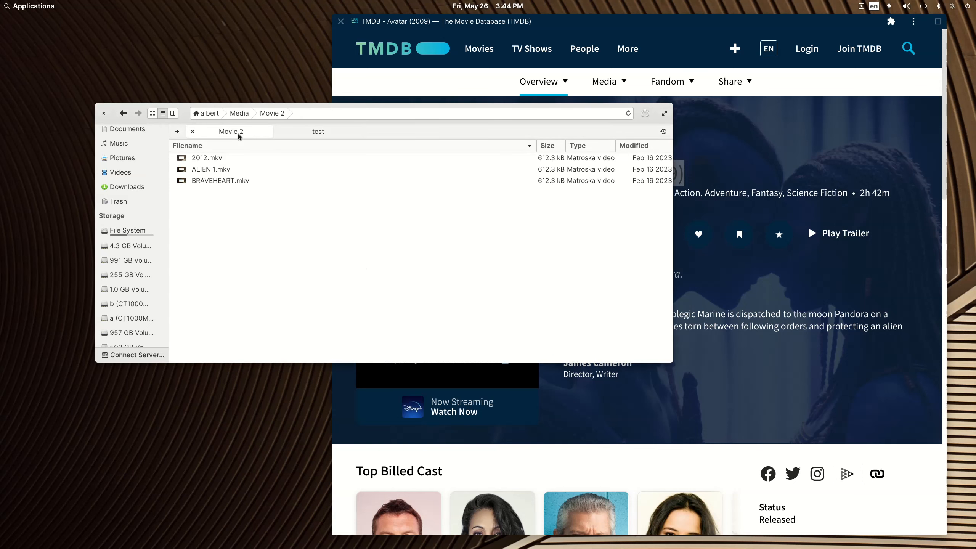
left_click(123, 113)
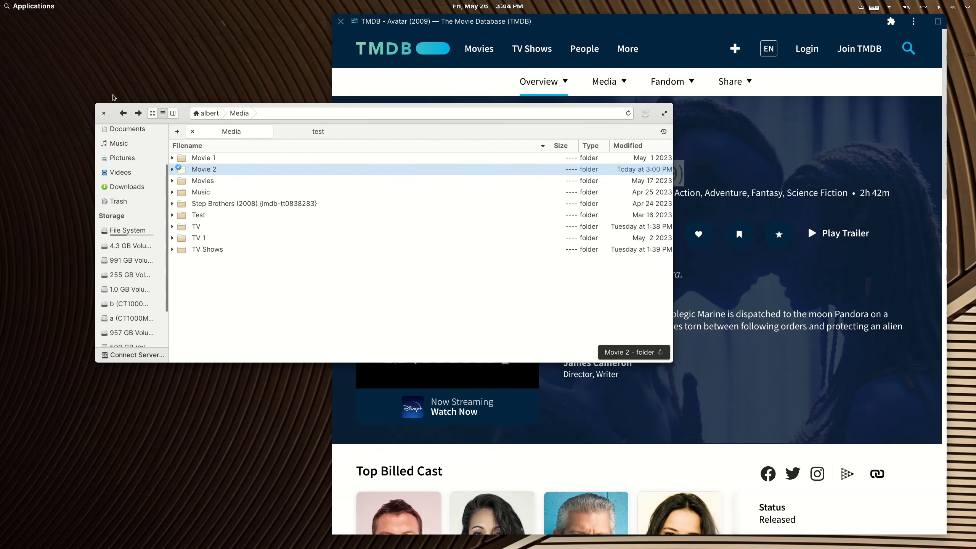
- Launch FileBot, look through the available rename presets without applying one, and close it
left_click(50, 6)
type("filebot")
left_click(45, 65)
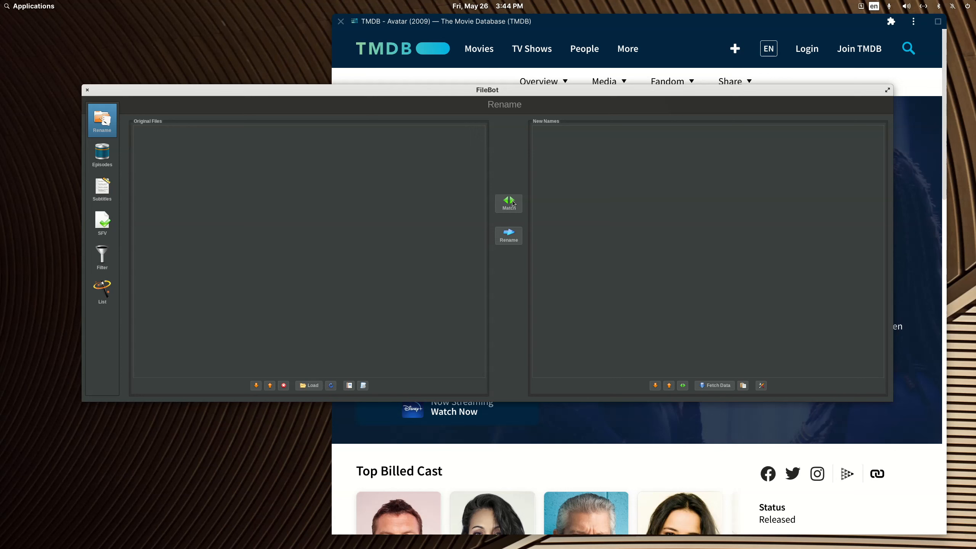
left_click(362, 387)
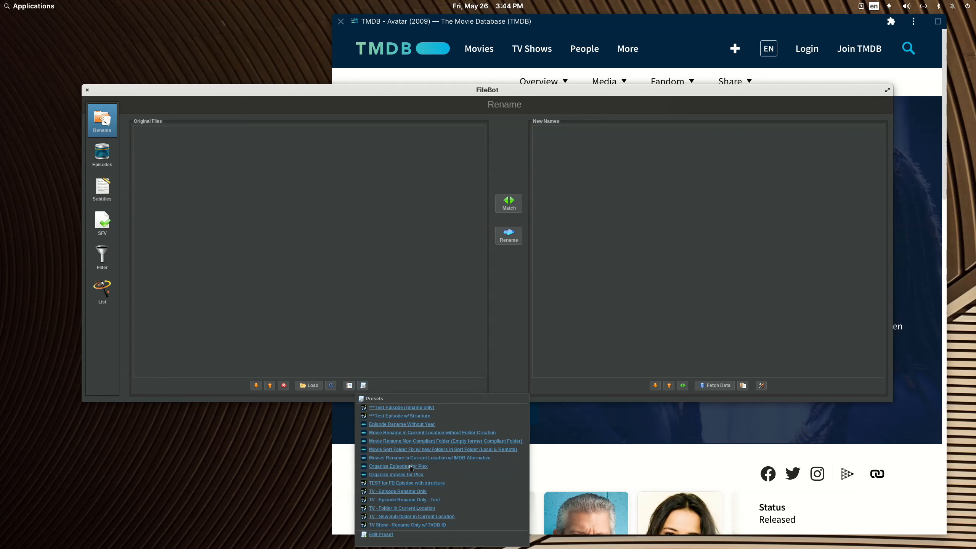
left_click(410, 352)
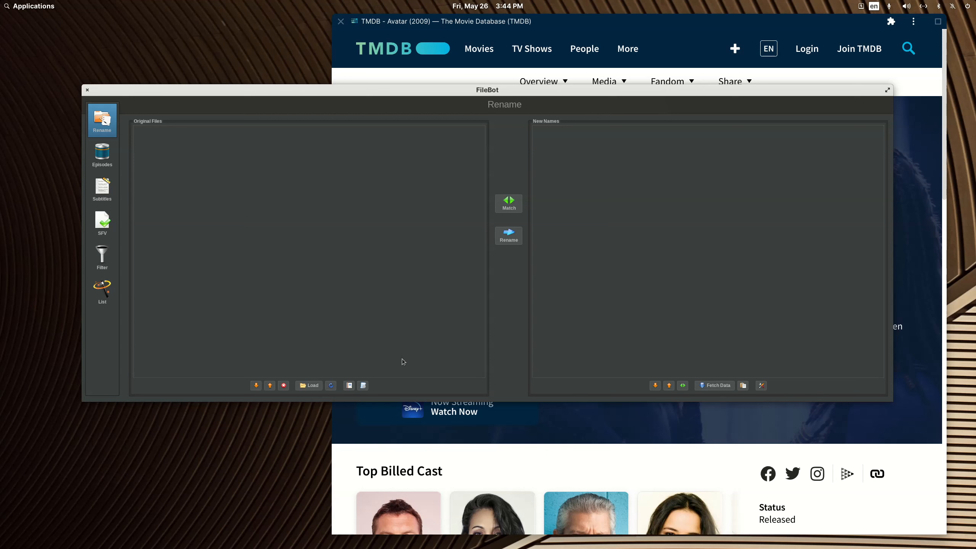
left_click(363, 385)
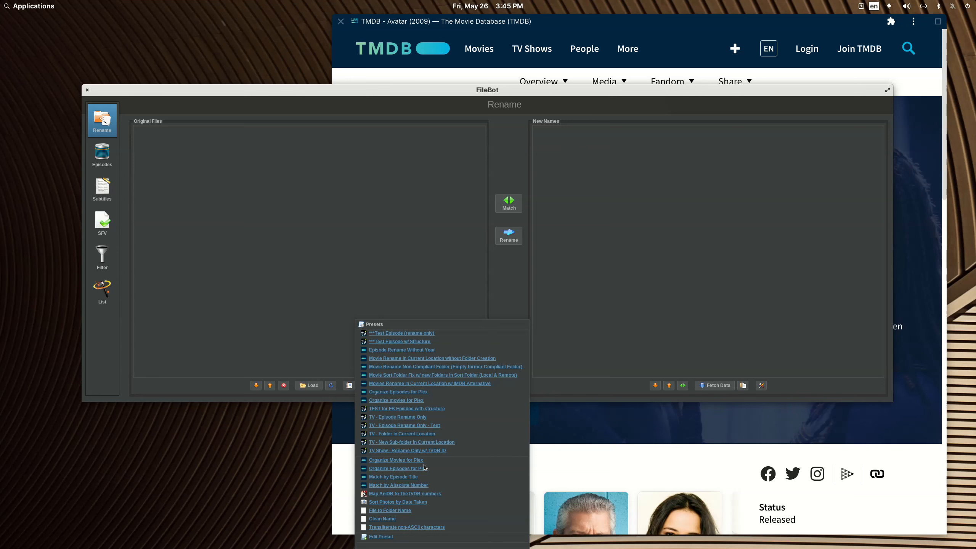
left_click(328, 238)
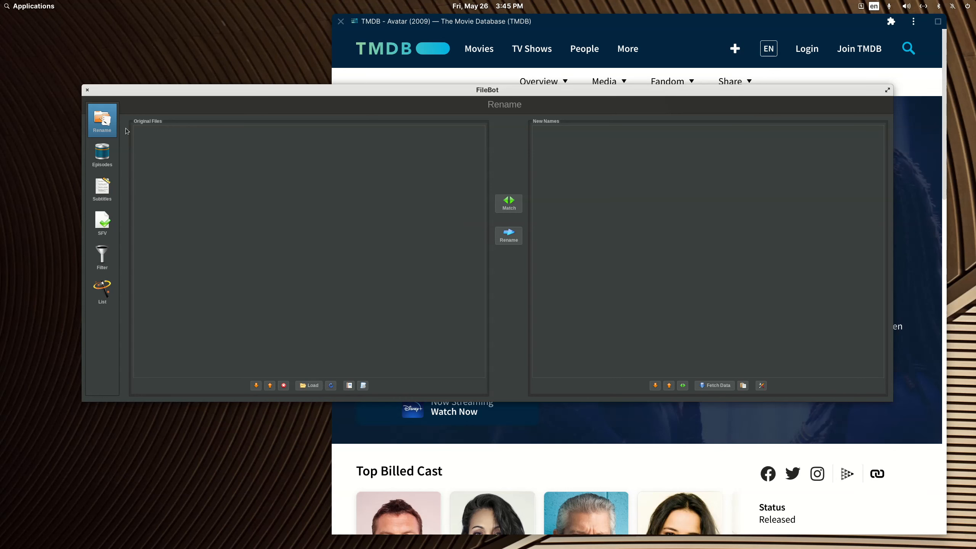
left_click(87, 89)
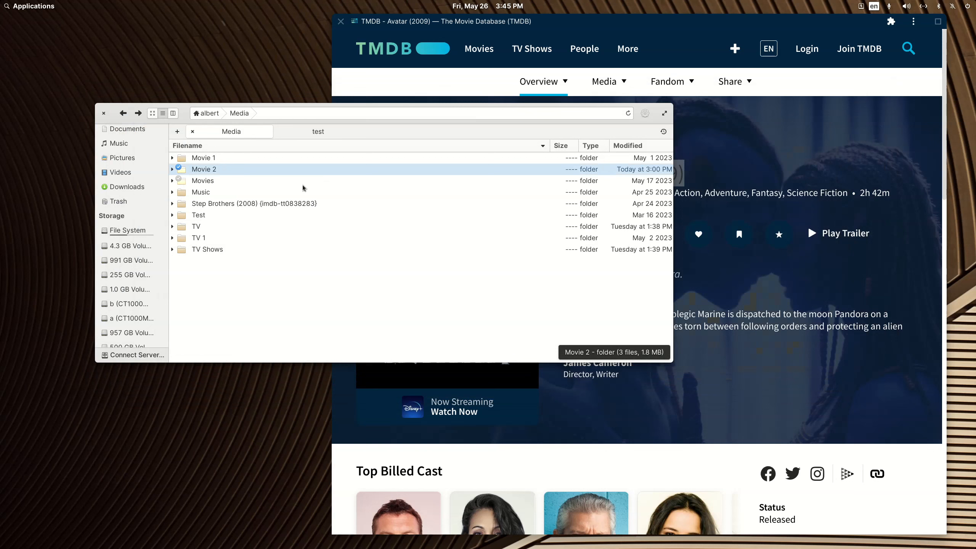
- Open the Movie 2 folder in FileBot to load its movie files for renaming, and make the window slightly taller
left_click(215, 173)
left_click_drag(213, 173, 148, 411)
right_click(205, 170)
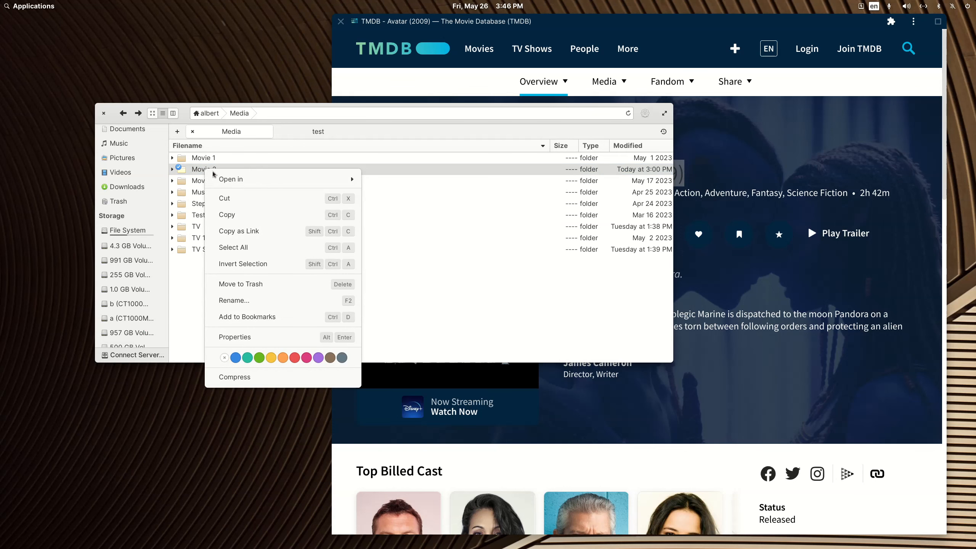
mouse_move(216, 177)
left_click(396, 245)
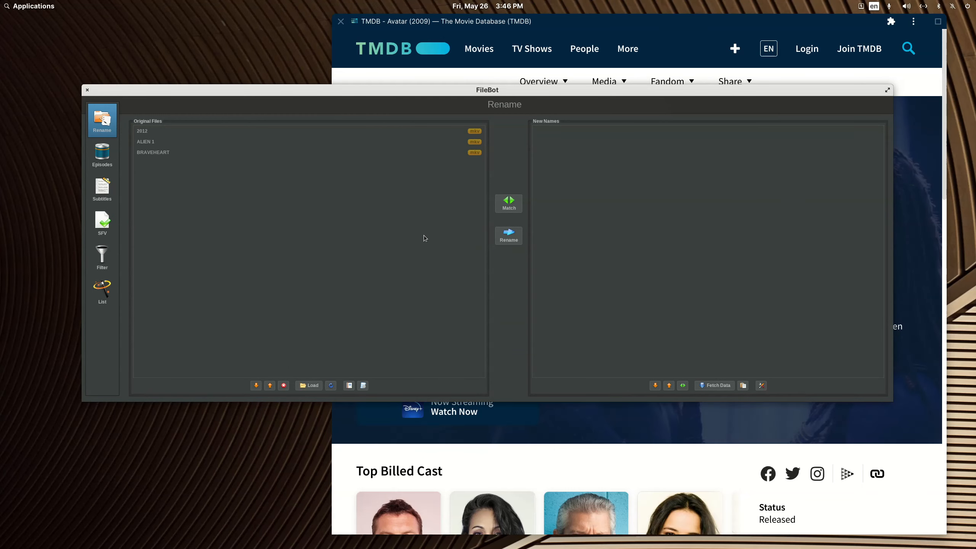
mouse_move(386, 401)
left_mouse_down()
mouse_move(385, 443)
mouse_move(384, 416)
left_mouse_up()
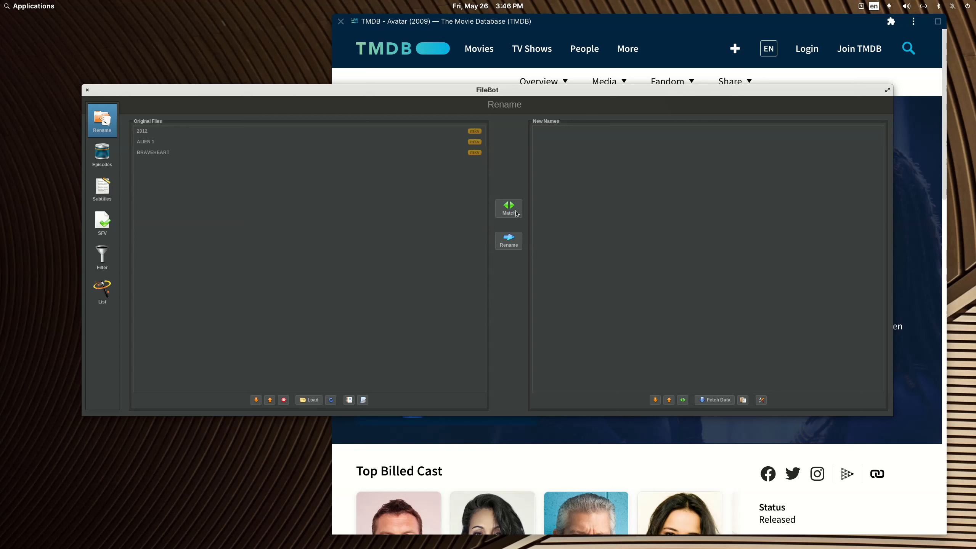
- Match the loaded files with TheMovieDB in movie mode, accepting 2012 as a movie name and Braveheart (1995) as the match for BRAVEHEART
left_click(514, 210)
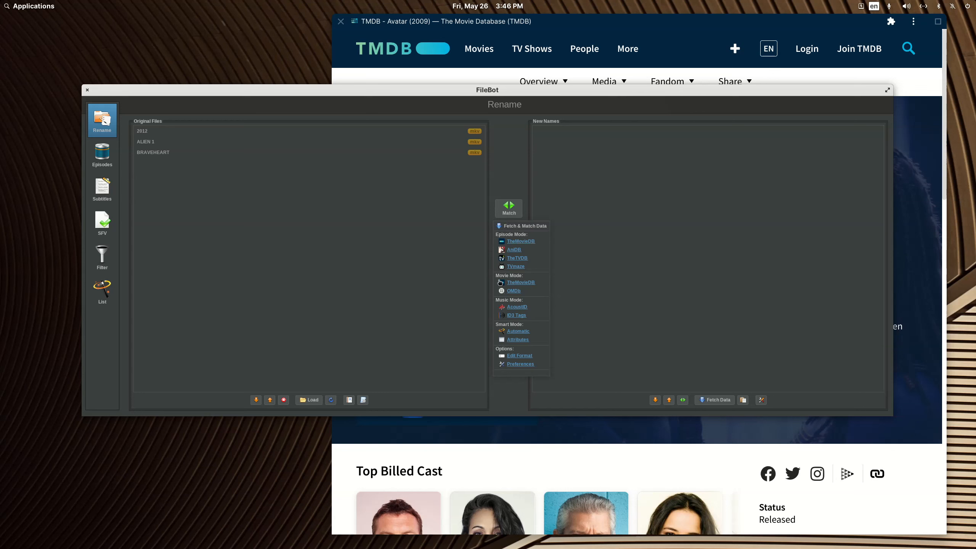
left_click(528, 284)
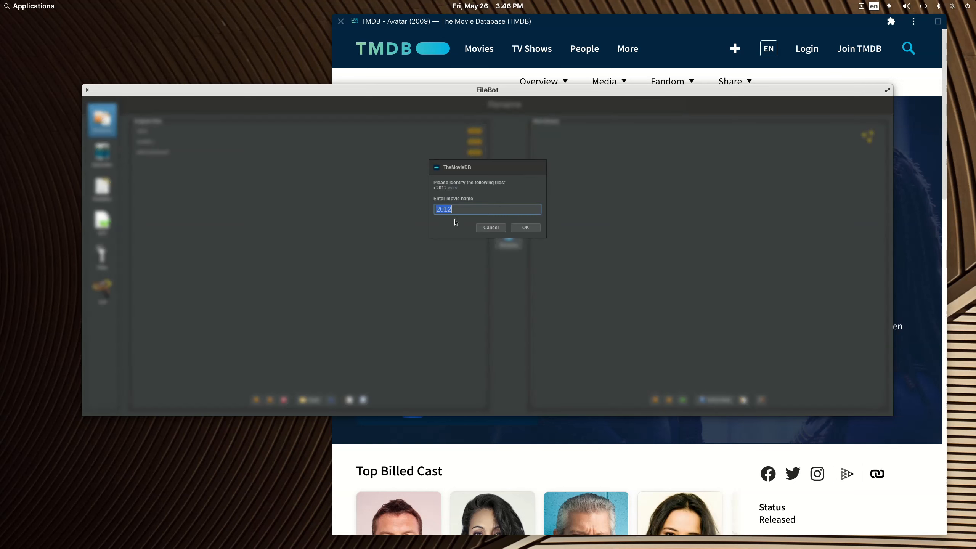
left_click(521, 228)
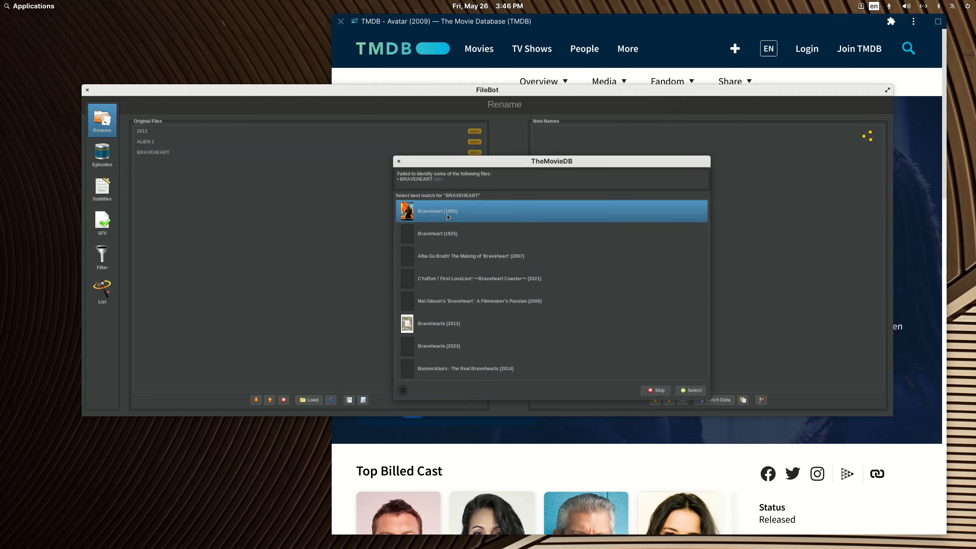
mouse_move(440, 214)
left_click(691, 391)
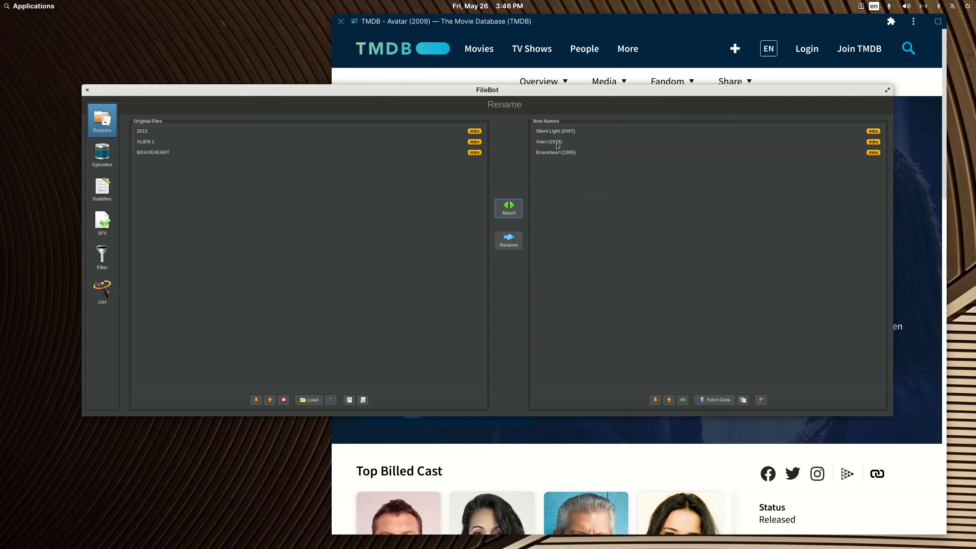
- Rename the matched files, close FileBot and check the new file names in the Movie 2 folder
left_click(509, 240)
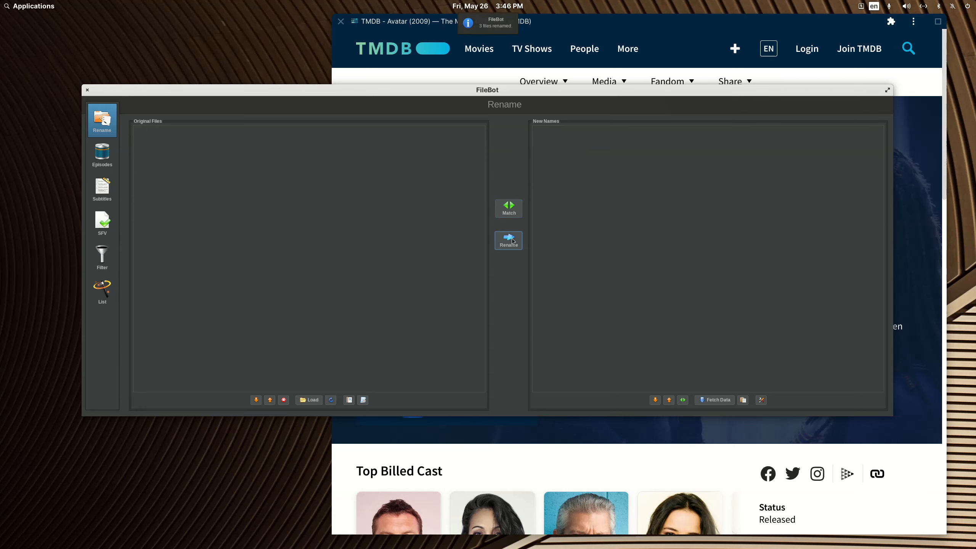
left_click(87, 90)
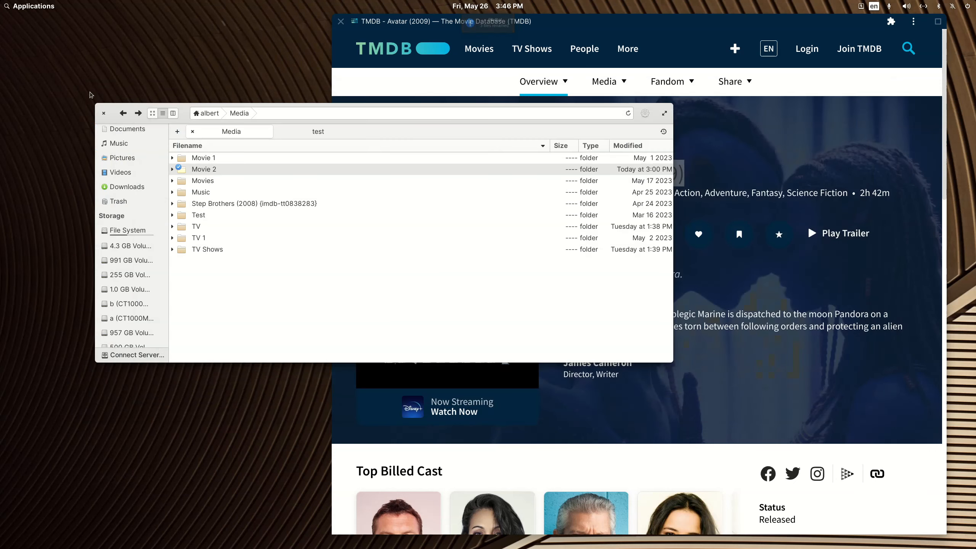
double_click(211, 171)
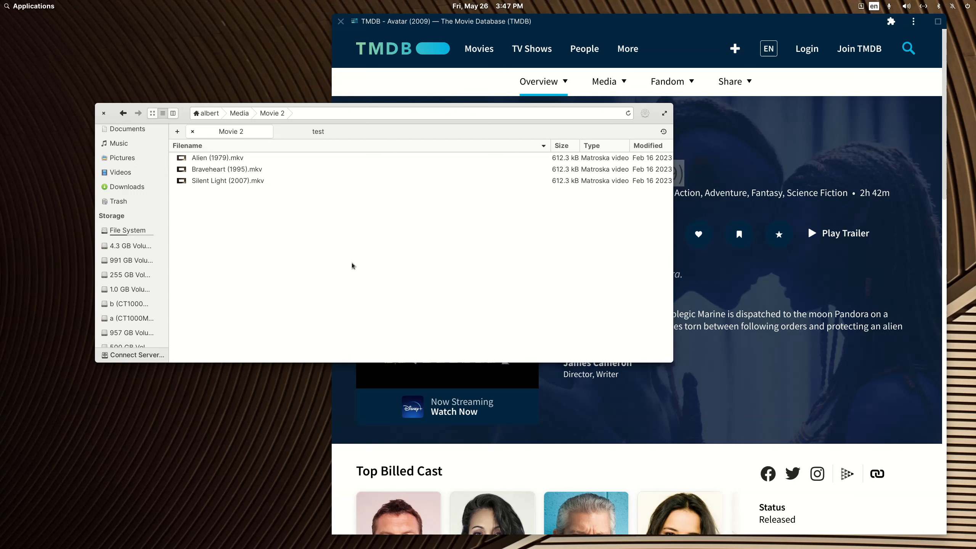
- Open the Media bookmark in a new file manager tab and show its Movies folder
scroll(129, 210, "up", 3)
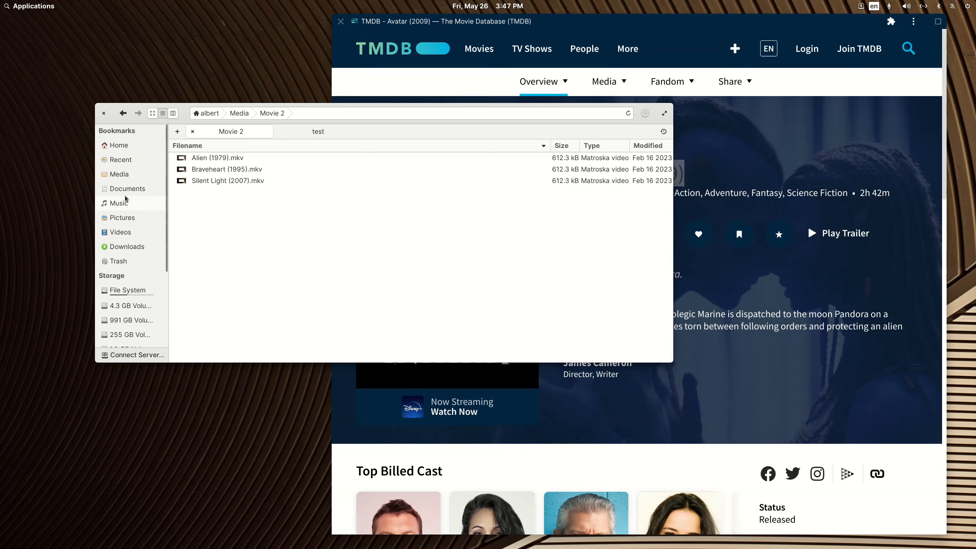
right_click(127, 176)
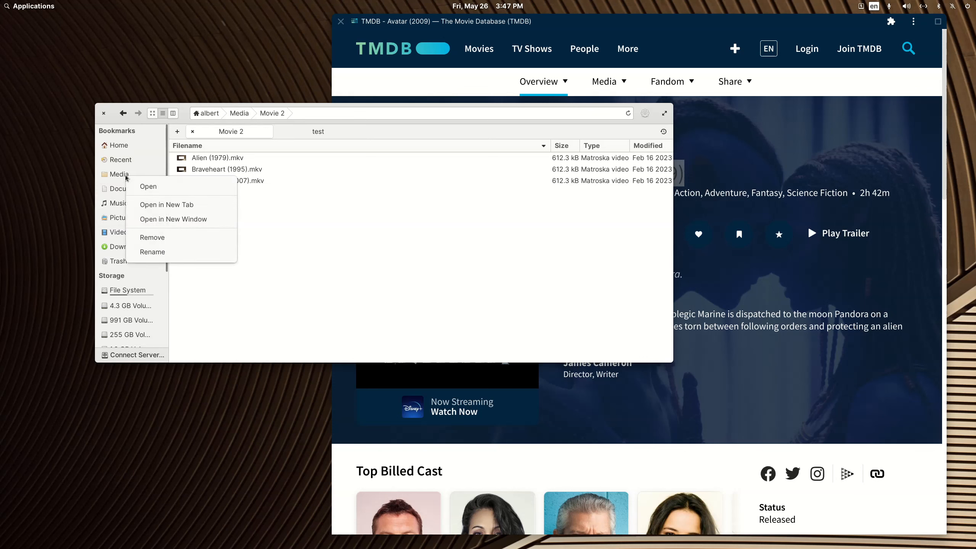
left_click(154, 204)
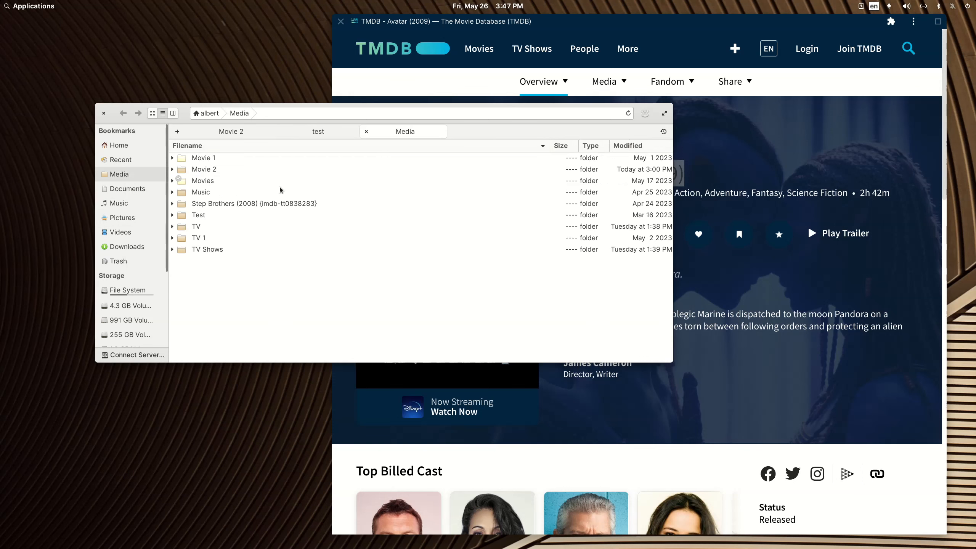
double_click(205, 183)
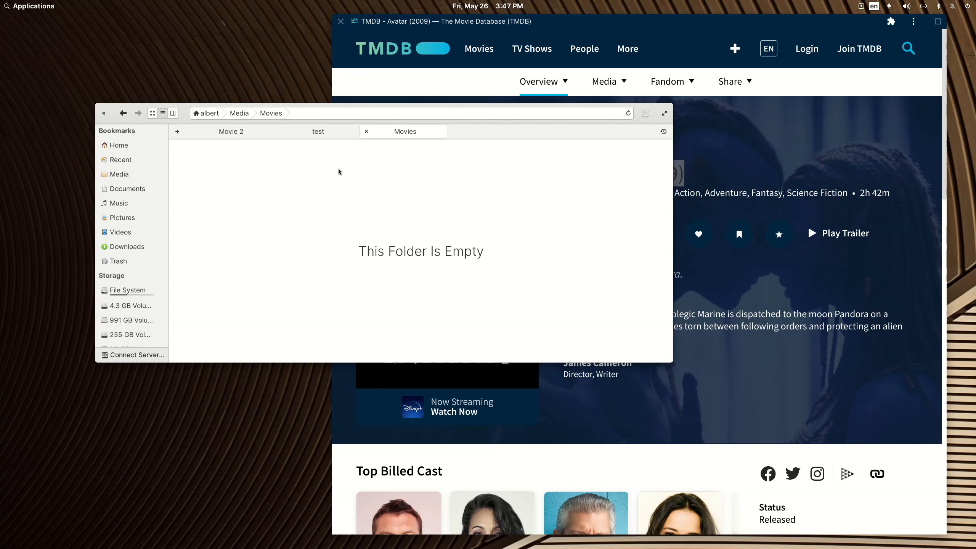
- Return from the Movie 2 folder to Media and load Movie 2 with its renamed files into FileBot
left_click(235, 134)
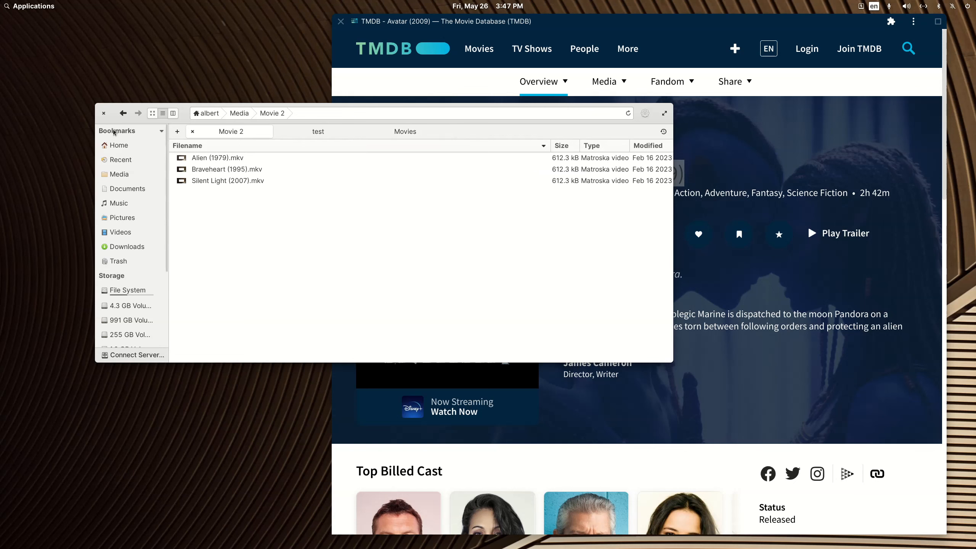
left_click(123, 113)
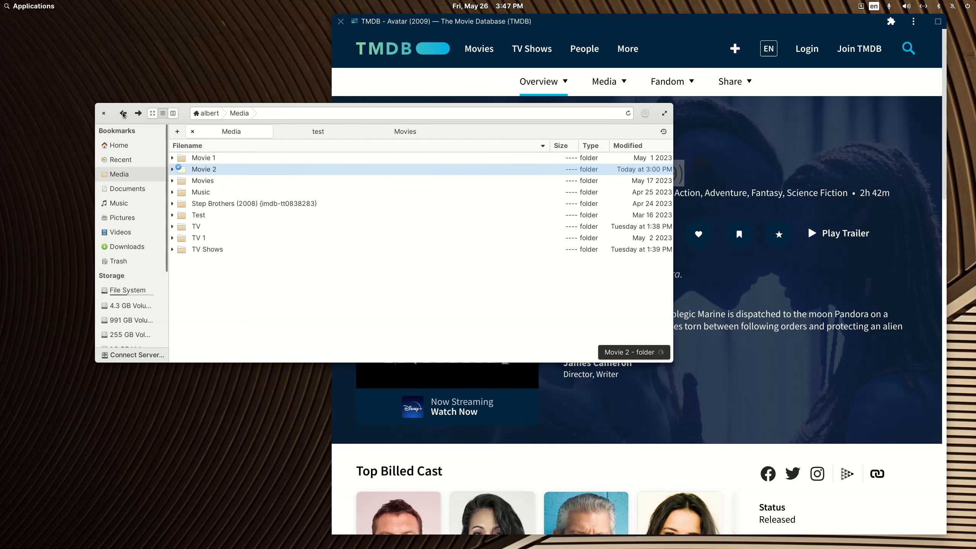
right_click(192, 169)
mouse_move(237, 181)
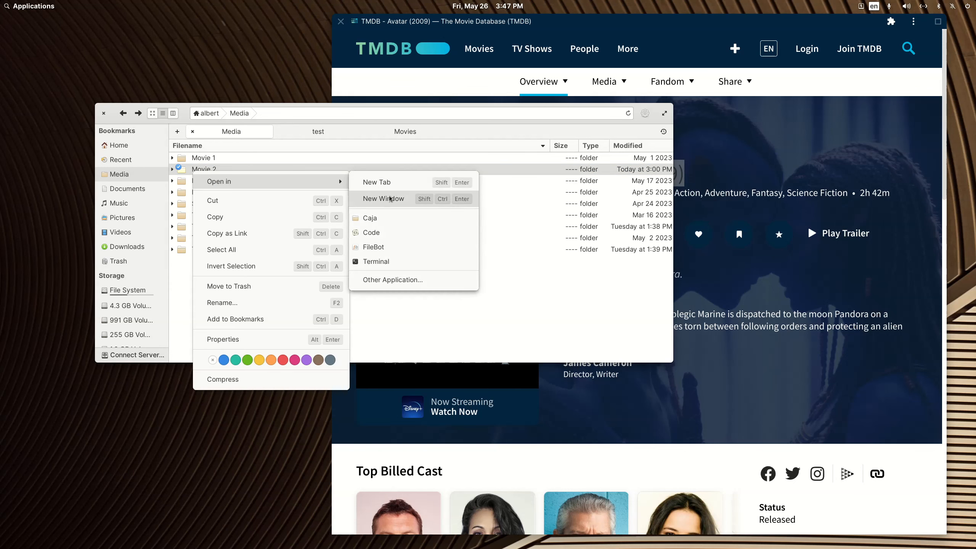
left_click(373, 248)
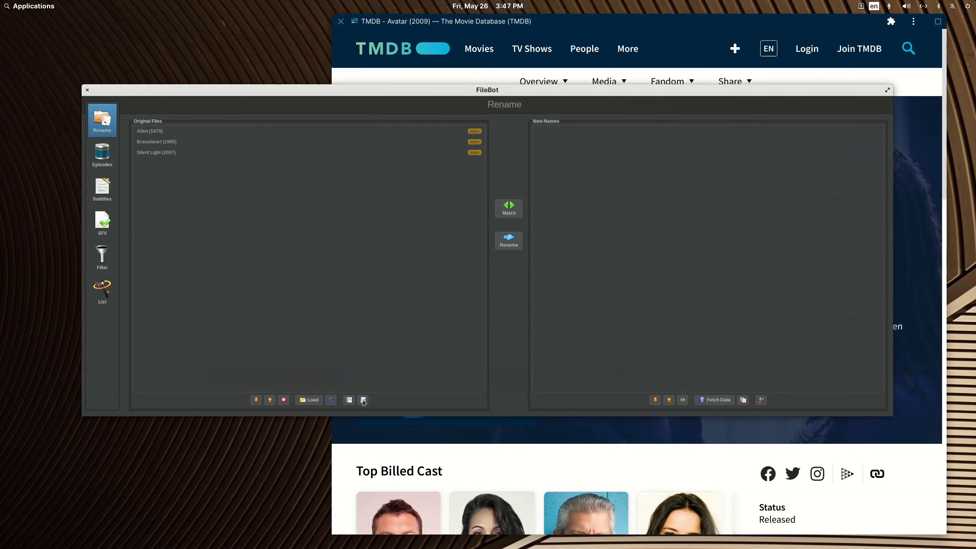
- Preview the Movie Rename in Current Location without Folder Creation and Movie Rename Non-Compliant Folder presets on the loaded files, and close FileBot without renaming
left_click(363, 400)
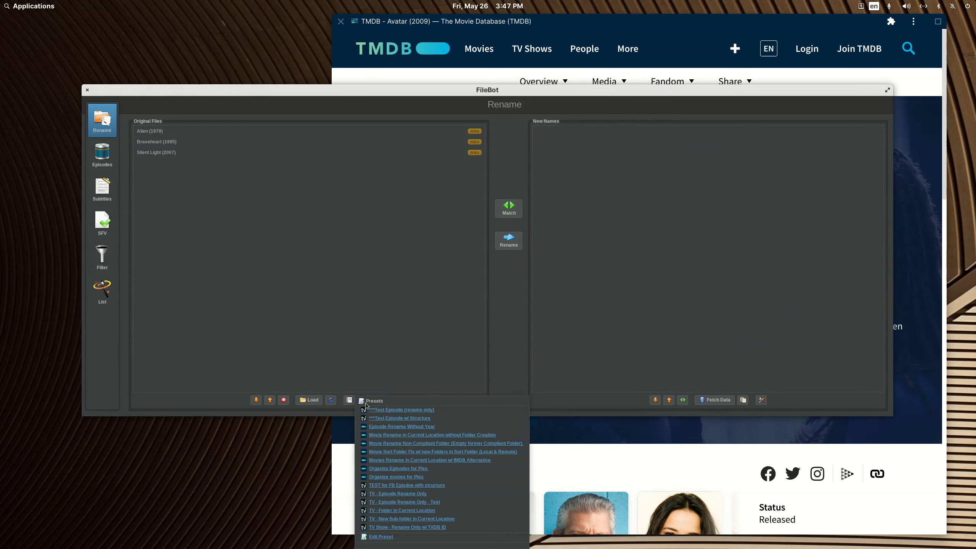
left_click(438, 436)
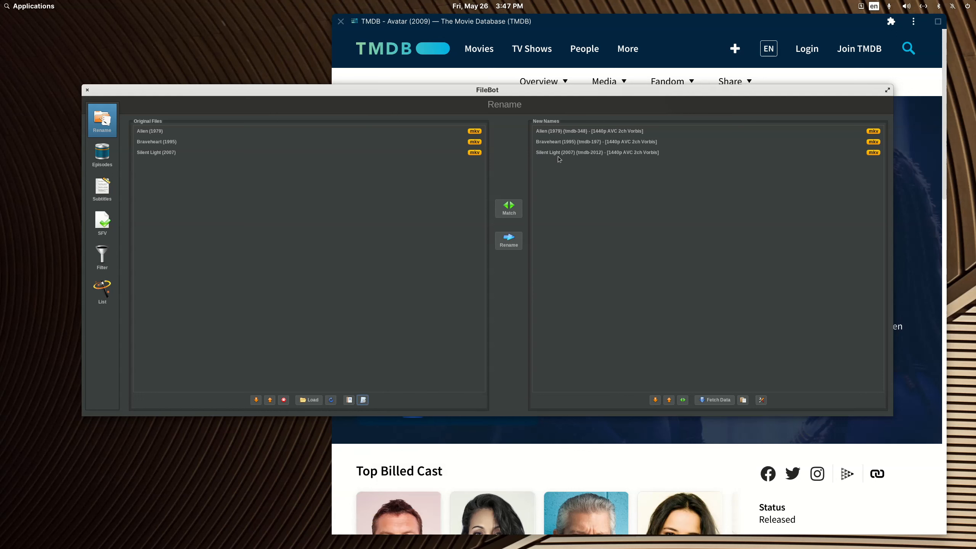
left_click(363, 400)
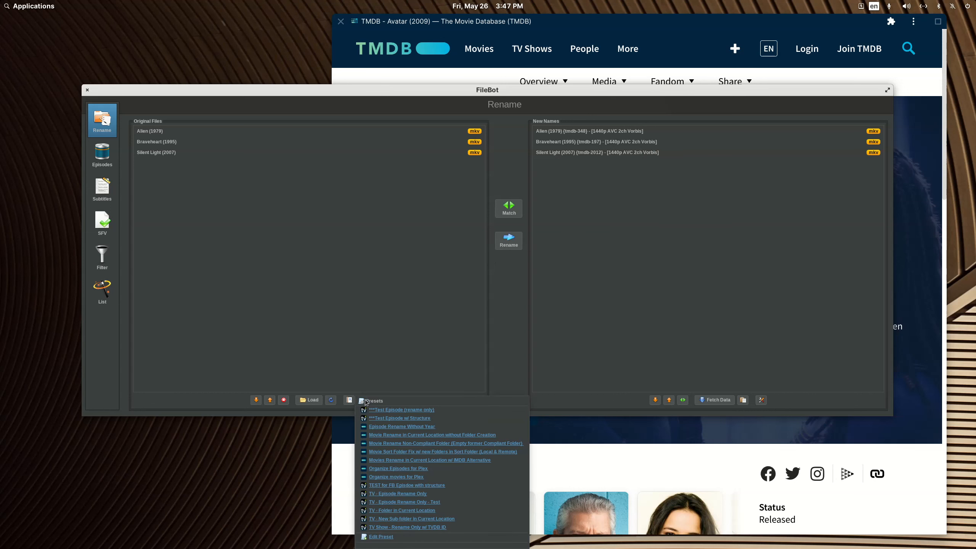
left_click(385, 442)
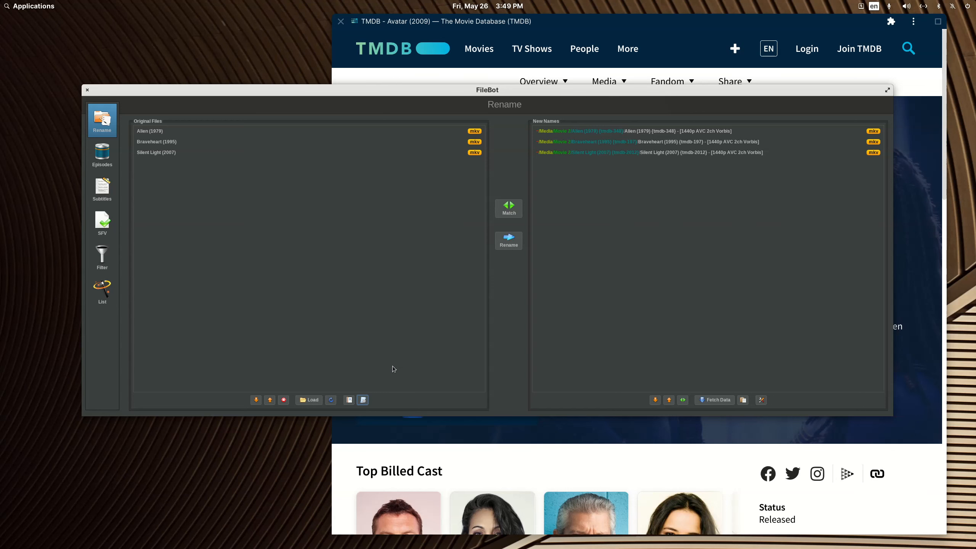
left_click(87, 90)
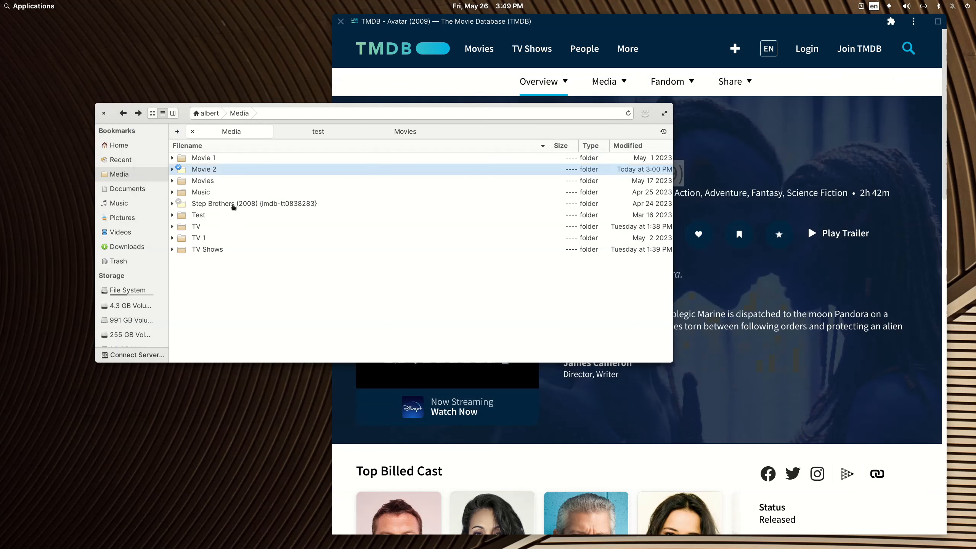
- Load the Movie 2 folder into FileBot, rename its files with the Organize Movies for Plex preset and close FileBot
right_click(207, 173)
mouse_move(221, 182)
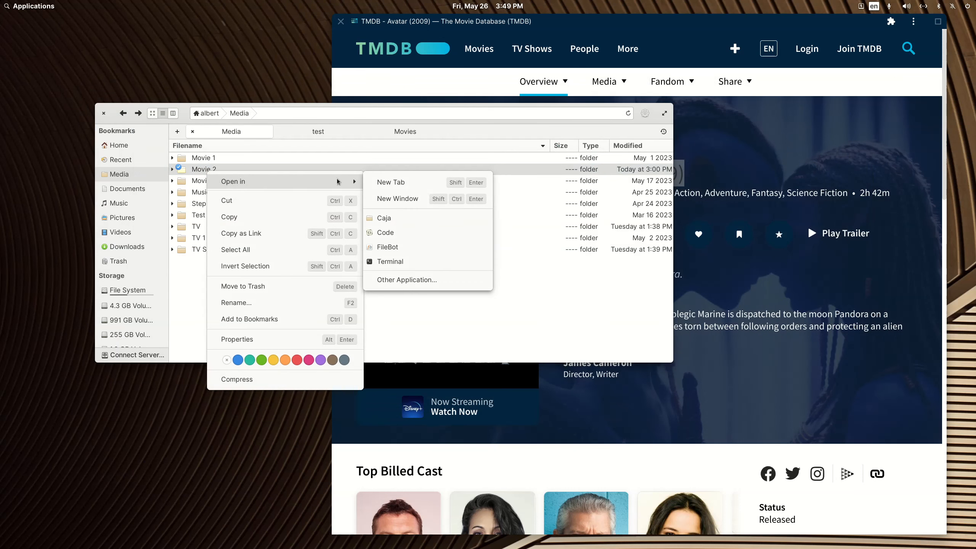
left_click(397, 247)
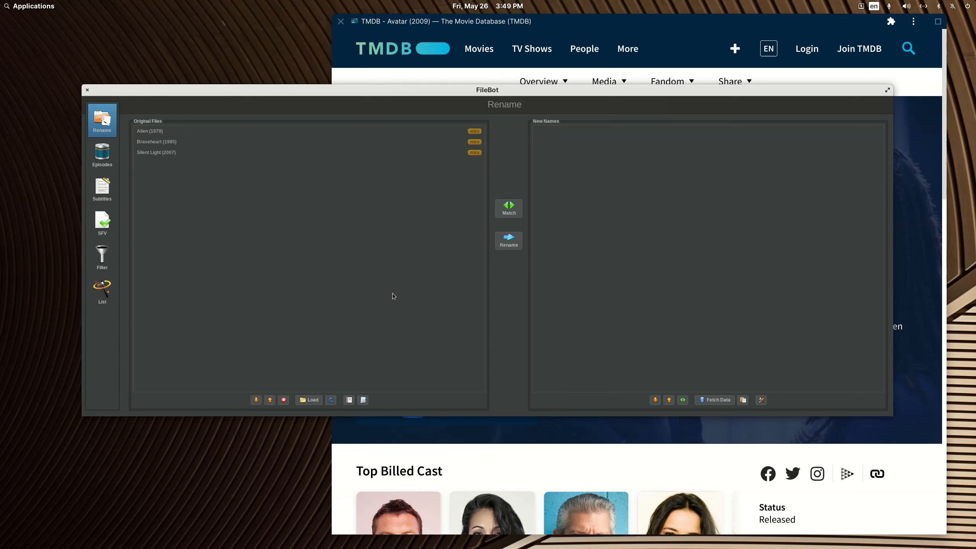
left_click(363, 400)
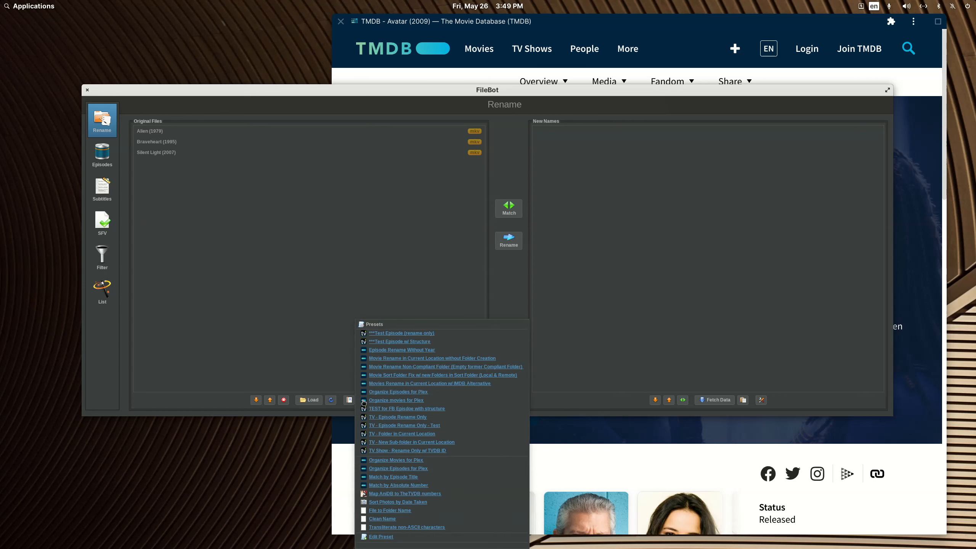
left_click(390, 462)
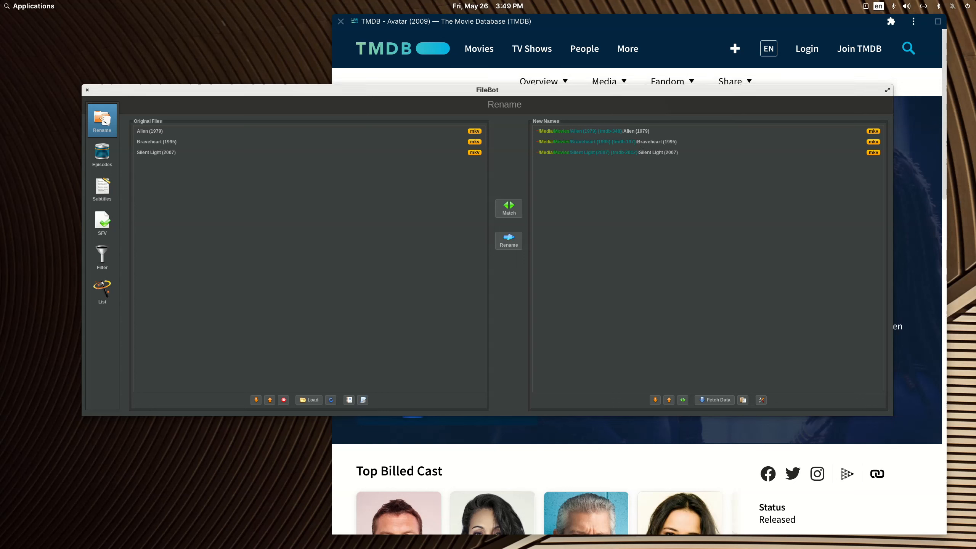
left_click(508, 242)
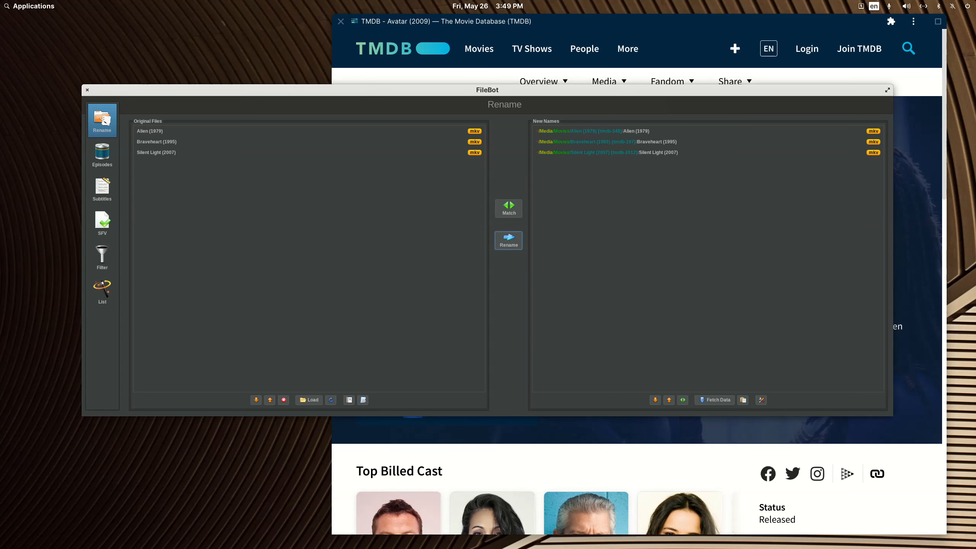
left_click(85, 91)
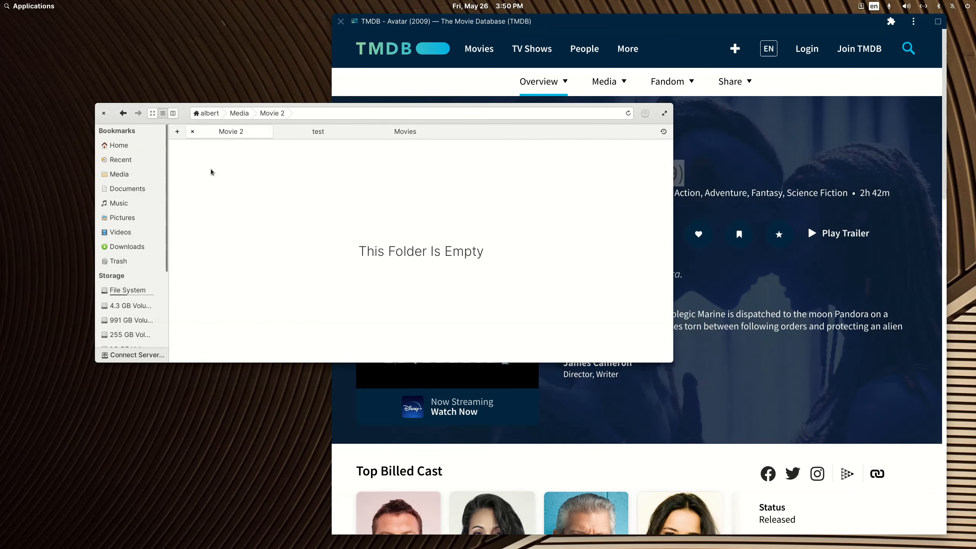
- Transfer the Alien, Braveheart and Silent Light folders from the local Movies folder into the test folder on the plex share
left_click(391, 133)
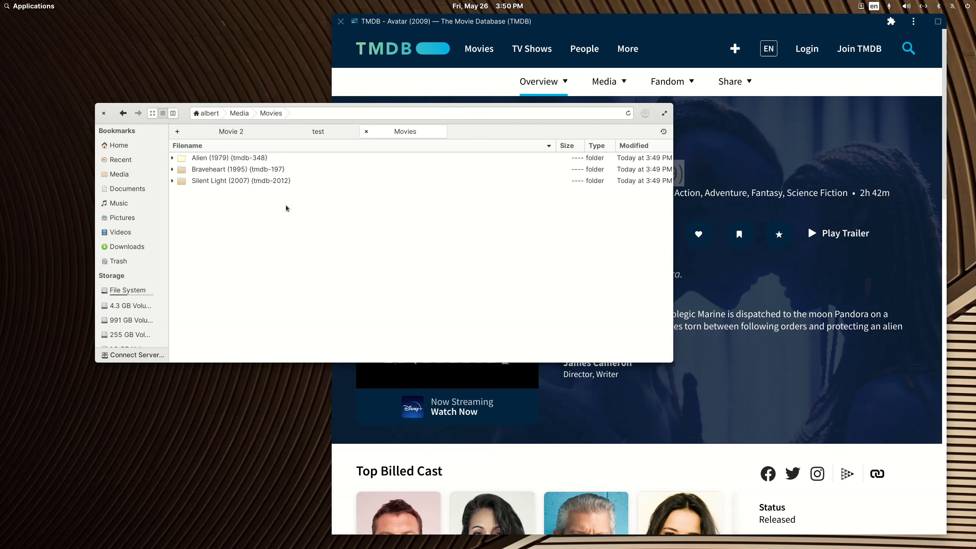
left_click_drag(255, 182, 259, 161)
right_click(258, 161)
left_click(277, 195)
left_click(315, 132)
right_click(234, 246)
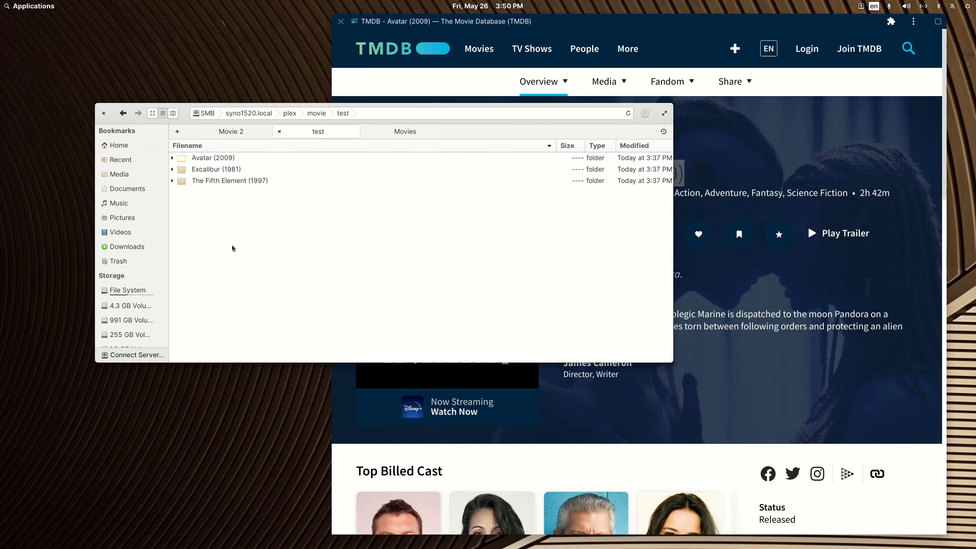
left_click(241, 273)
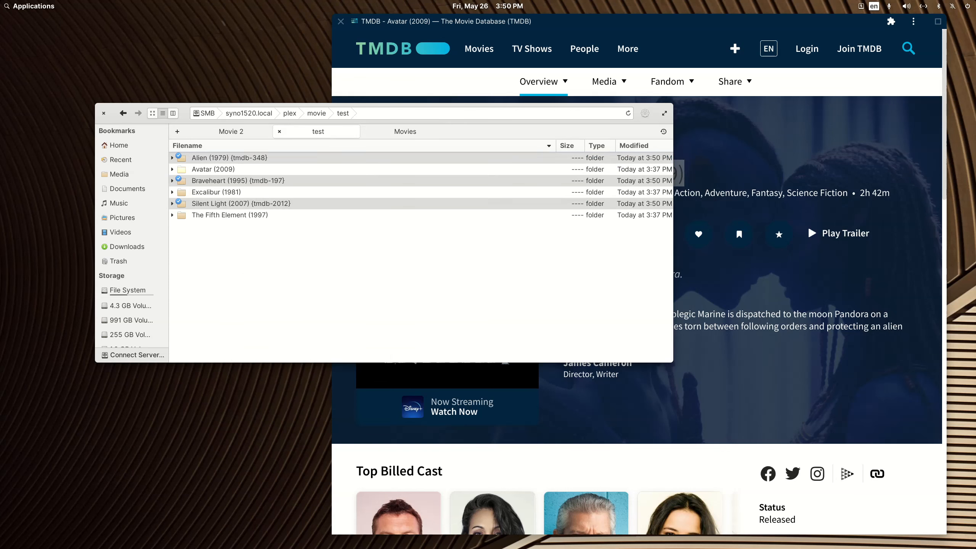
- Switch to Plex, open the Movies -Test library, scan its library files and check the added movies
left_click_drag(975, 34, 306, 76)
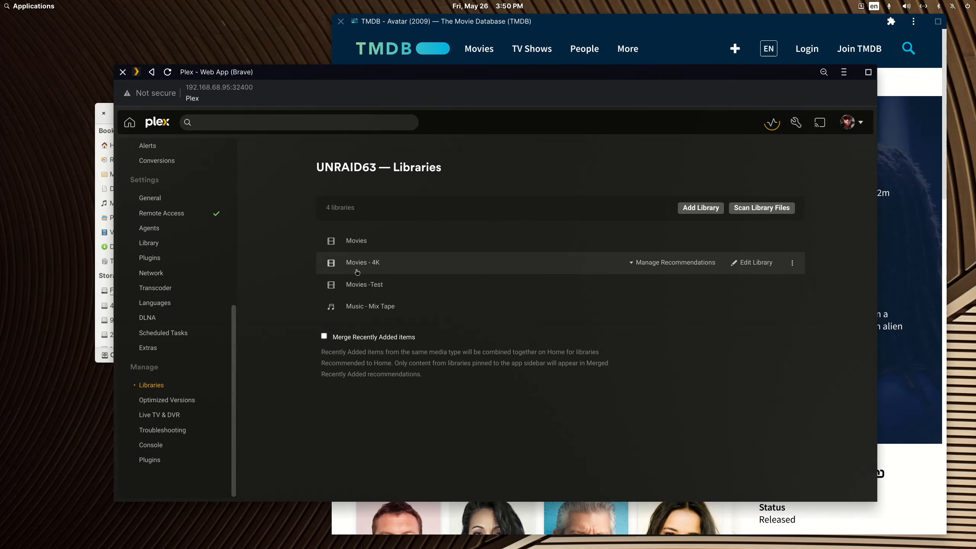
left_click(358, 285)
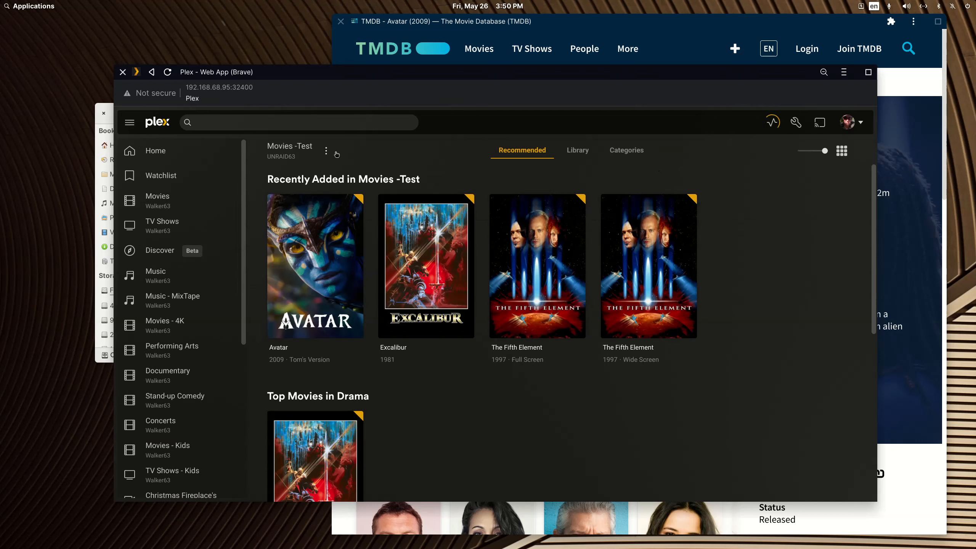
left_click(327, 151)
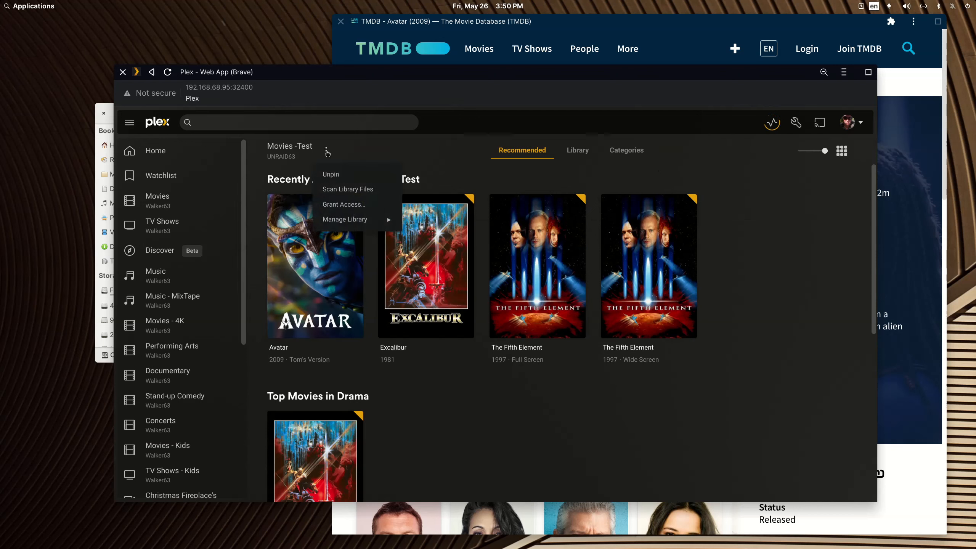
left_click(333, 190)
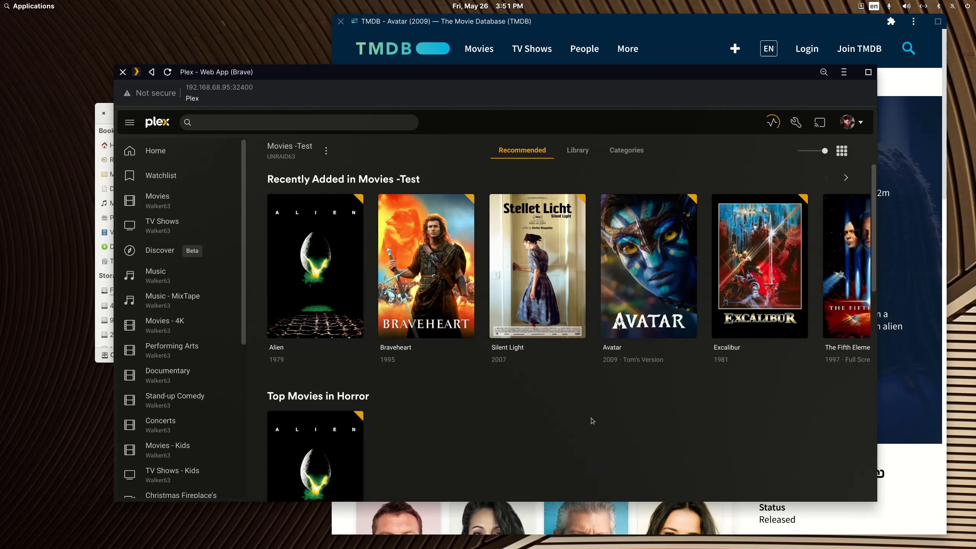
left_click_drag(387, 74, 975, 119)
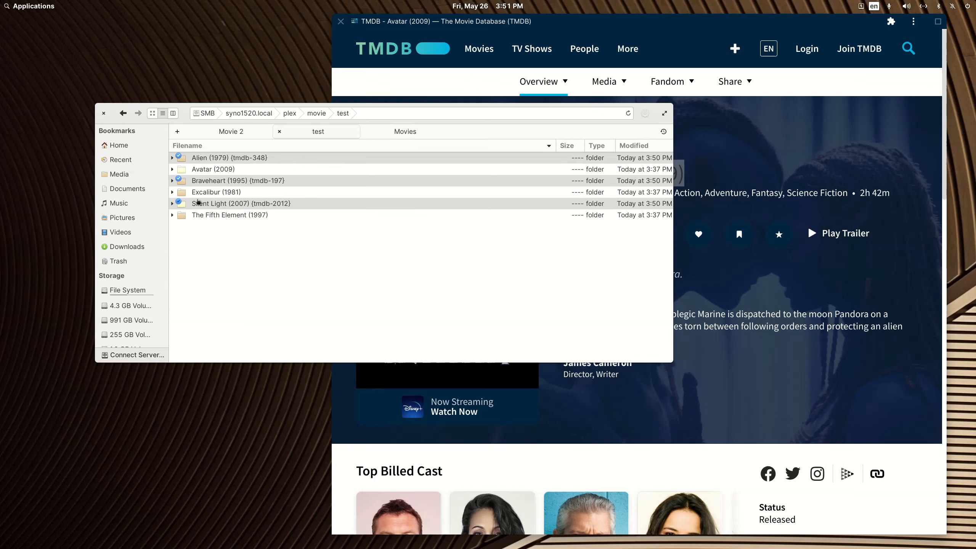
- Check the contents of the Silent Light (2007) {tmdb-2012} folder and view the screenshot of the original movie file list
left_click(197, 240)
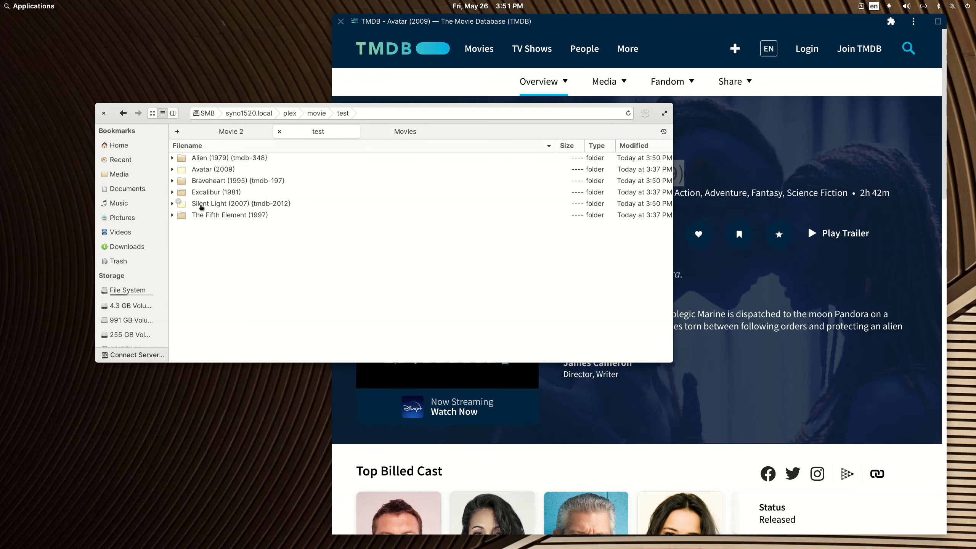
double_click(200, 208)
left_click(124, 113)
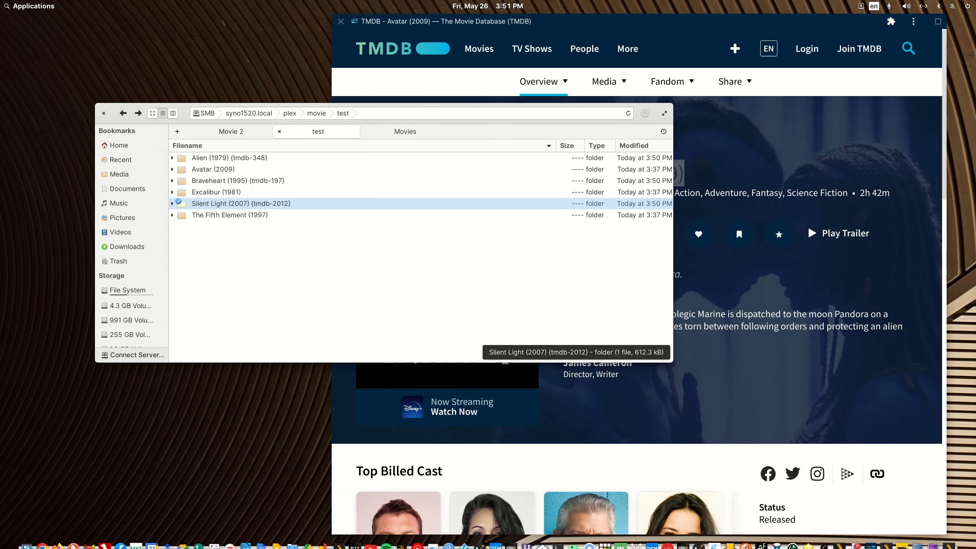
left_click(934, 543)
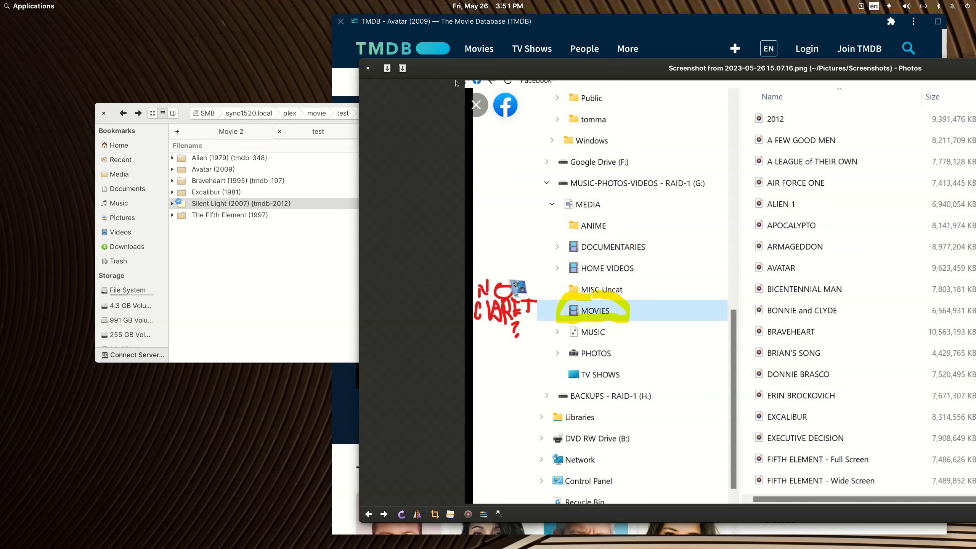
left_click(368, 70)
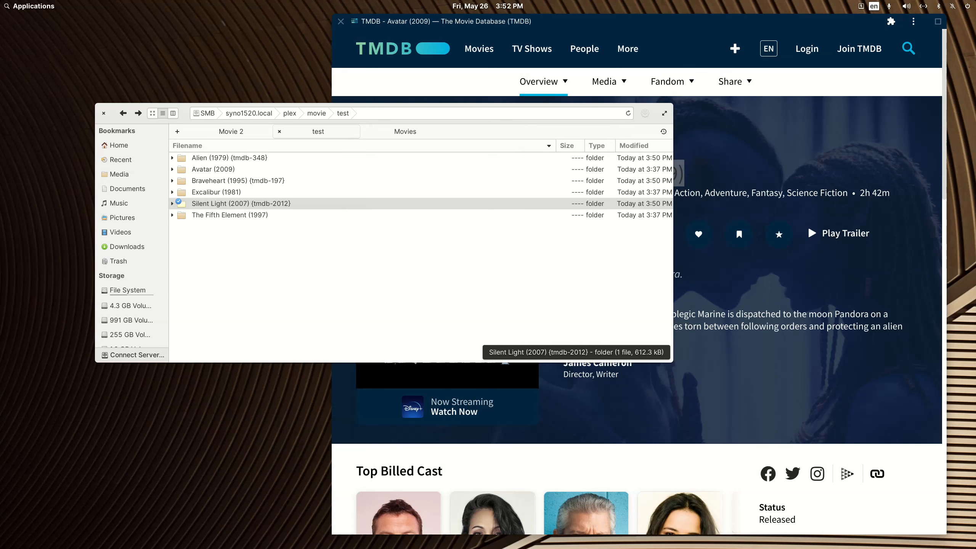
- Start renaming the Silent Light (2007) {tmdb-2012} folder in test, replacing its name with 20
right_click(212, 204)
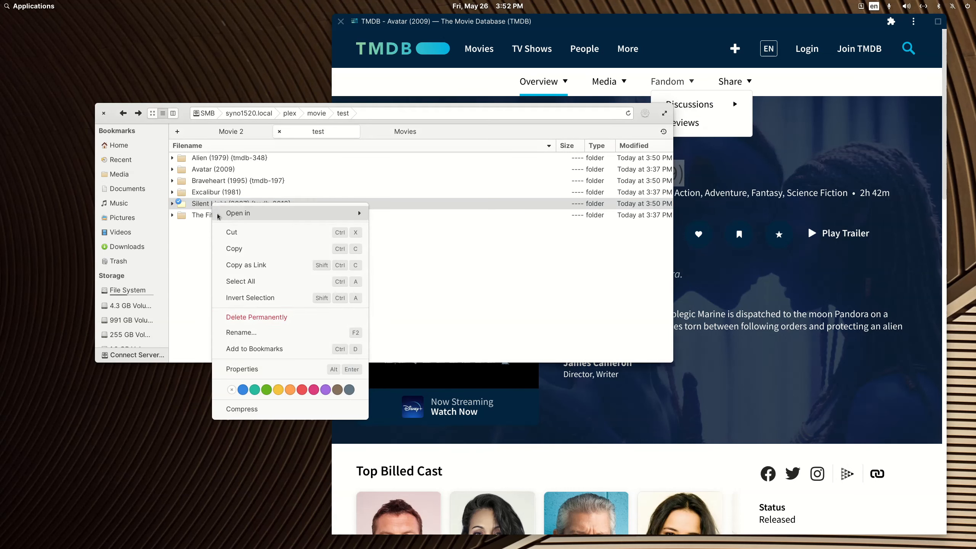
left_click(269, 332)
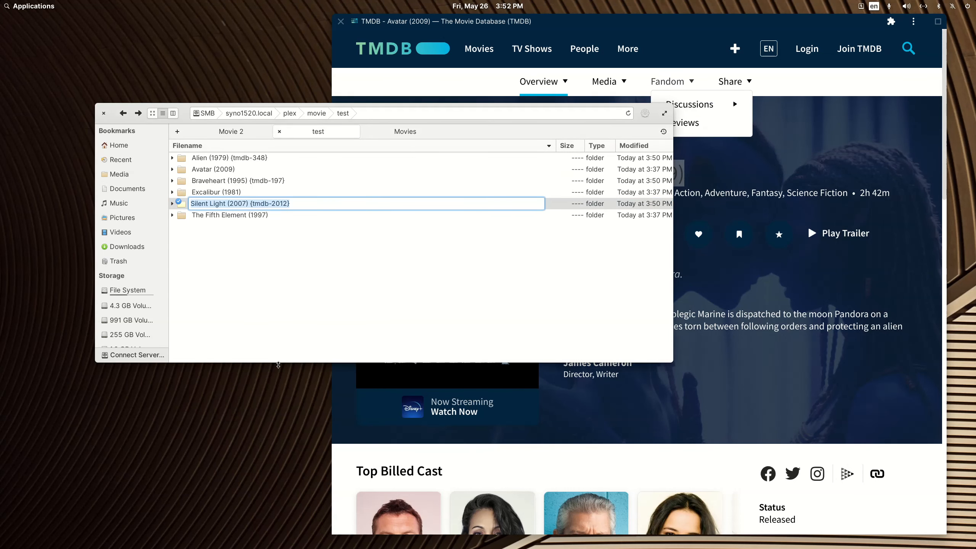
key("End")
key("shift+Left")
key("shift+Left")
key("shift+Left")
key("shift+Left")
key("shift+Left")
key("shift+Left")
key("shift+Left")
key("shift+Left")
key("shift+Left")
key("shift+Left")
key("shift+Left")
key("shift+Left")
key("shift+Left")
key("shift+Left")
key("shift+Left")
key("shift+Left")
key("shift+Left")
key("shift+Left")
key("shift+Left")
key("shift+Left")
type("20")
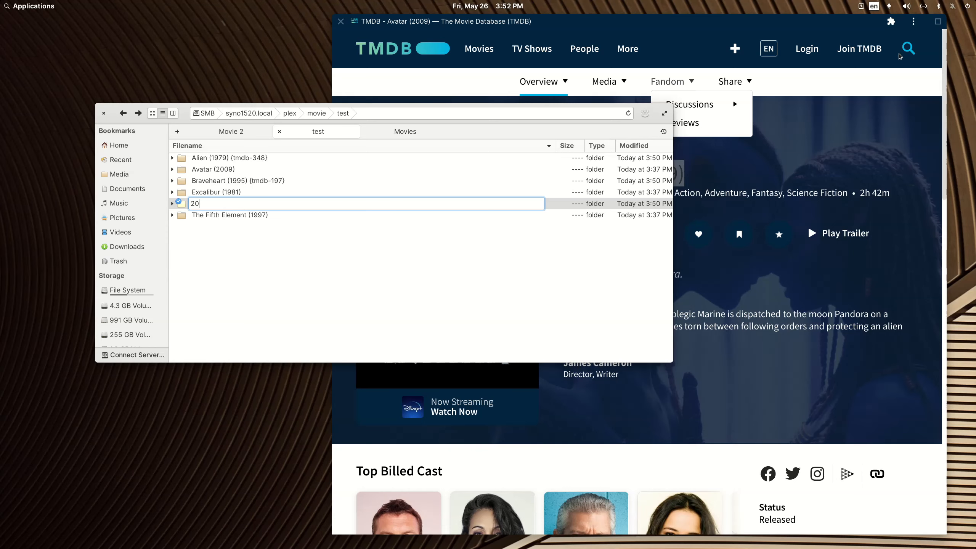
- Search TMDB for 2012, open the movie released October 10, 2009 and copy its title 2012 (2009)
left_click(909, 48)
type("2012")
key("Return")
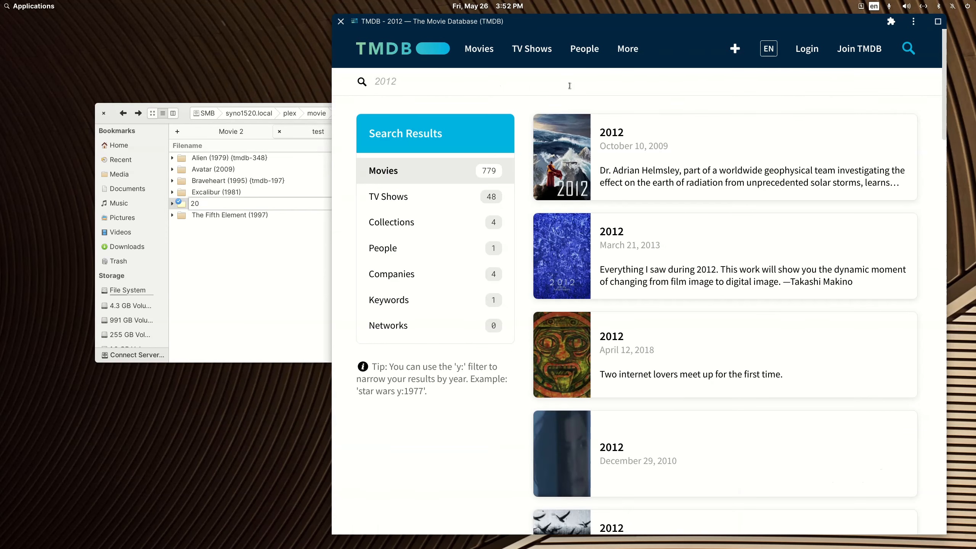
left_click(602, 131)
left_click_drag(686, 142, 541, 128)
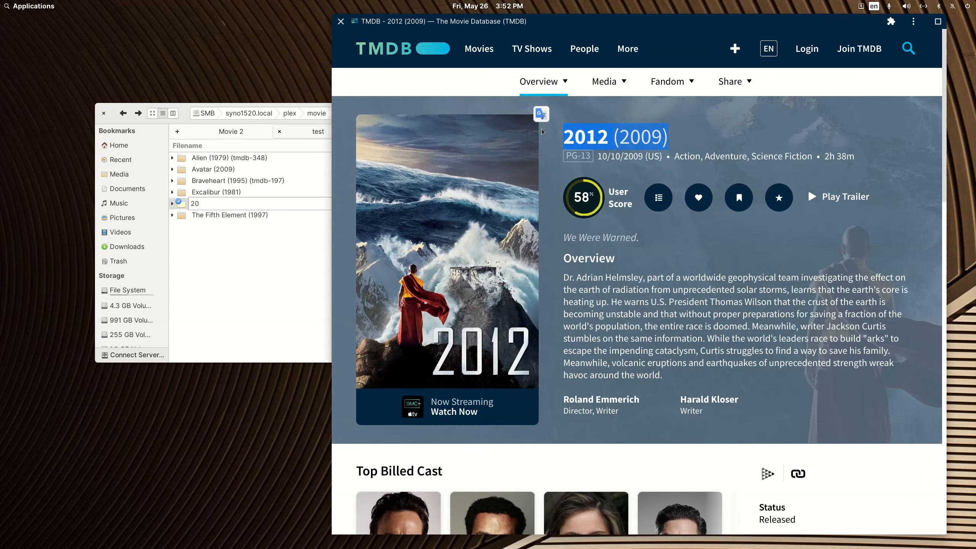
- Rename the folder being edited in test as 2012 (2009), using the title copied from TMDB
left_click(186, 118)
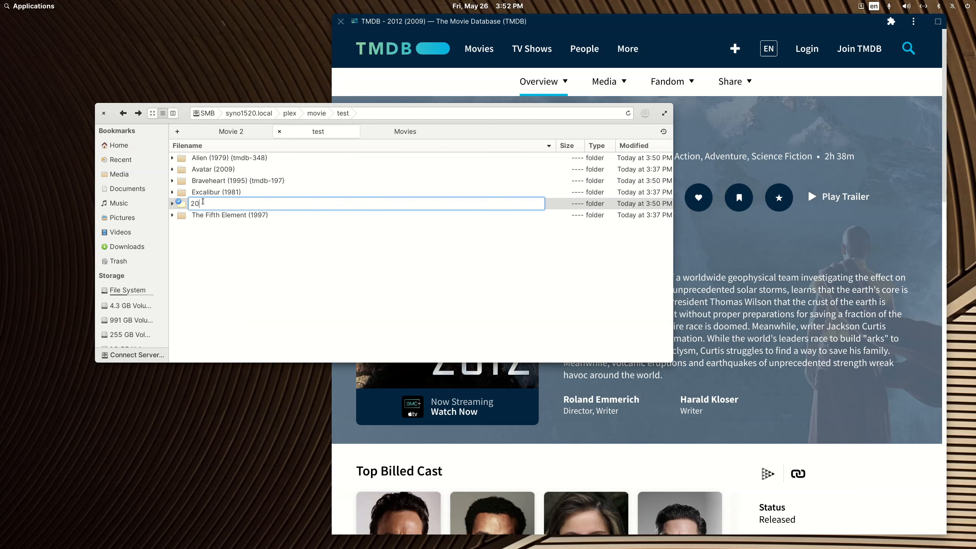
left_click_drag(202, 202, 188, 205)
key("ctrl+v")
key("Return")
- Open the 2012 (2009) folder and rename the Silent Light (2007).mkv file inside as 2012 (2009).mkv
double_click(213, 158)
right_click(213, 159)
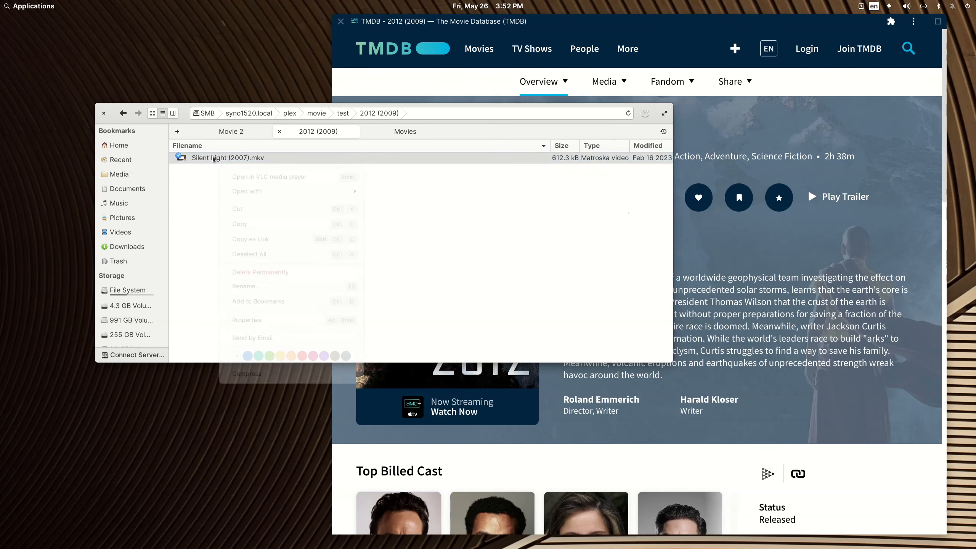
left_click(267, 285)
key("ctrl+v")
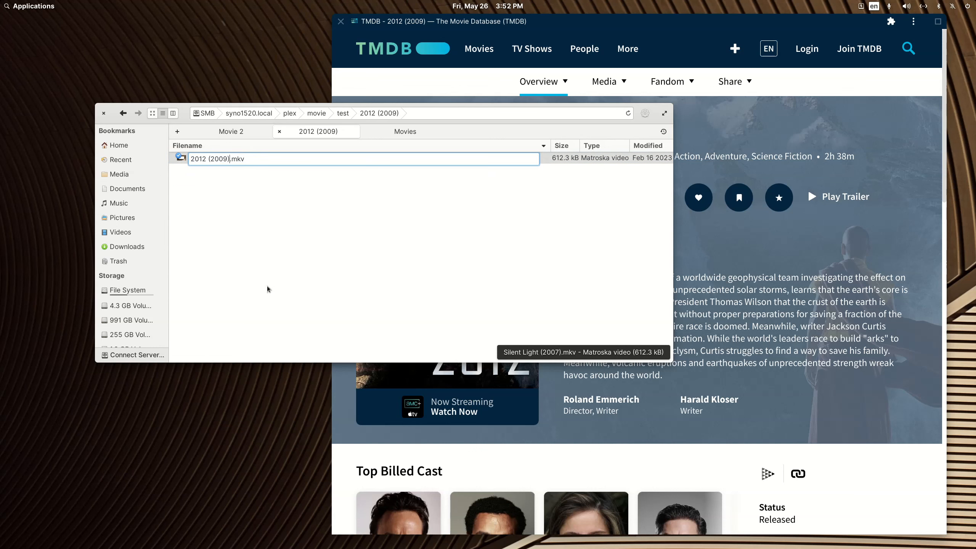
key("Return")
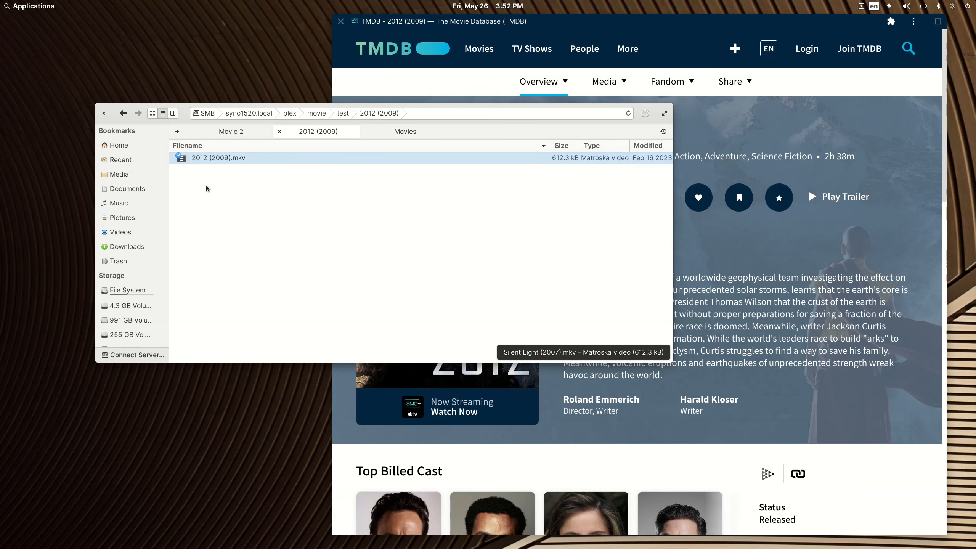
- Return to the test folder and load the 2012 (2009) folder into FileBot
left_click(123, 113)
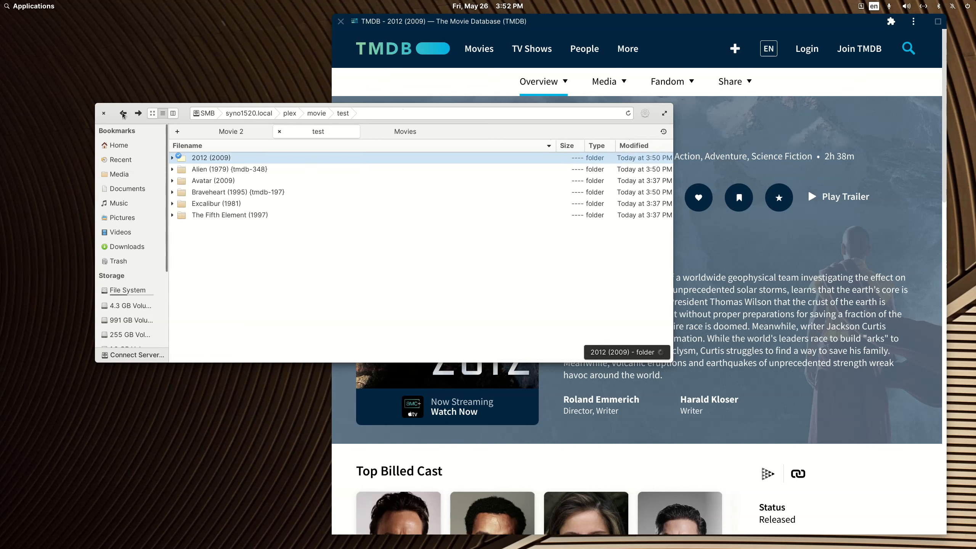
right_click(196, 157)
mouse_move(215, 166)
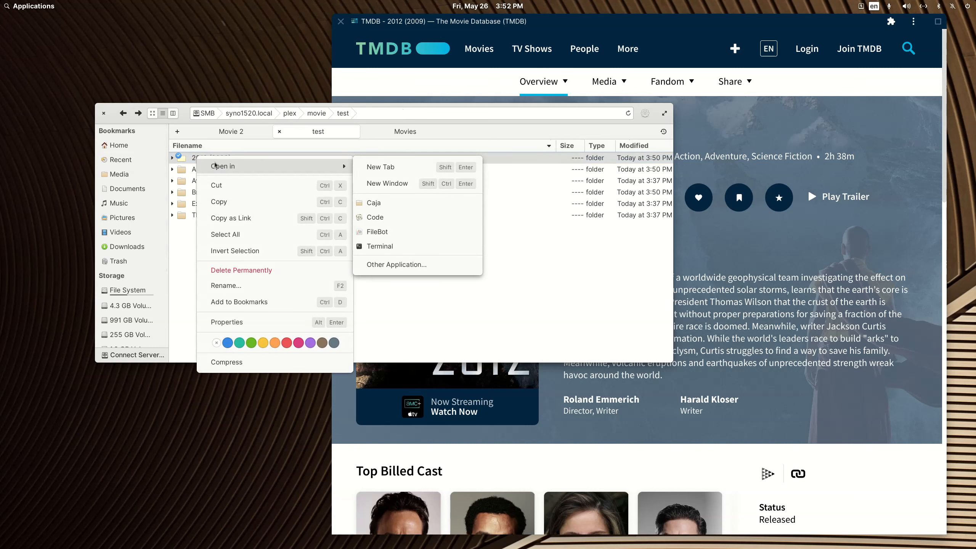
left_click(378, 232)
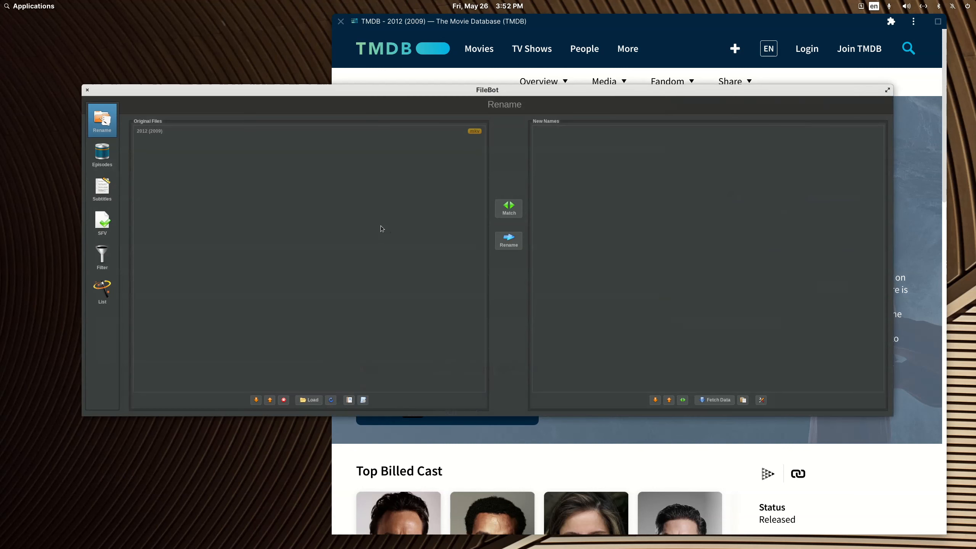
- Try to rename the loaded 2012 (2009) file with the Organize Movies for Plex preset, and close FileBot
left_click(363, 400)
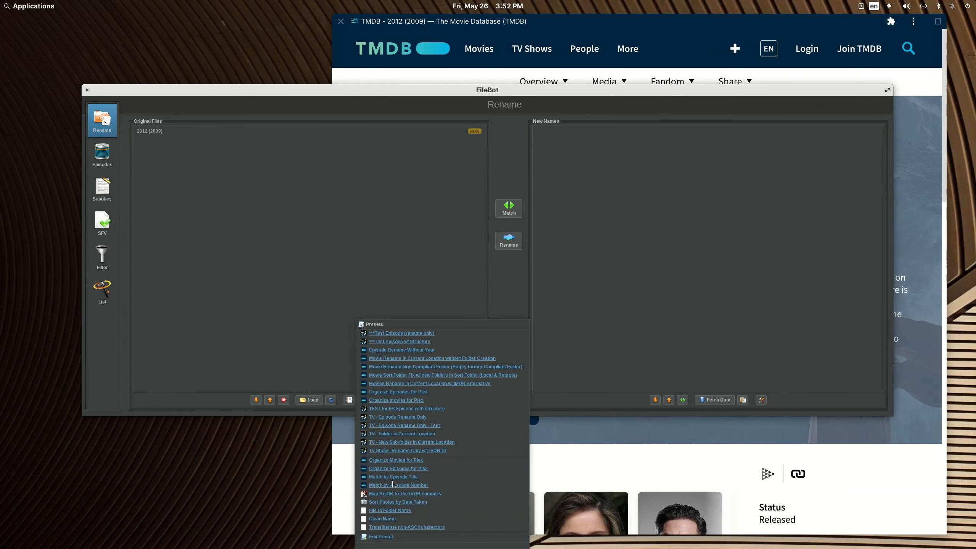
left_click(396, 460)
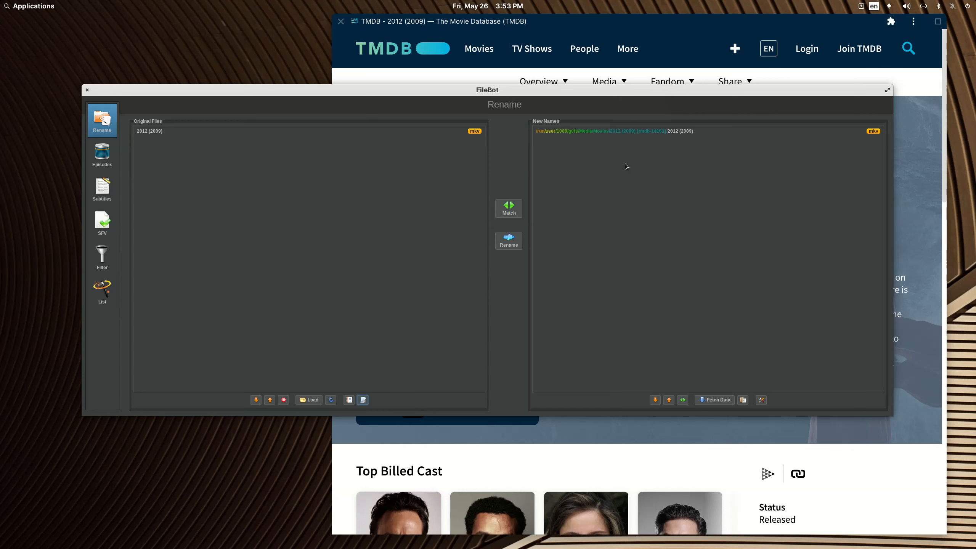
left_click(514, 241)
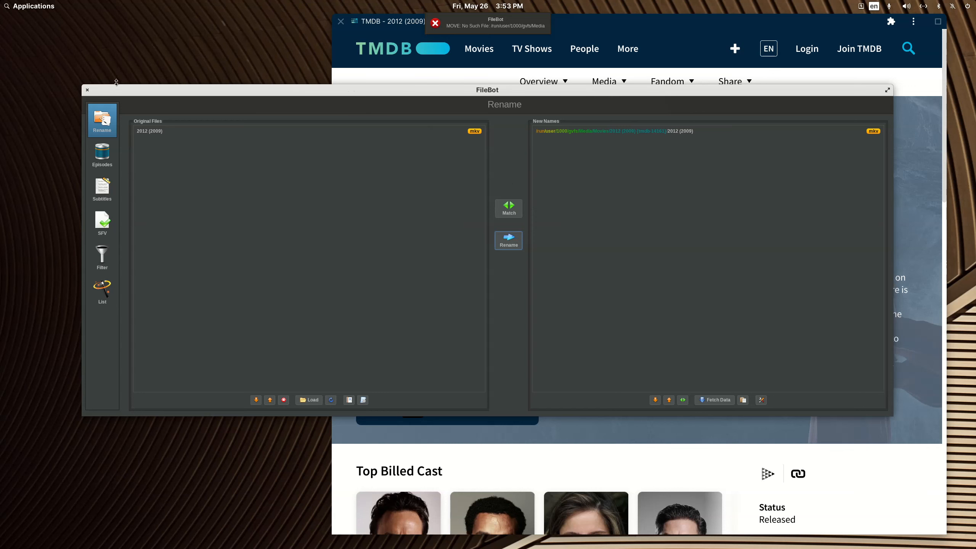
left_click(87, 90)
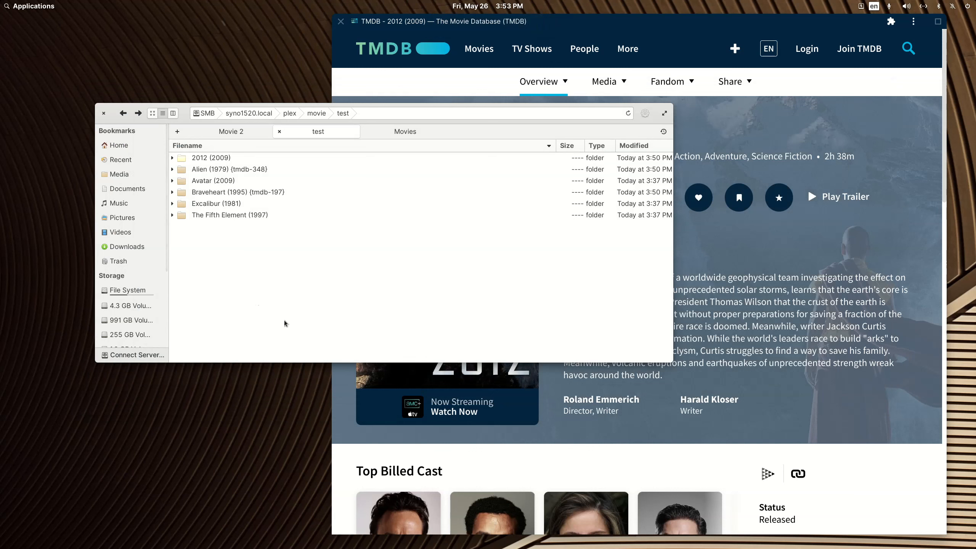
- Check the file inside the 2012 (2009) folder, return to test and load that folder into FileBot again
double_click(209, 158)
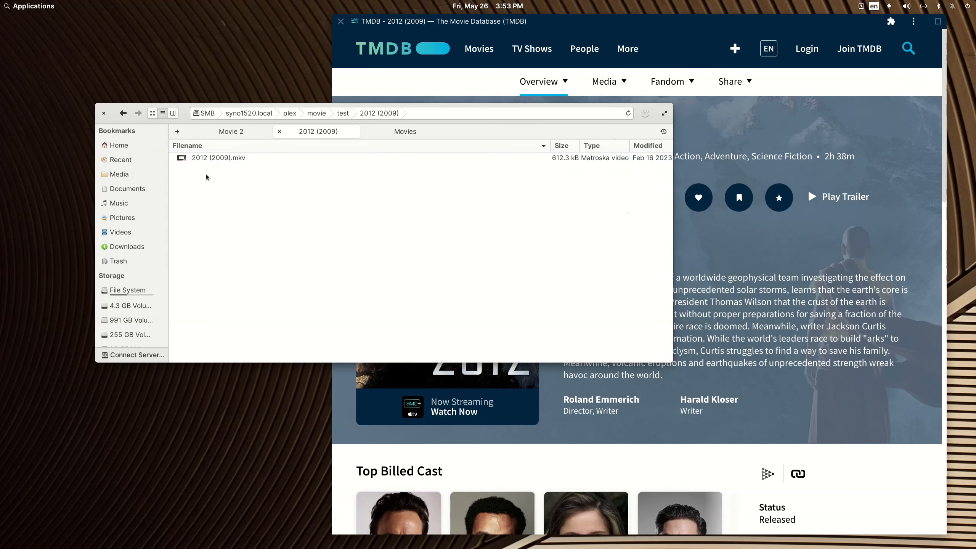
left_click(124, 112)
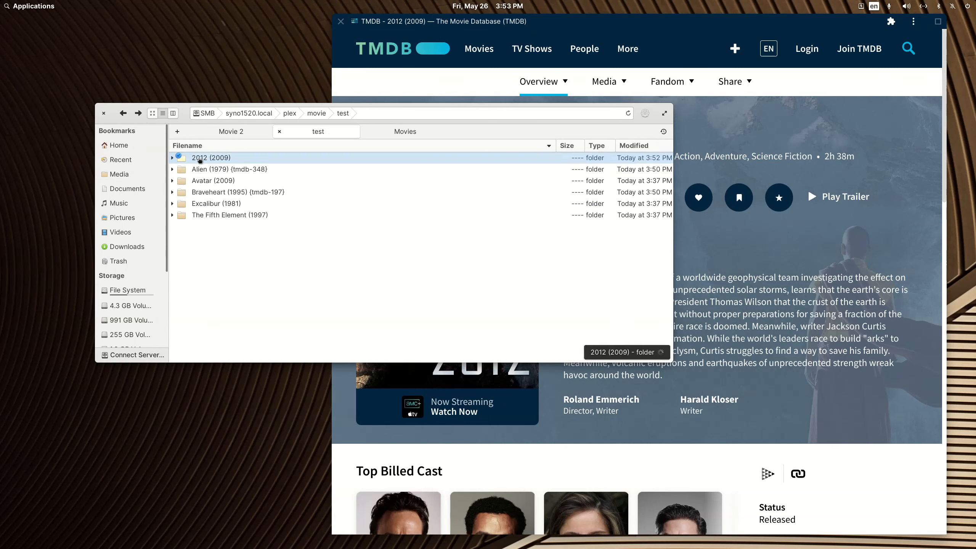
right_click(198, 158)
mouse_move(338, 170)
left_click(377, 235)
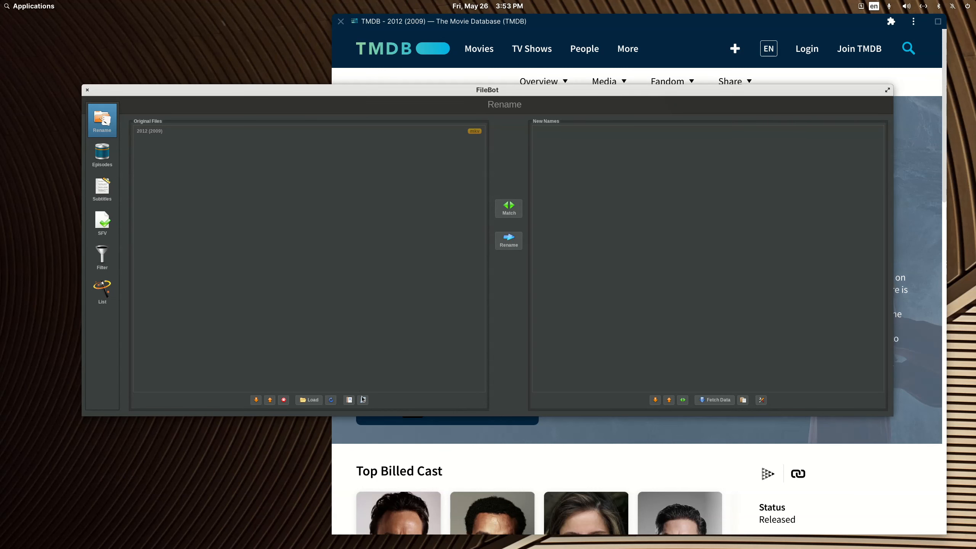
- Rename the 2012 (2009) file with the preset Movie Rename Non-Compliant Folder (Empty former Compliant Folder), and close FileBot
left_click(363, 399)
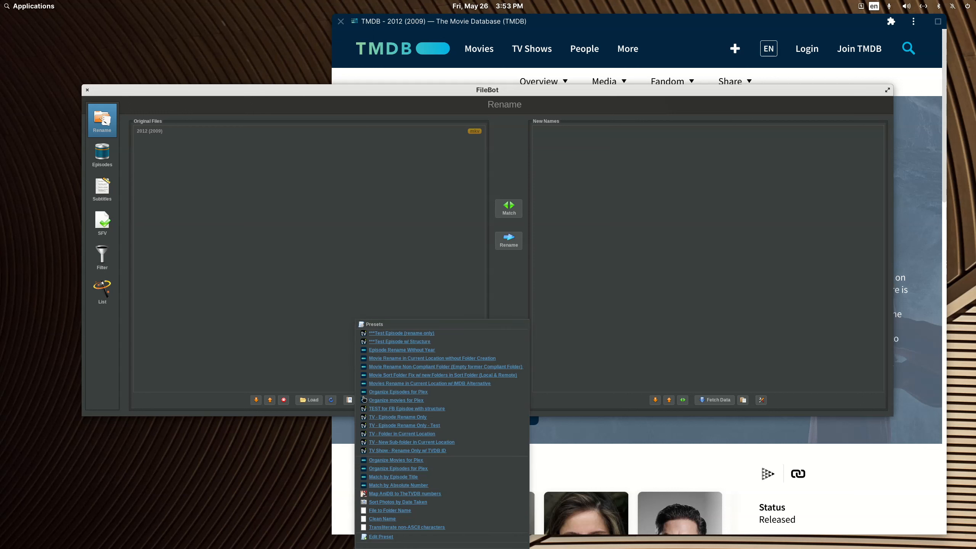
left_click(404, 463)
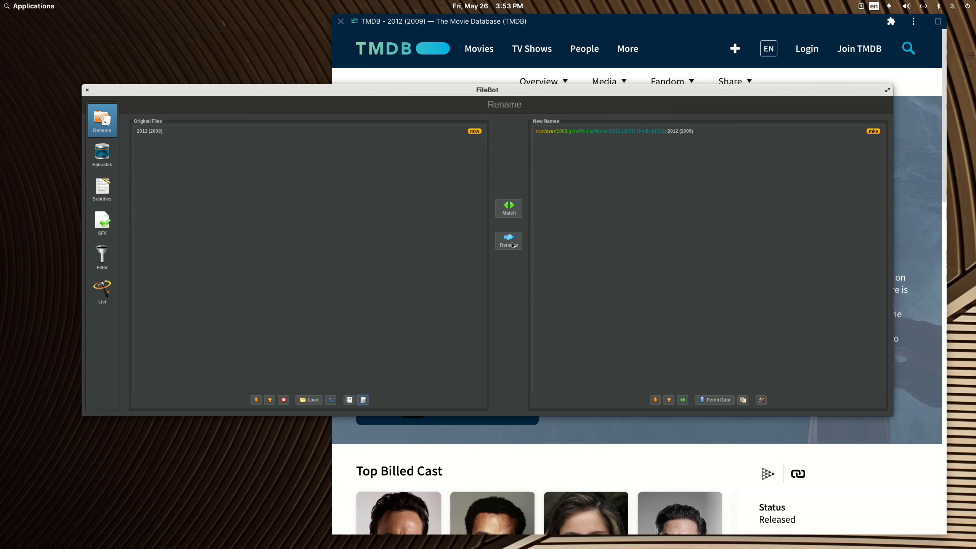
left_click(364, 400)
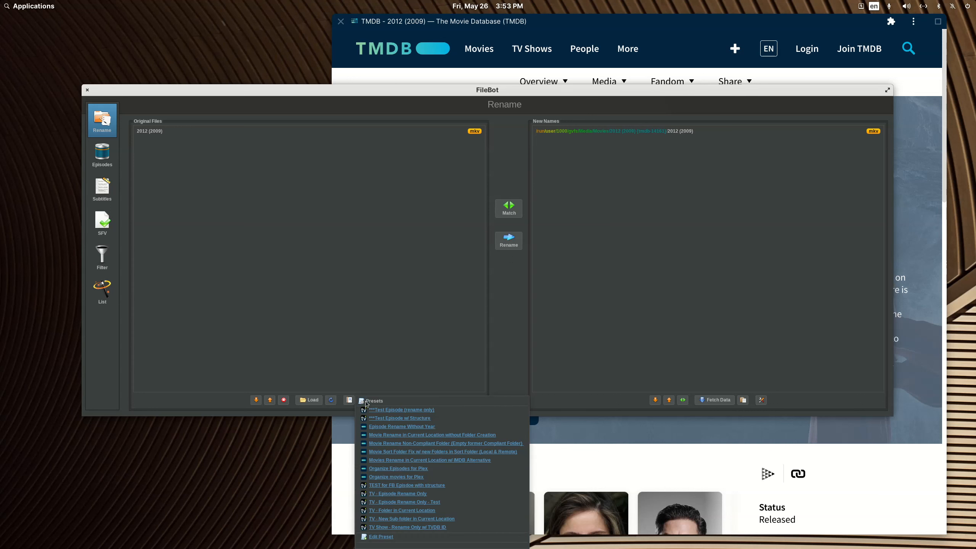
left_click(408, 444)
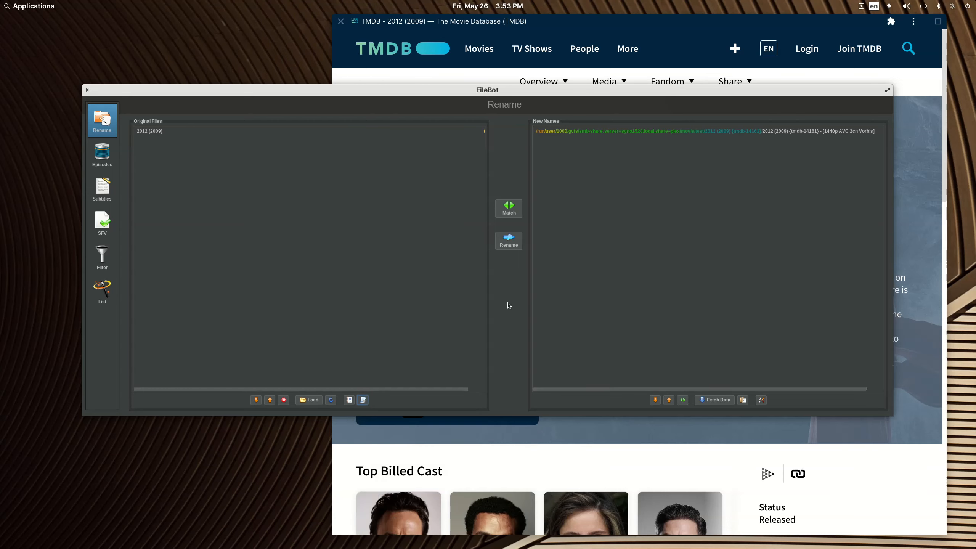
left_click(510, 241)
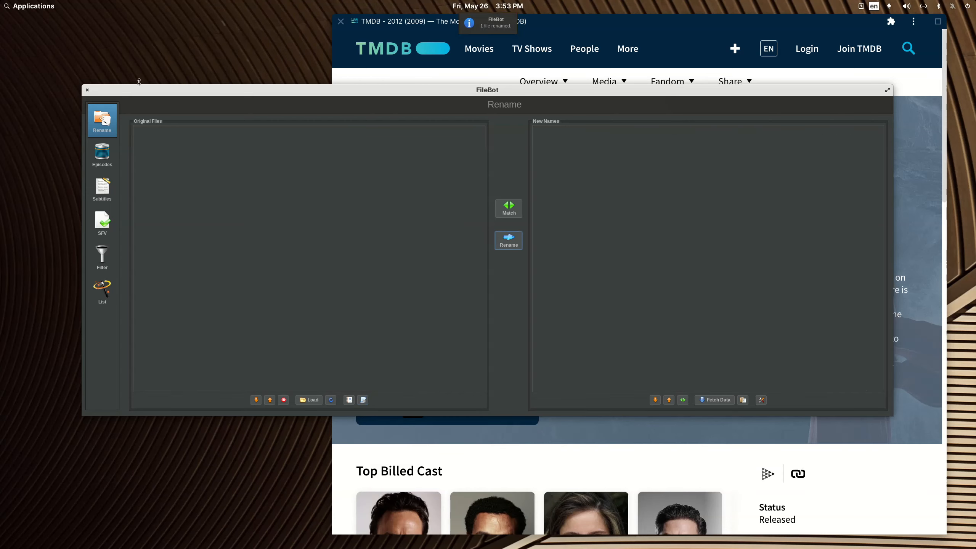
left_click(88, 90)
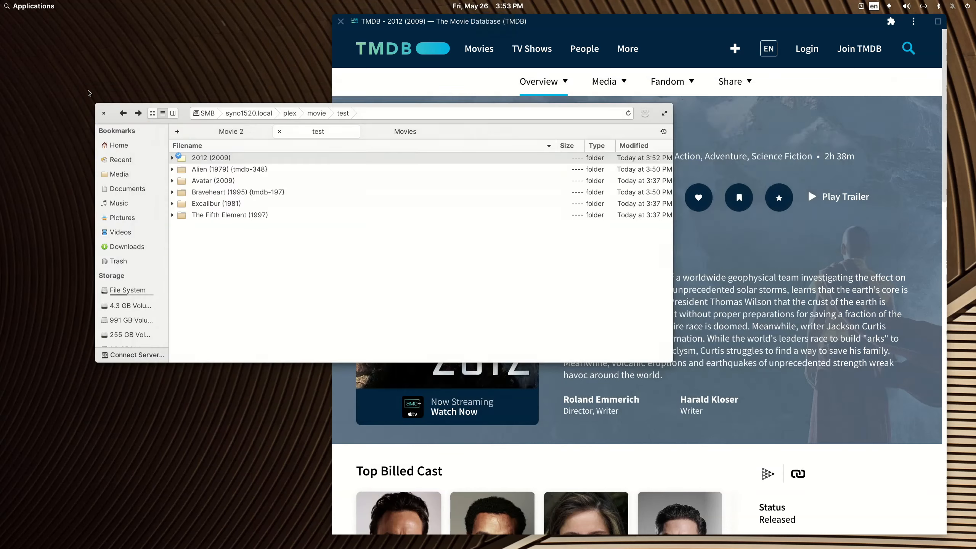
- Examine the renamed 2012 (2009) folder and the movie file inside, and return to the test folder
double_click(216, 159)
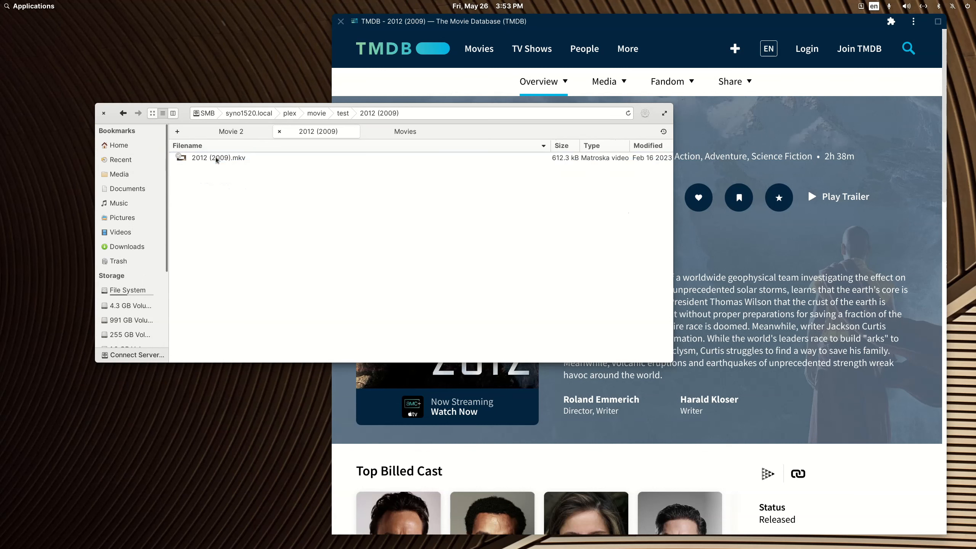
left_click(123, 112)
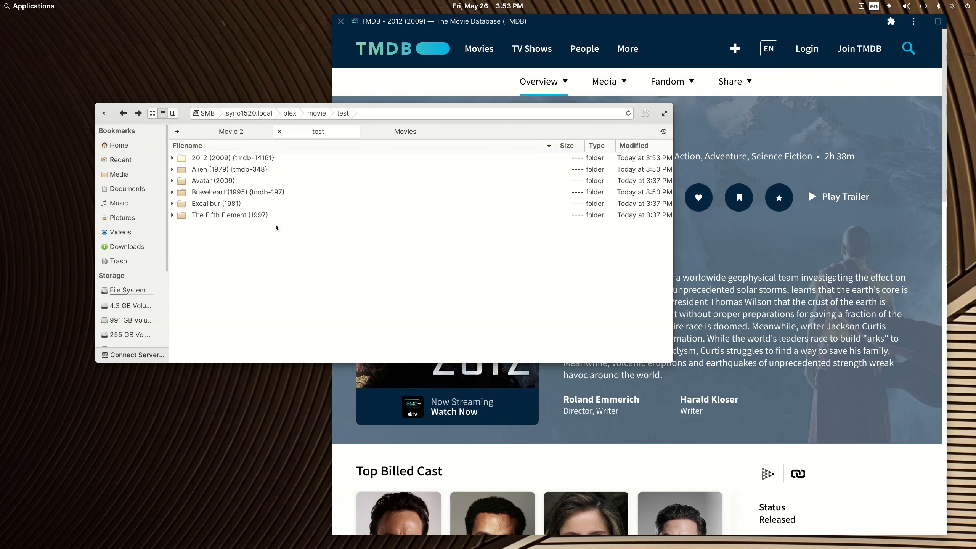
double_click(240, 157)
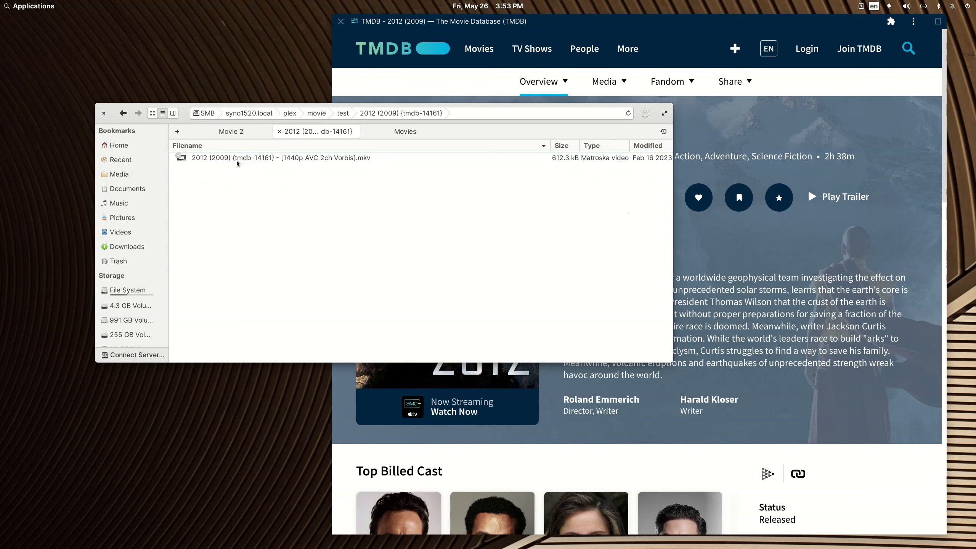
left_click(122, 112)
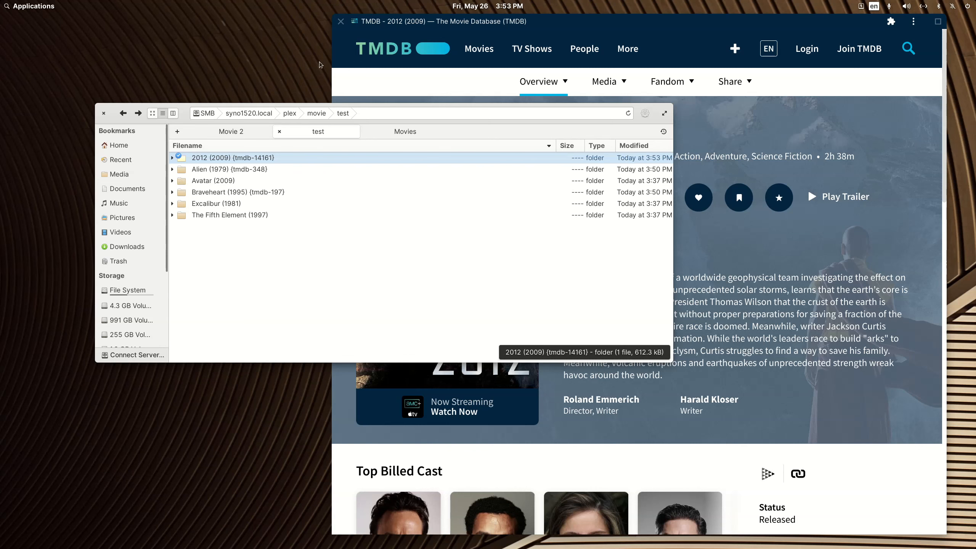
- Bring the Plex window into view and scan the library files of Movies -Test
left_click_drag(975, 46, 585, 57)
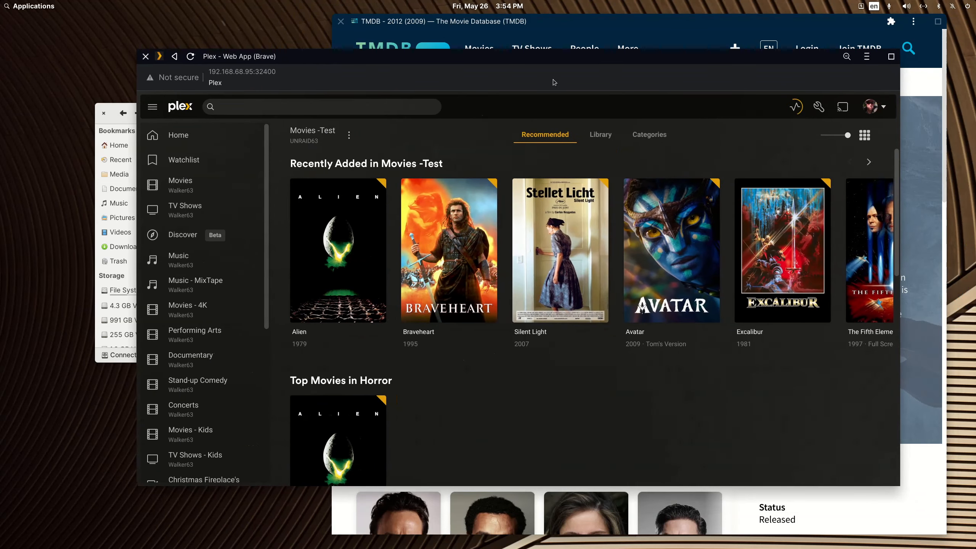
left_click(350, 141)
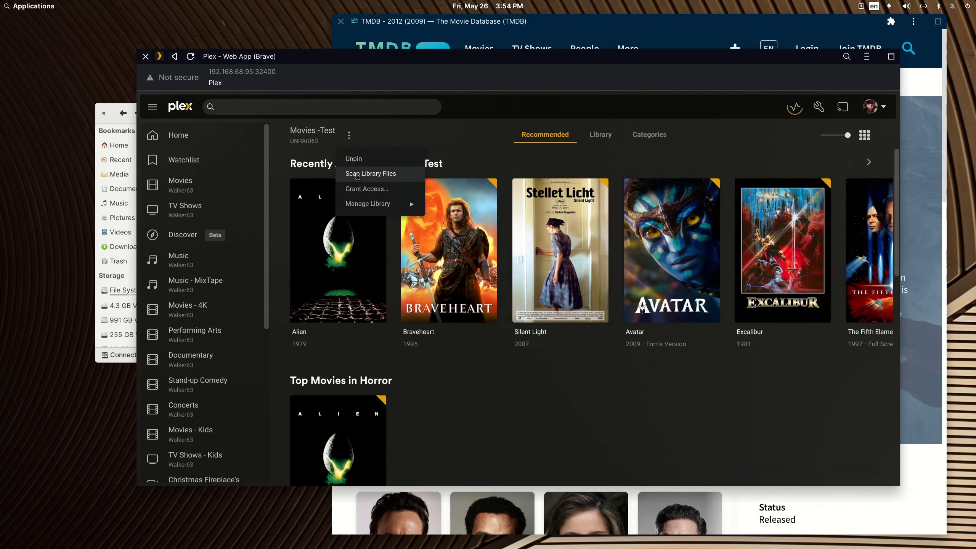
left_click(357, 174)
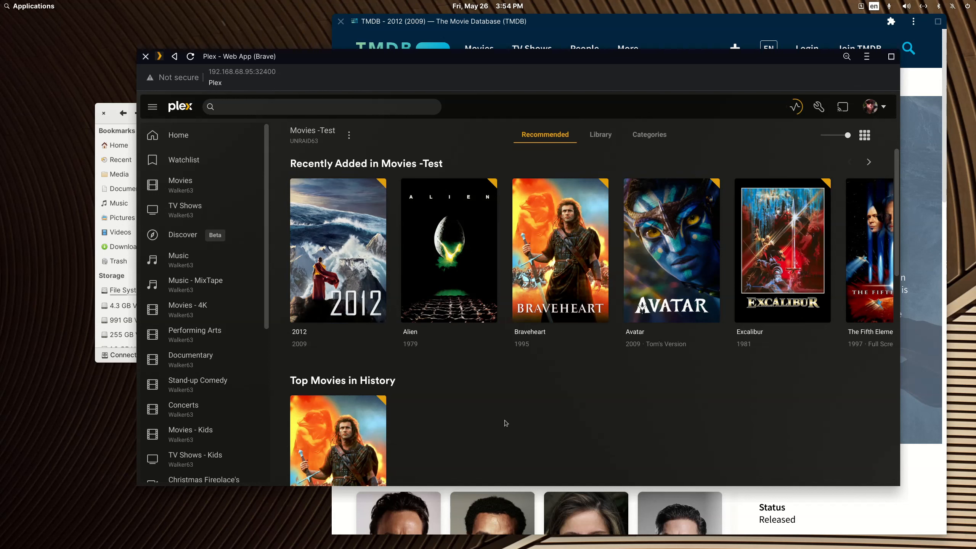
left_click_drag(566, 59, 546, 59)
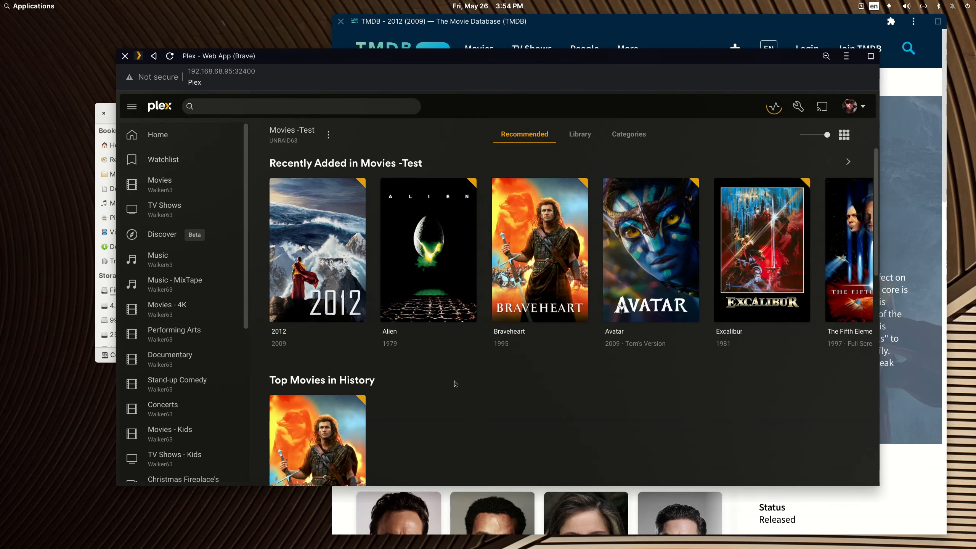
mouse_move(390, 314)
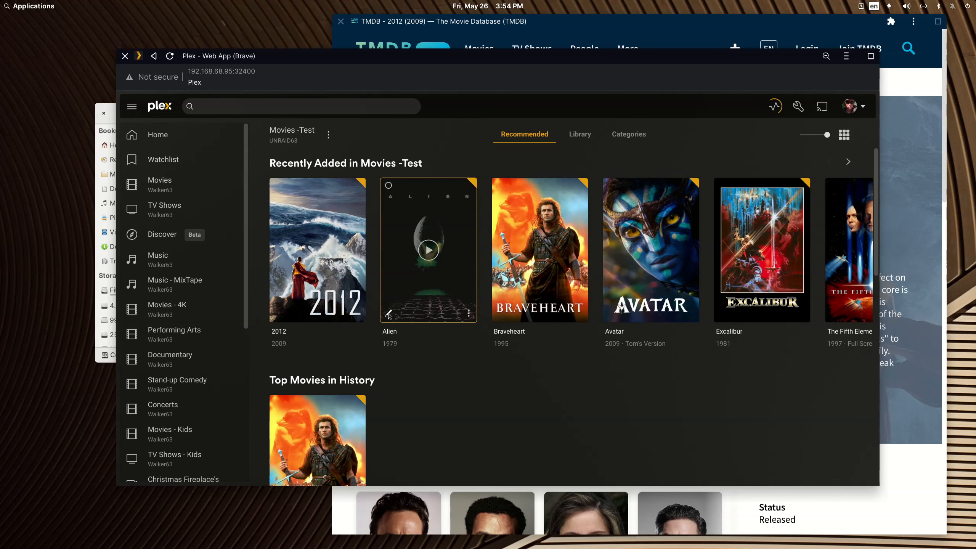
left_click(389, 315)
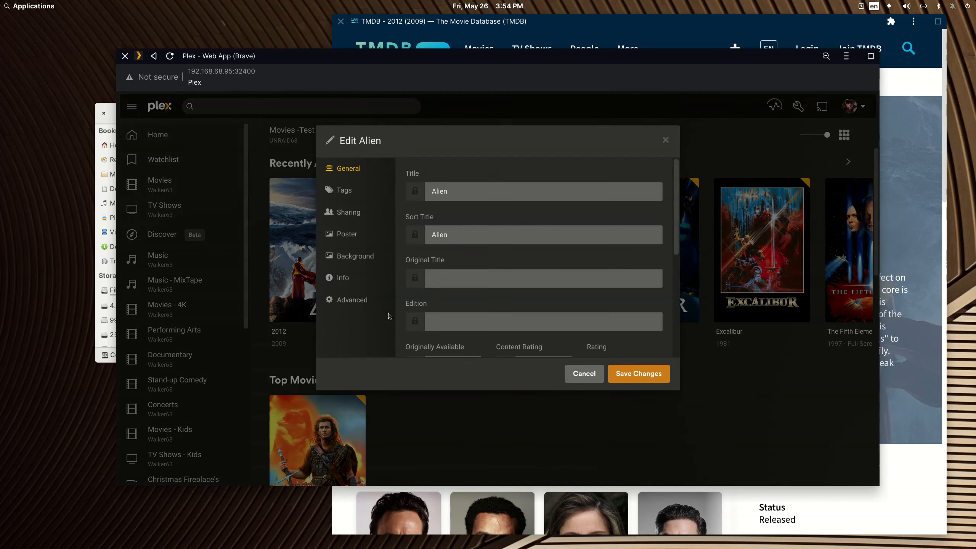
left_click(584, 374)
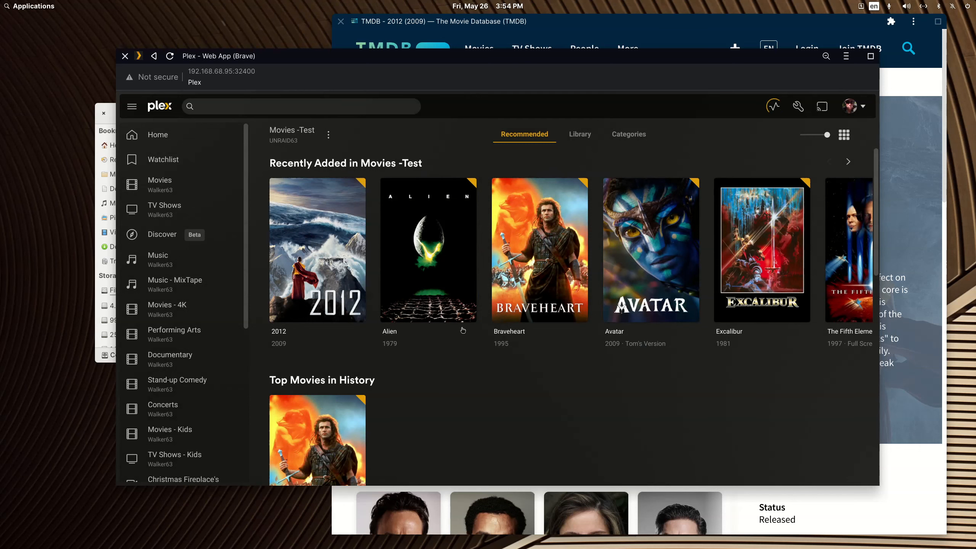
- Change the poster of Alien to the plain 4K Ultra HD version without a cut label and save the changes
mouse_move(398, 294)
left_click(389, 315)
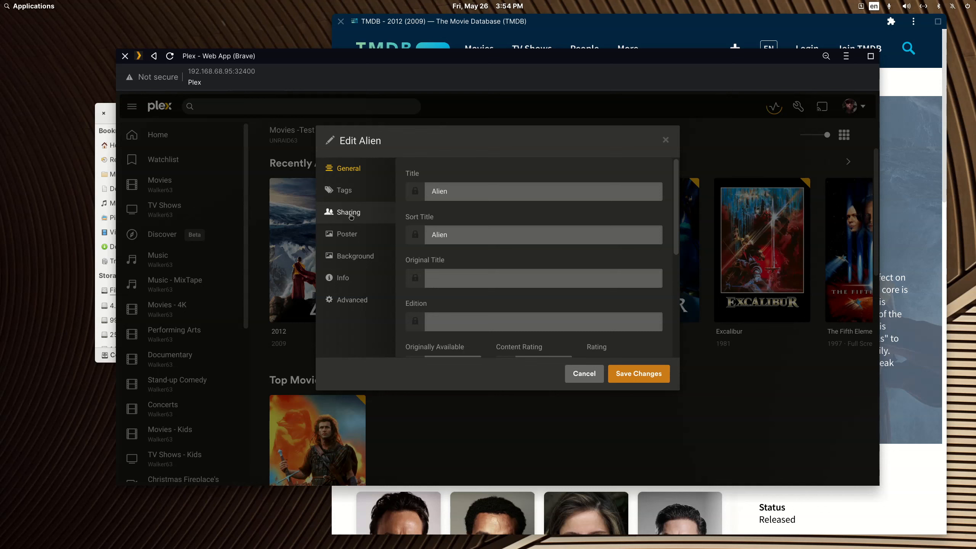
left_click(346, 236)
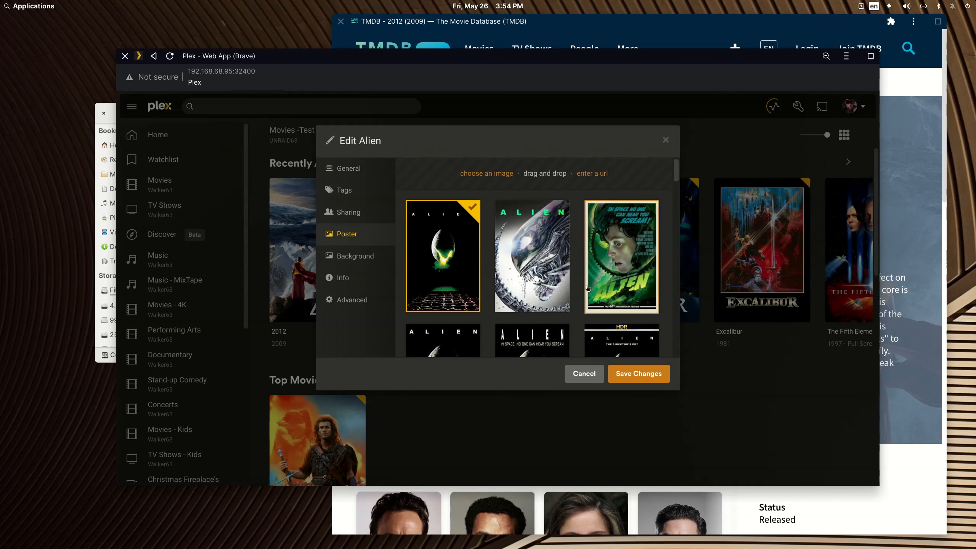
scroll(587, 288, "down", 2)
scroll(587, 288, "down", 4)
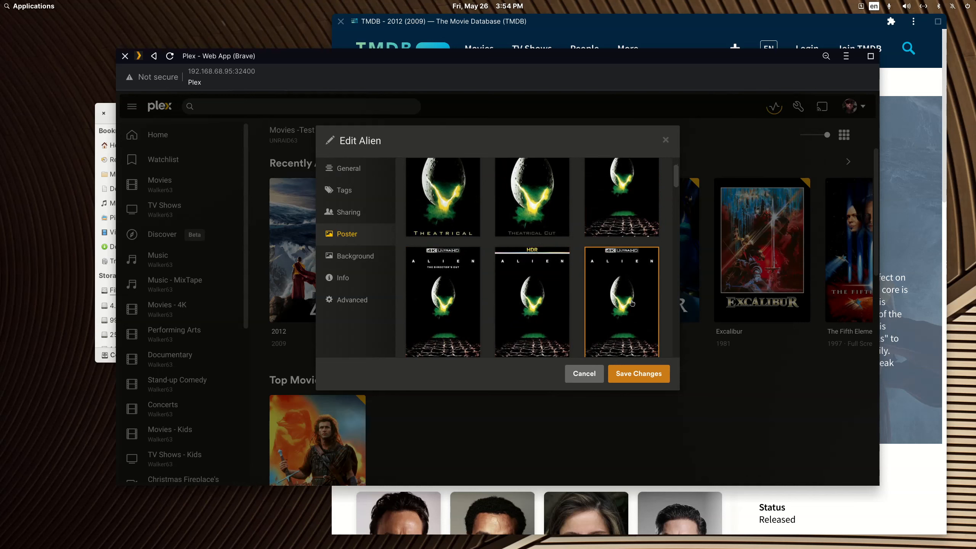
left_click(632, 320)
left_click(633, 378)
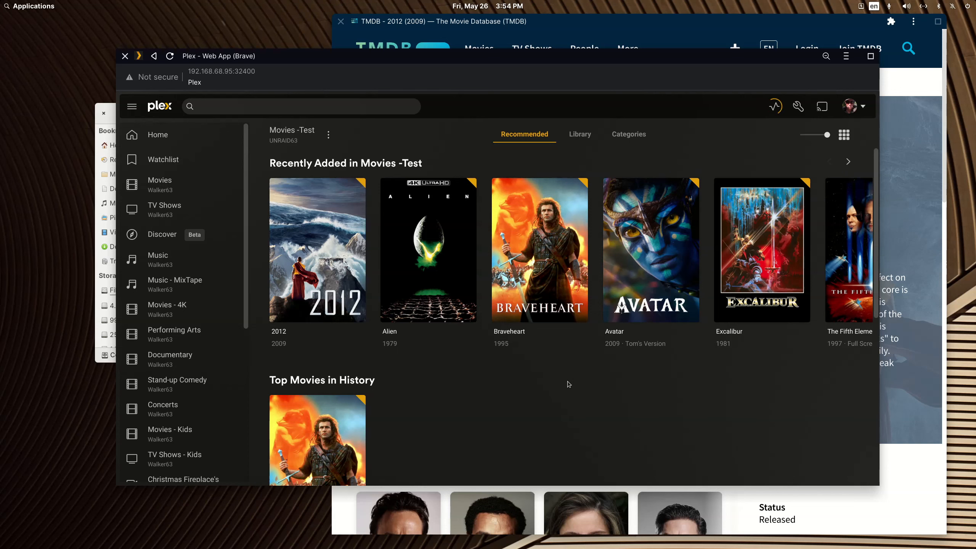
- Select only the movies 2012 and Excalibur among the recently added movies in Movies -Test
left_click(278, 186)
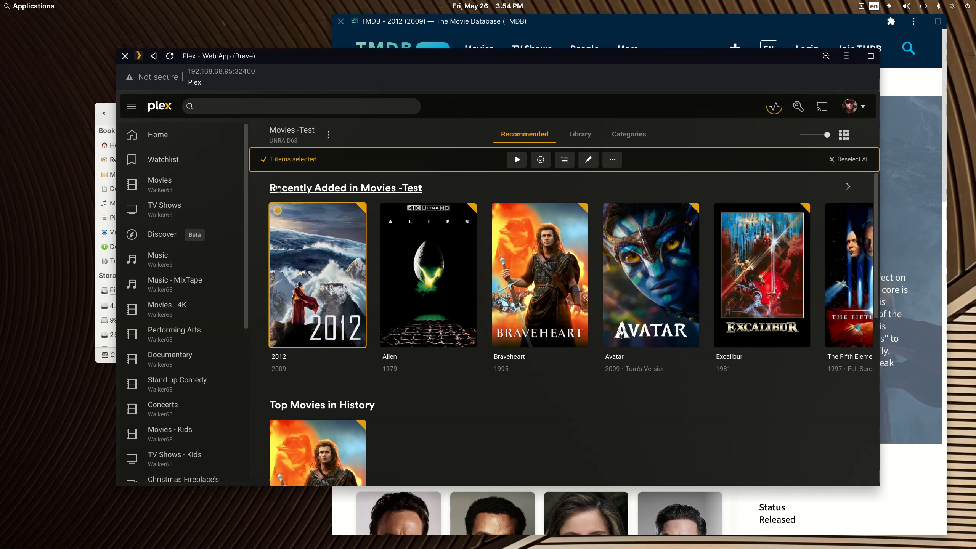
left_click(723, 211)
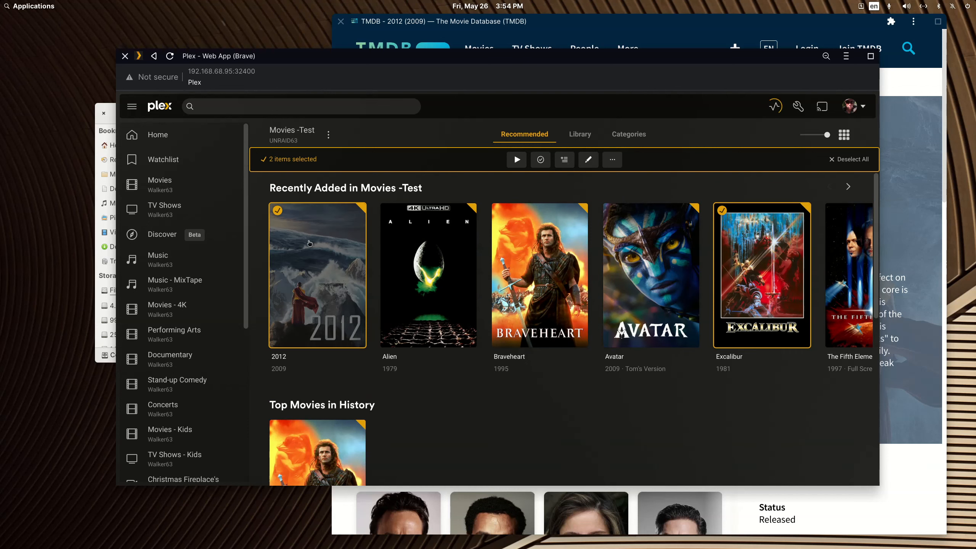
left_click(745, 277)
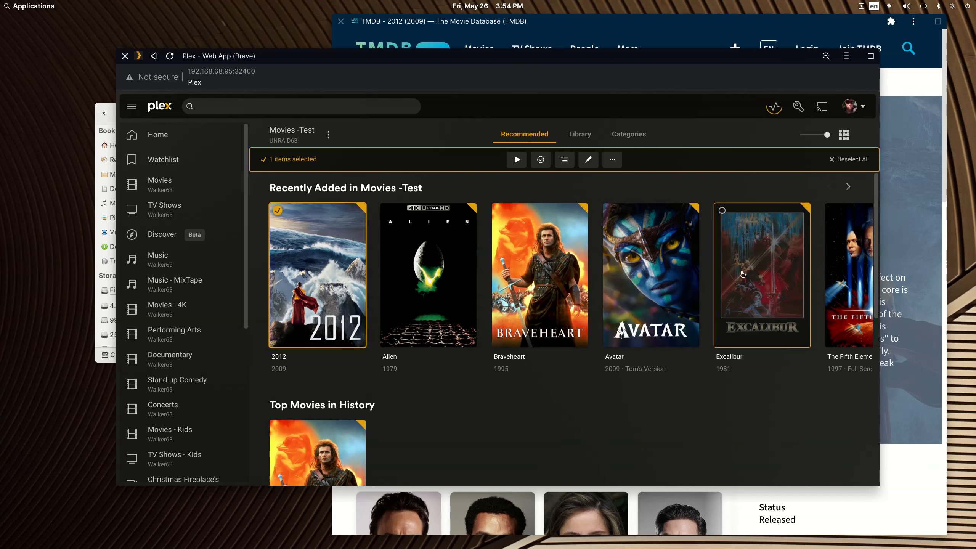
left_click(626, 264)
left_click(540, 271)
left_click(536, 278)
left_click(691, 280)
left_click(718, 284)
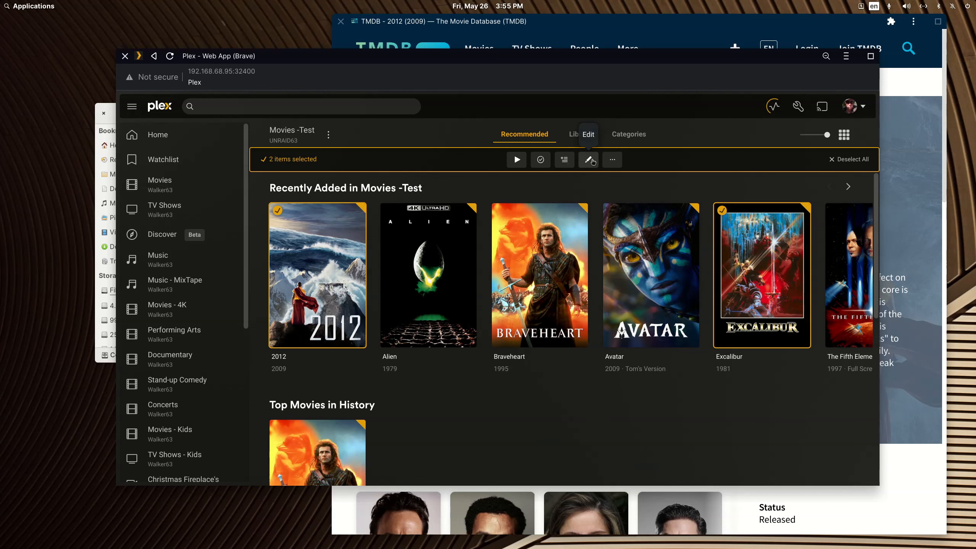
- Edit both selected movies together, adding a new collection titled with the owner's first name plus "Favs", and save the changes
left_click(592, 161)
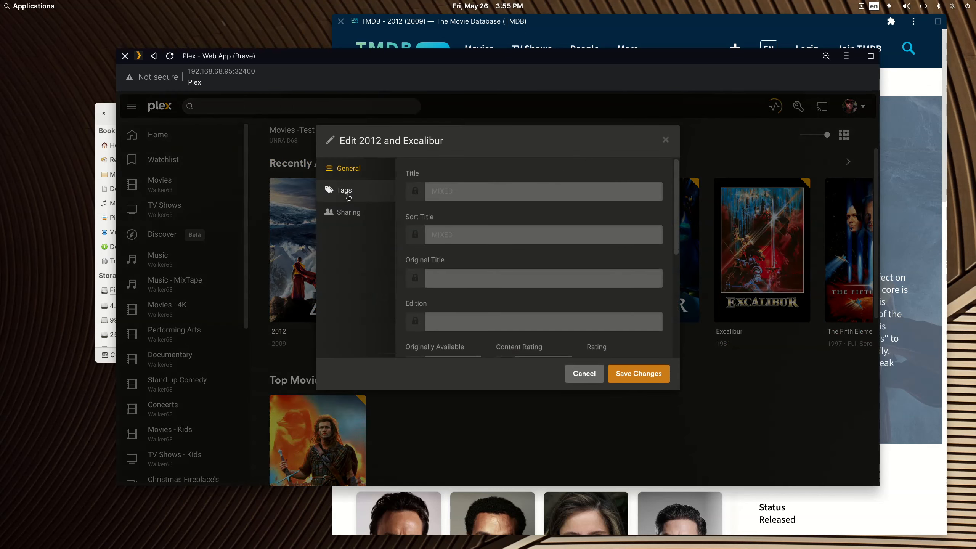
left_click(348, 196)
scroll(476, 341, "down", 1)
left_click(477, 331)
type("Tom's Favs")
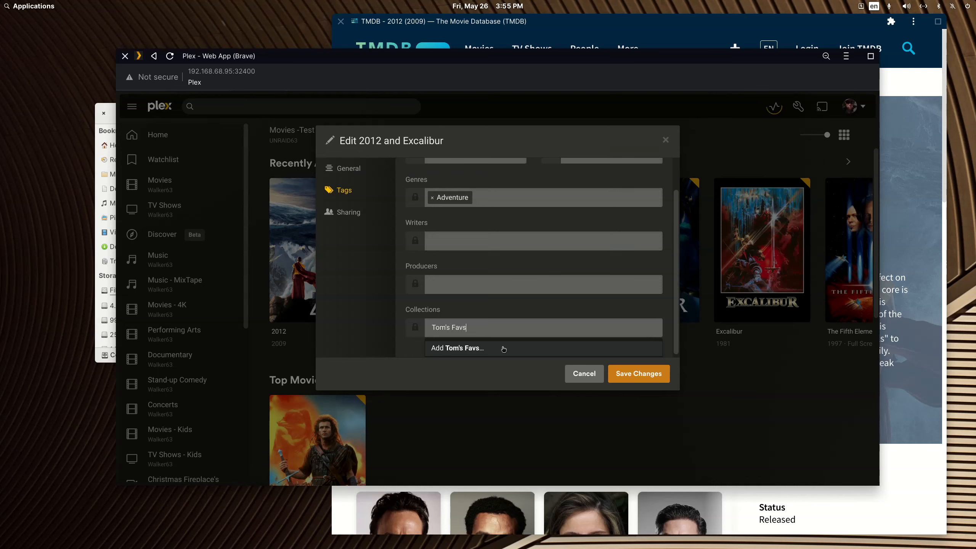
left_click(646, 374)
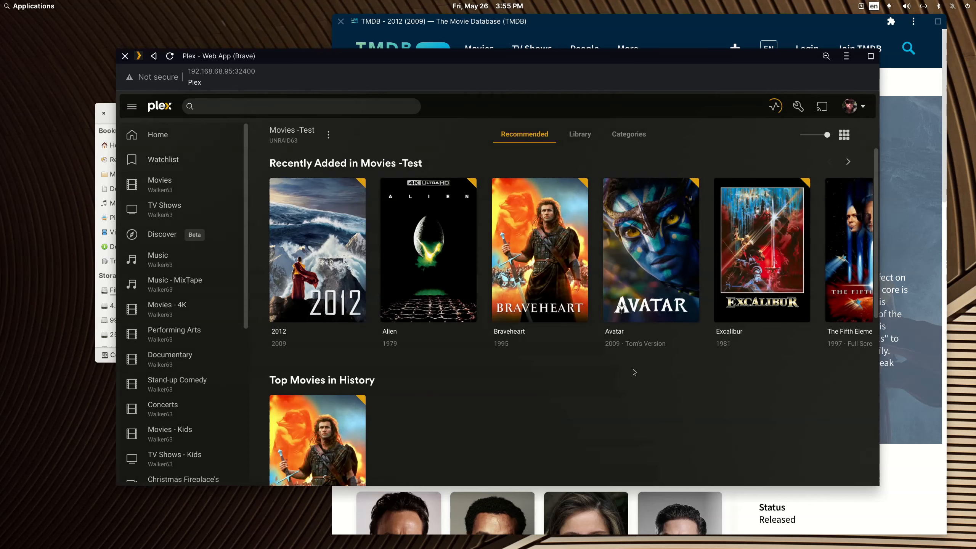
- Reload Movies -Test and check the collection tags in the details of 2012, leaving them without saving
left_click(170, 56)
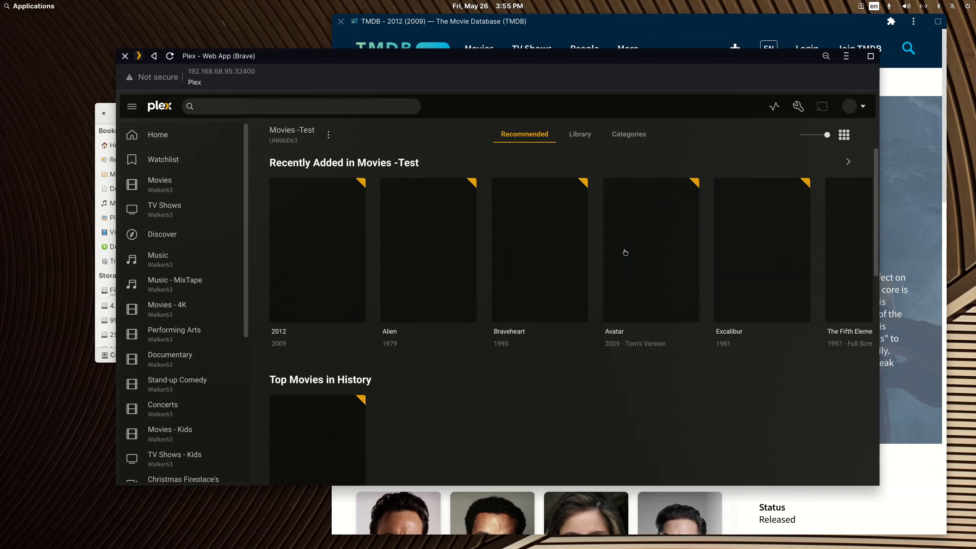
left_click(580, 134)
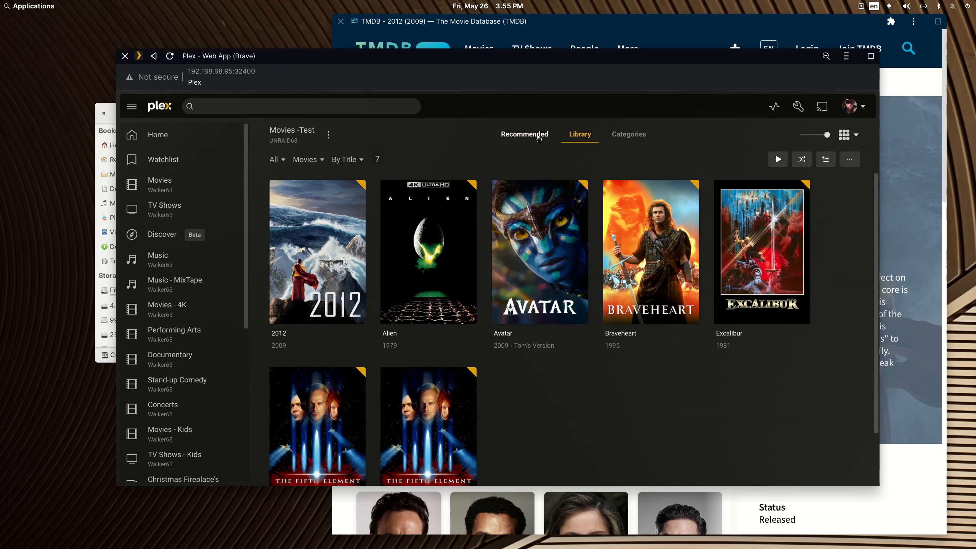
left_click(538, 137)
left_click(282, 311)
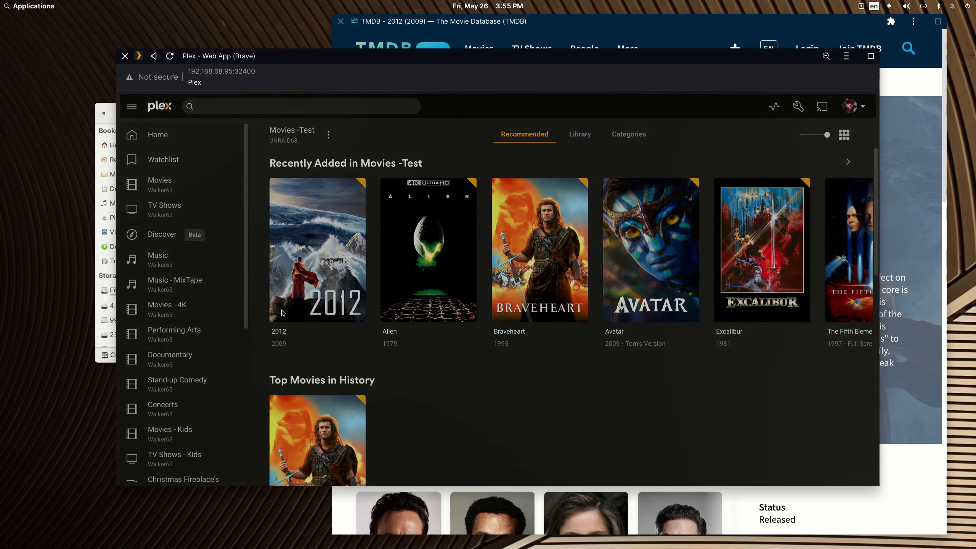
left_click(334, 192)
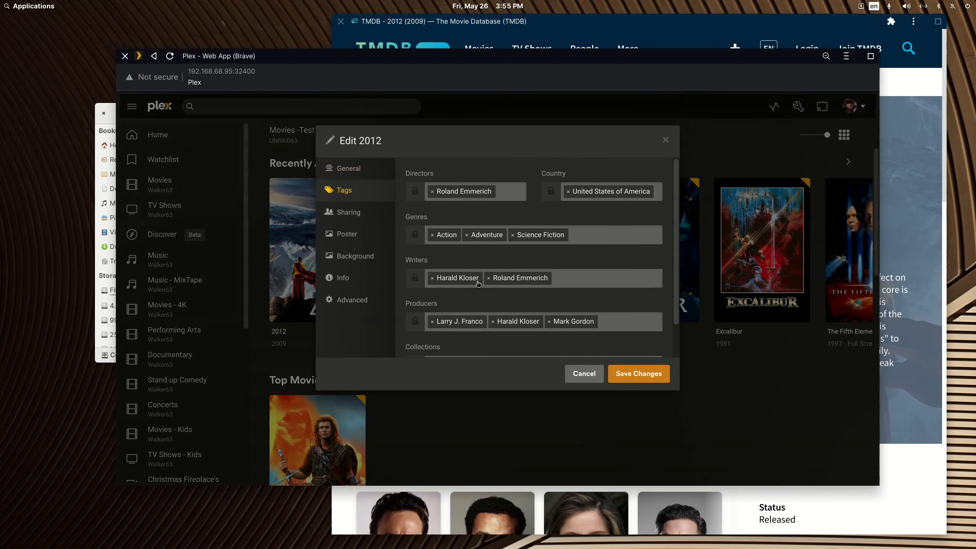
scroll(479, 283, "down", 1)
left_click(584, 374)
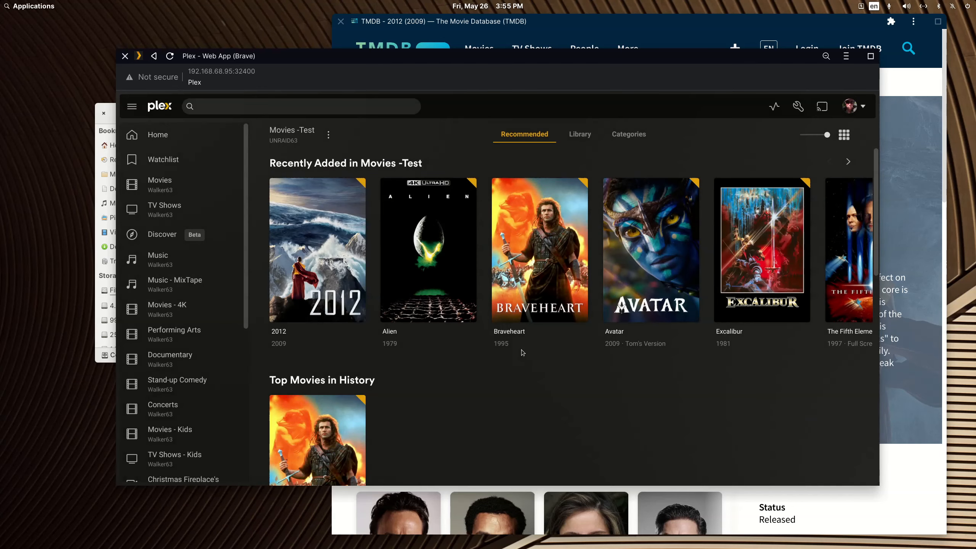
- Select 2012 and Excalibur and add both to a new collection titled with the owner's first name plus "Favs", saving the changes
left_click(280, 187)
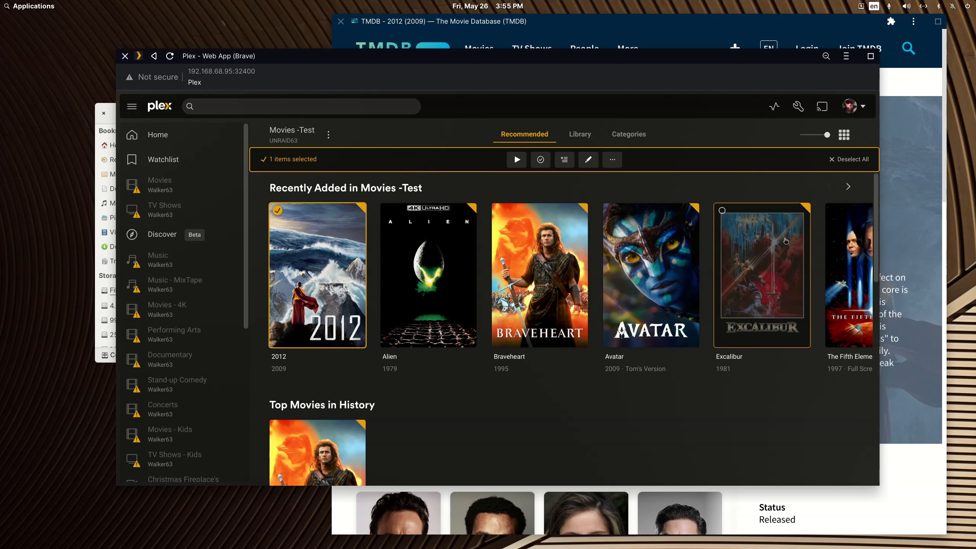
left_click(722, 211)
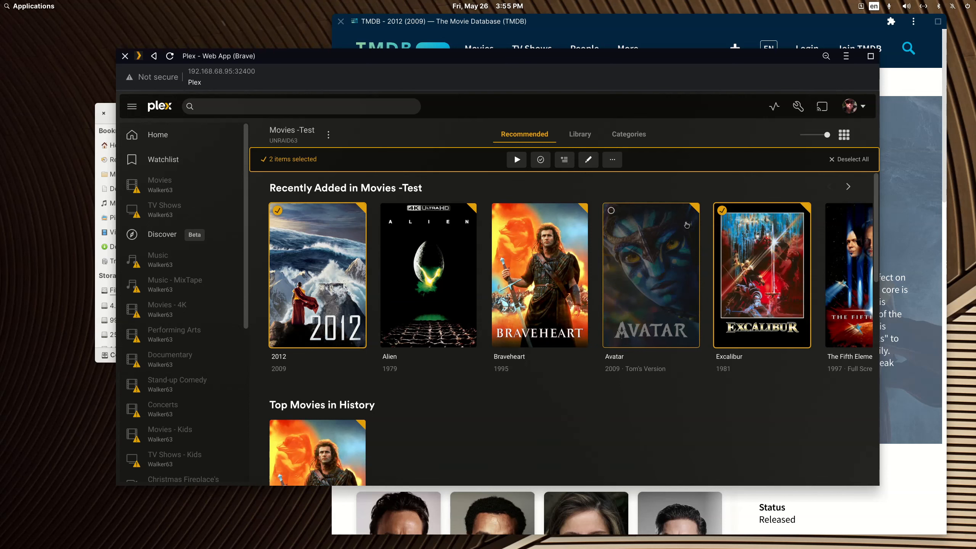
left_click(587, 161)
left_click(335, 191)
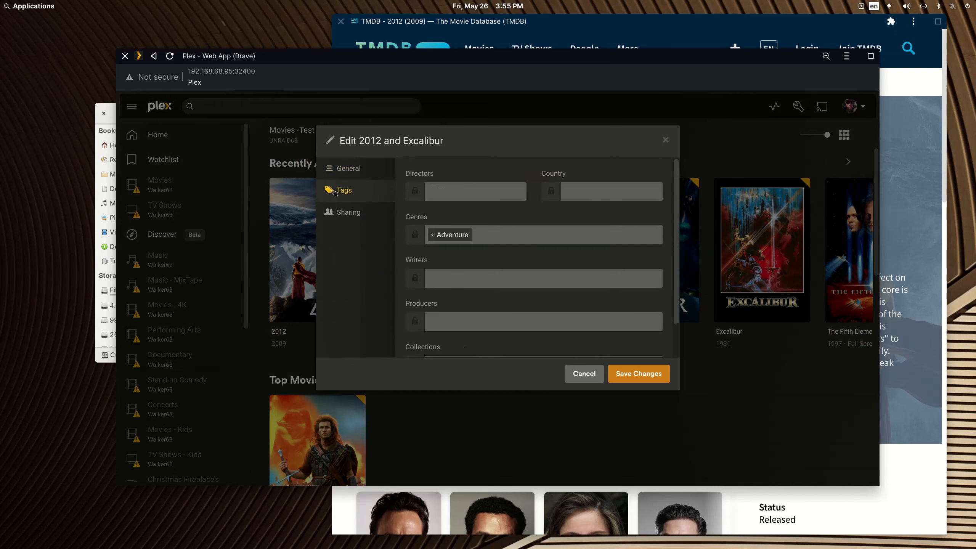
scroll(500, 307, "down", 1)
left_click(501, 326)
type("Tom's Favs")
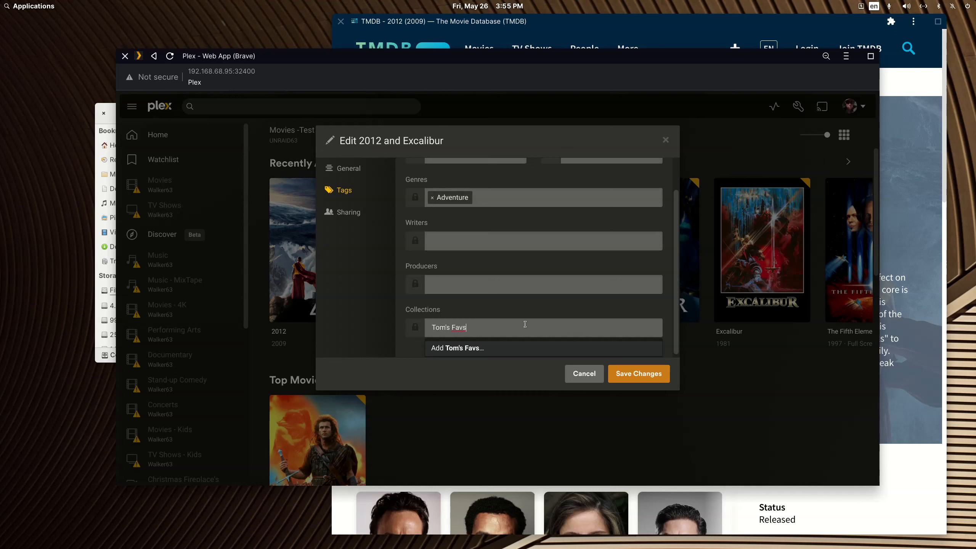
left_click(467, 349)
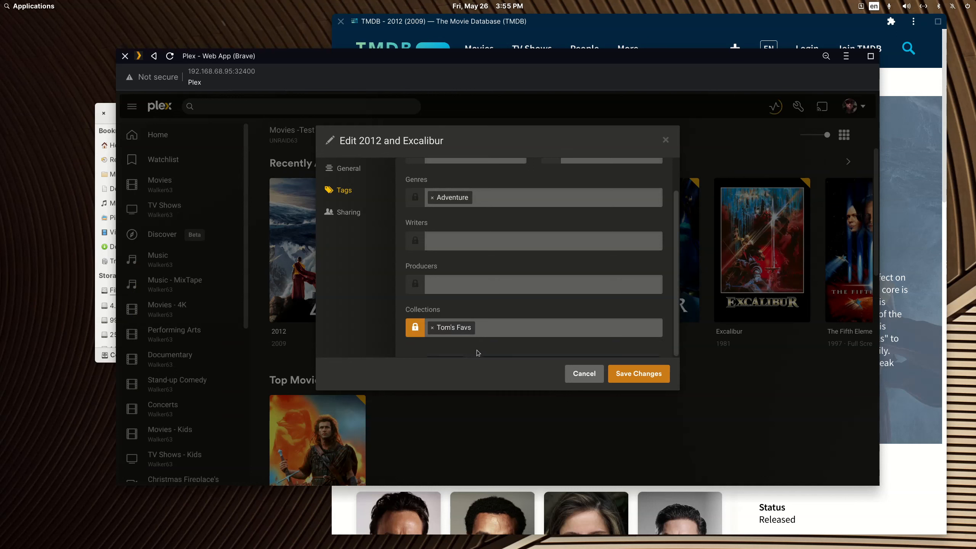
left_click(634, 373)
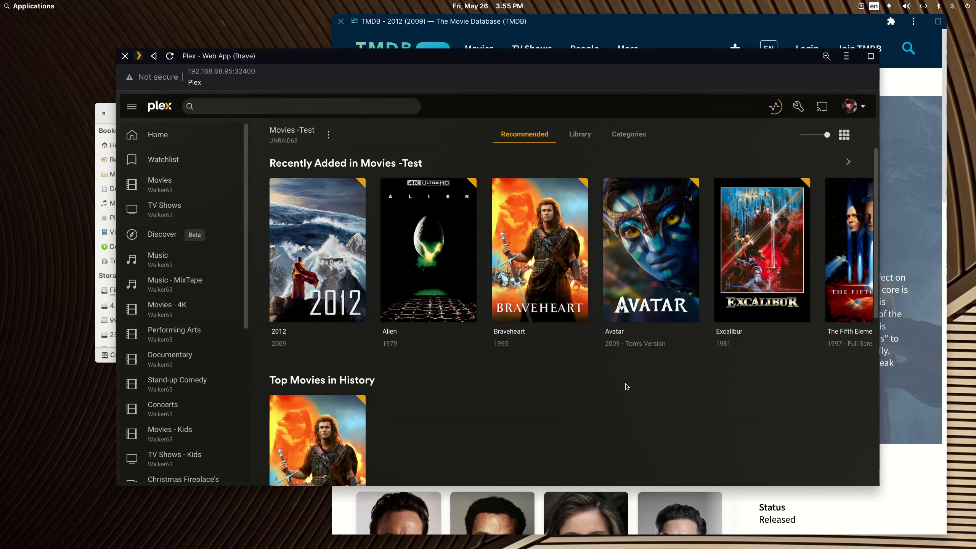
- Check the tags of 2012 again without saving, and reload the page to show the collections of Movies -Test
left_click(280, 315)
left_click(344, 196)
scroll(538, 300, "down", 2)
left_click(584, 374)
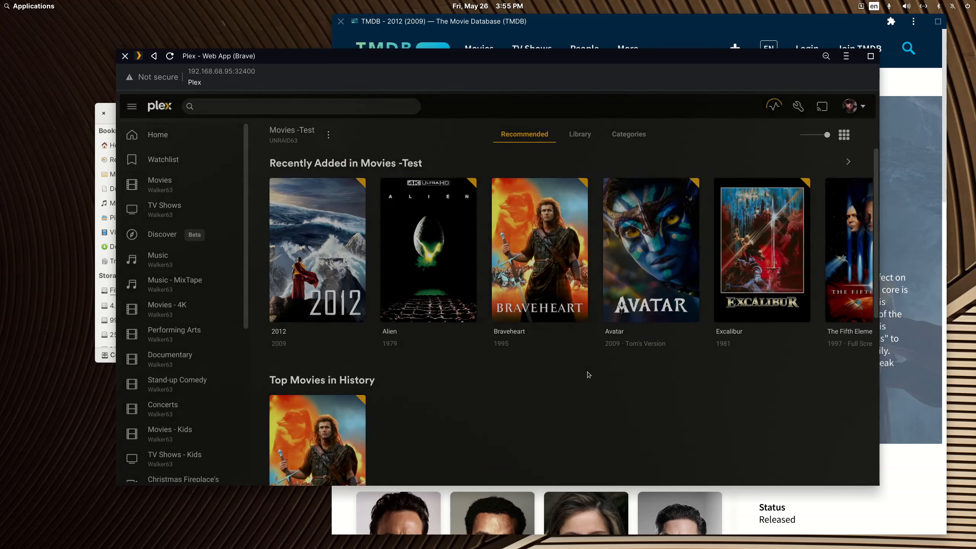
left_click(171, 58)
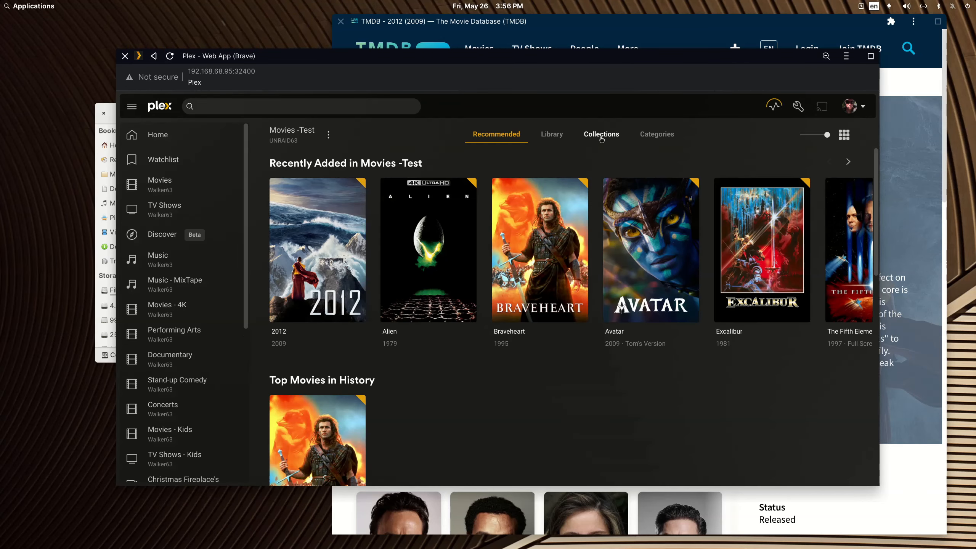
left_click(604, 137)
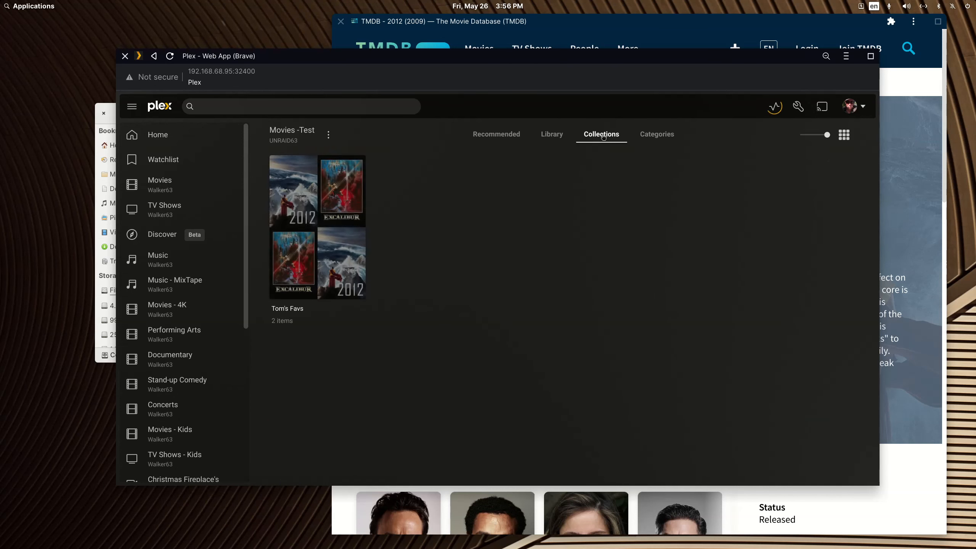
- Inspect the new collection's poster options without changing them, and look over the complete Movies -Test library
left_click(276, 292)
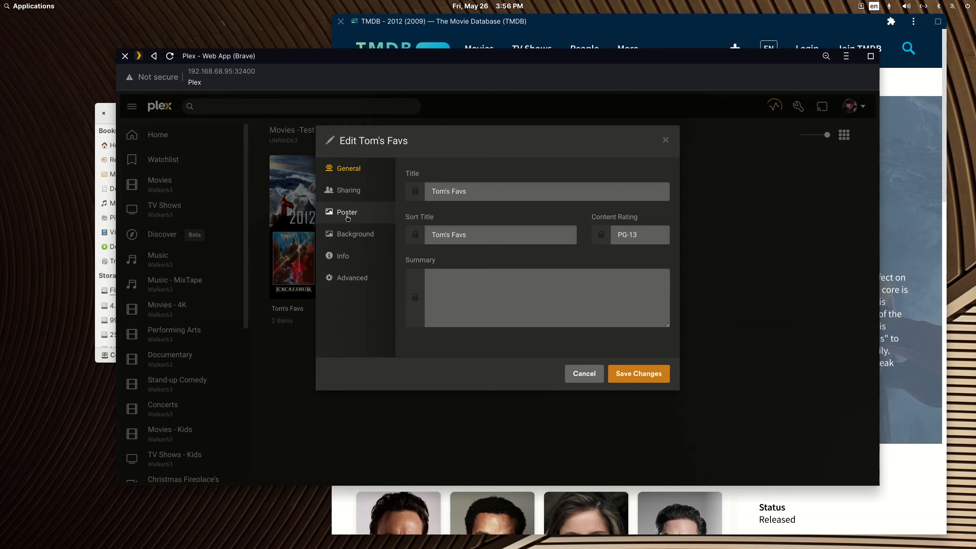
left_click(347, 213)
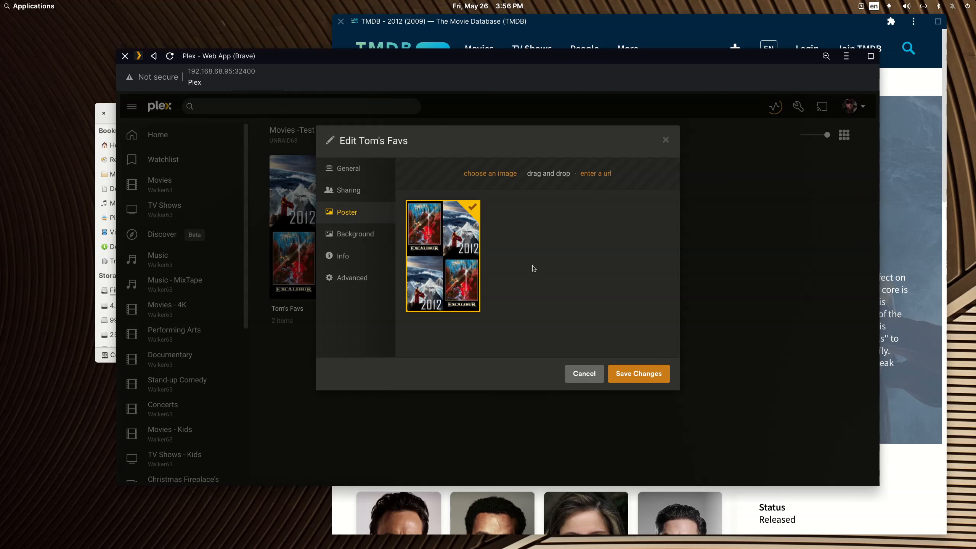
left_click(590, 374)
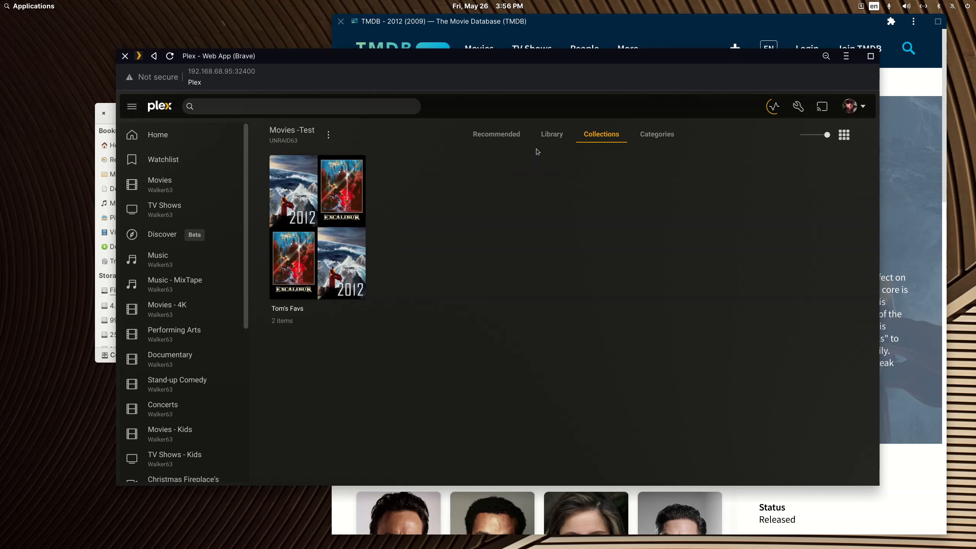
left_click(551, 135)
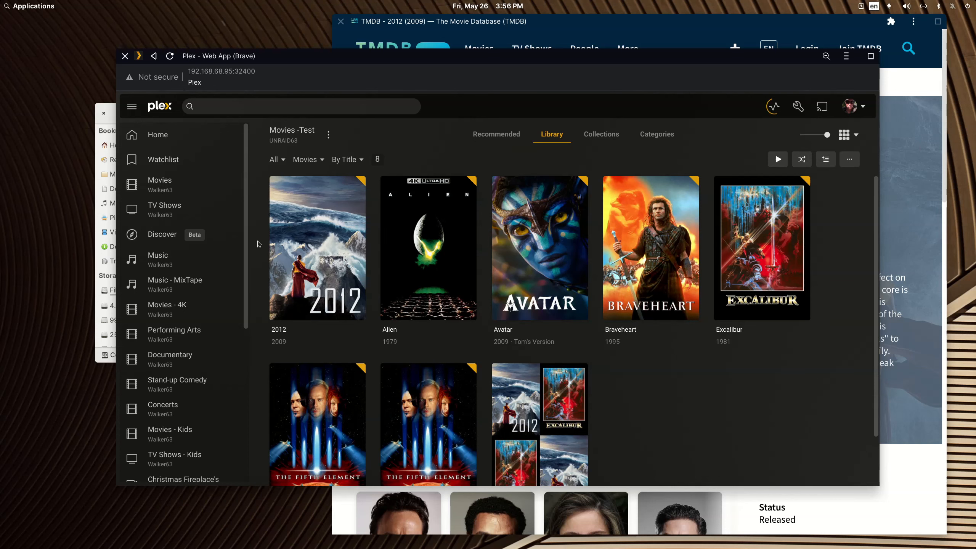
scroll(518, 182, "down", 2)
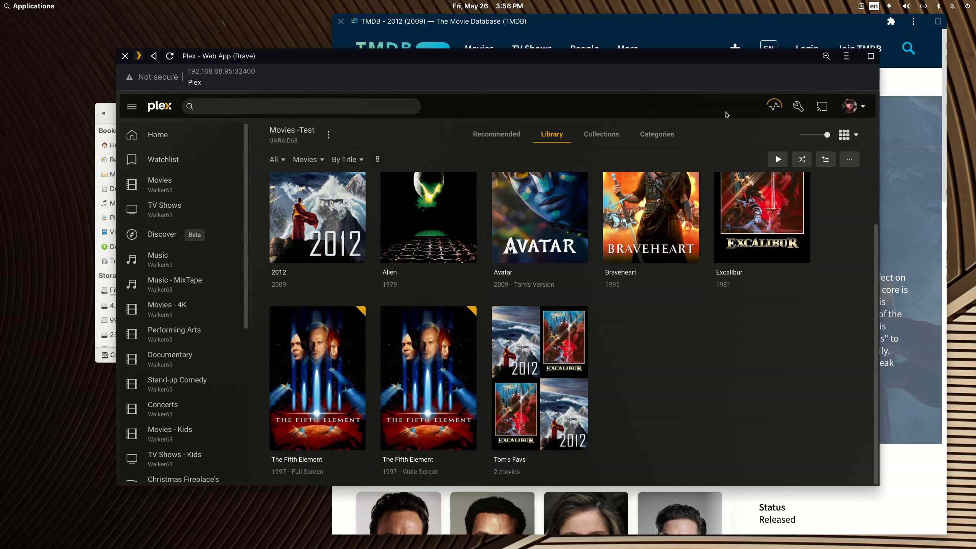
- Open the server's library management settings and expand the recommendation options of Movies -Test
left_click(798, 108)
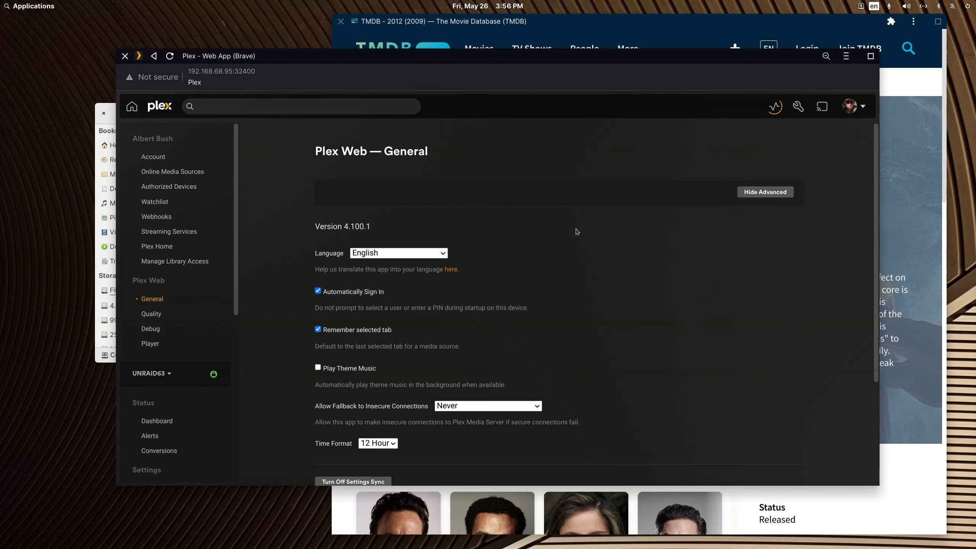
scroll(625, 317, "down", 4)
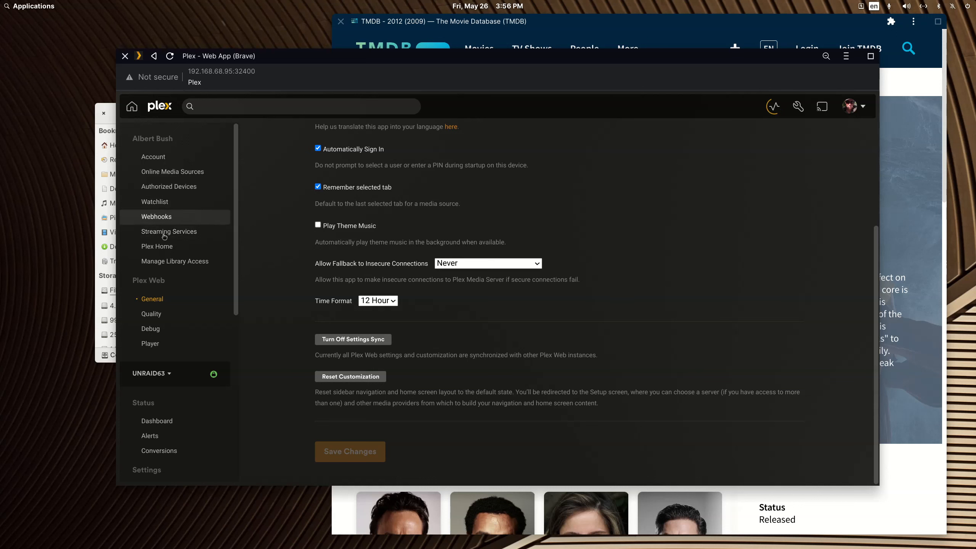
scroll(157, 346, "down", 7)
left_click(155, 418)
mouse_move(655, 292)
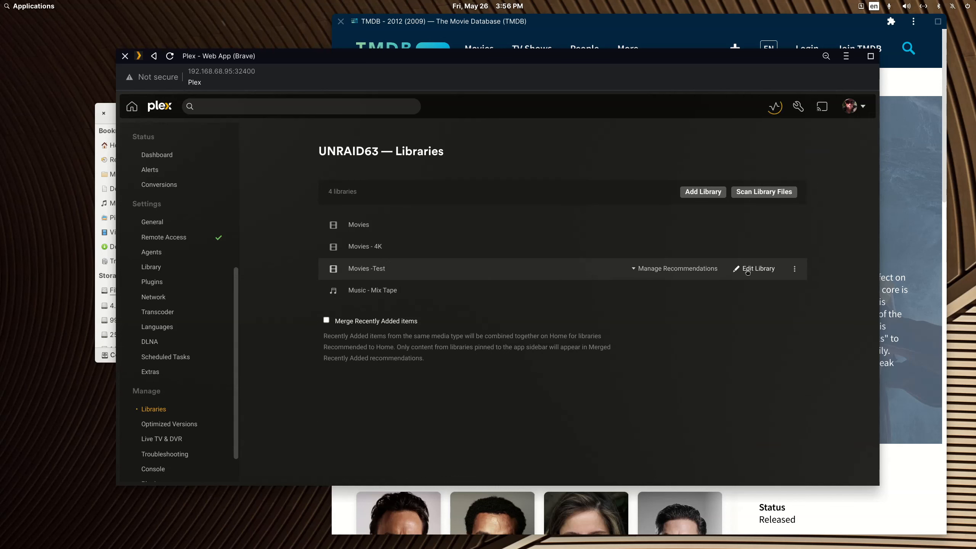
left_click(692, 268)
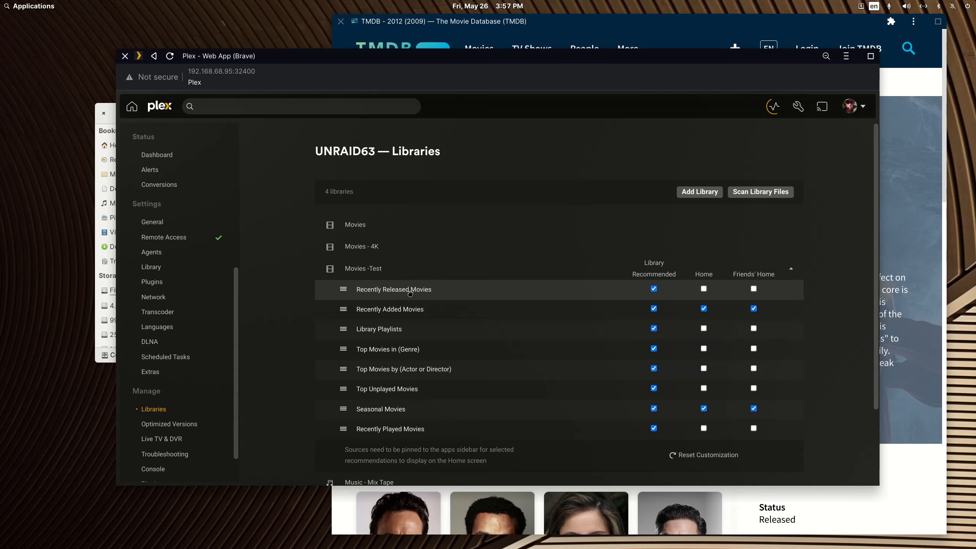
- Enable Recently Released Movies of Movies -Test for both Home and Friends' Home
left_click(703, 289)
left_click(754, 289)
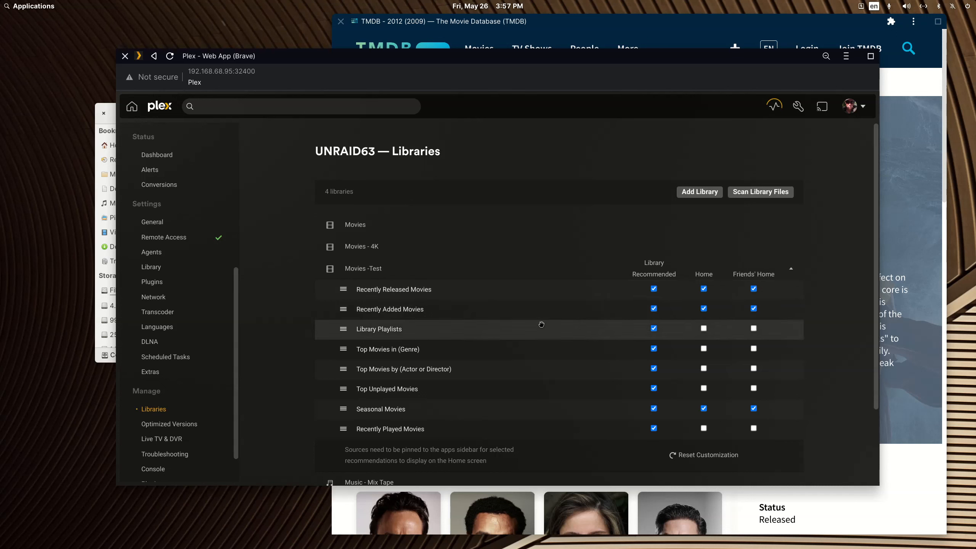
left_click(703, 289)
left_click(704, 289)
scroll(599, 346, "down", 3)
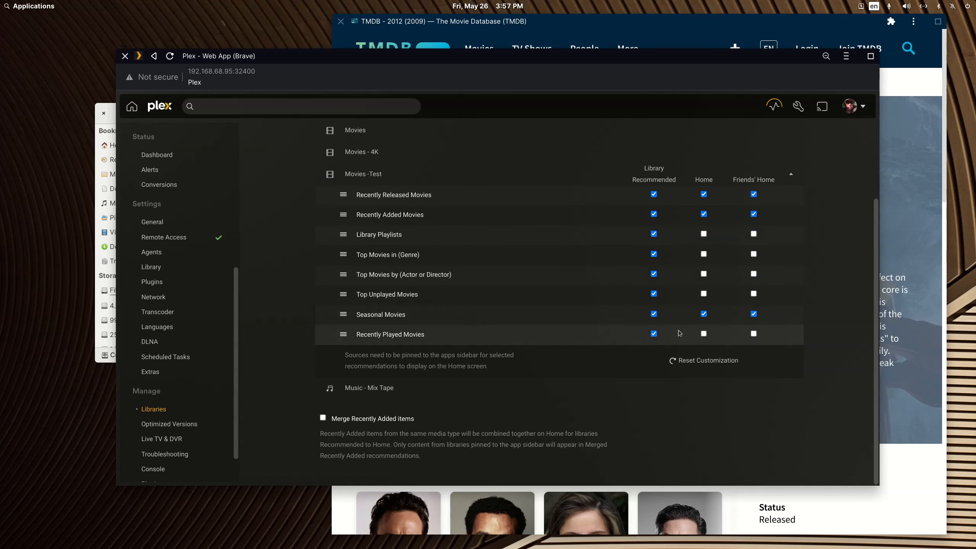
scroll(527, 351, "up", 3)
scroll(538, 344, "down", 3)
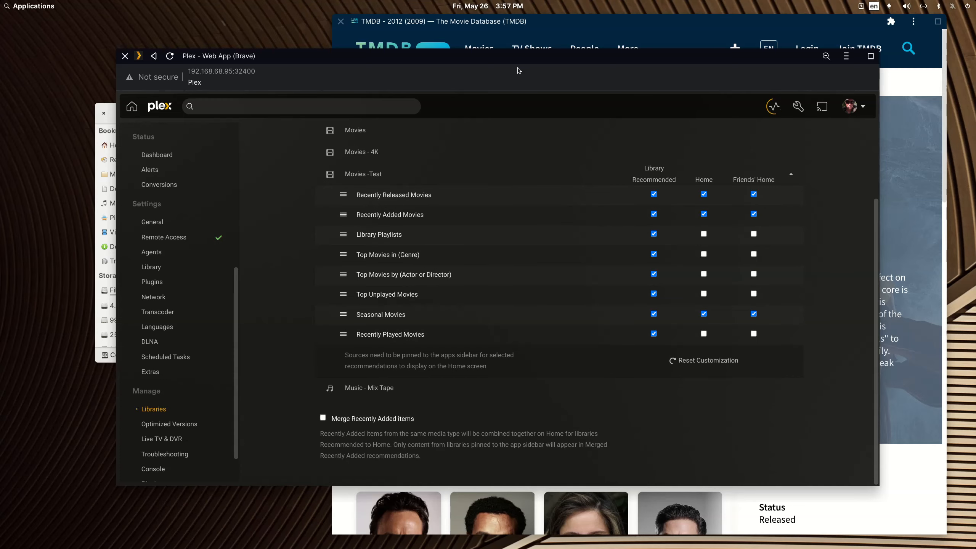
- Maximise the Plex window and look through the recommended rows of Movies -Test
key("super+Up")
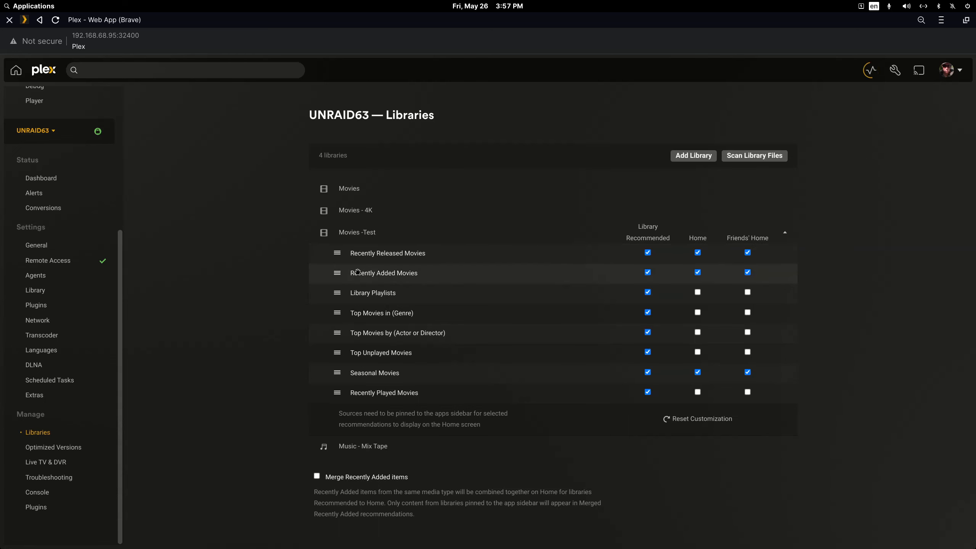
left_click(373, 238)
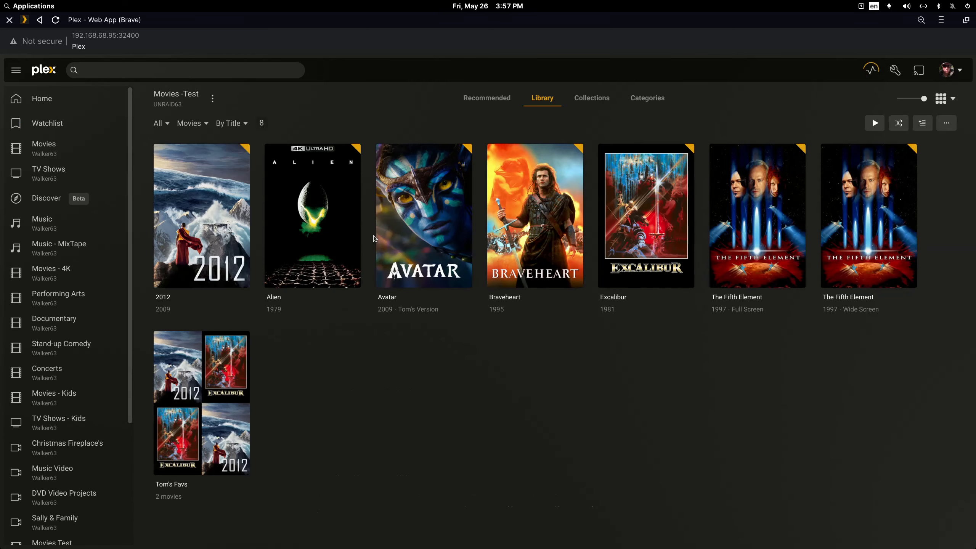
left_click(504, 99)
scroll(528, 359, "down", 10)
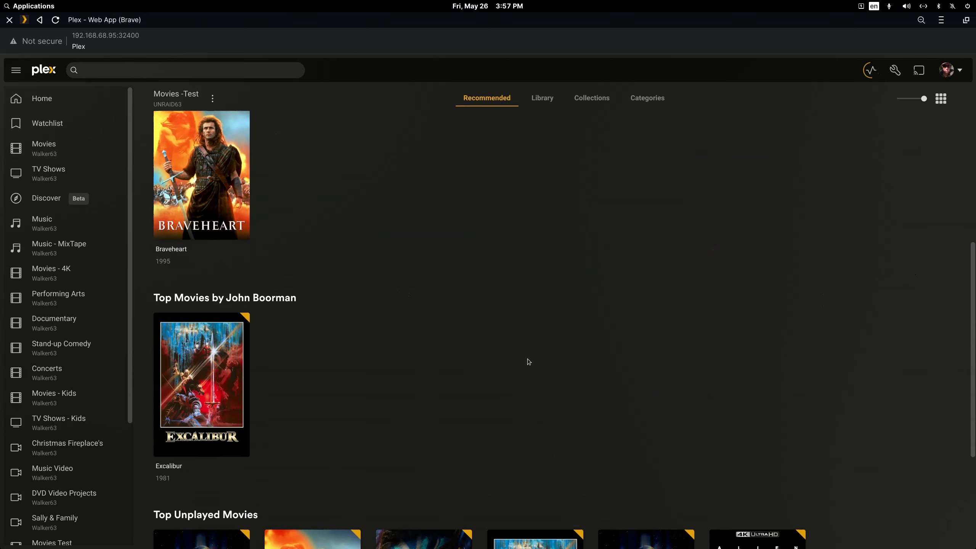
scroll(528, 361, "up", 10)
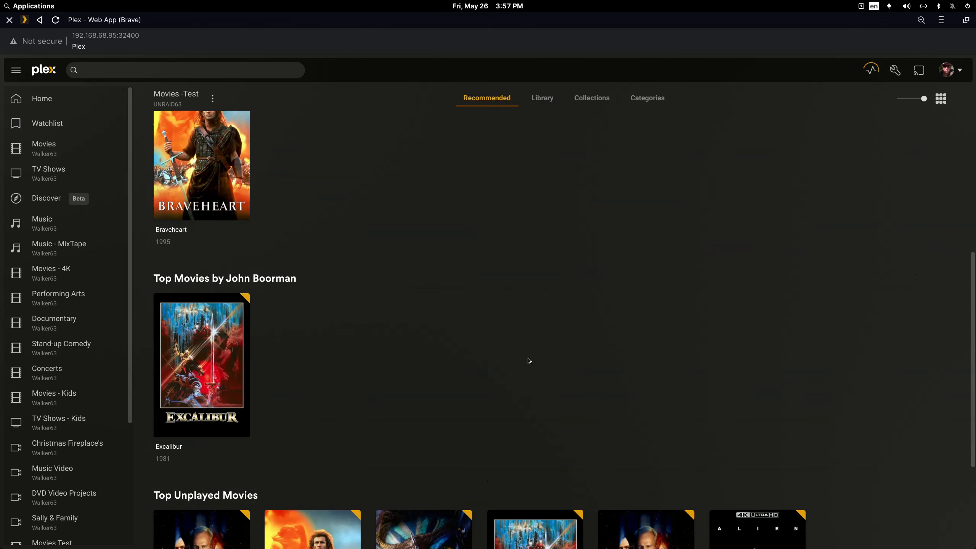
- Recheck the recommendation options of Movies -Test in the library settings, and return to its recommended view and reload the page
right_click(712, 81)
left_click(721, 86)
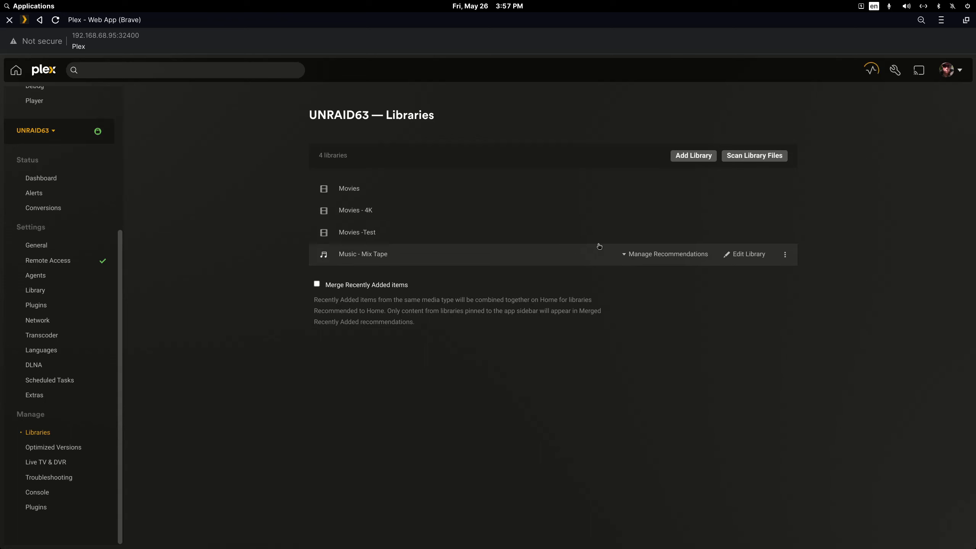
left_click(641, 234)
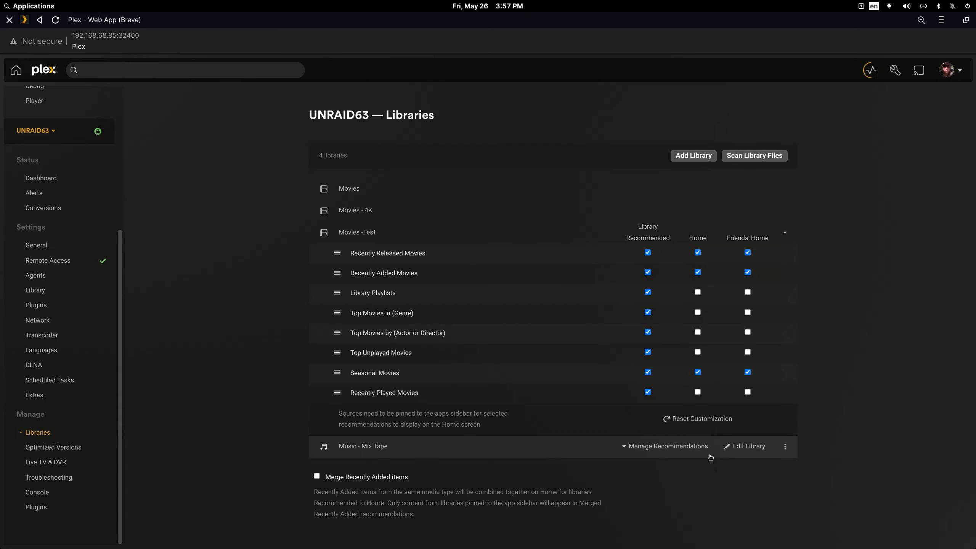
left_click(786, 234)
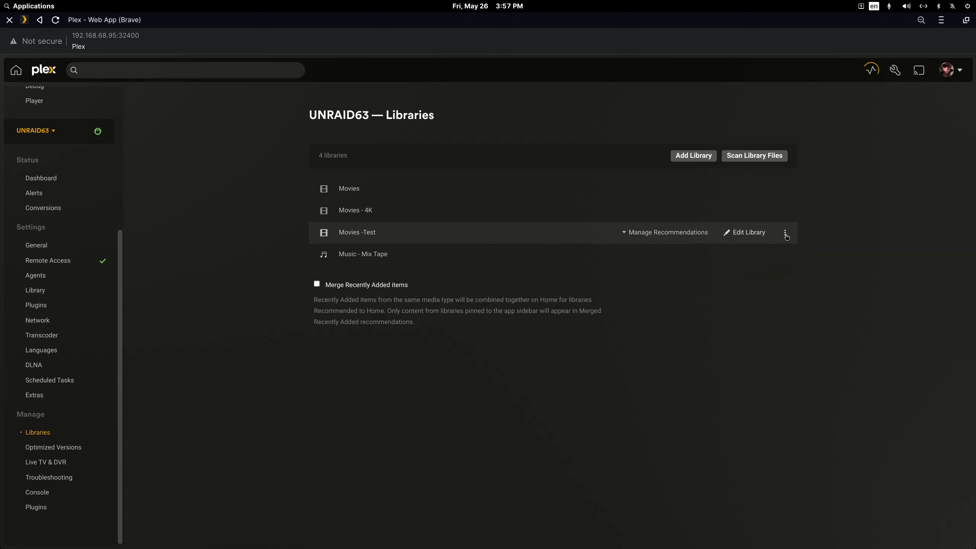
left_click(343, 233)
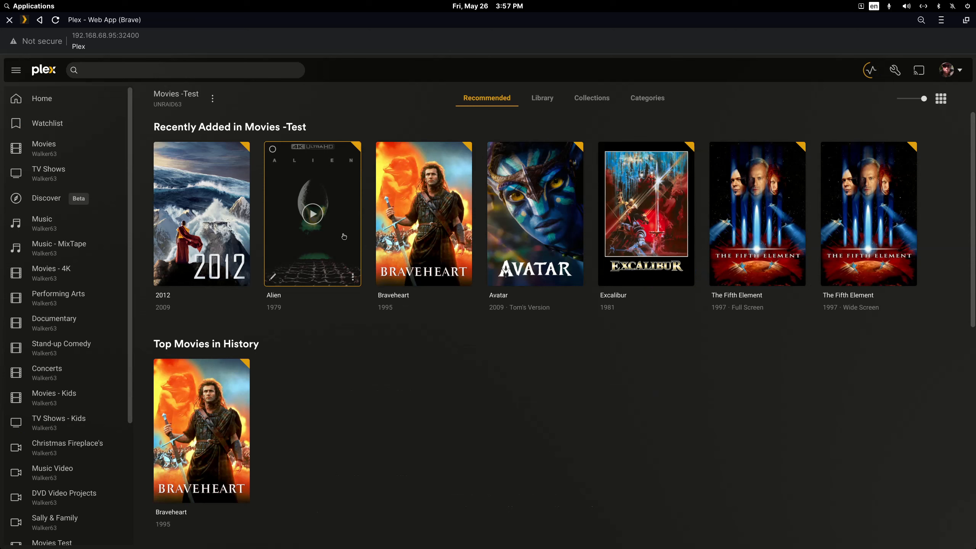
key("F5")
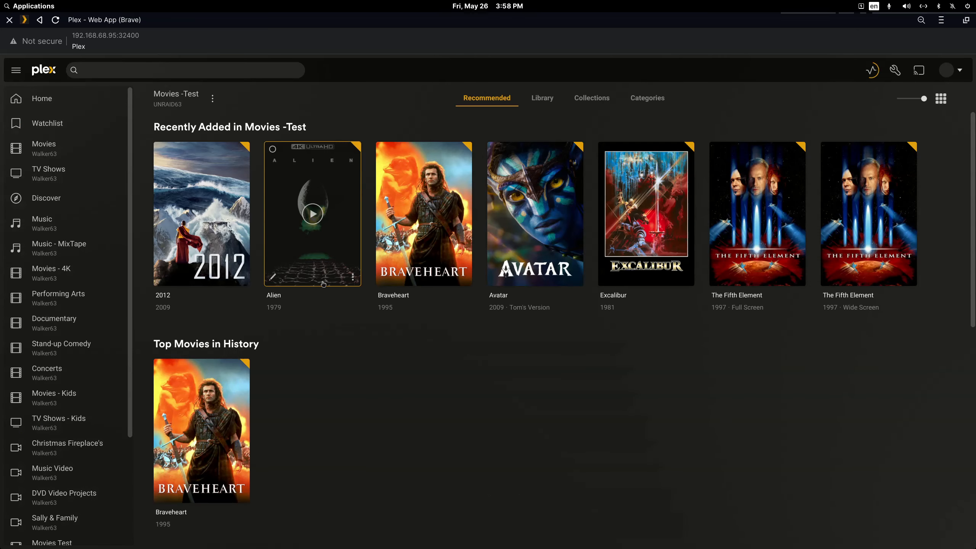
- Look through all the recommended rows of Movies -Test, from Recently Added down to Top Unplayed Movies
scroll(332, 370, "down", 5)
scroll(332, 371, "down", 4)
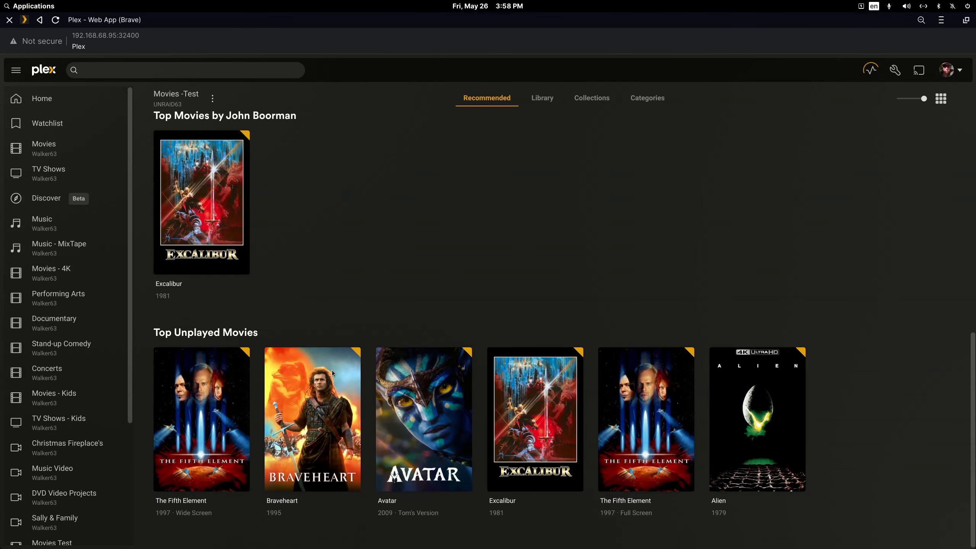
scroll(332, 373, "up", 9)
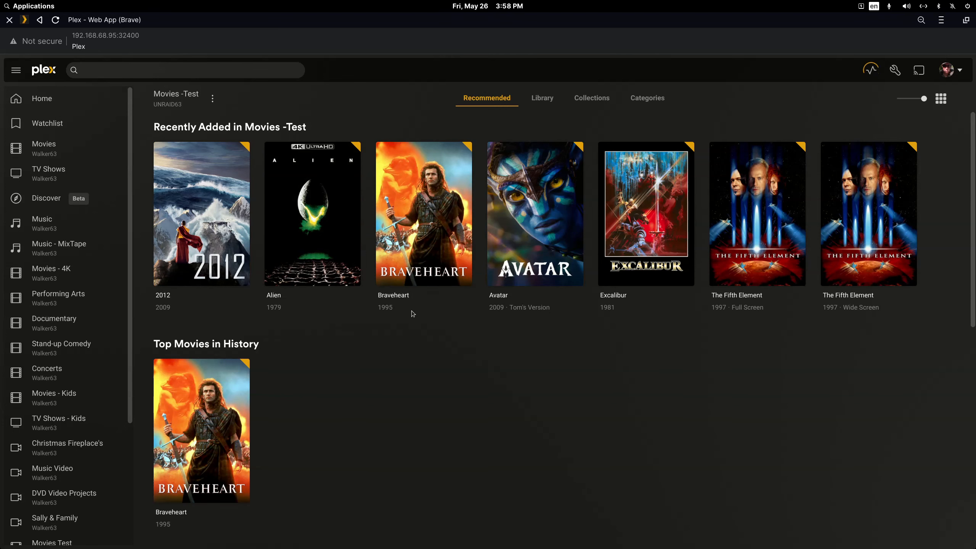
scroll(413, 314, "down", 9)
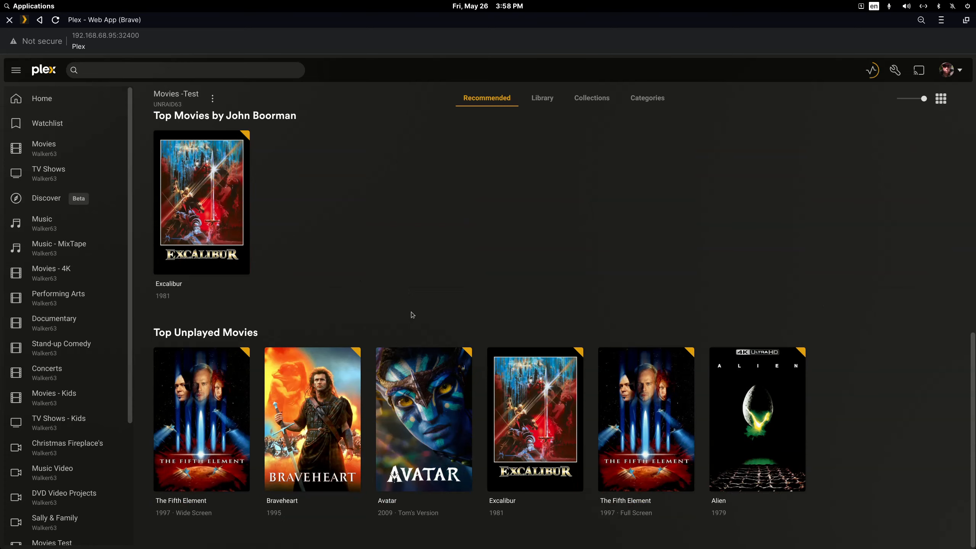
scroll(411, 314, "up", 9)
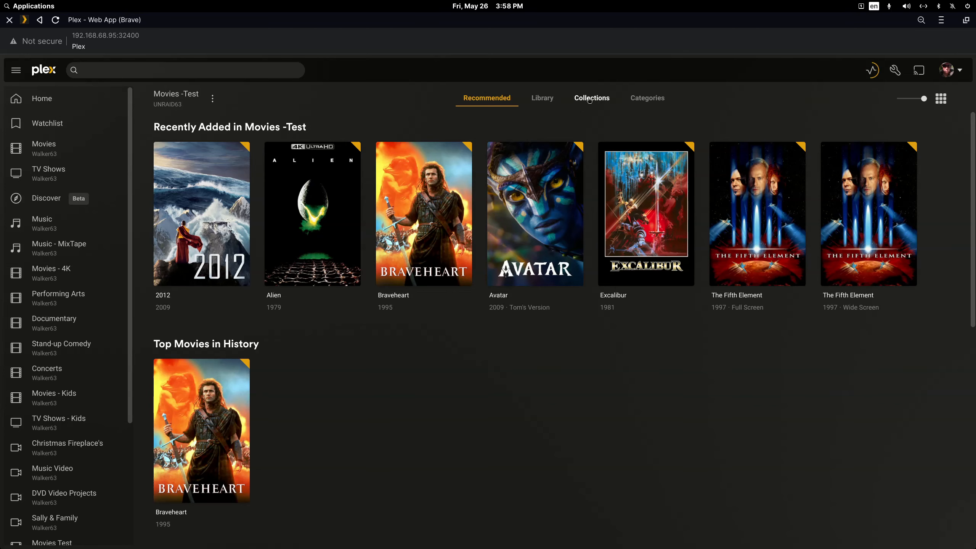
- Restore the maximised Plex window to a smaller size and launch FileBot from the application search
left_click_drag(515, 26, 516, 57)
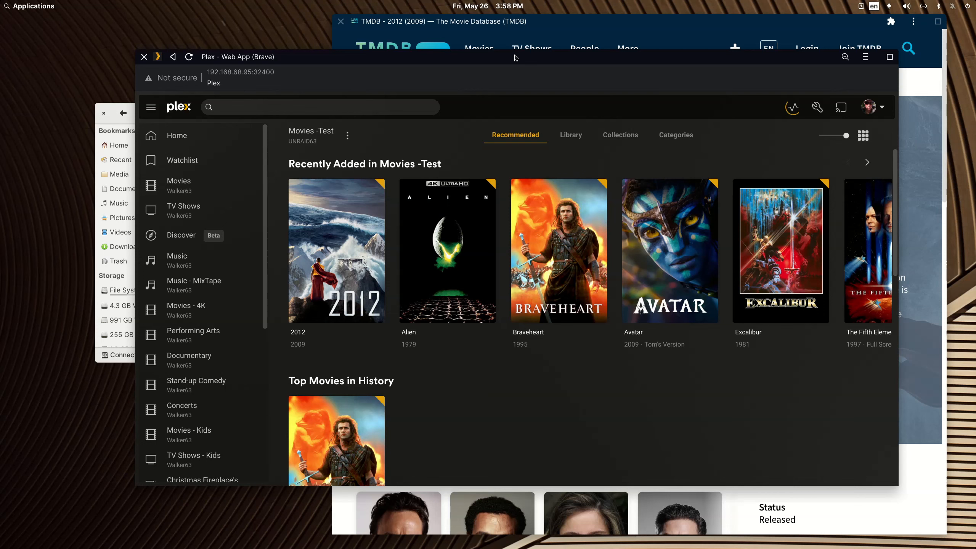
left_click(52, 6)
type("fileb")
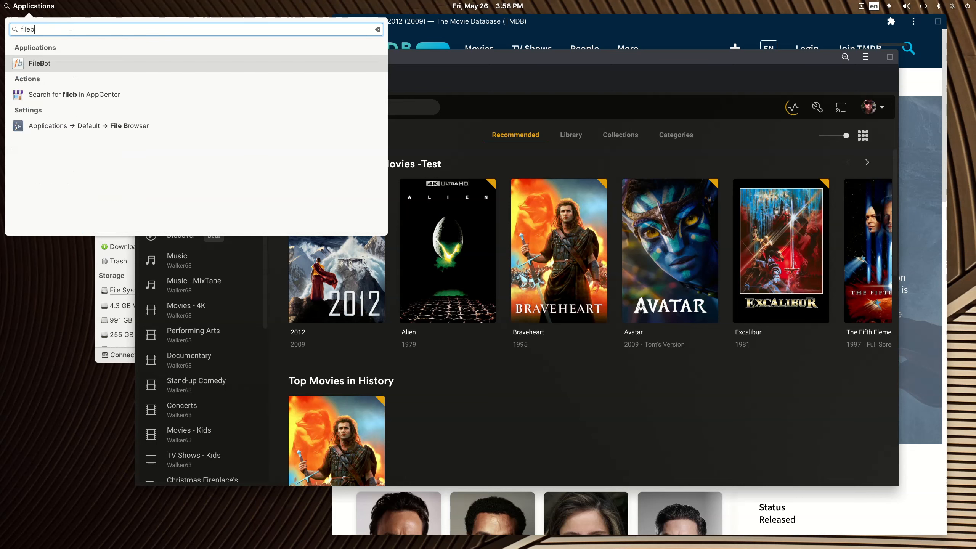
type("ot")
key("Return")
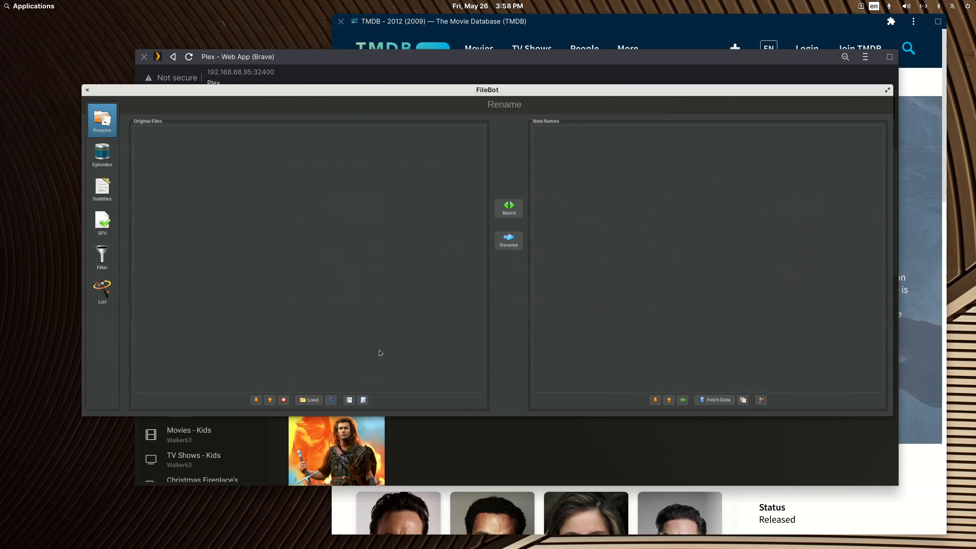
- Bring up the "Filebot expression tips" document and copy the expression under Movie Rename in Current Location without Folder Creation
mouse_move(258, 538)
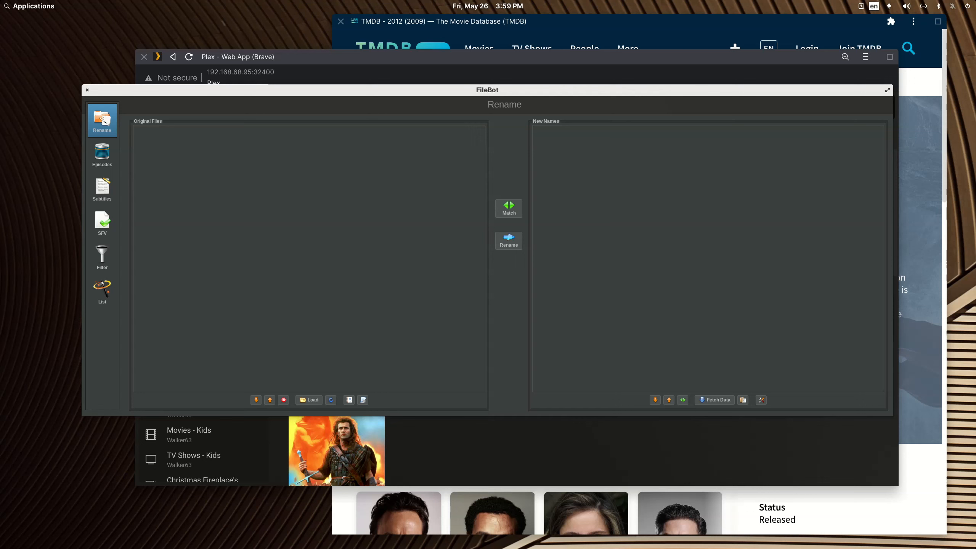
left_click_drag(975, 50, 402, 29)
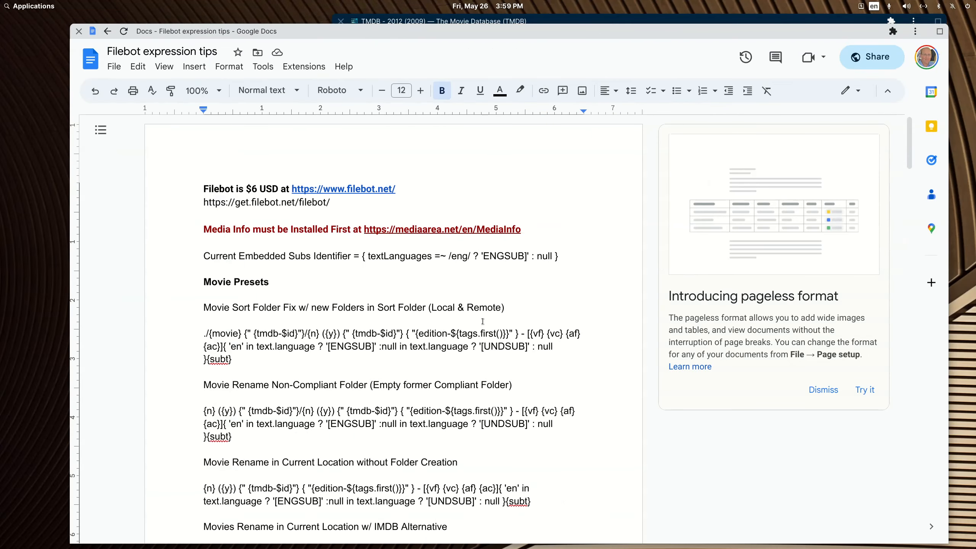
scroll(482, 321, "down", 5)
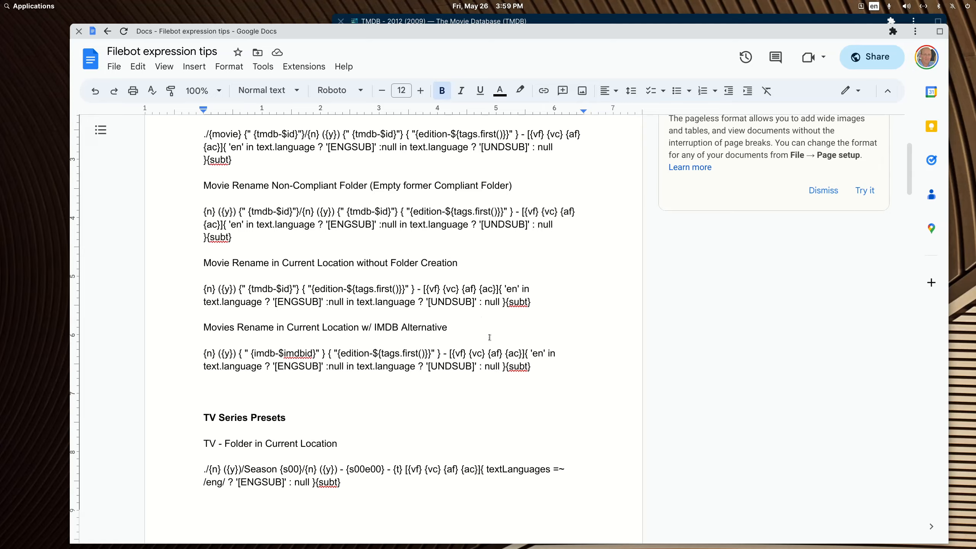
scroll(489, 337, "down", 3)
scroll(490, 342, "up", 7)
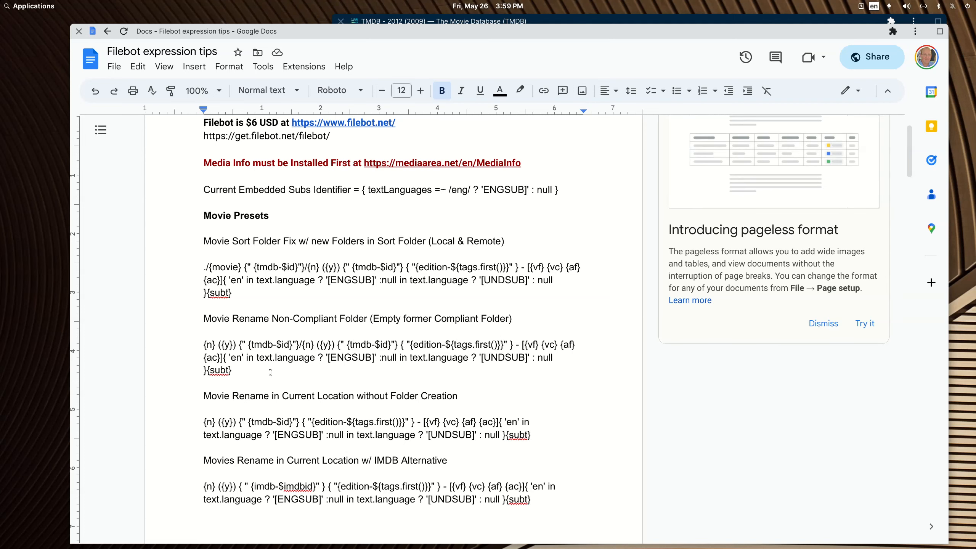
scroll(388, 379, "down", 2)
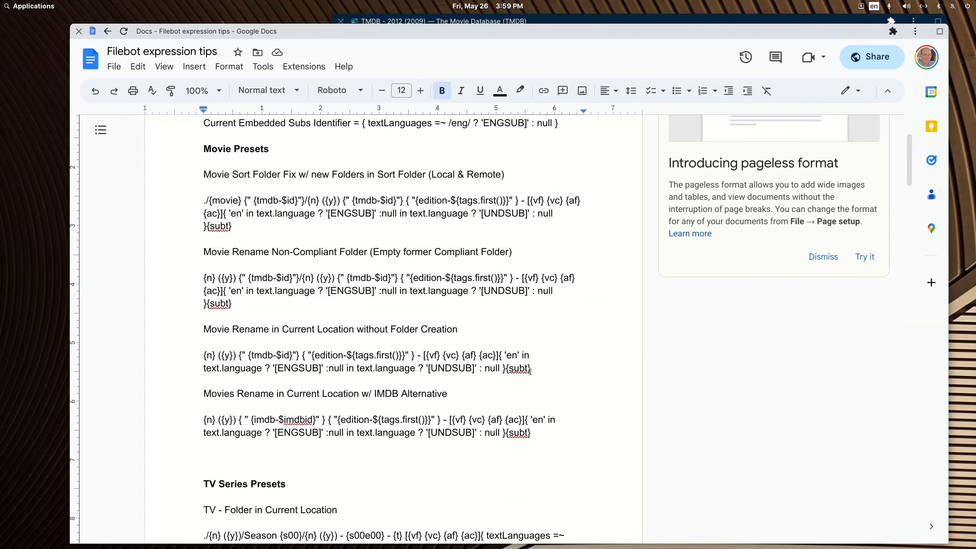
left_click_drag(531, 369, 196, 358)
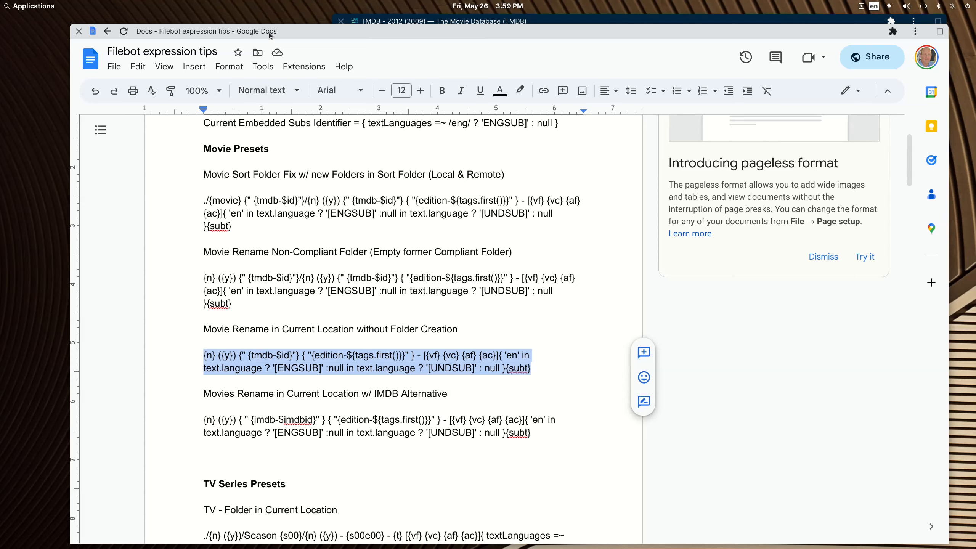
- Return to FileBot and create a new preset named "Movie to delete"
key("alt+Tab")
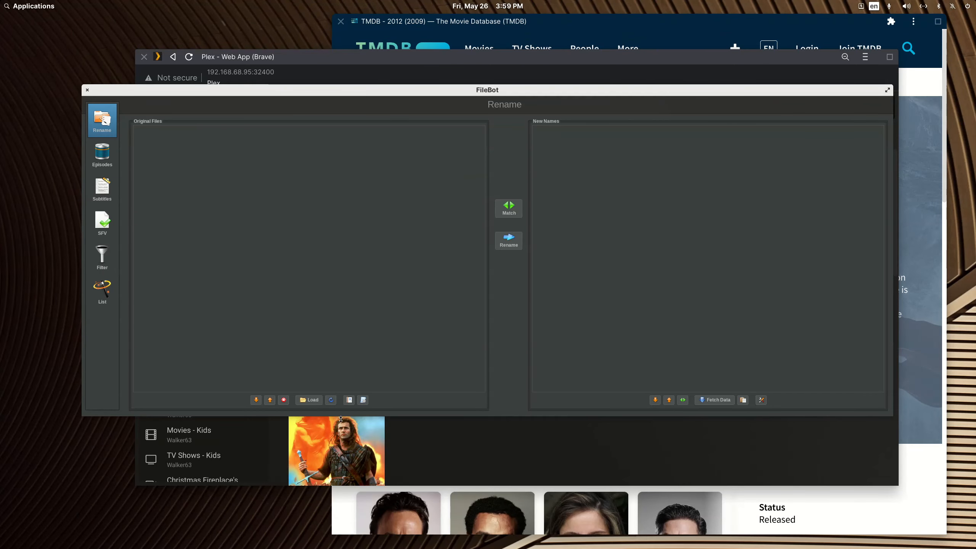
left_click(363, 400)
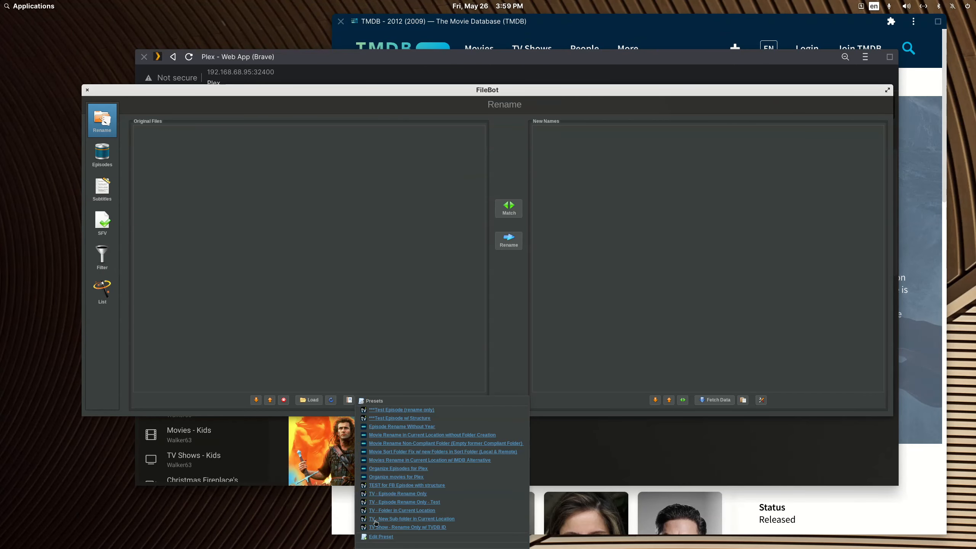
left_click(379, 537)
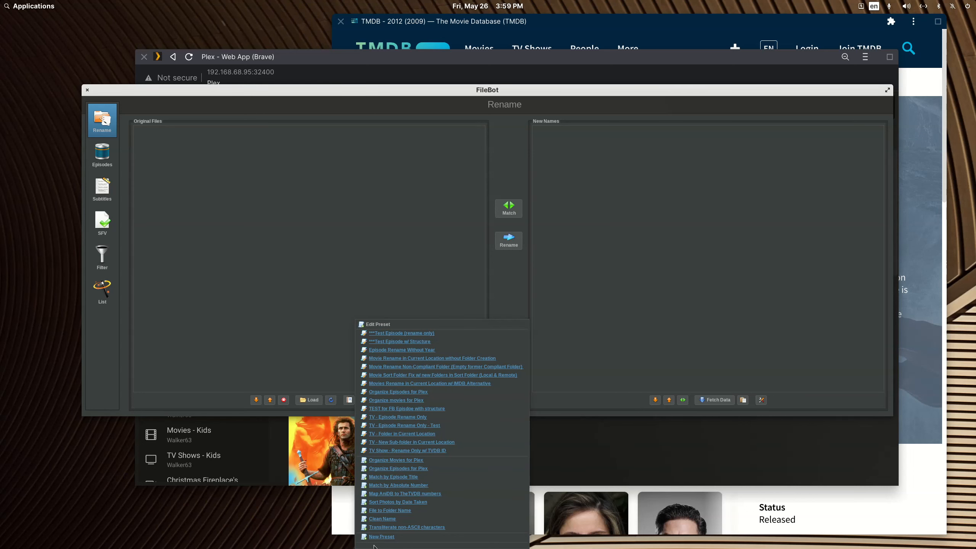
left_click(378, 538)
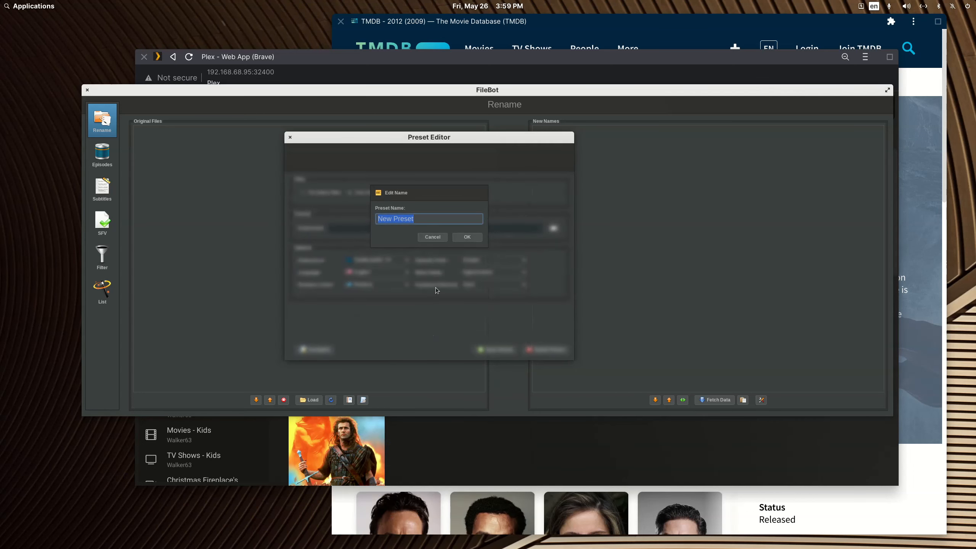
left_click_drag(429, 216, 378, 216)
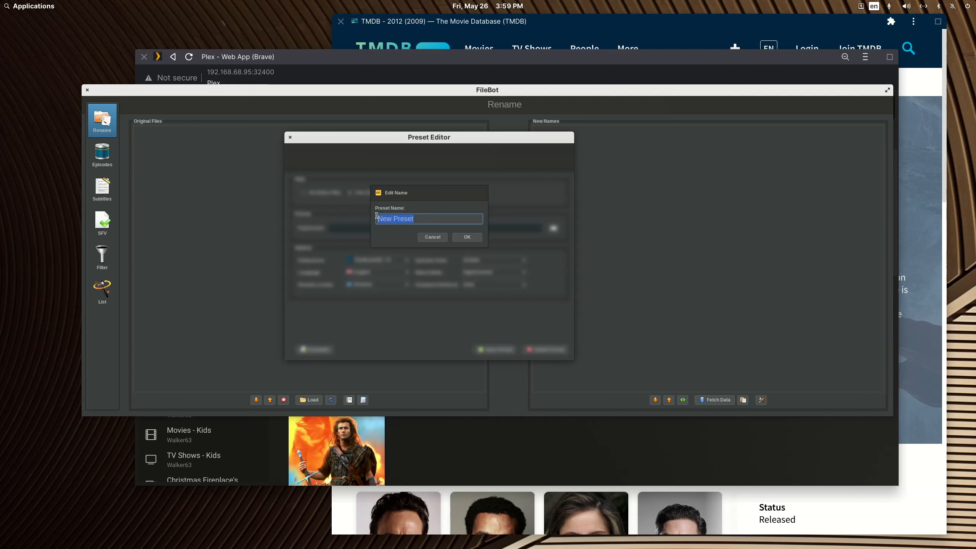
type("Movie to delete")
left_click(466, 237)
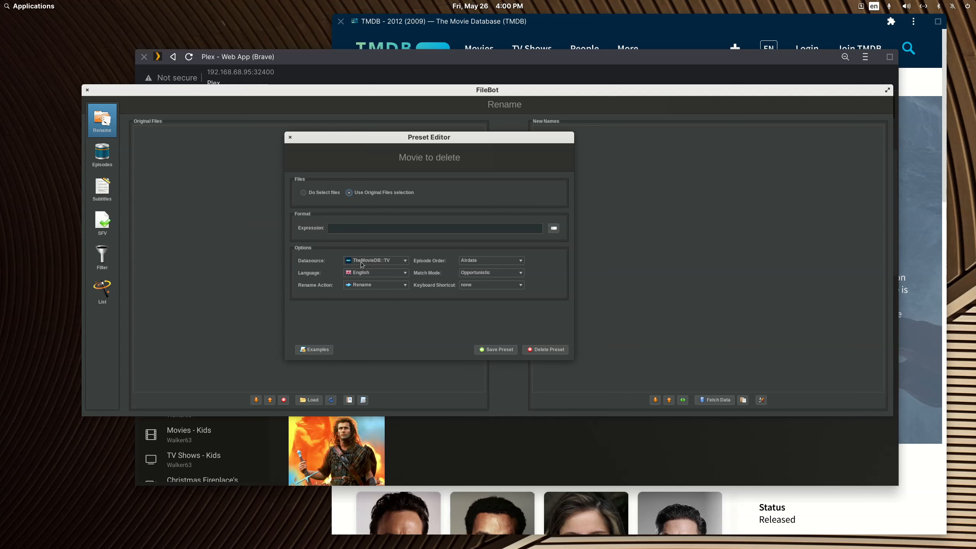
- Set the preset's datasource to TheMovieDB, paste the copied rename expression as its format, and save the preset
left_click(405, 262)
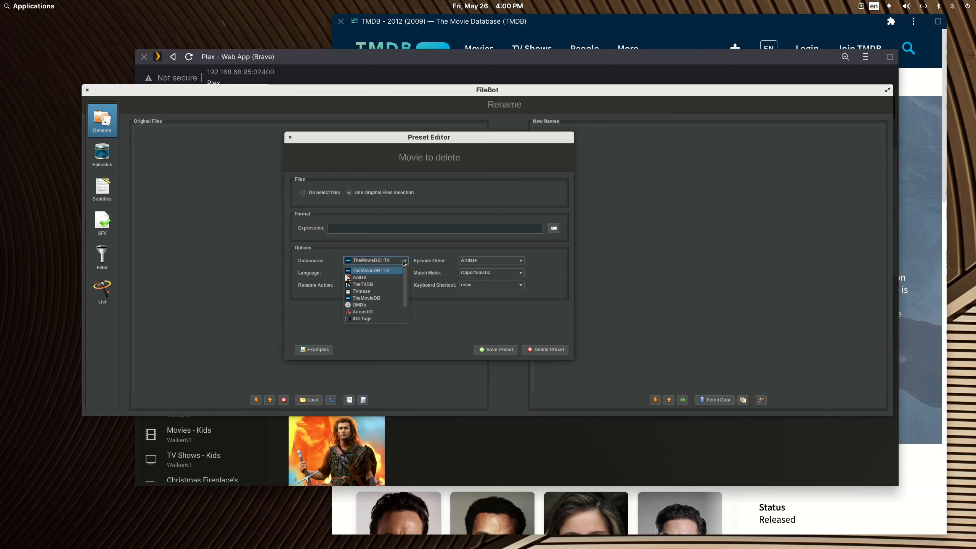
left_click(372, 299)
right_click(368, 229)
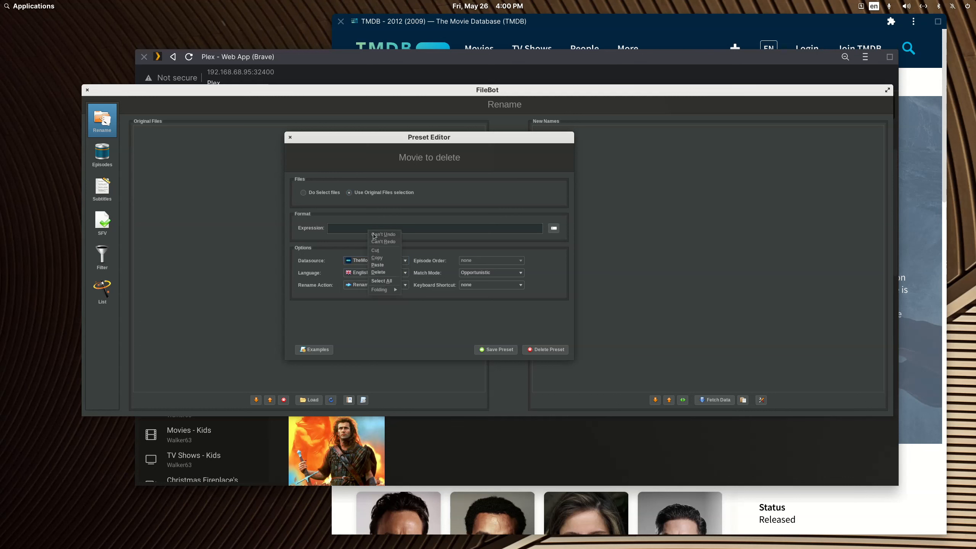
left_click(380, 269)
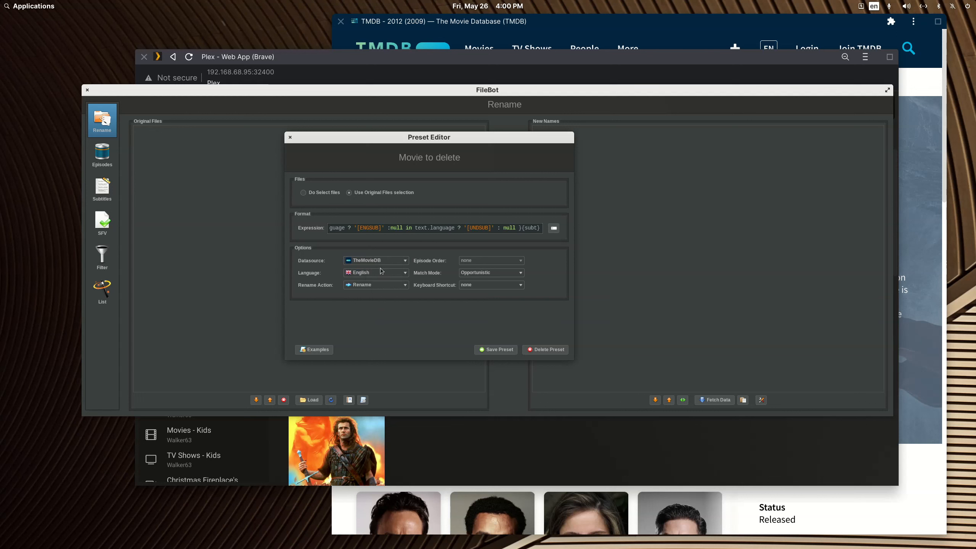
left_click(508, 350)
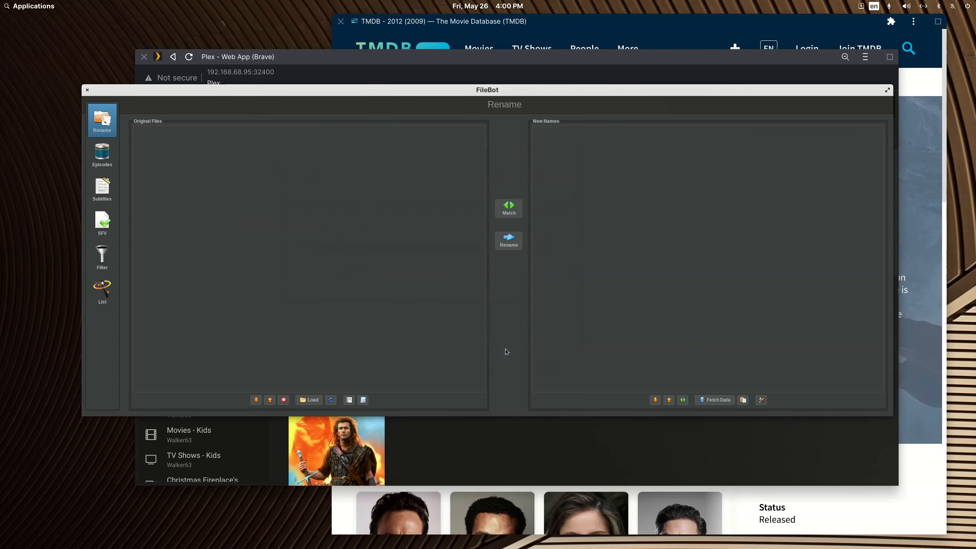
- Close FileBot and reopen it from the file manager with the Alien (1979) {tmdb-348} folder of the test directory
left_click_drag(420, 93, 396, 212)
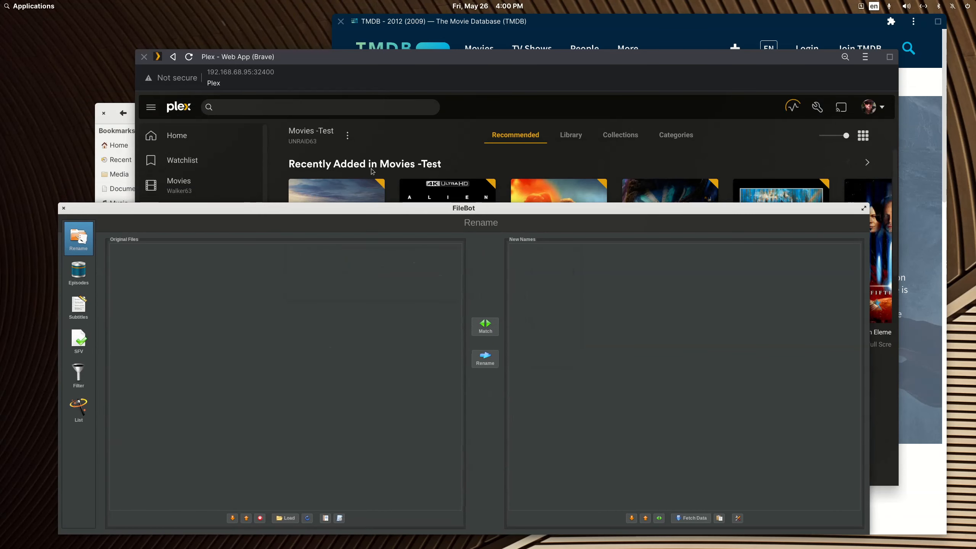
left_click(107, 103)
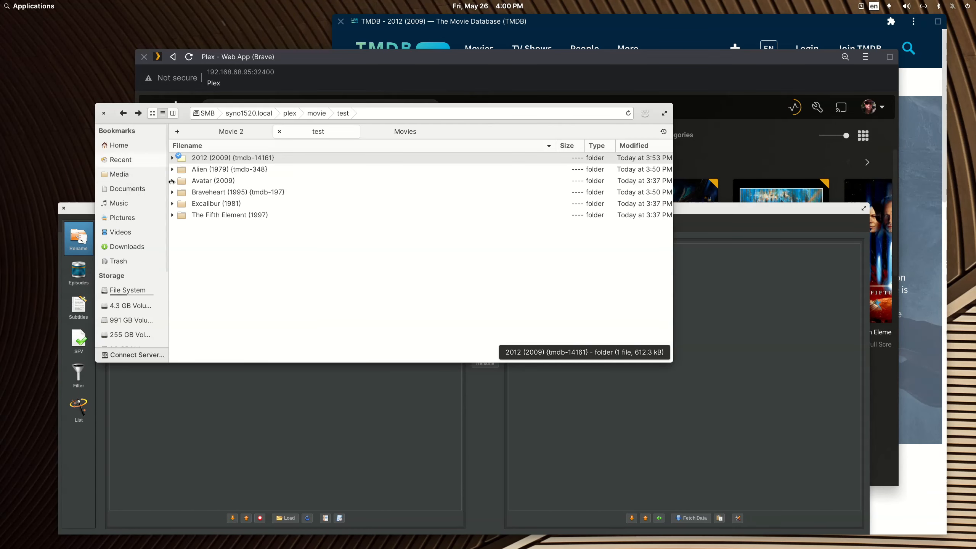
left_click(64, 208)
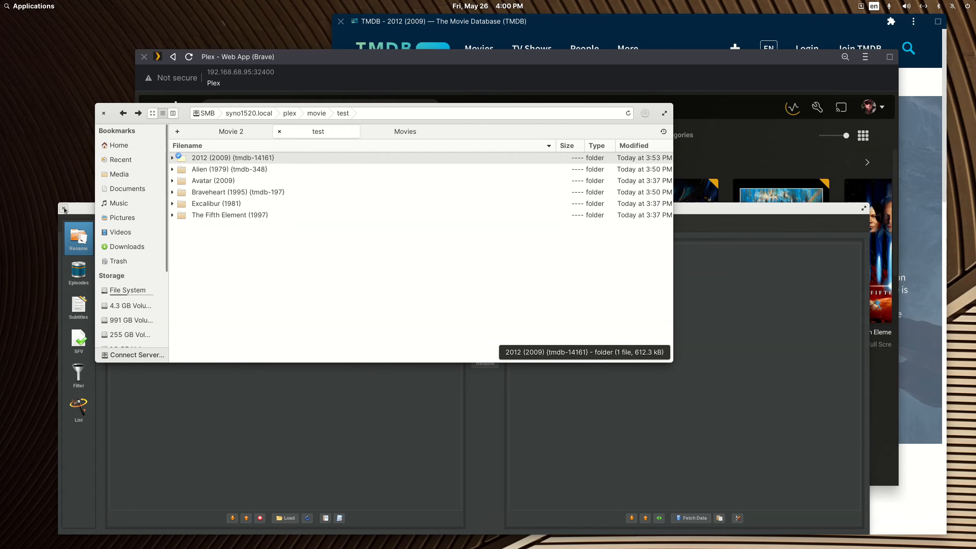
right_click(214, 171)
mouse_move(238, 179)
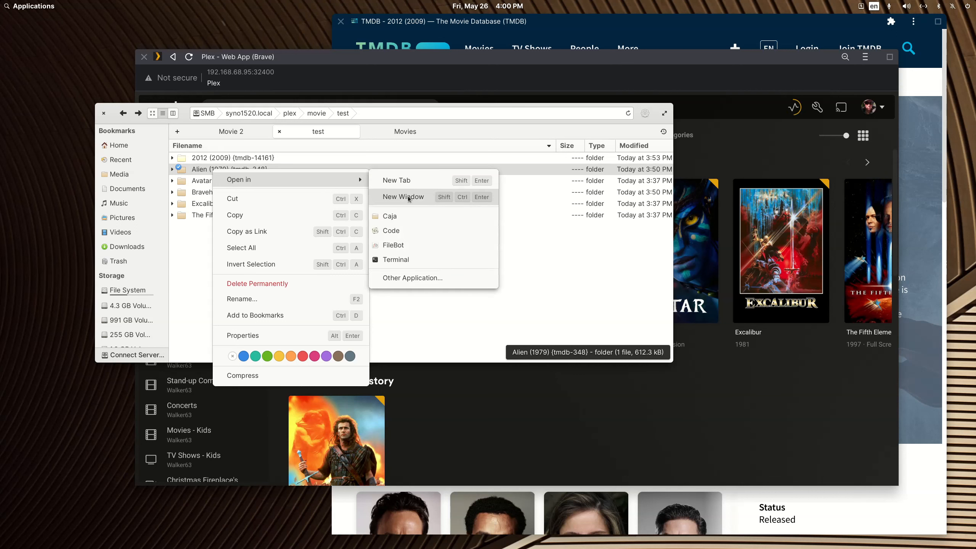
left_click(393, 245)
left_click_drag(383, 233, 371, 109)
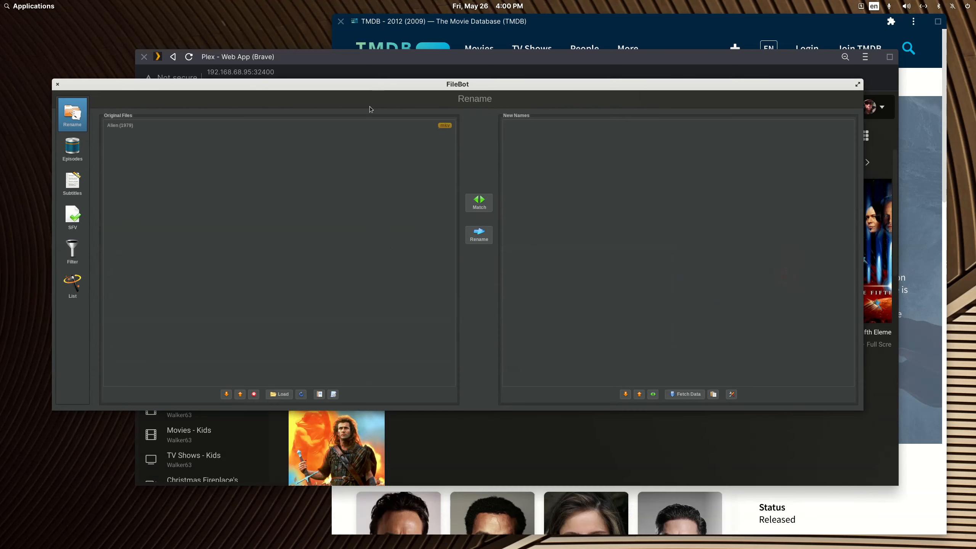
- Apply the "Movie to delete" preset to the Alien file, check its current name in the folder, and rename it
left_click(334, 395)
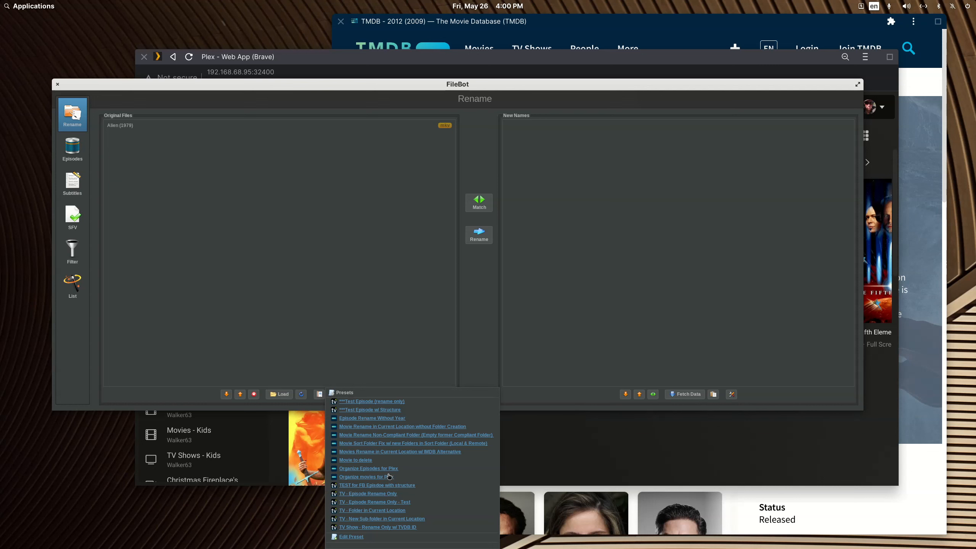
left_click(359, 460)
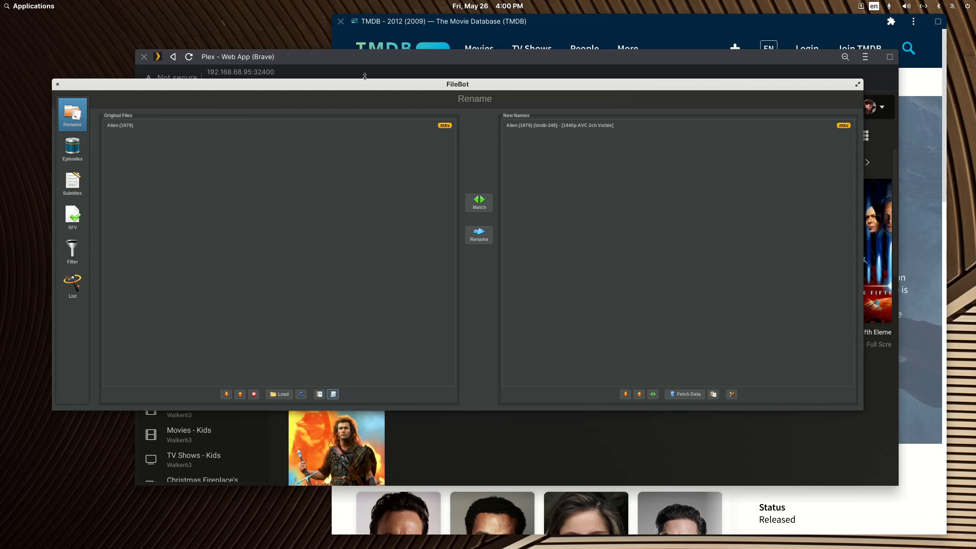
left_click_drag(363, 90, 375, 229)
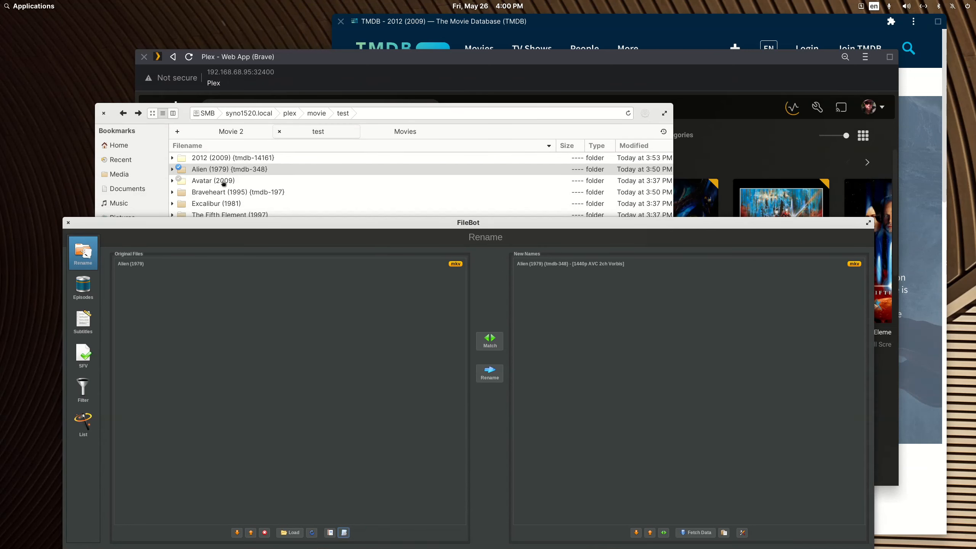
double_click(214, 169)
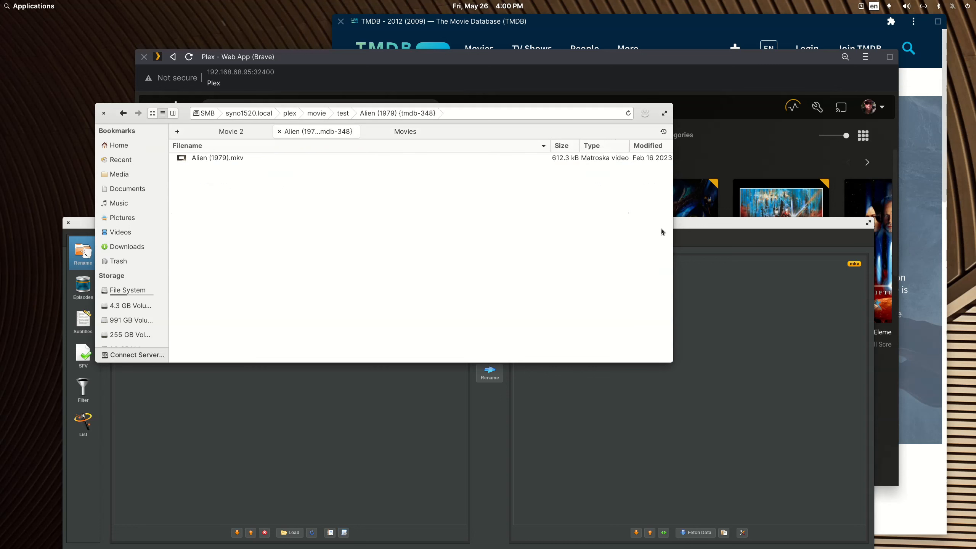
left_click(678, 226)
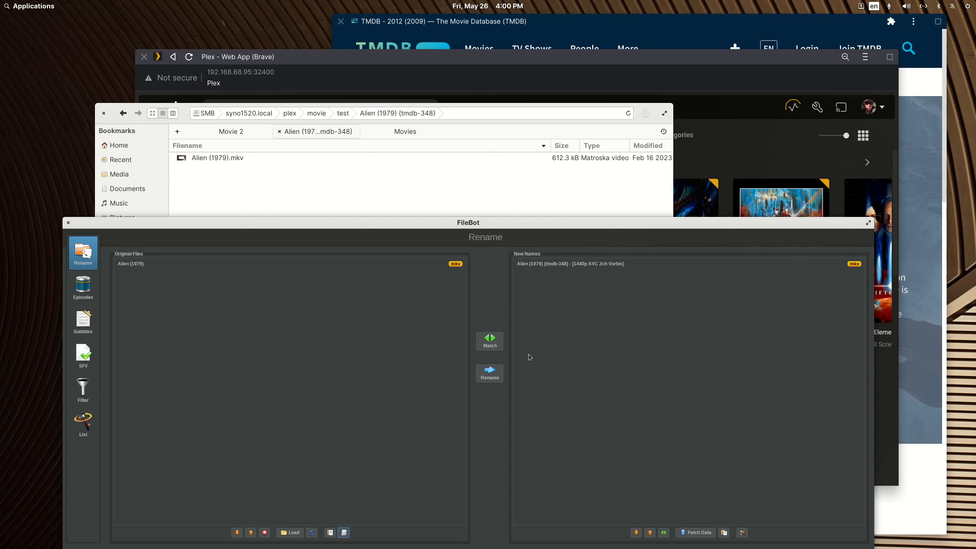
left_click(495, 376)
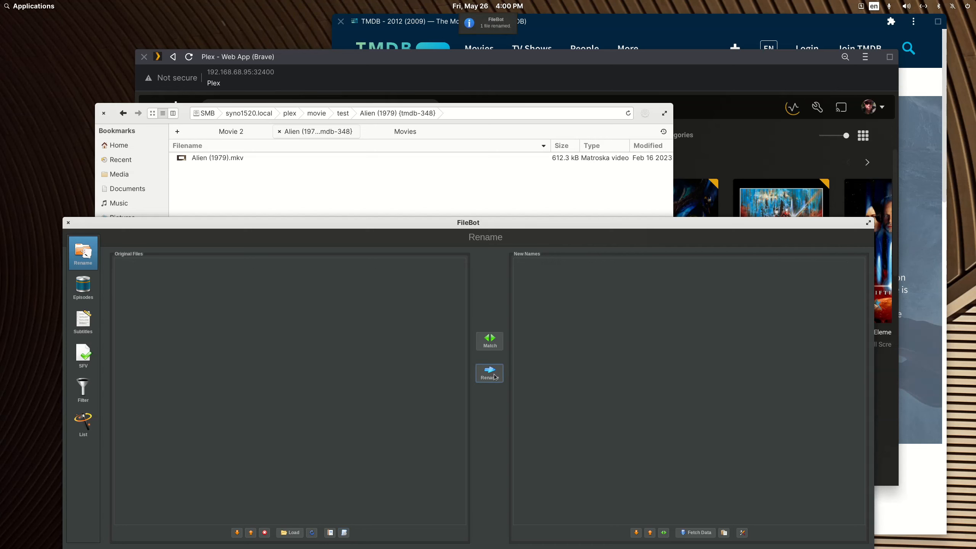
- Close FileBot and the file manager, and move the Plex window clear of the TMDB page's header
left_click(68, 223)
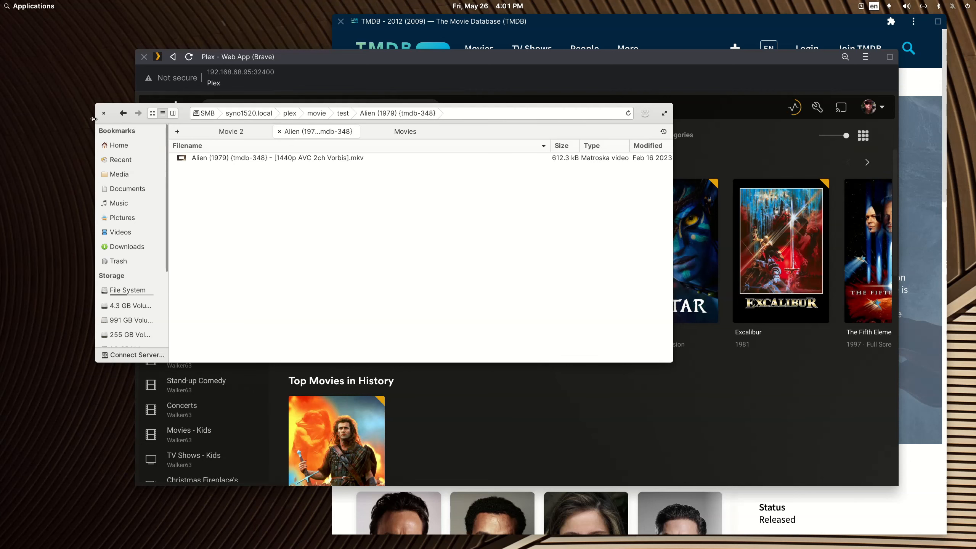
left_click(103, 113)
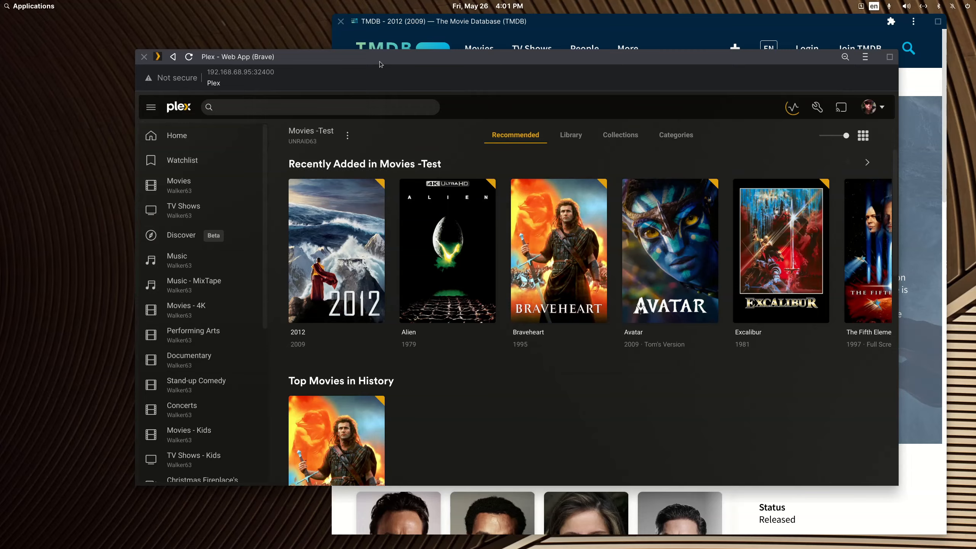
left_click_drag(379, 61, 332, 106)
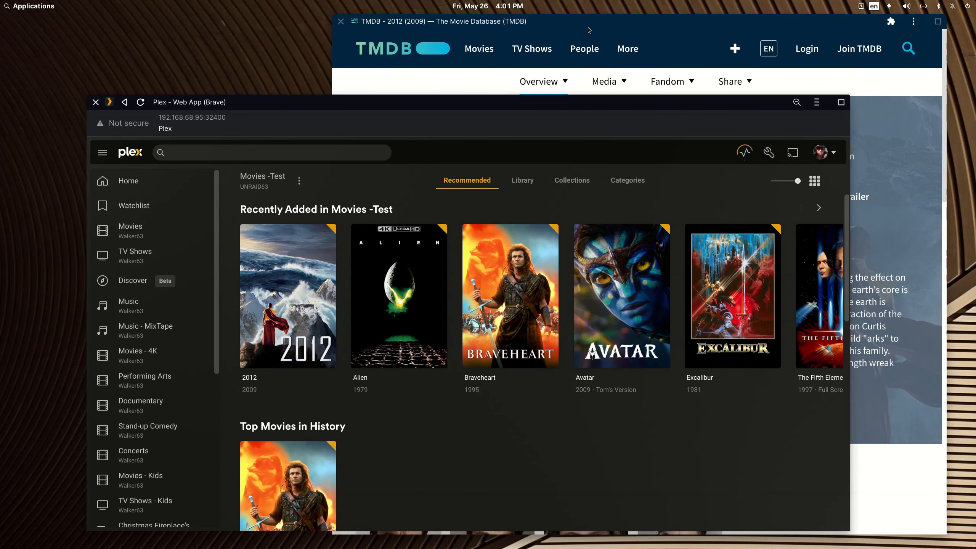